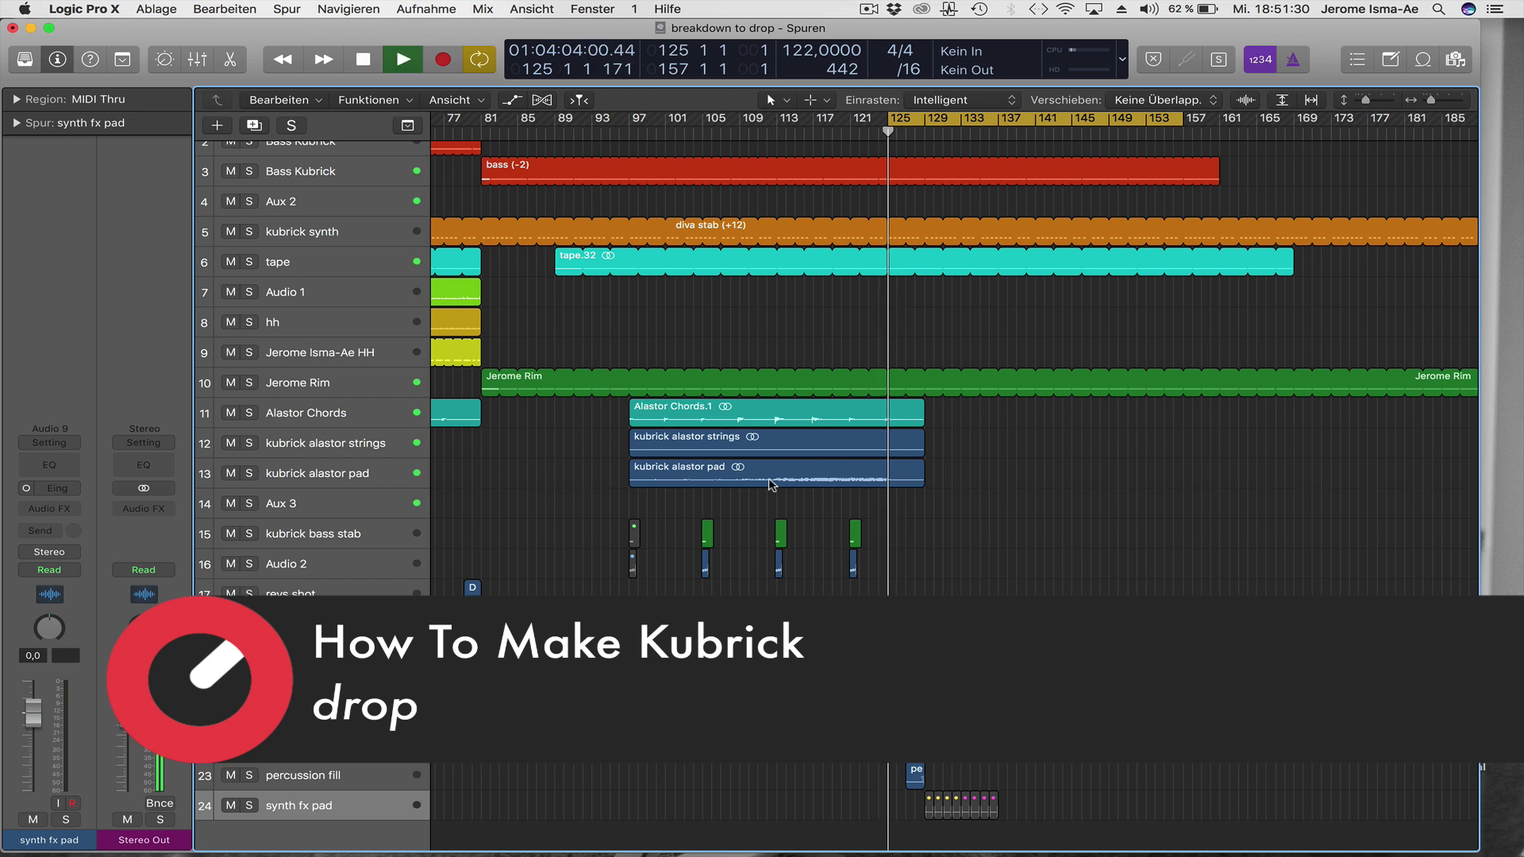
# Split out the kick and bass sections between bars 127 and 129 with the Marquee tool and mute them.
pyautogui.keyDown('ctrl'); pyautogui.keyDown('alt'); pyautogui.click(785, 338); pyautogui.keyUp('alt'); pyautogui.keyUp('ctrl')
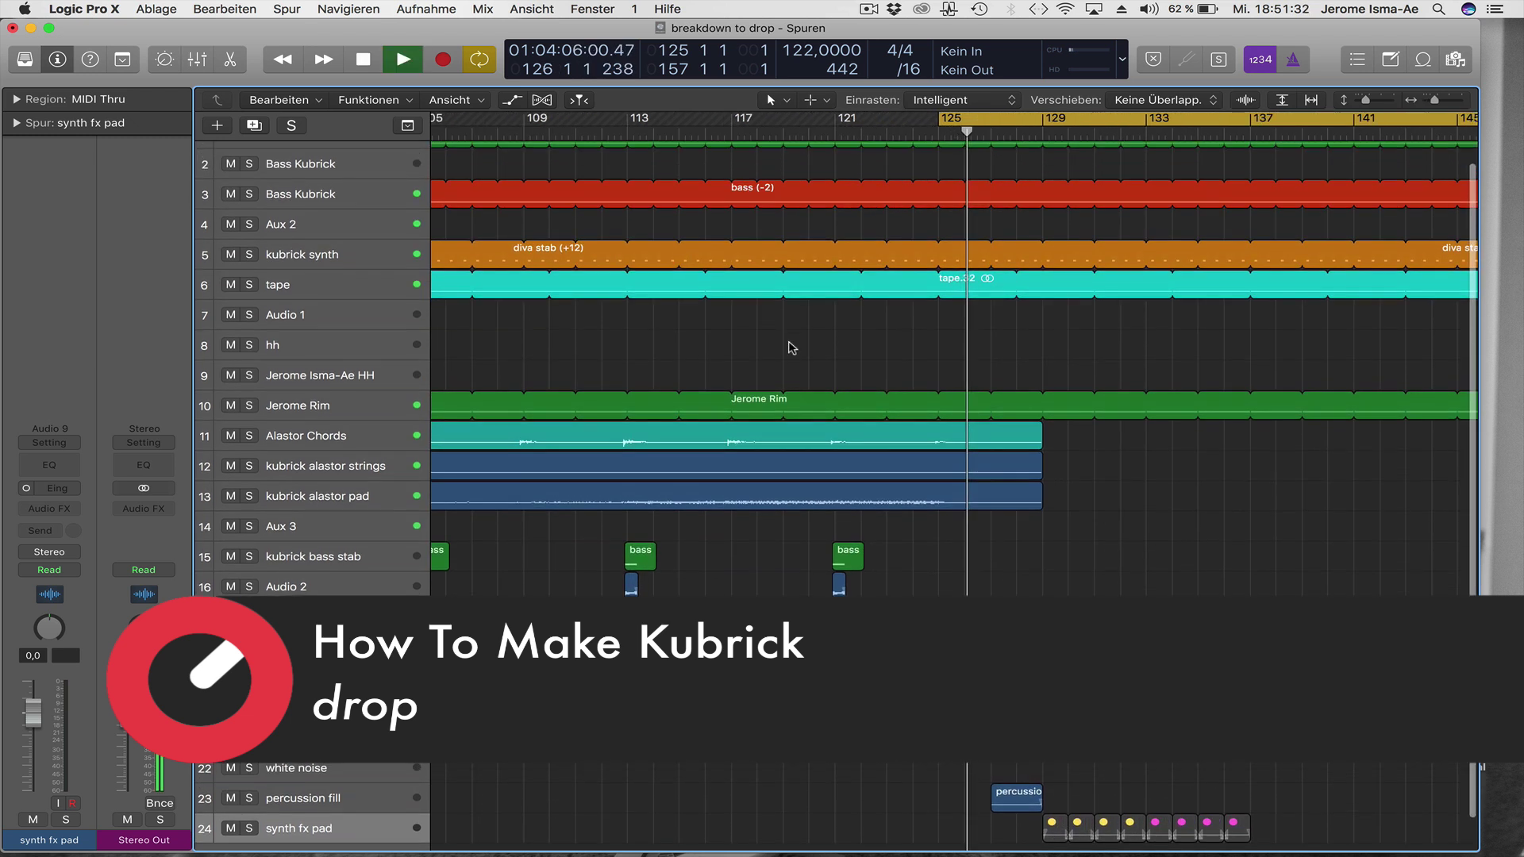
pyautogui.scroll(1, 841, 317)
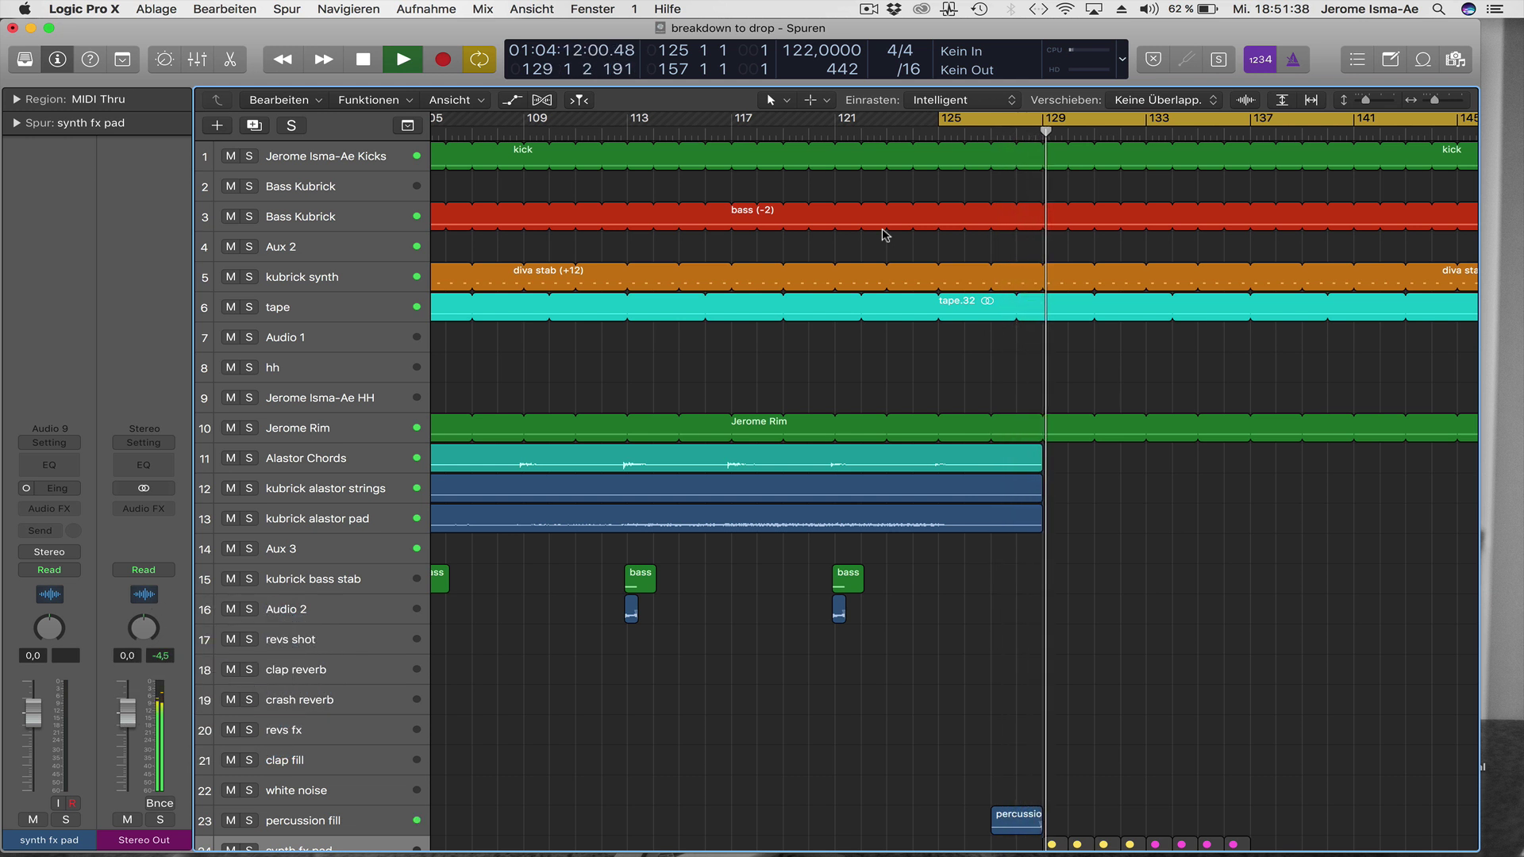
pyautogui.press('space')
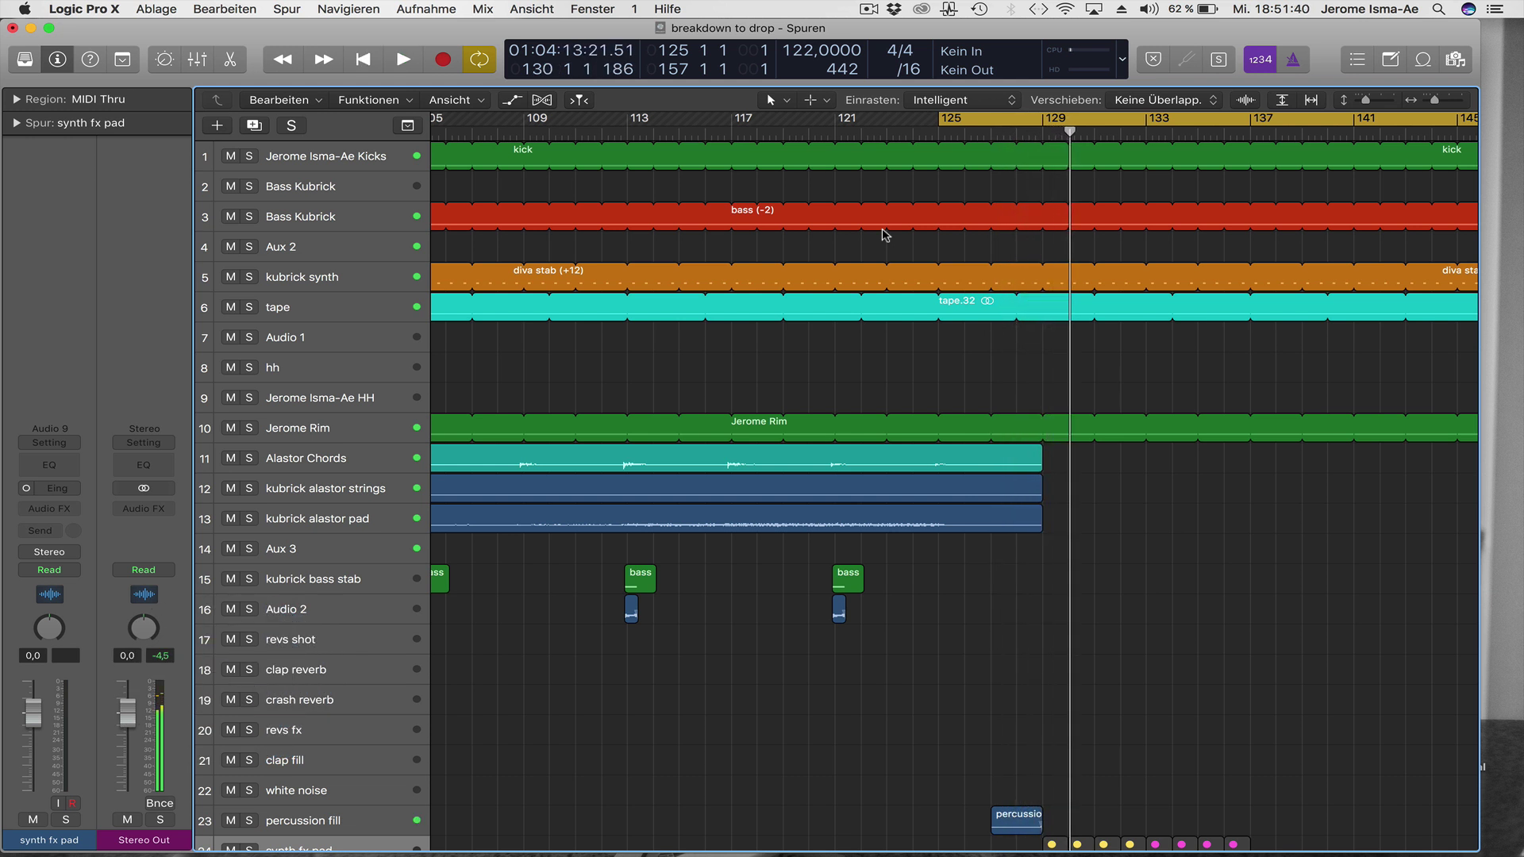
pyautogui.press('t')
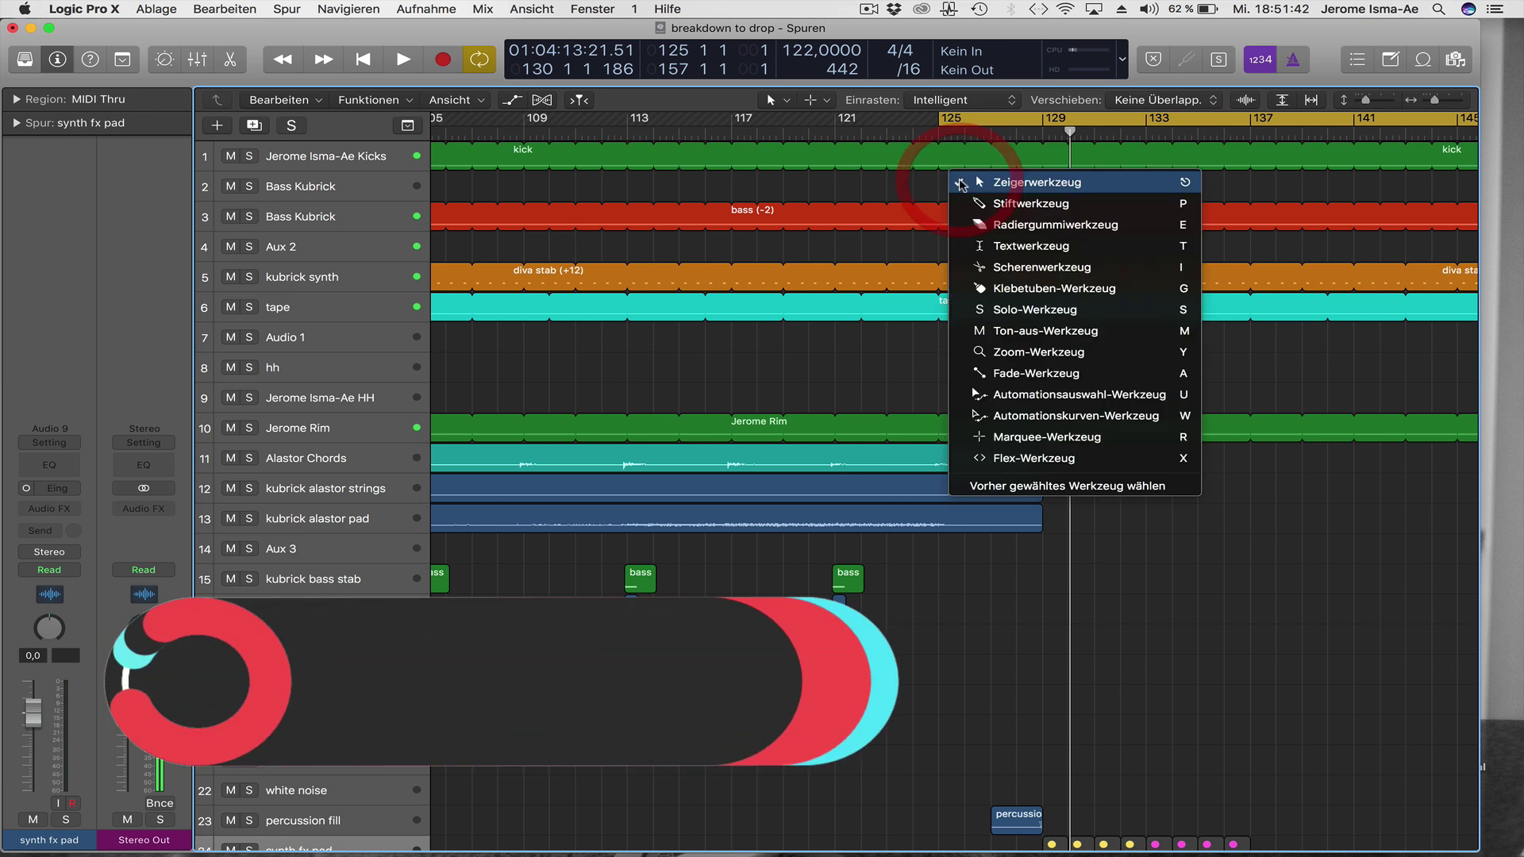
pyautogui.click(993, 438)
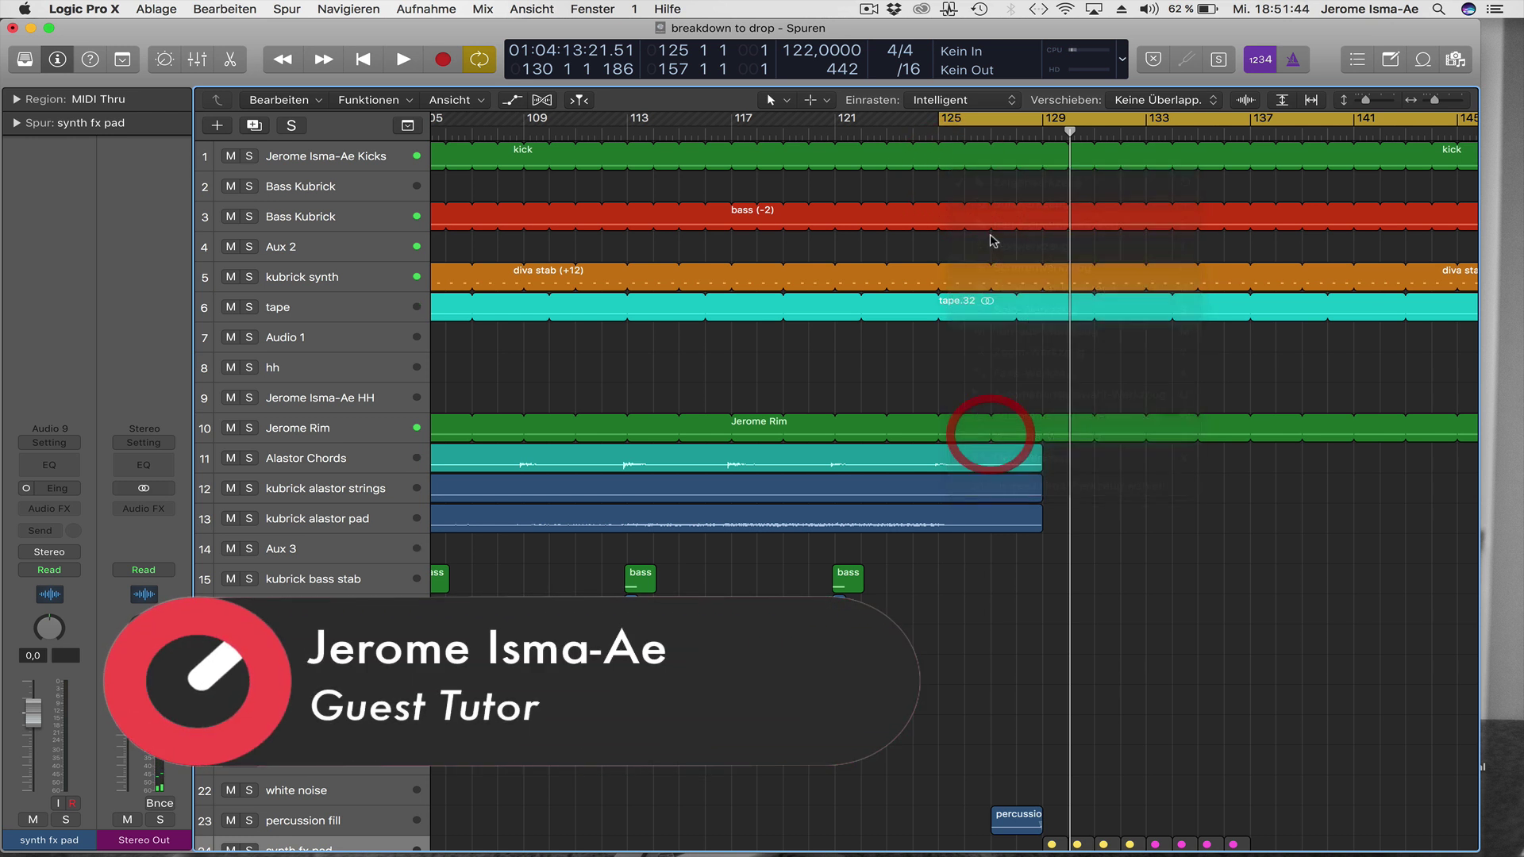
pyautogui.moveTo(992, 231); pyautogui.dragTo(1039, 155)
pyautogui.press('super+t')
pyautogui.press('t')
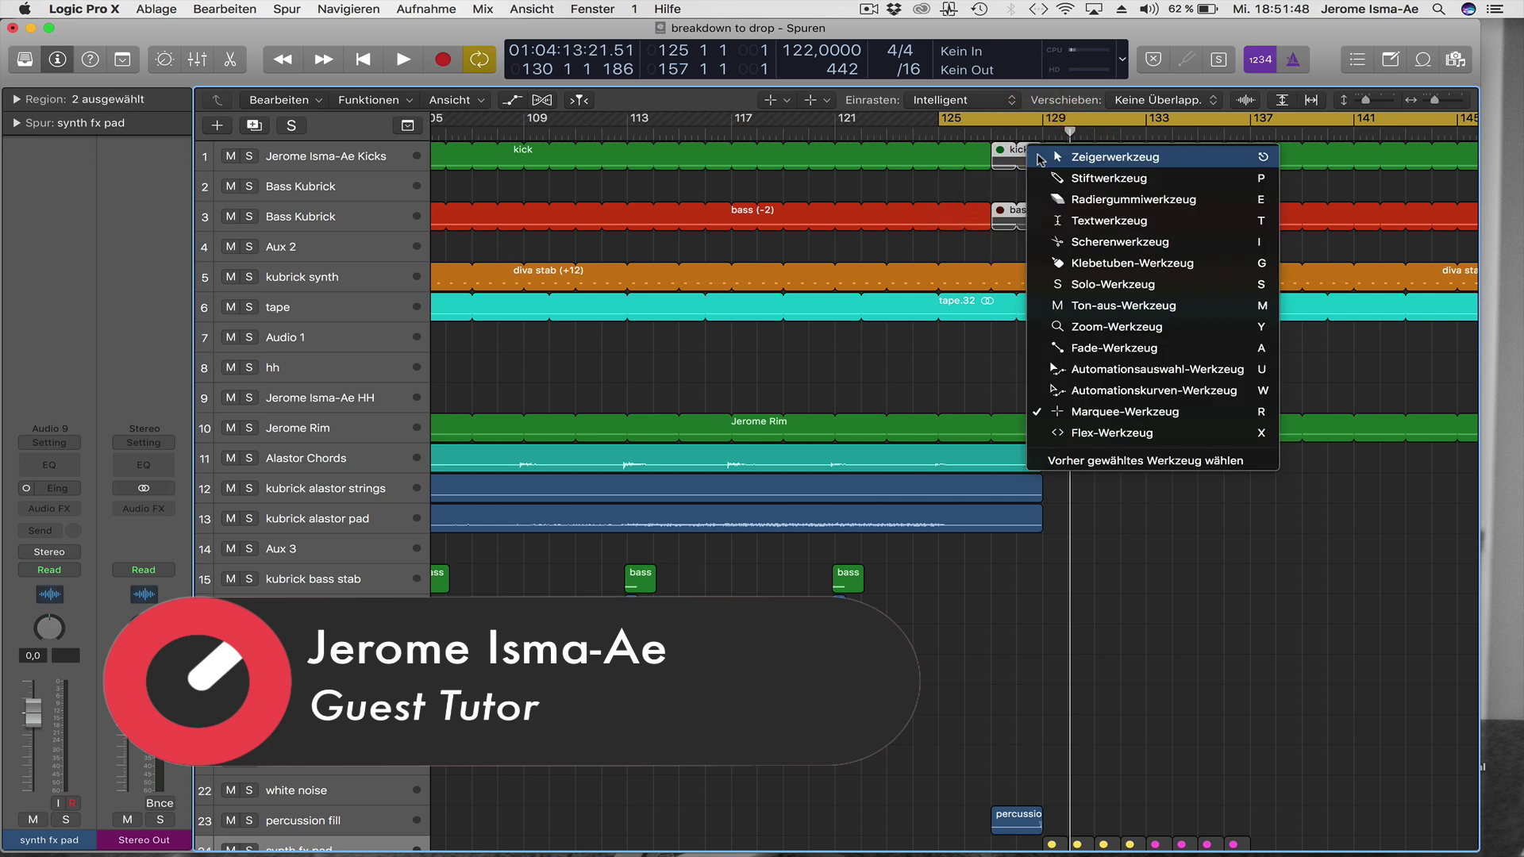
pyautogui.press('t')
# Play back the transition from bar 125 into the drop at bar 129.
pyautogui.press('space')
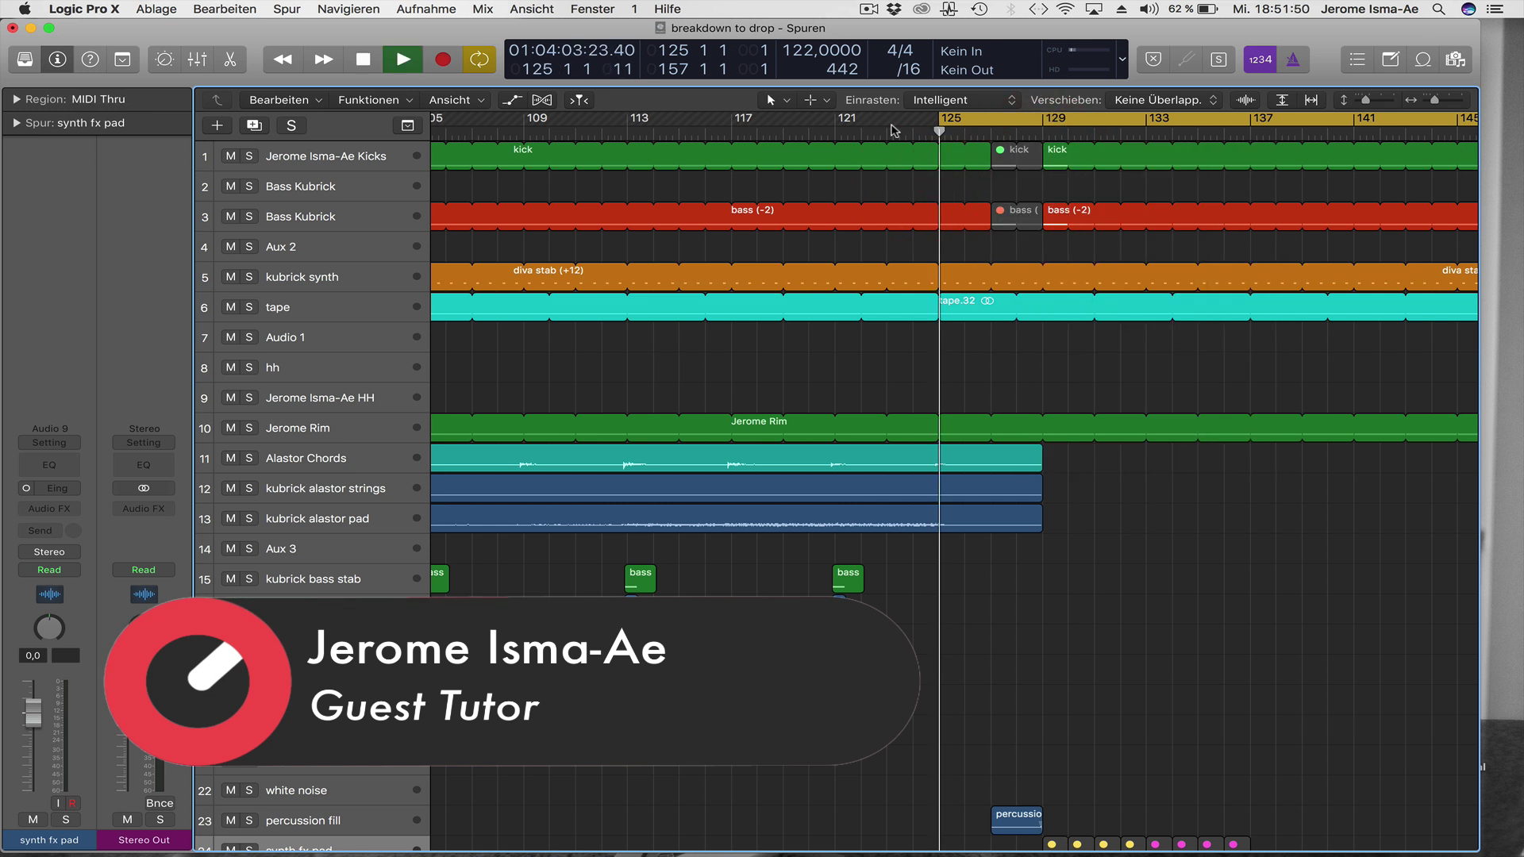
pyautogui.click(938, 250)
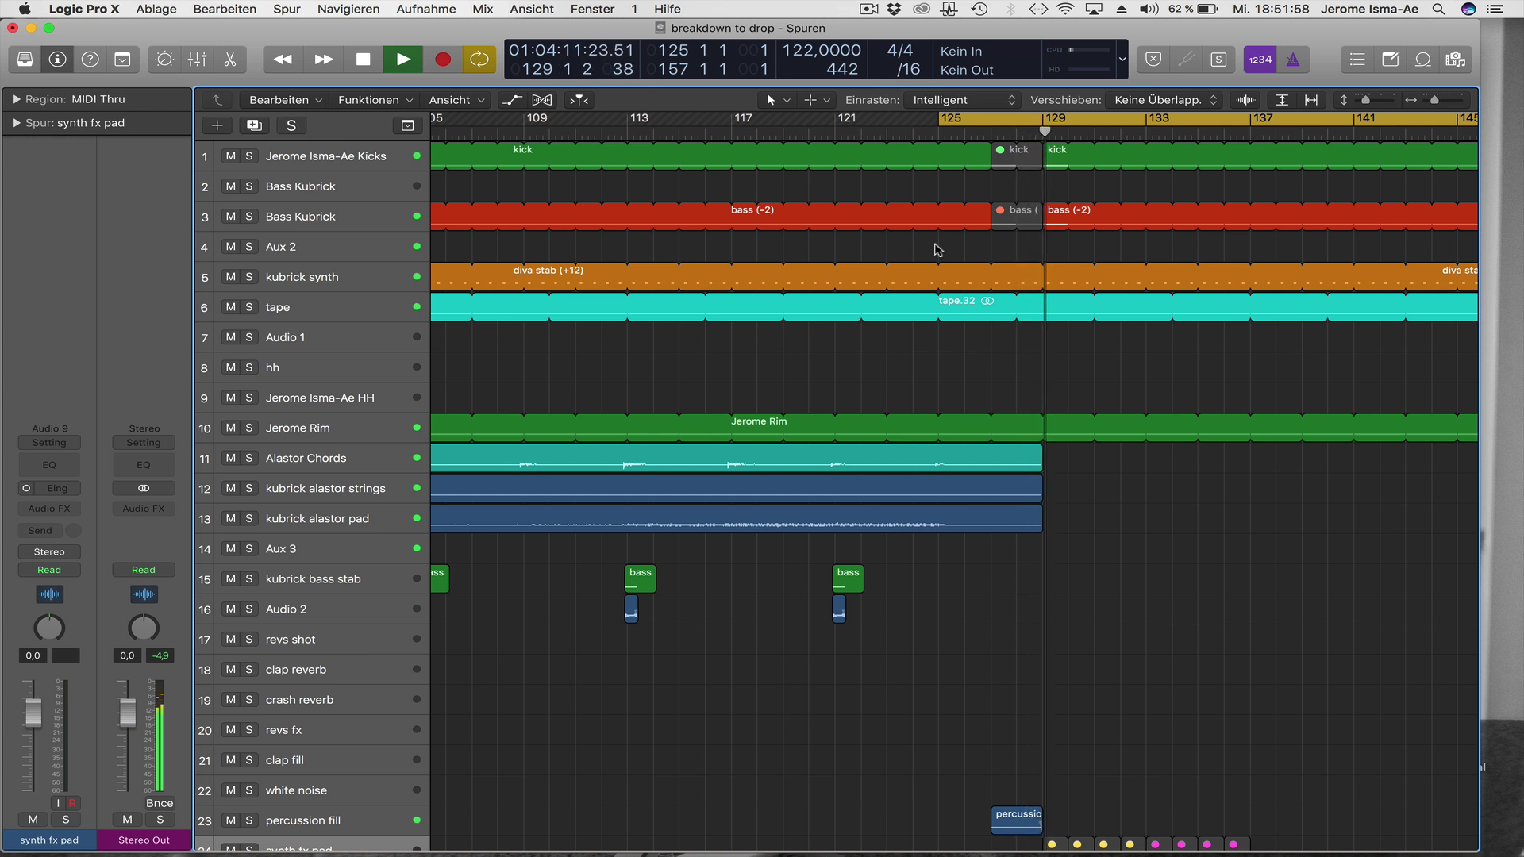
pyautogui.press('space')
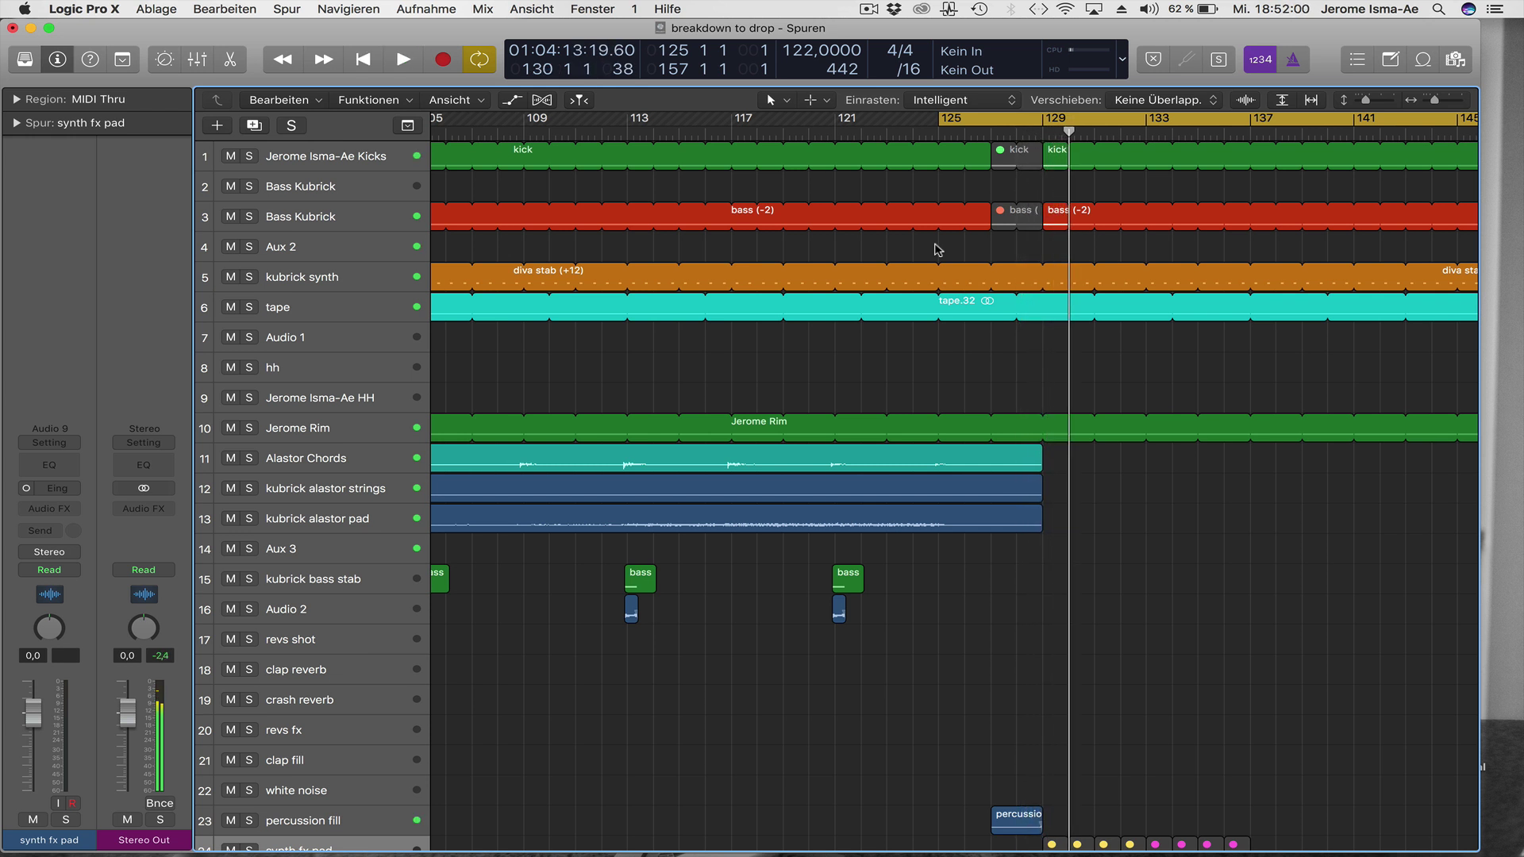
# Try muting the diva stab section between bars 127 and 129 on the kubrick synth track, and audition the transition.
pyautogui.rightClick(988, 248)
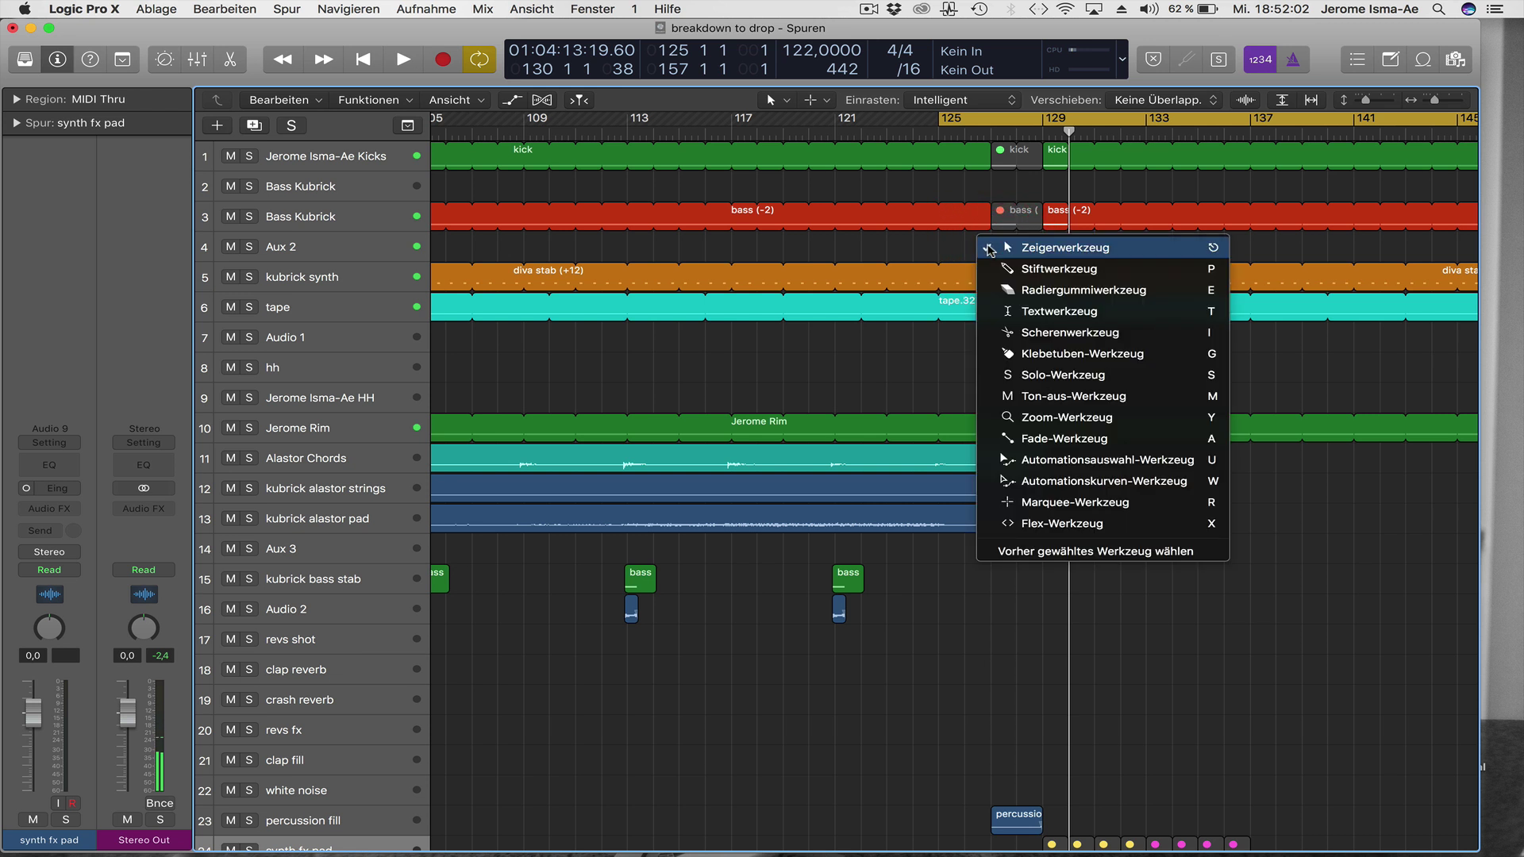
pyautogui.click(1067, 502)
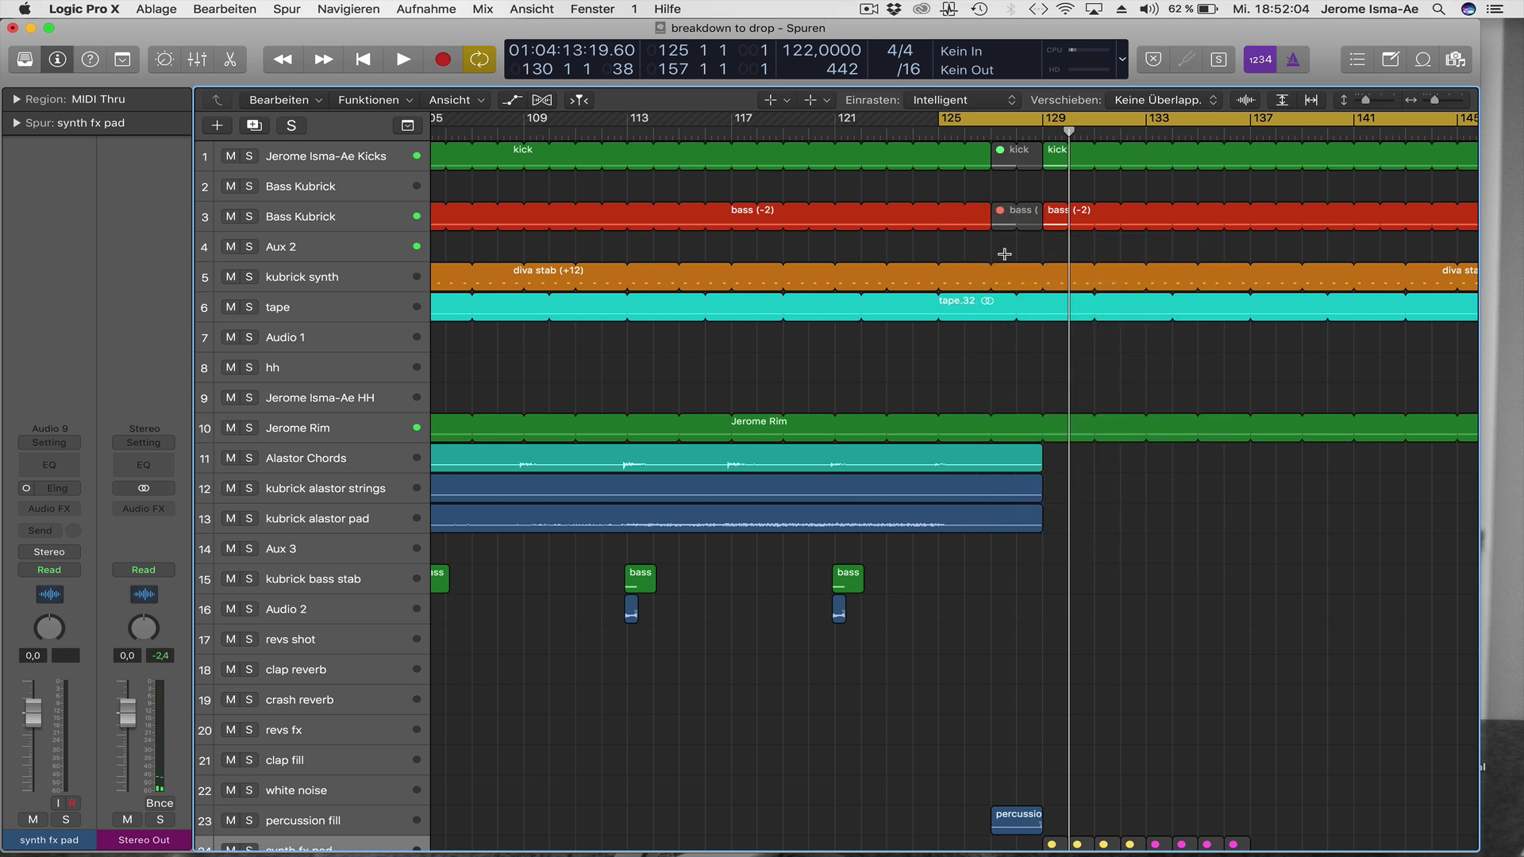
pyautogui.moveTo(995, 253); pyautogui.dragTo(1038, 278)
pyautogui.click(1038, 278)
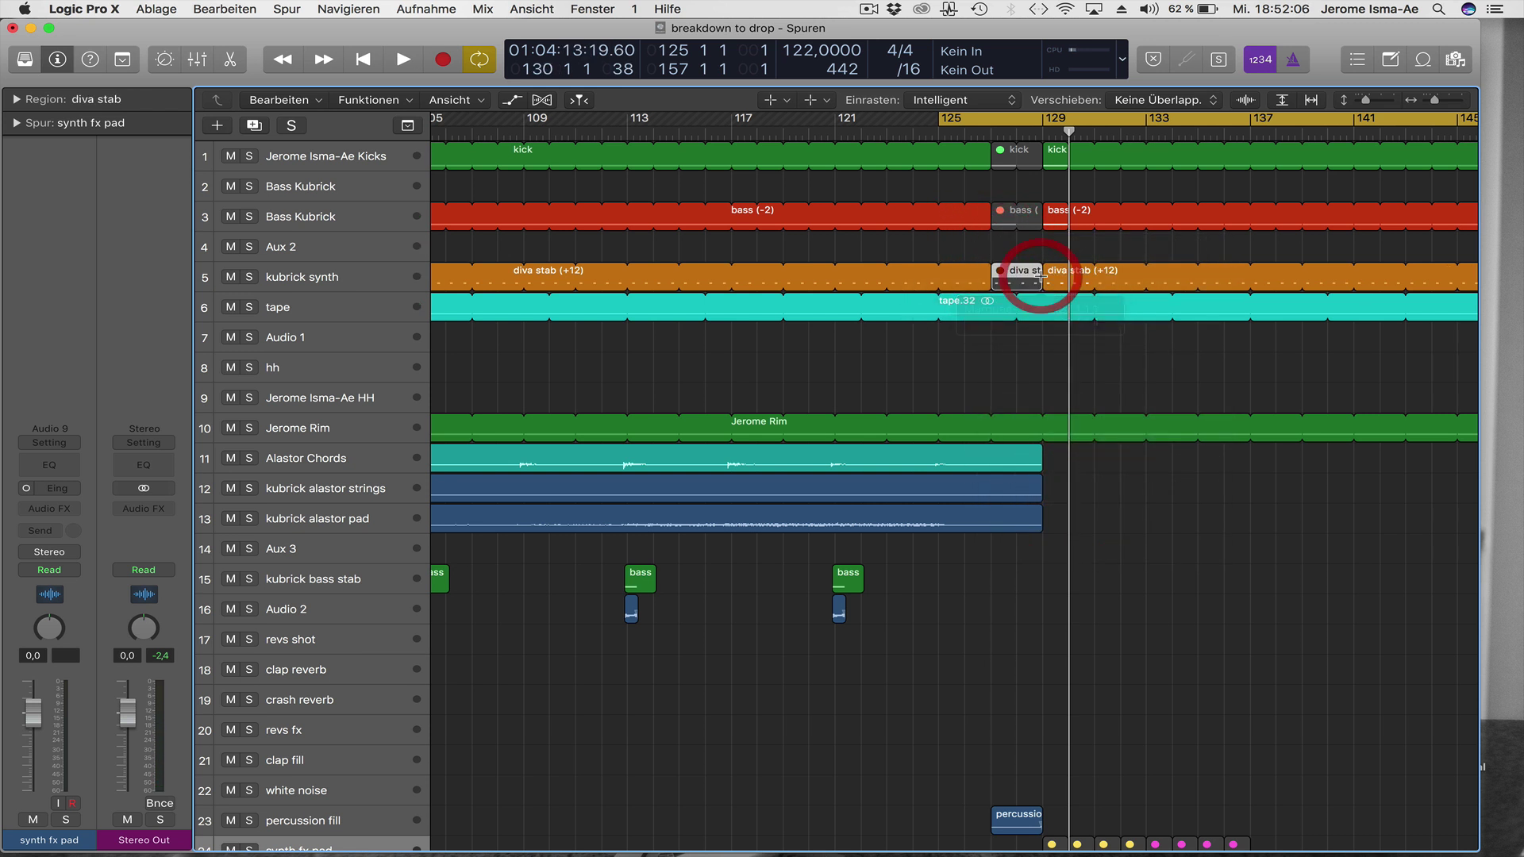
pyautogui.doubleClick(924, 141)
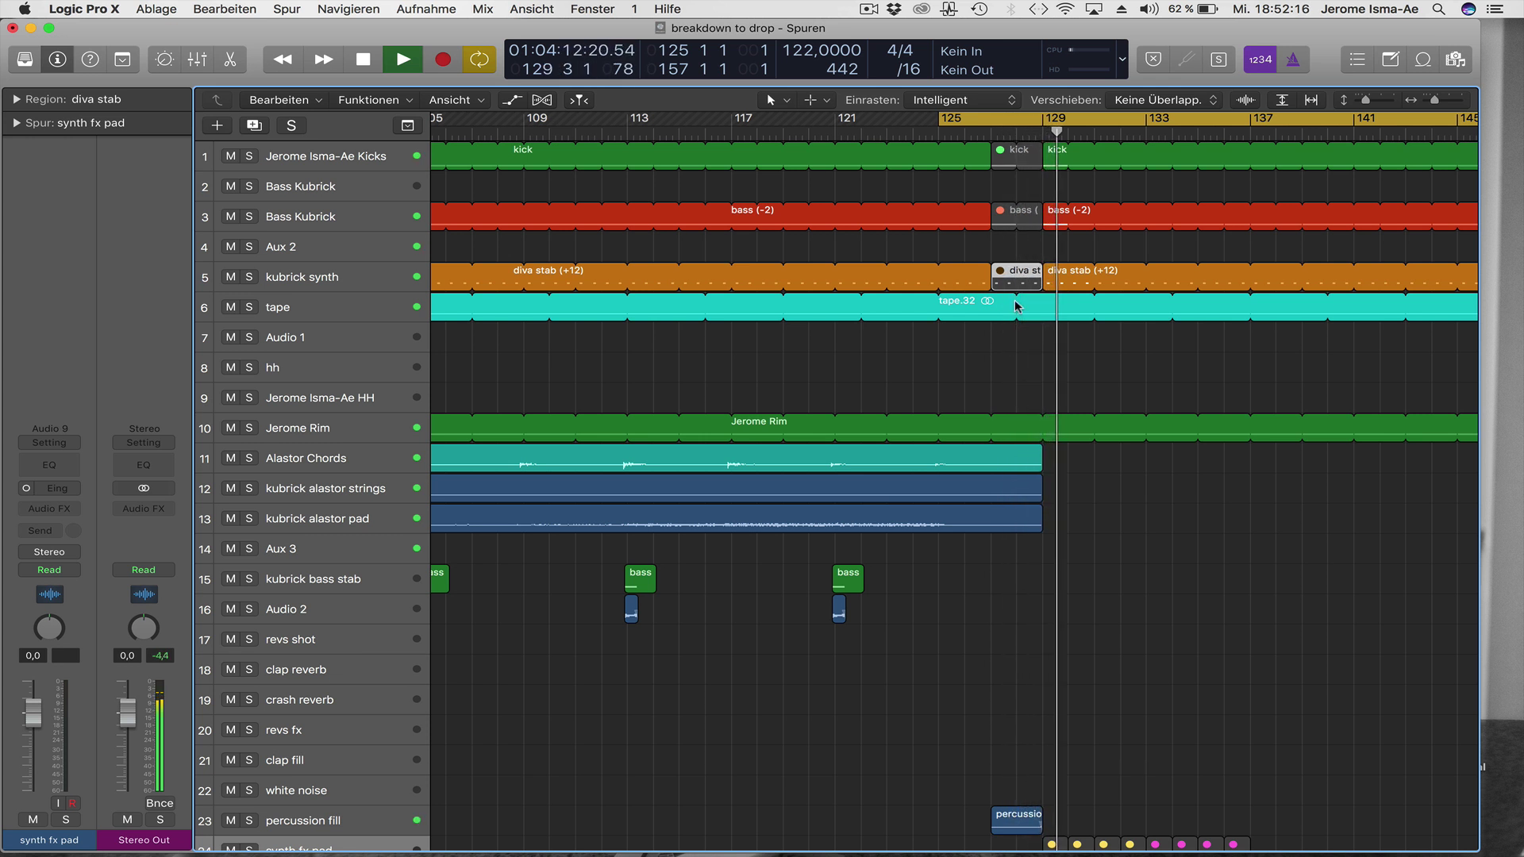
pyautogui.press('space')
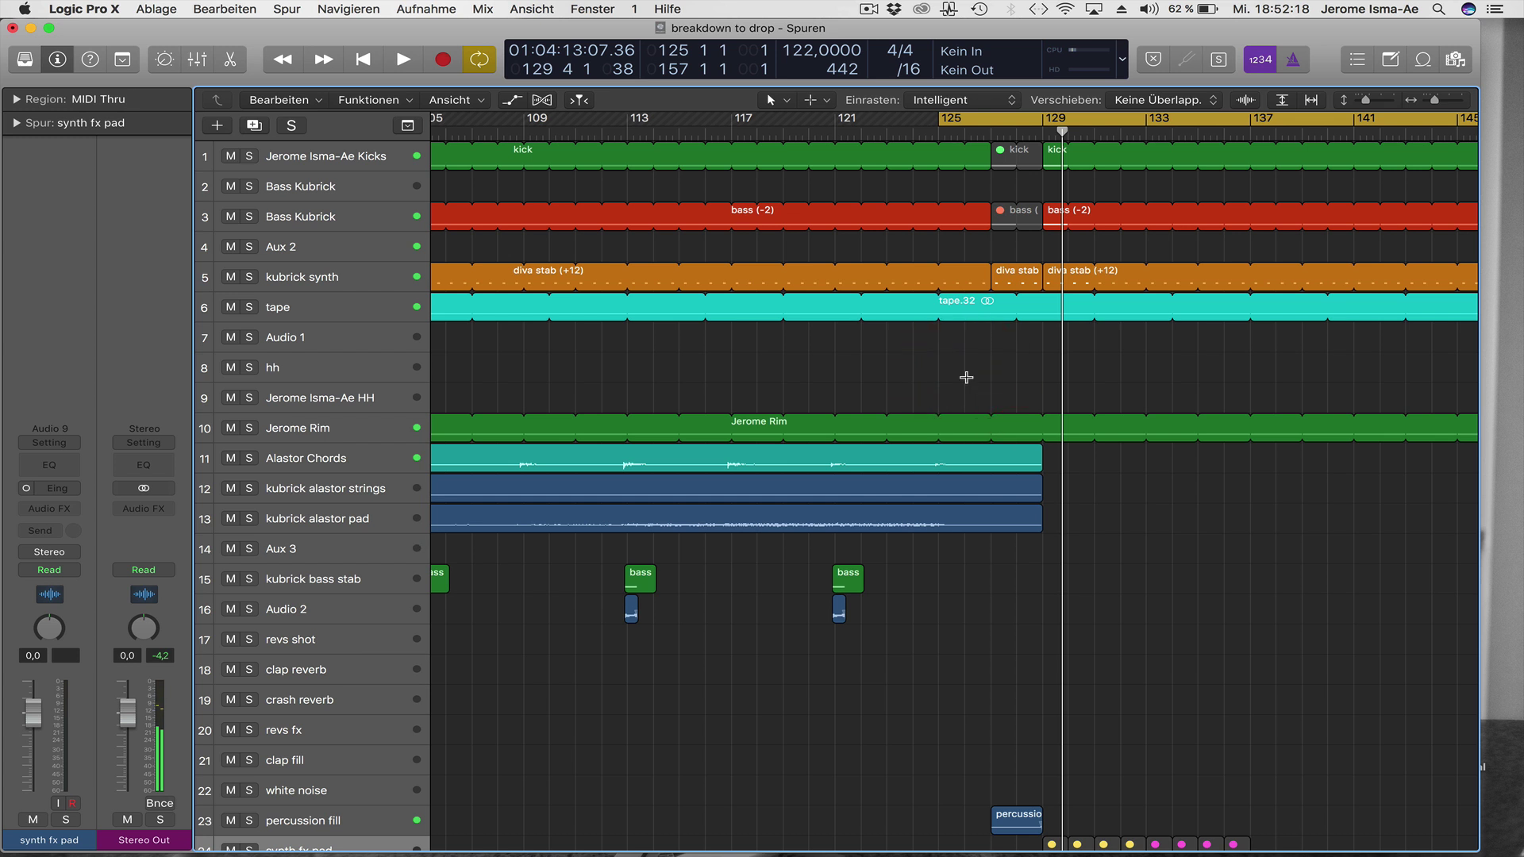
# Copy the earlier Audio 1, hh and Shaker regions at bar 49 to the drop at bar 129.
pyautogui.press('super+Left')
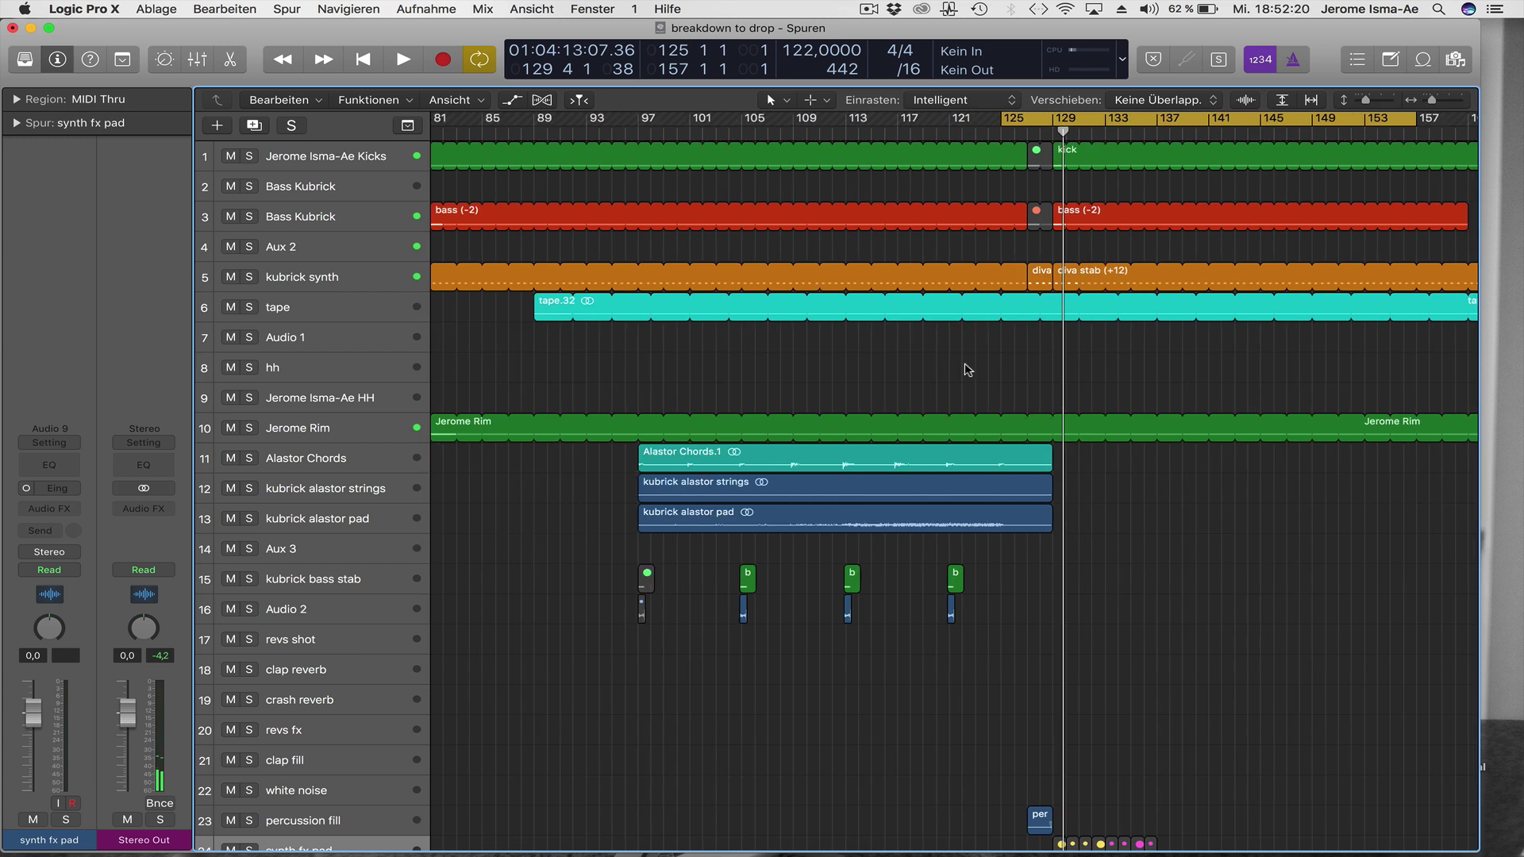
pyautogui.scroll(-1, 968, 370)
pyautogui.press('super+Left')
pyautogui.press('super+Left')
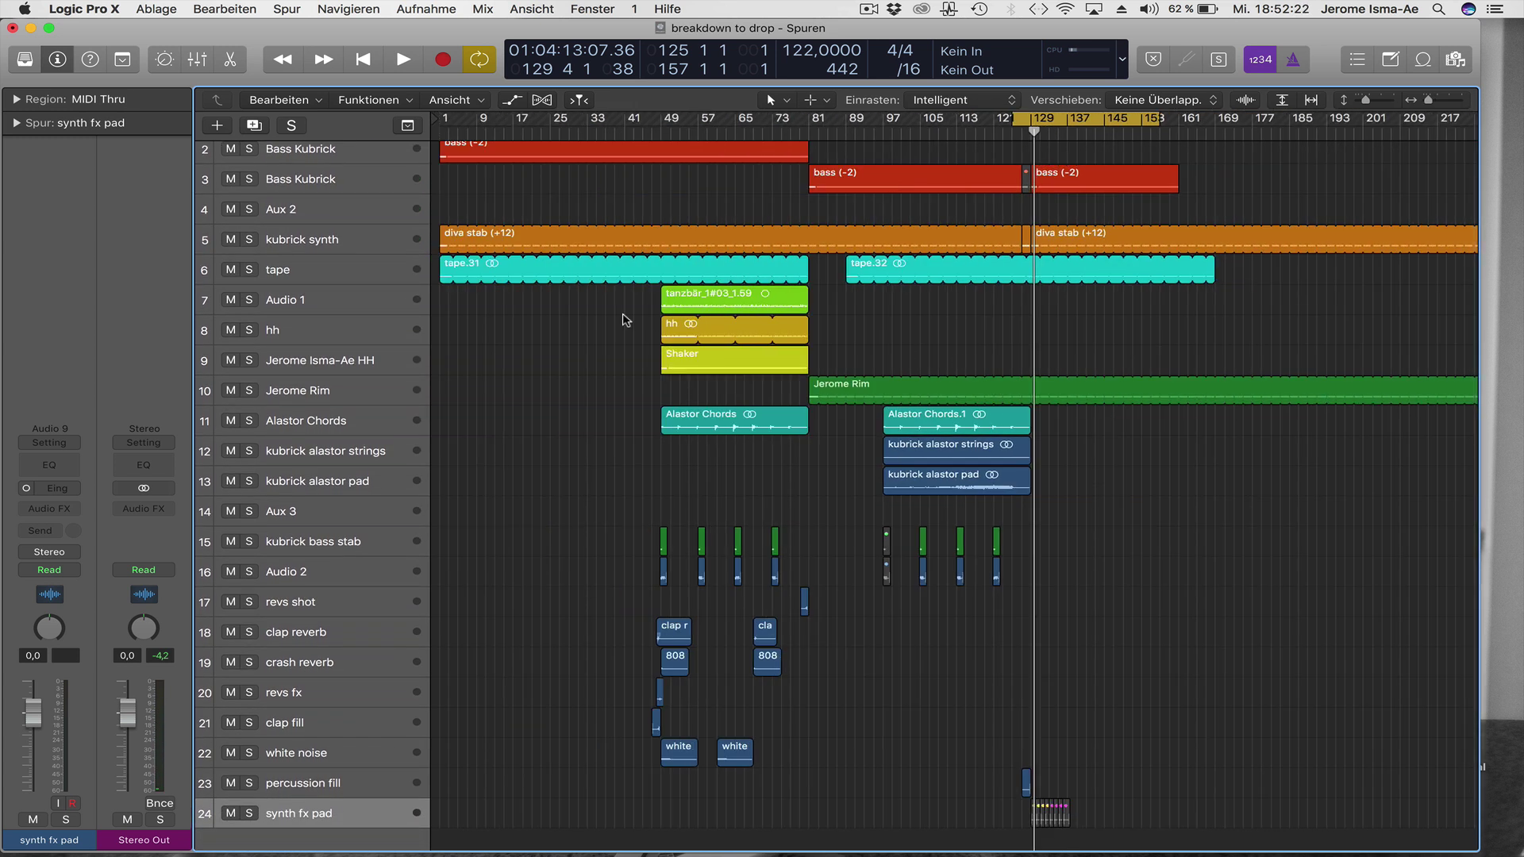
pyautogui.moveTo(617, 308); pyautogui.dragTo(704, 369)
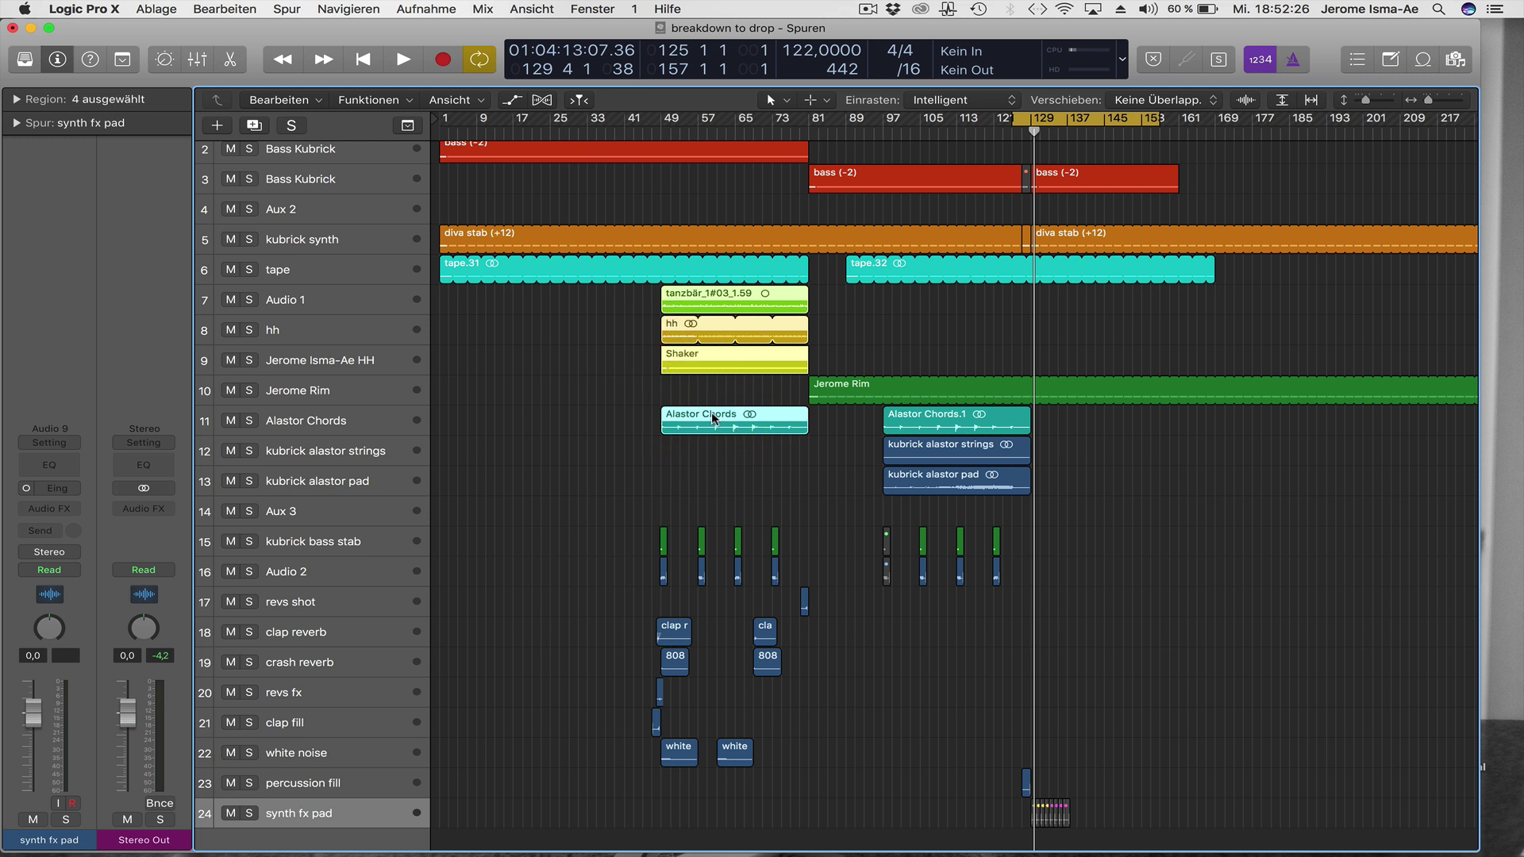
pyautogui.moveTo(688, 298); pyautogui.dragTo(1044, 302)
pyautogui.press('super+Right')
pyautogui.press('super+Left')
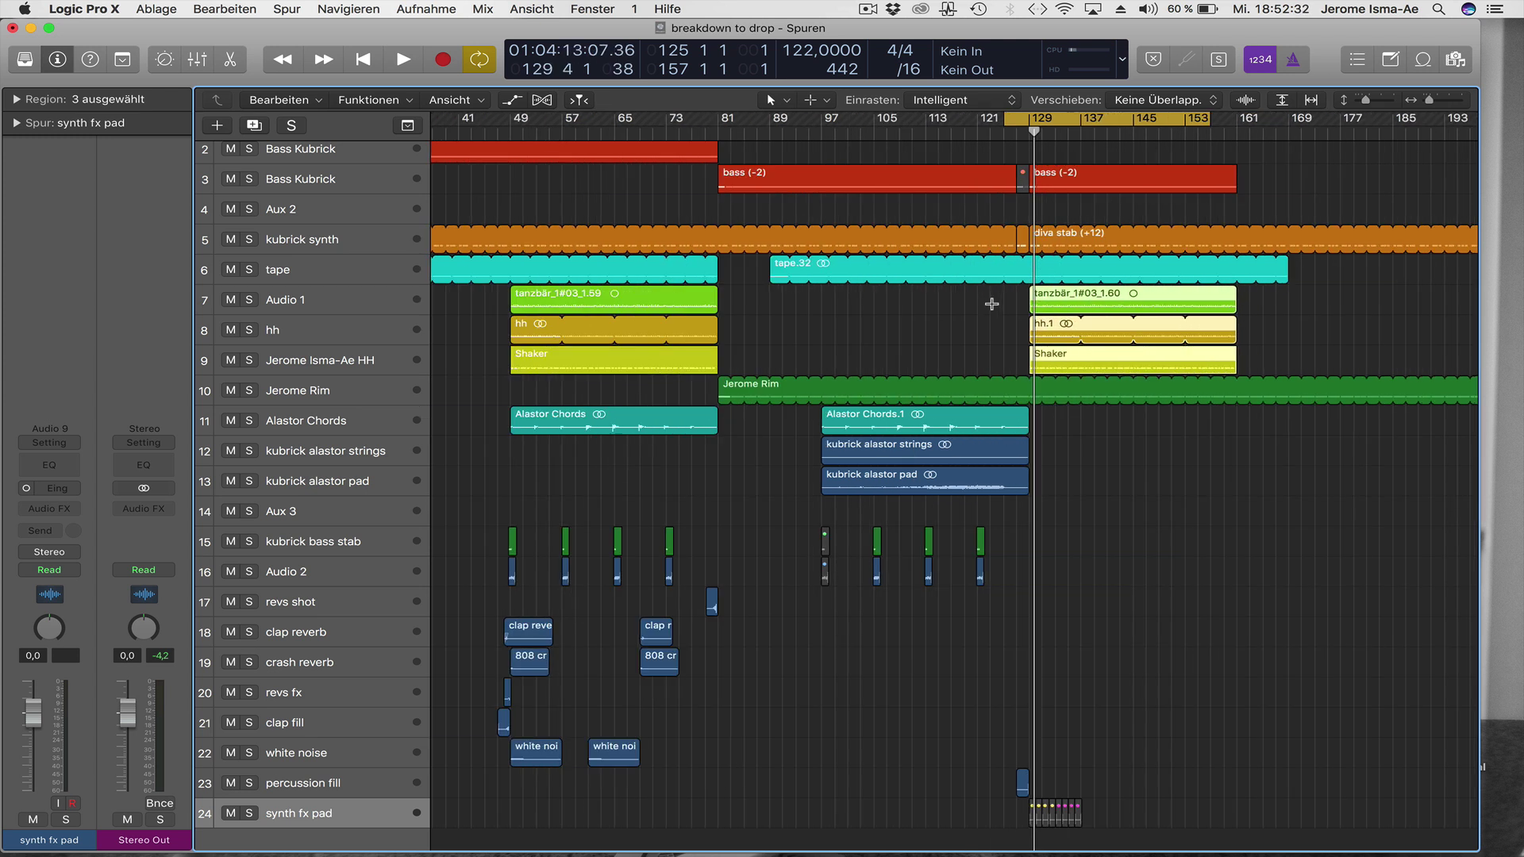
# Copy the four earlier bass stabs and their matching Audio 2 regions so the copies start around bar 129.
pyautogui.moveTo(611, 525); pyautogui.dragTo(789, 576)
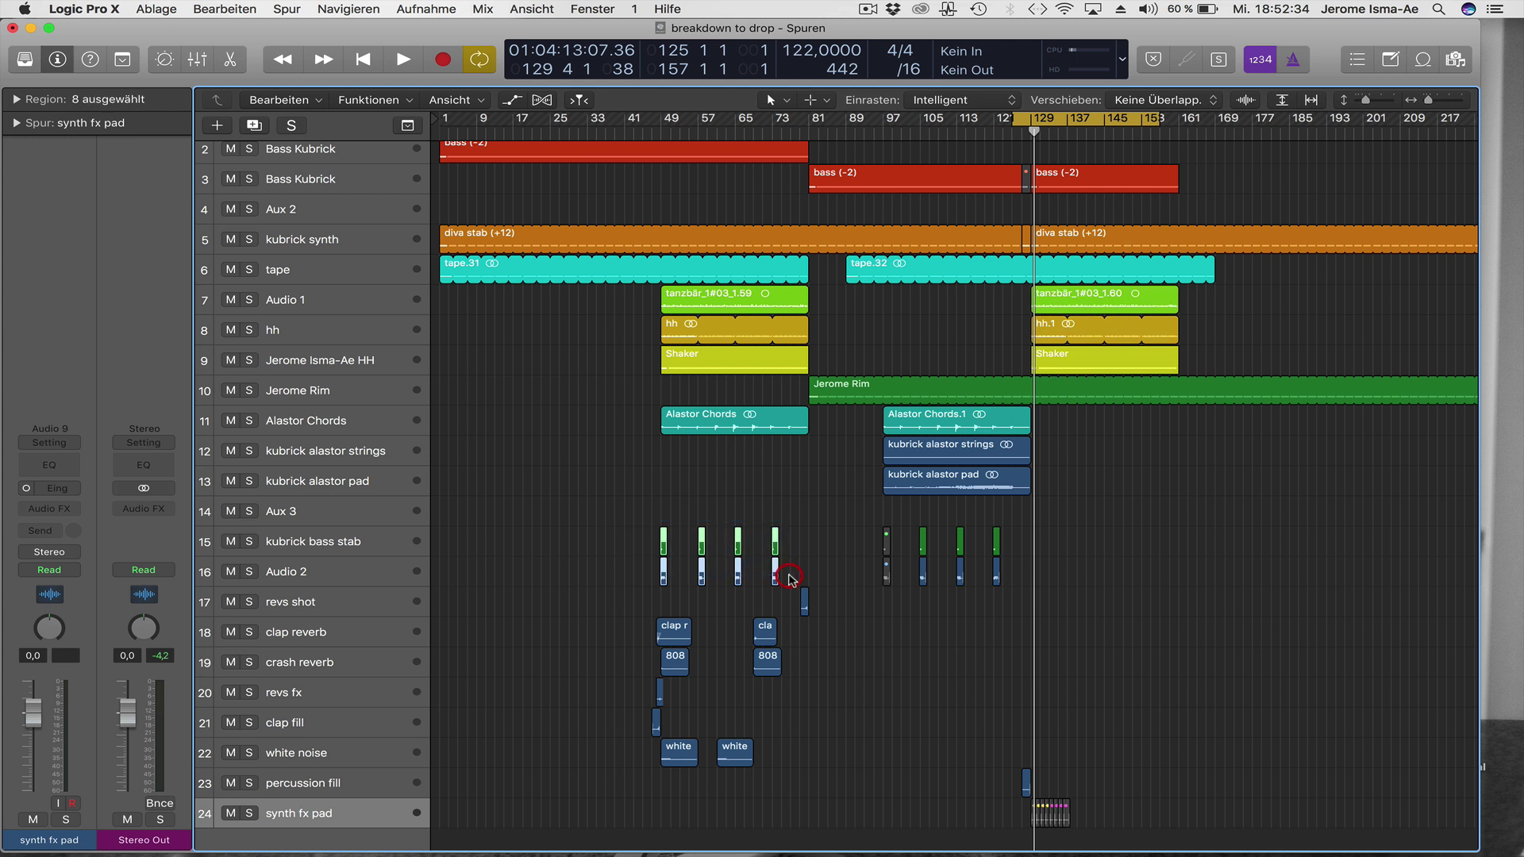
pyautogui.click(718, 540)
pyautogui.moveTo(661, 542); pyautogui.dragTo(1033, 539)
pyautogui.scroll(5, 1033, 540)
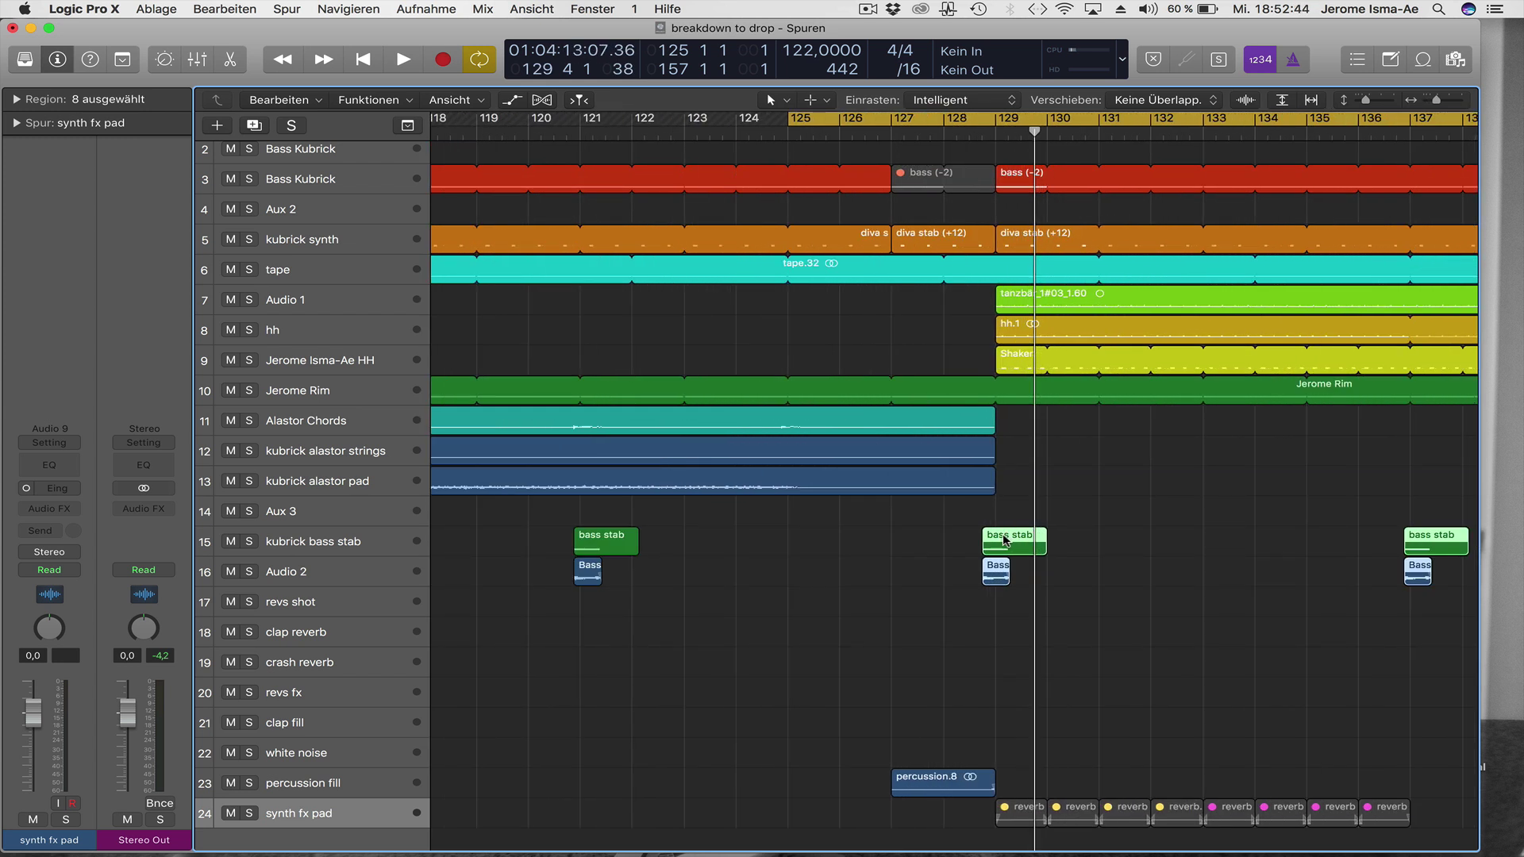
pyautogui.scroll(-10, 1005, 541)
pyautogui.press('space')
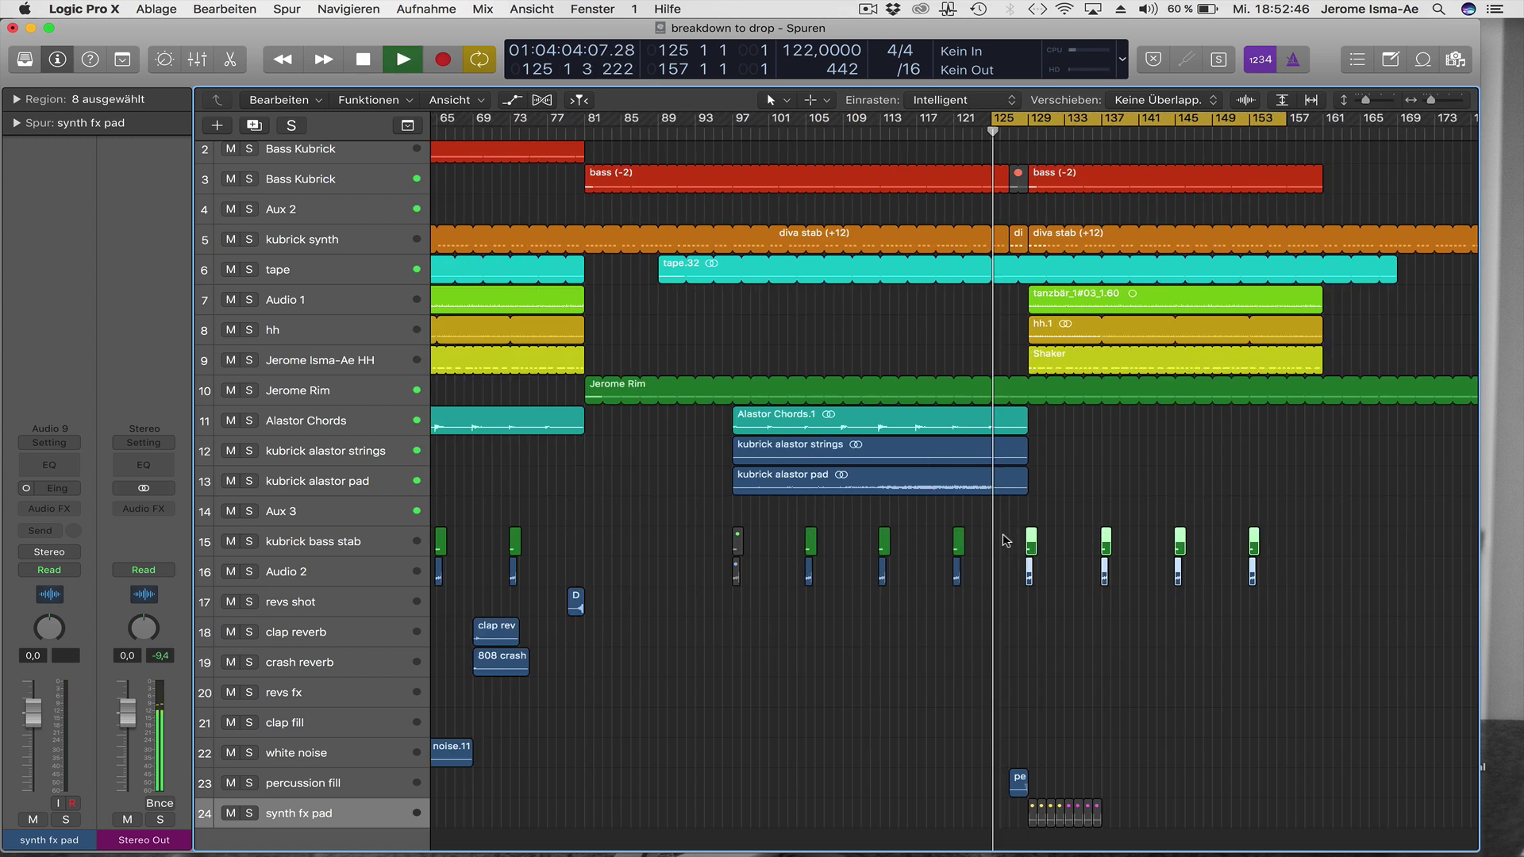
# Copy the white noise.11 region to bar 129 and play back the start of the drop.
pyautogui.hscroll(-3, 626, 664)
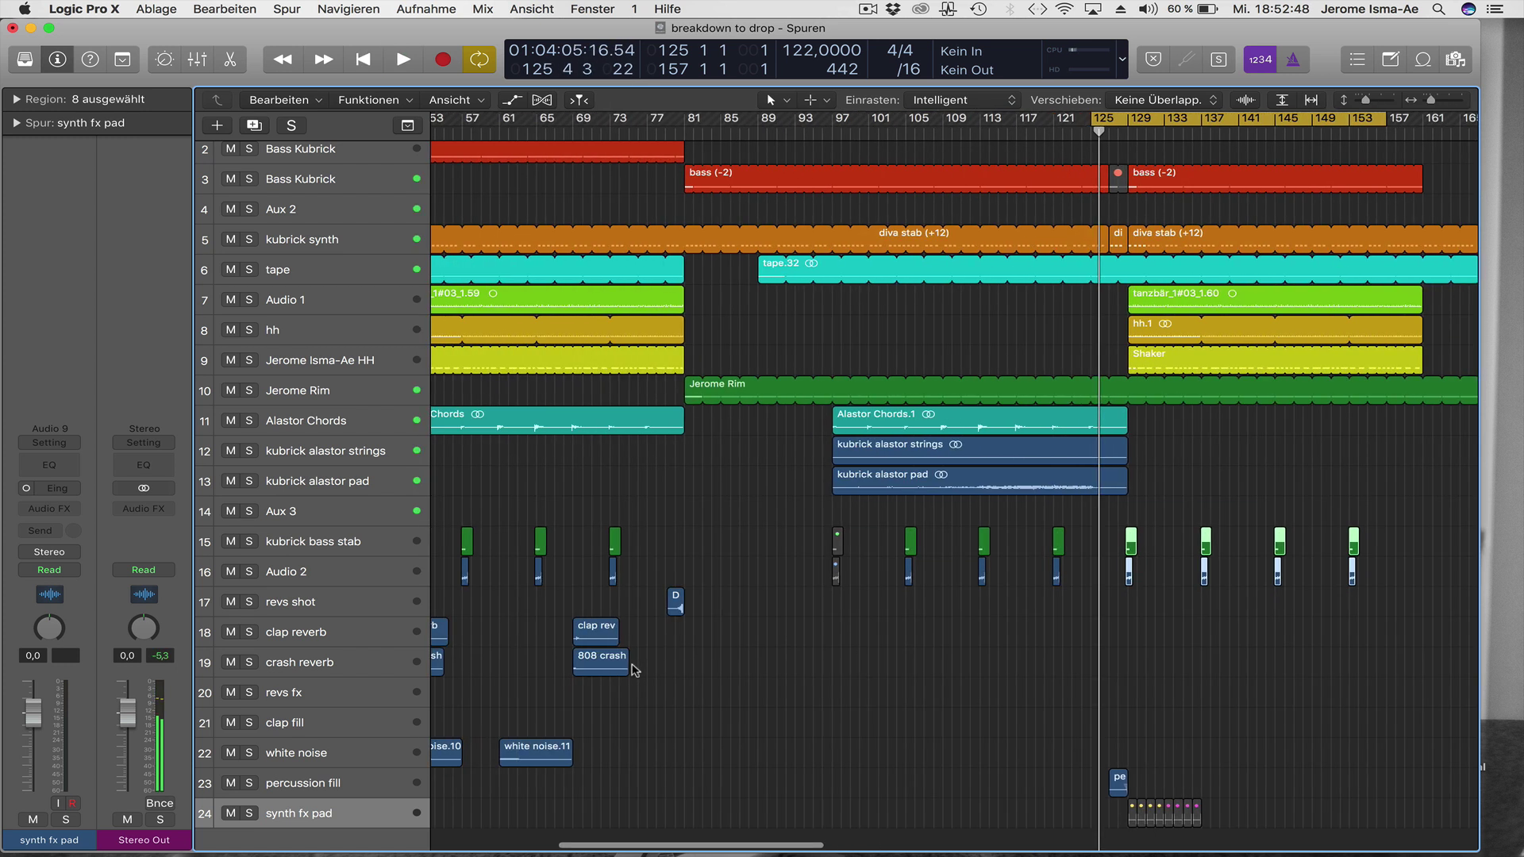
pyautogui.moveTo(538, 746); pyautogui.dragTo(1159, 749)
pyautogui.press('space')
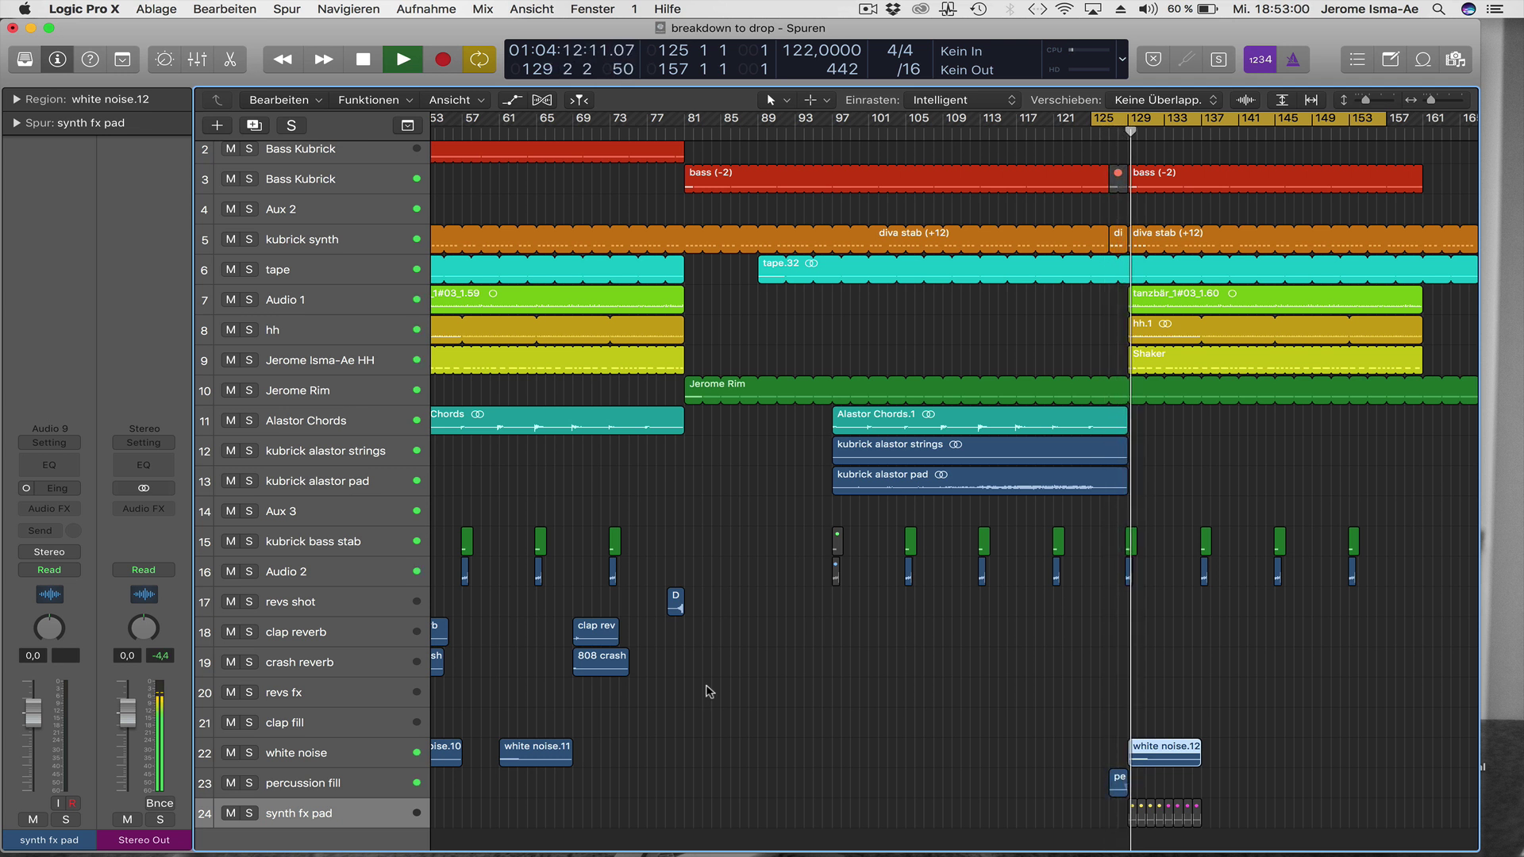
pyautogui.click(994, 343)
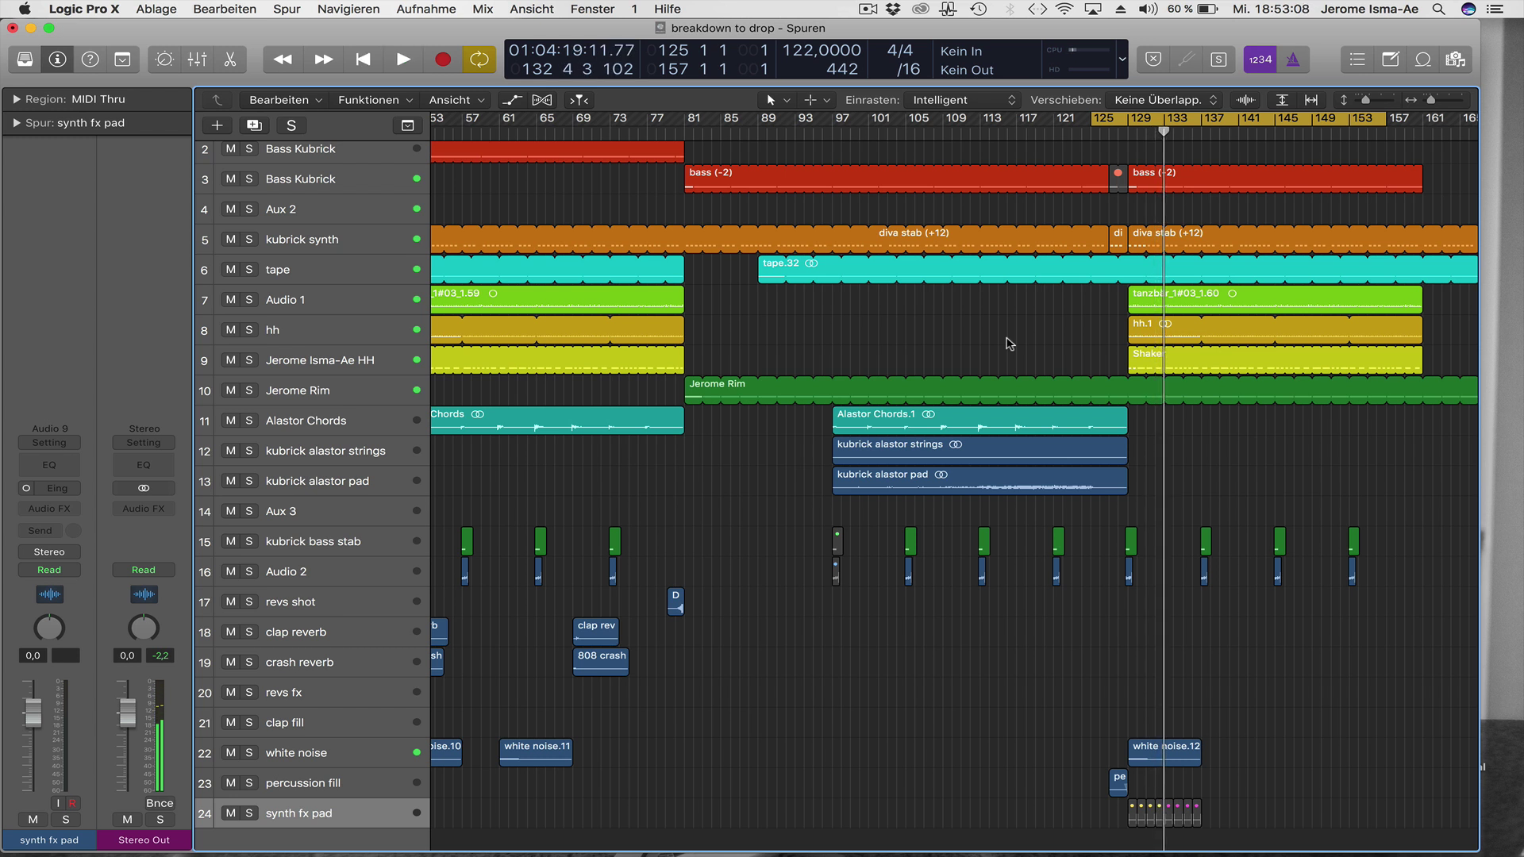
# Duplicate the HH instrument track that holds the Shaker regions and load the 909 ride preset into the new track's EXS24.
pyautogui.scroll(-5, 1008, 342)
pyautogui.scroll(-1, 1009, 343)
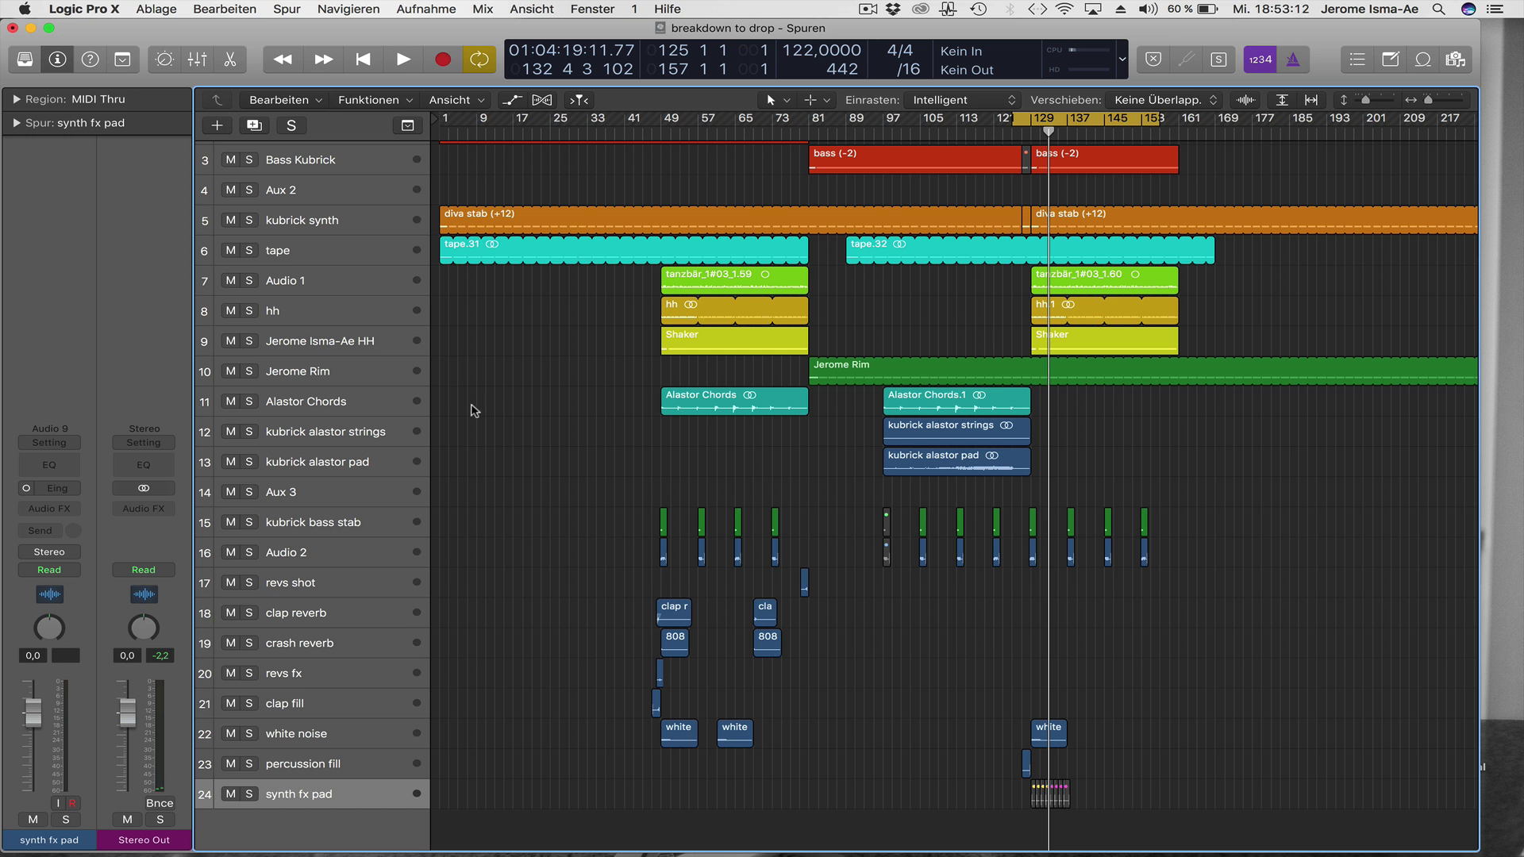
pyautogui.click(348, 344)
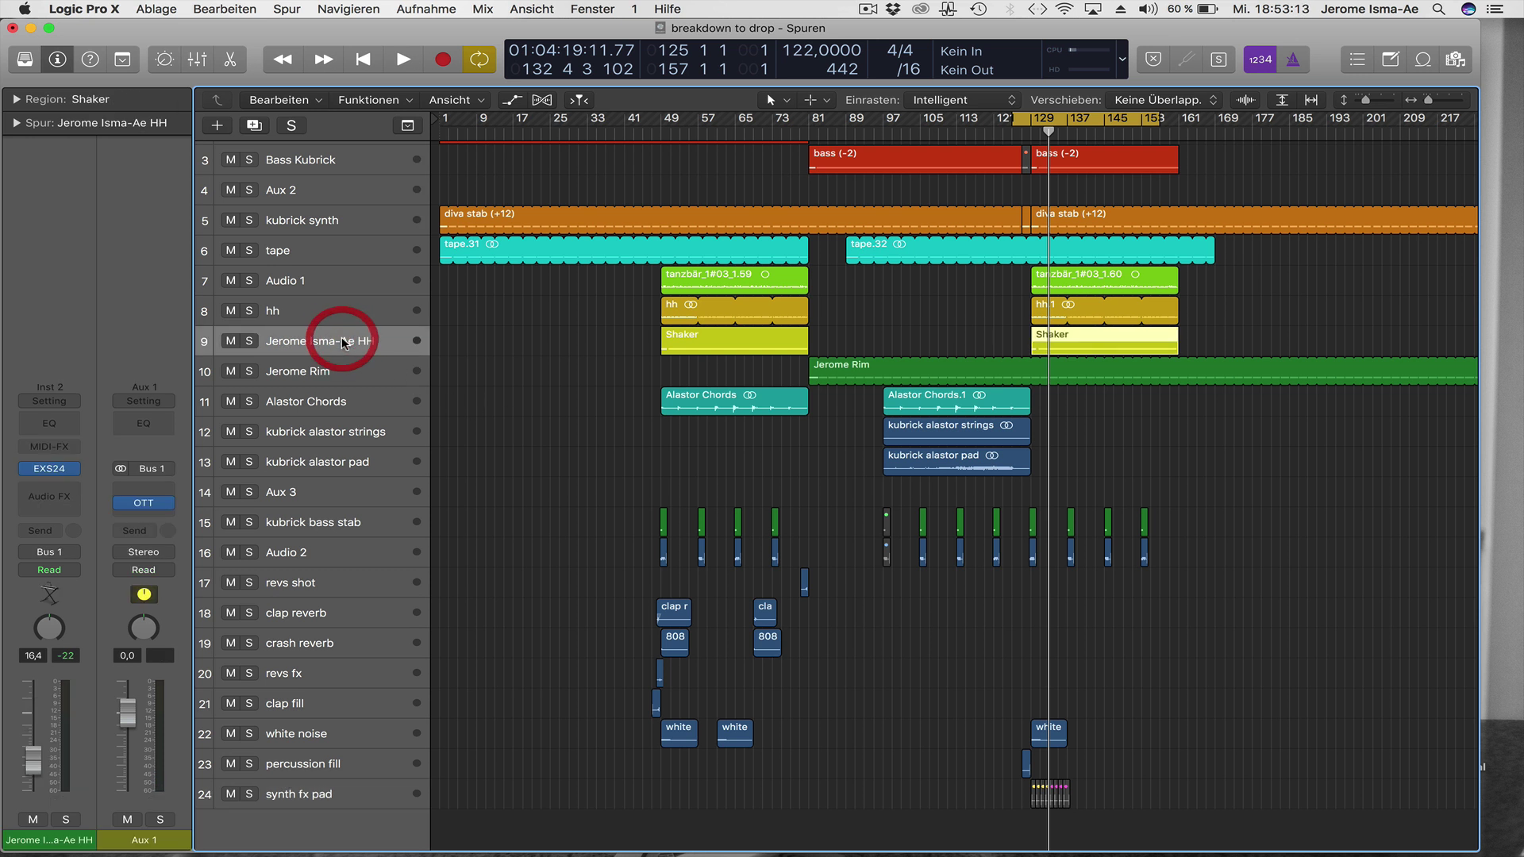
pyautogui.click(253, 127)
pyautogui.click(46, 470)
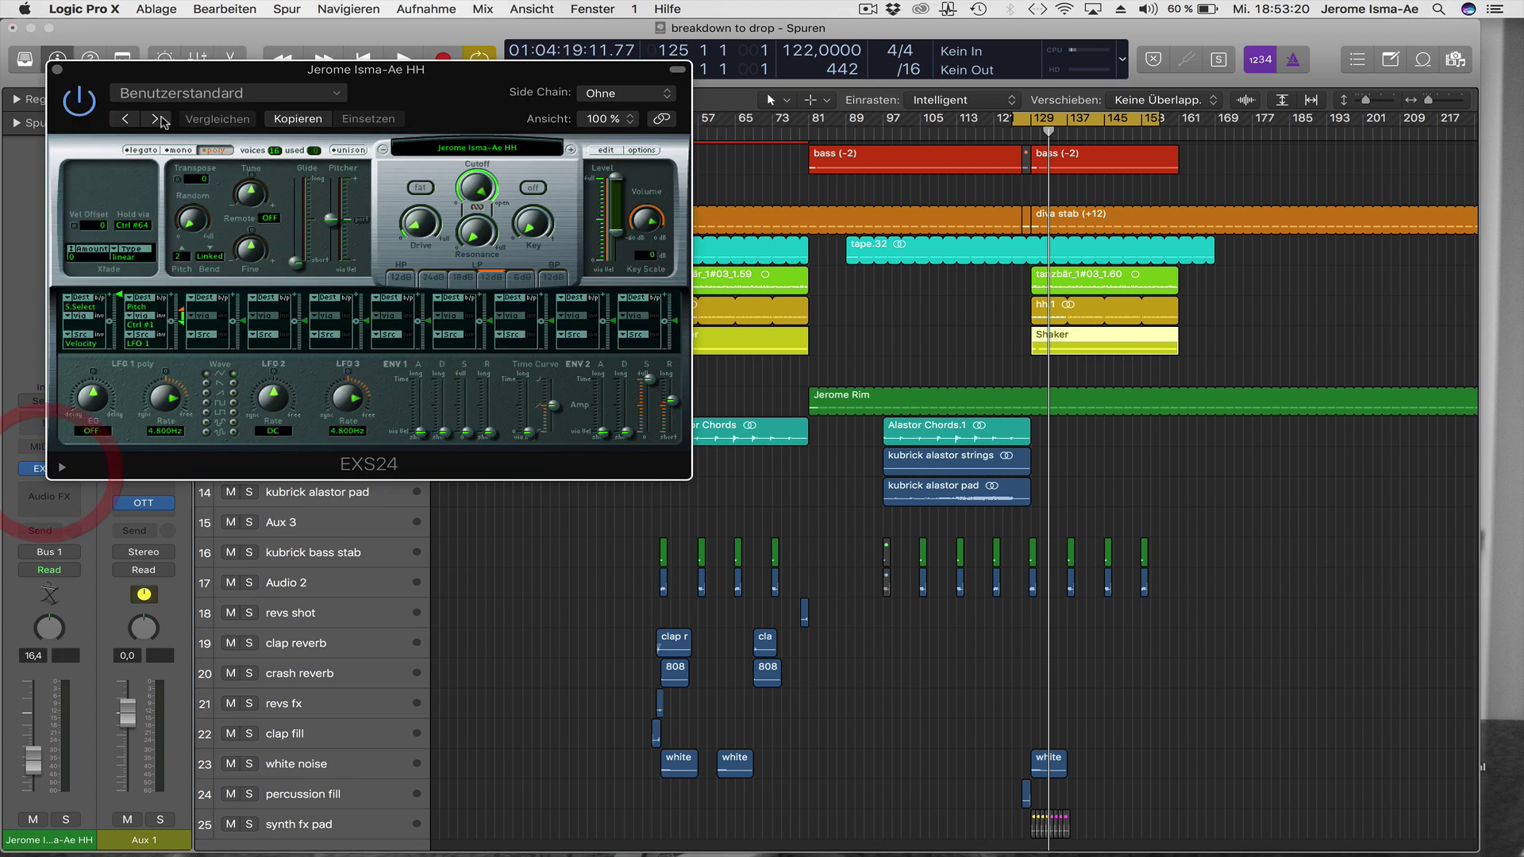
pyautogui.click(222, 93)
pyautogui.click(171, 339)
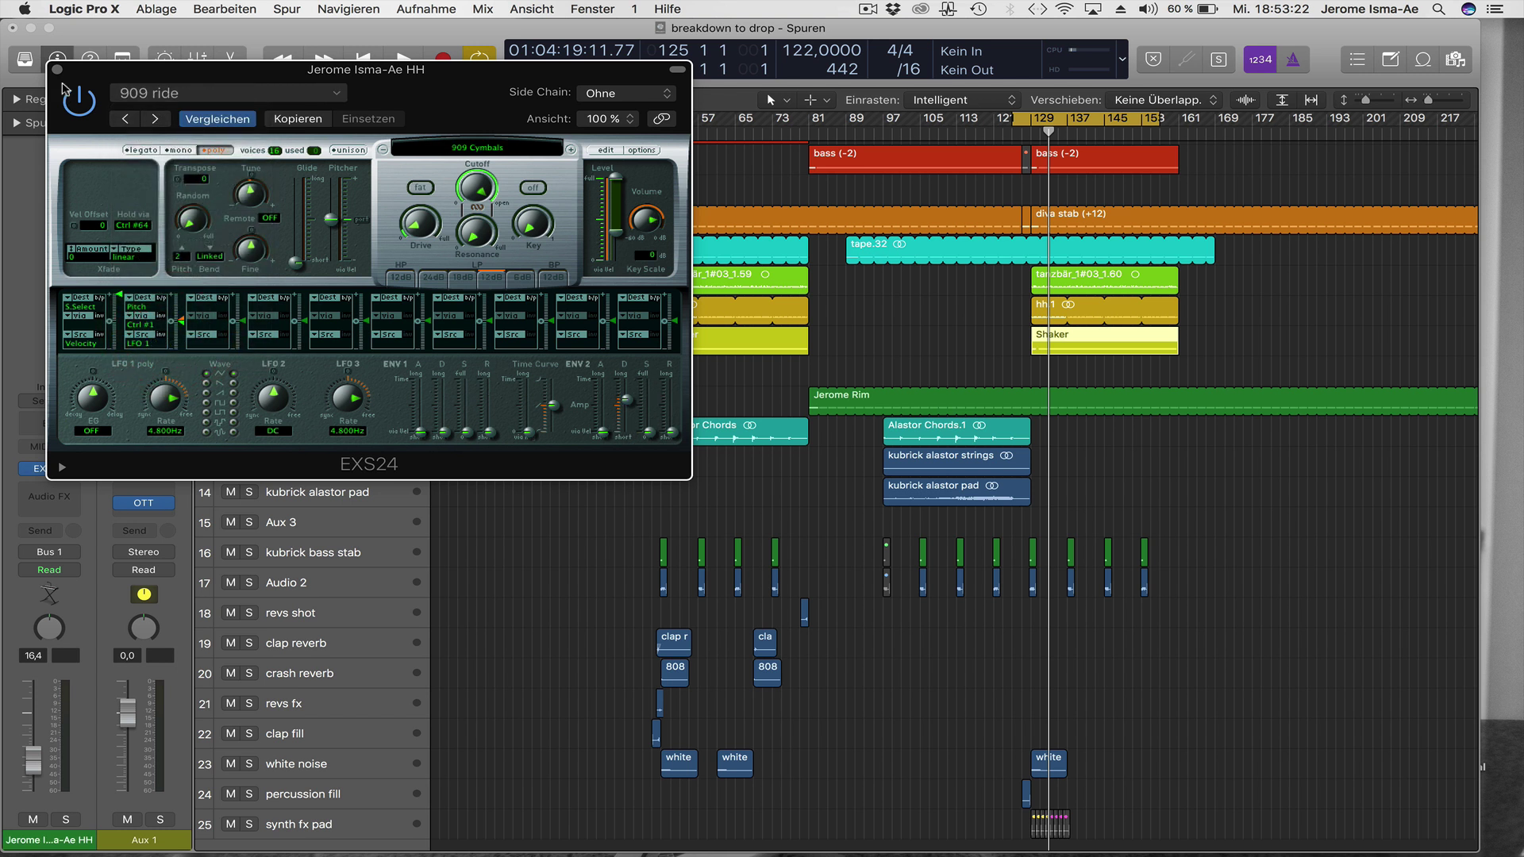
pyautogui.click(57, 69)
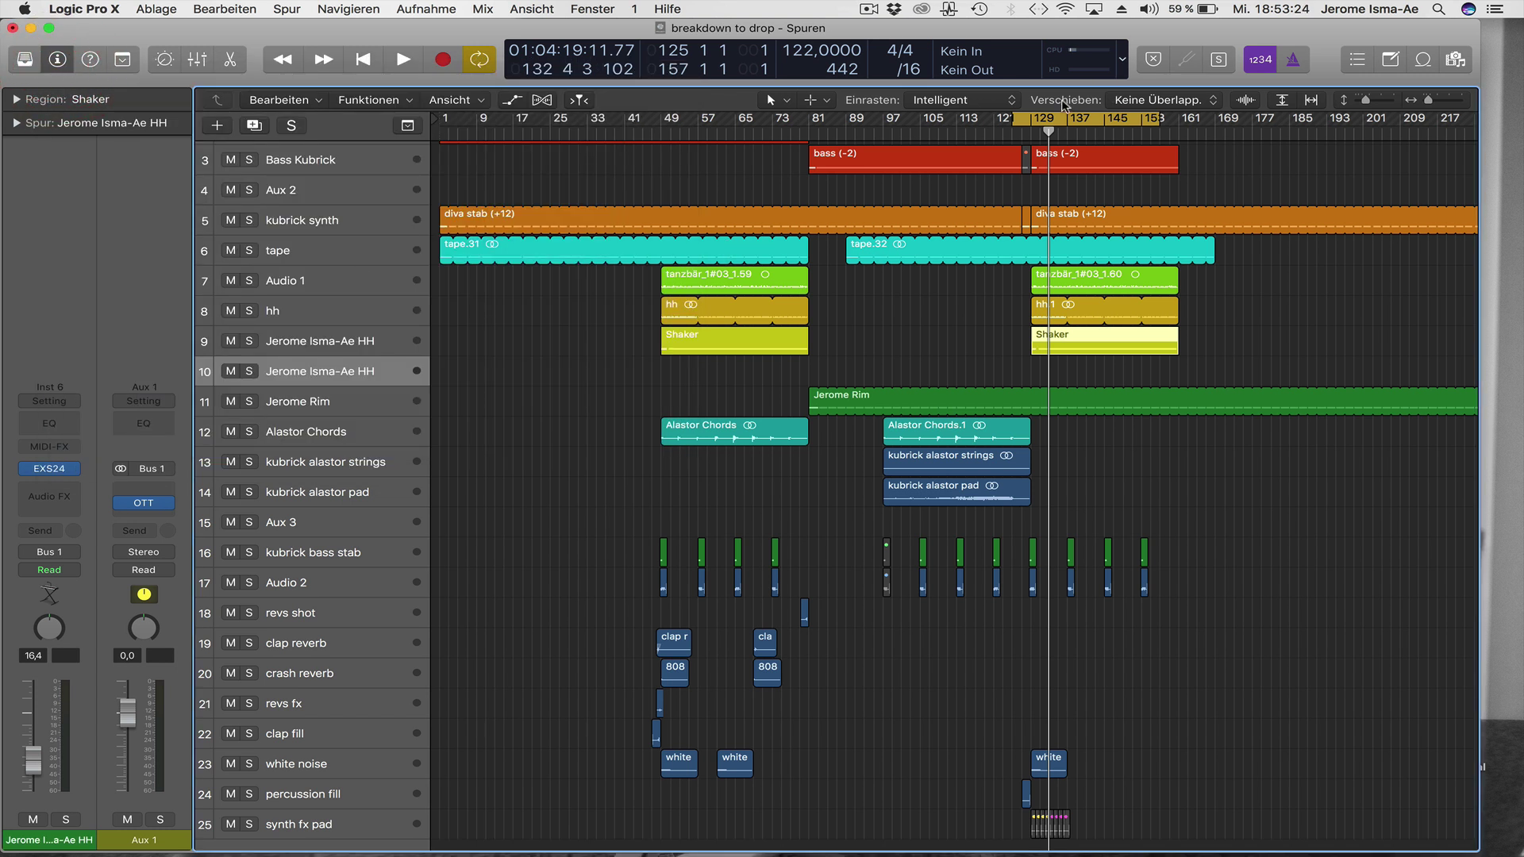
# Set the cycle range to bars 129–130 and record a ride pattern on the duplicated HH track.
pyautogui.moveTo(1059, 119); pyautogui.dragTo(1077, 119)
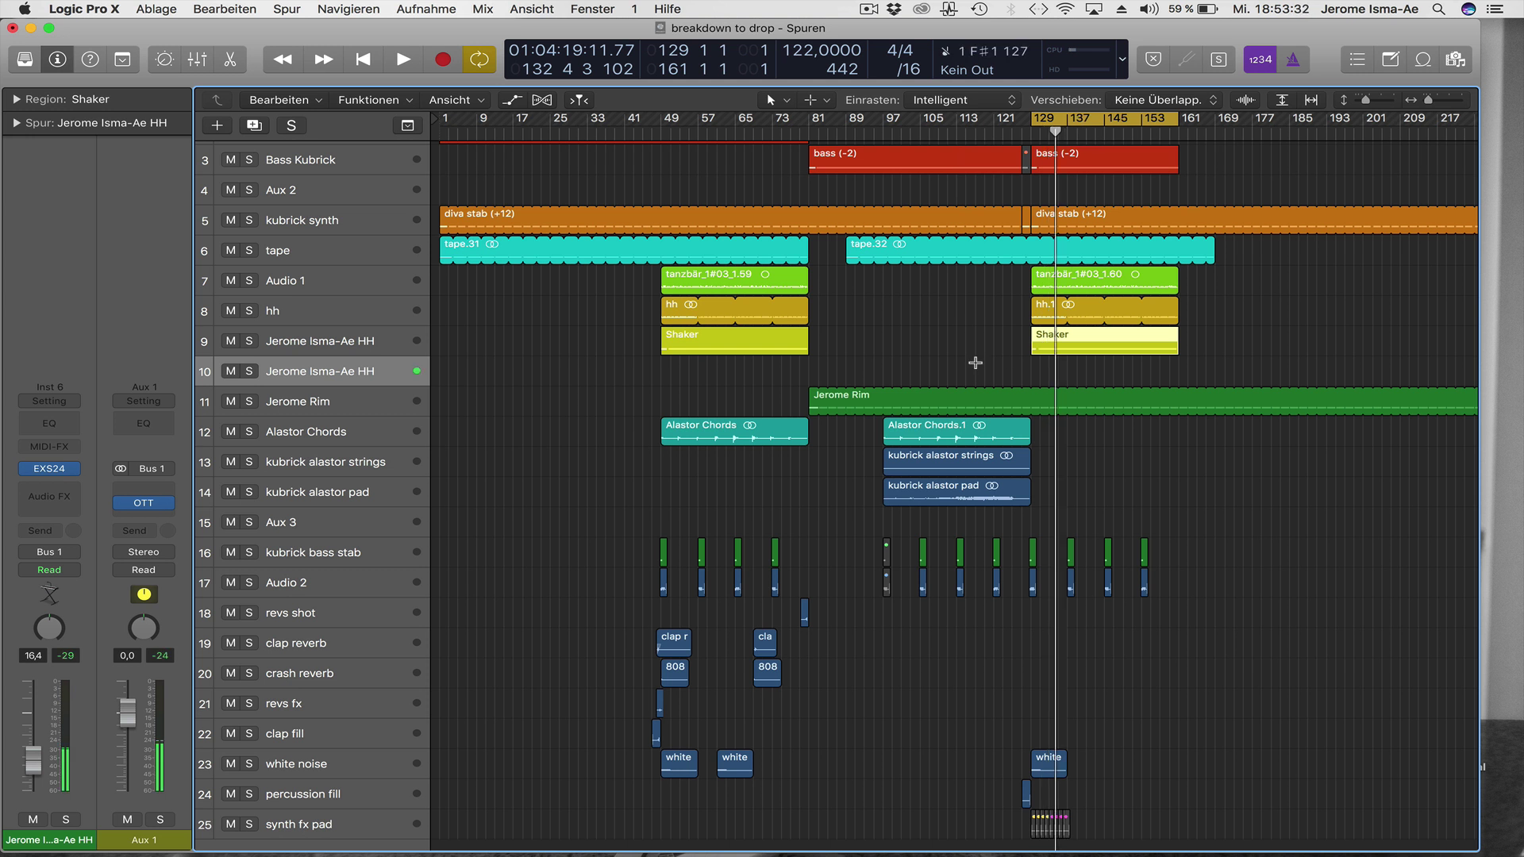
pyautogui.scroll(10, 978, 368)
pyautogui.moveTo(1034, 119); pyautogui.dragTo(1078, 121)
pyautogui.press('space')
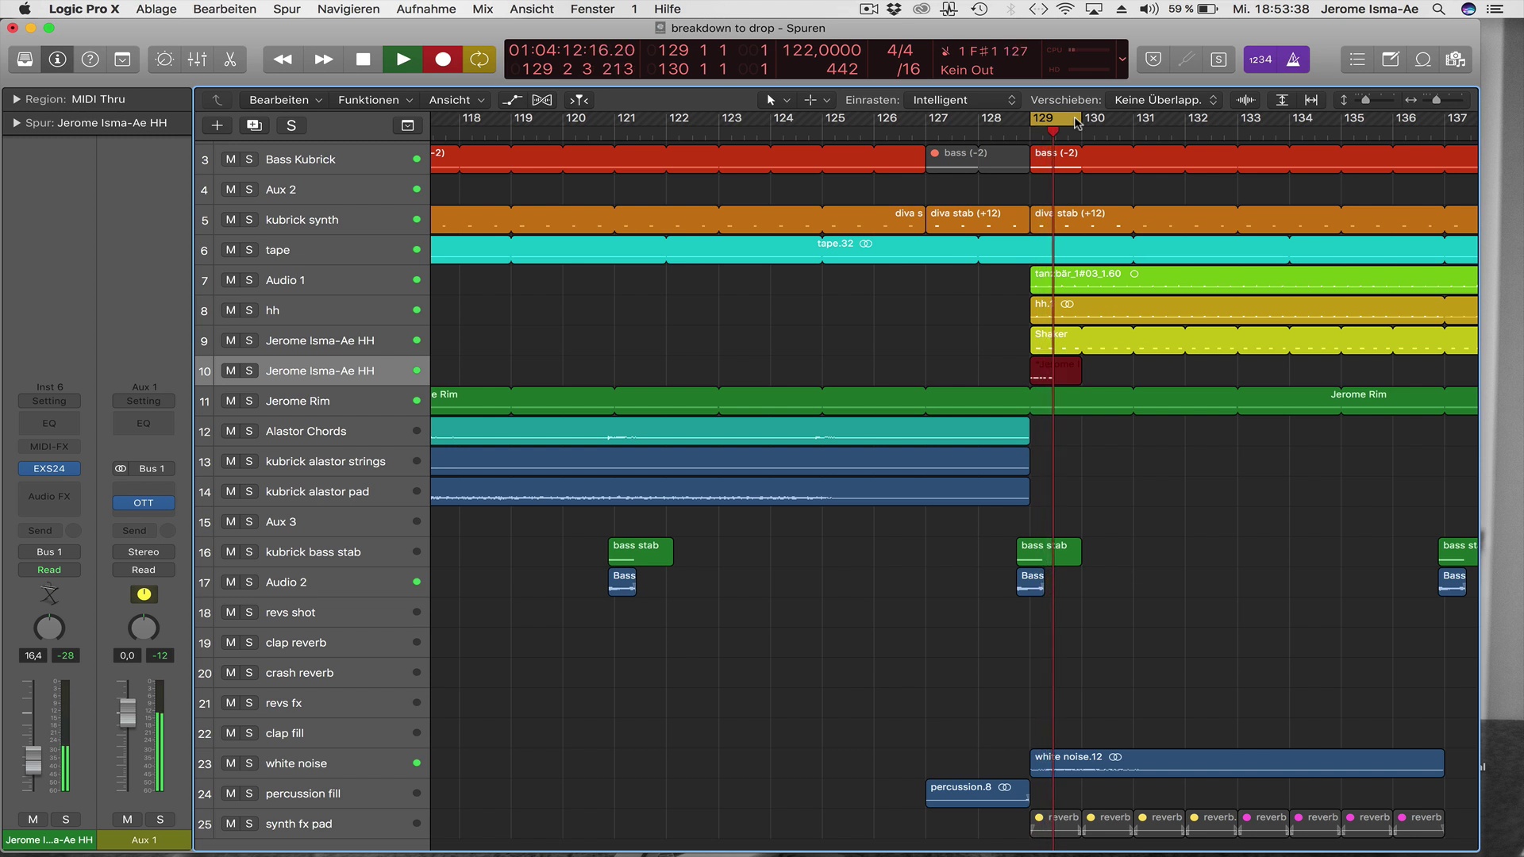
pyautogui.press('space')
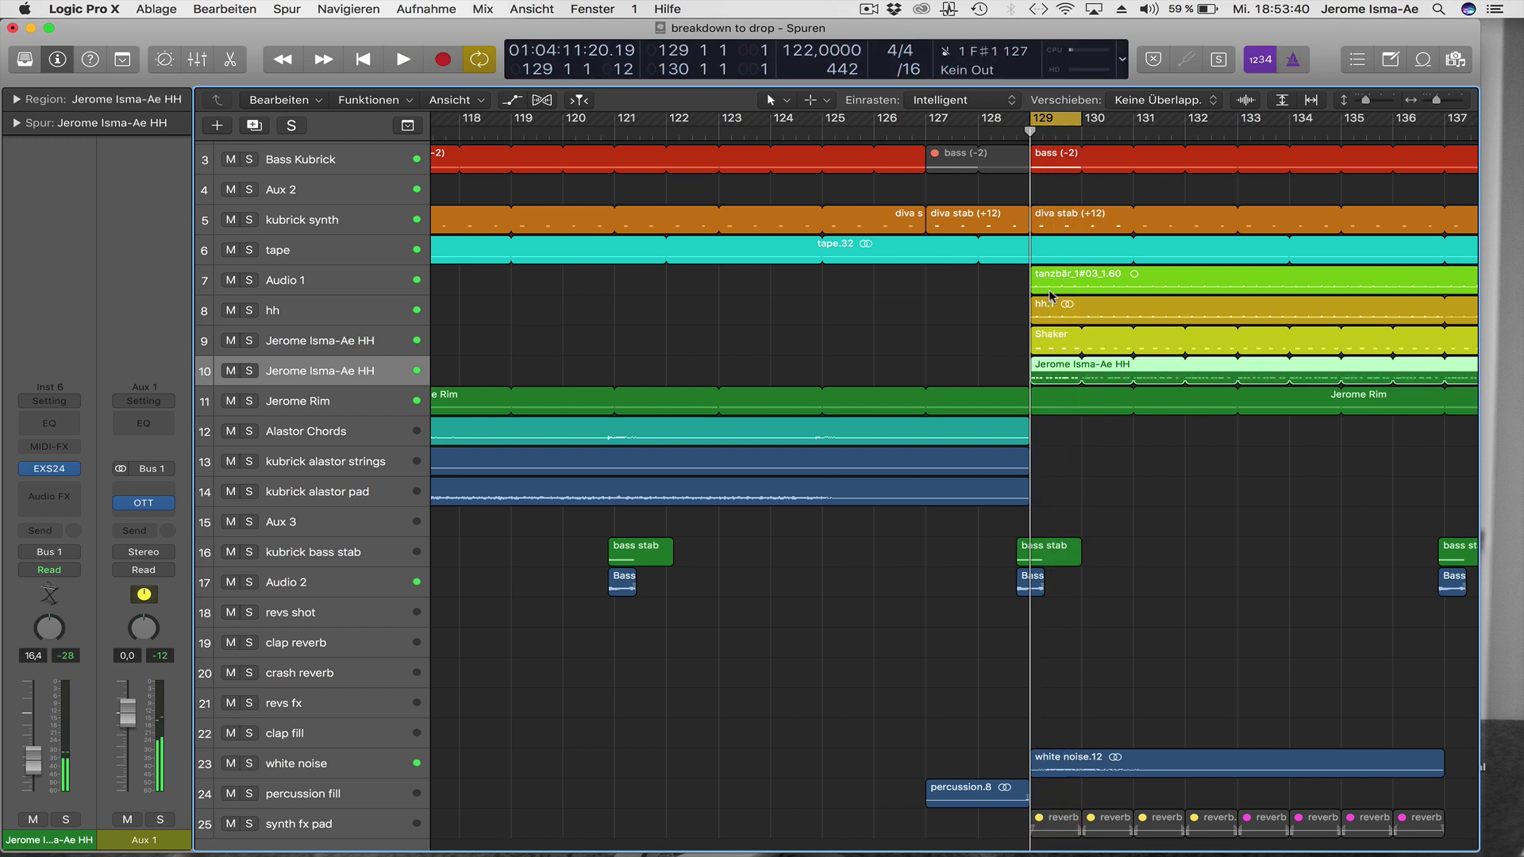
# Trim the recorded ride region to its first beat without the downbeat note in the Piano Roll, and loop the region.
pyautogui.doubleClick(1056, 367)
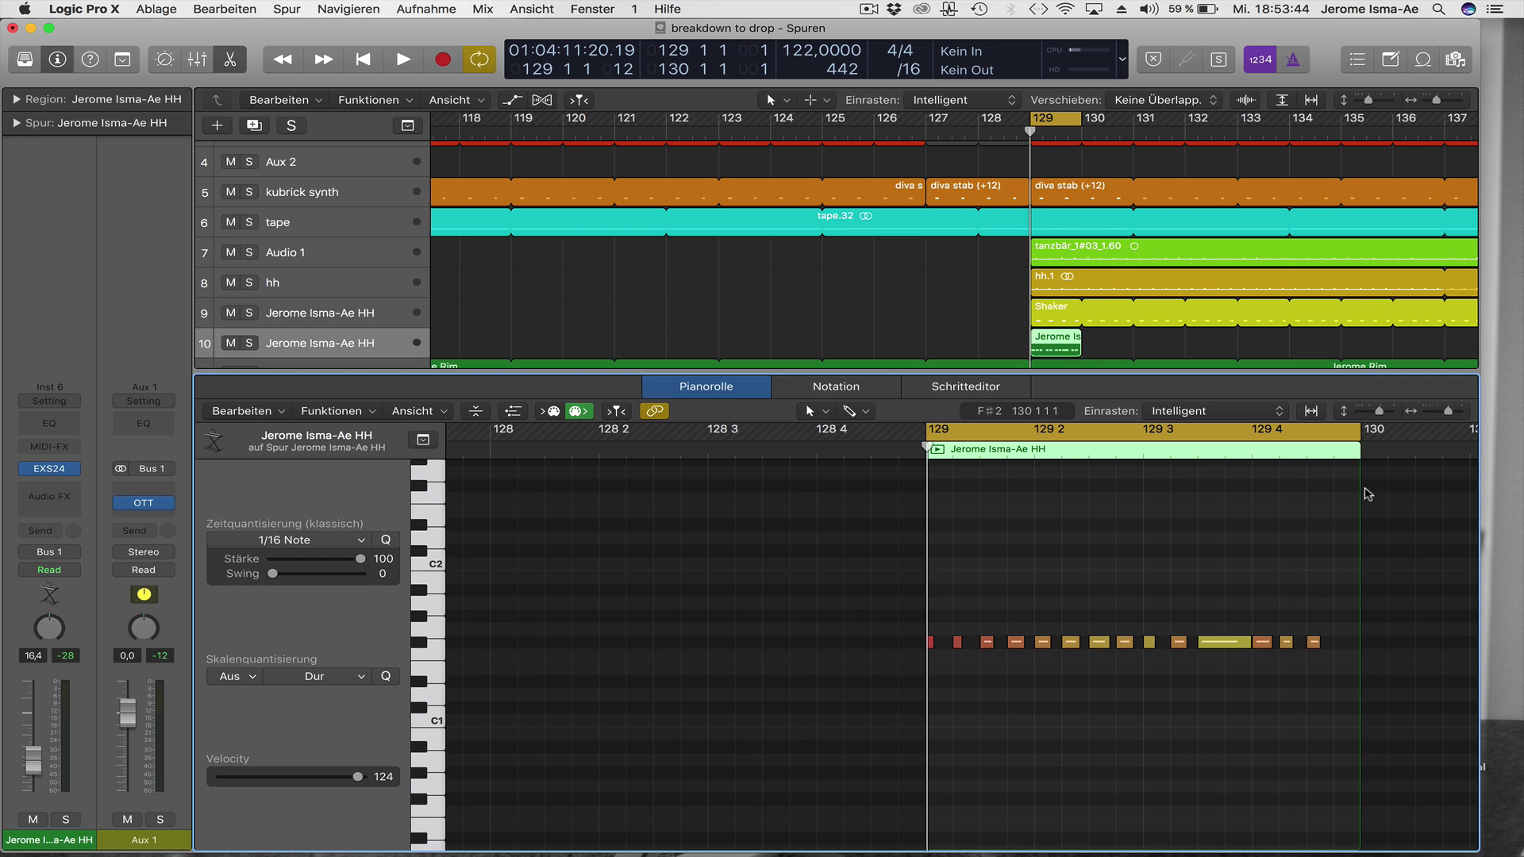
pyautogui.moveTo(1355, 489); pyautogui.dragTo(1034, 555)
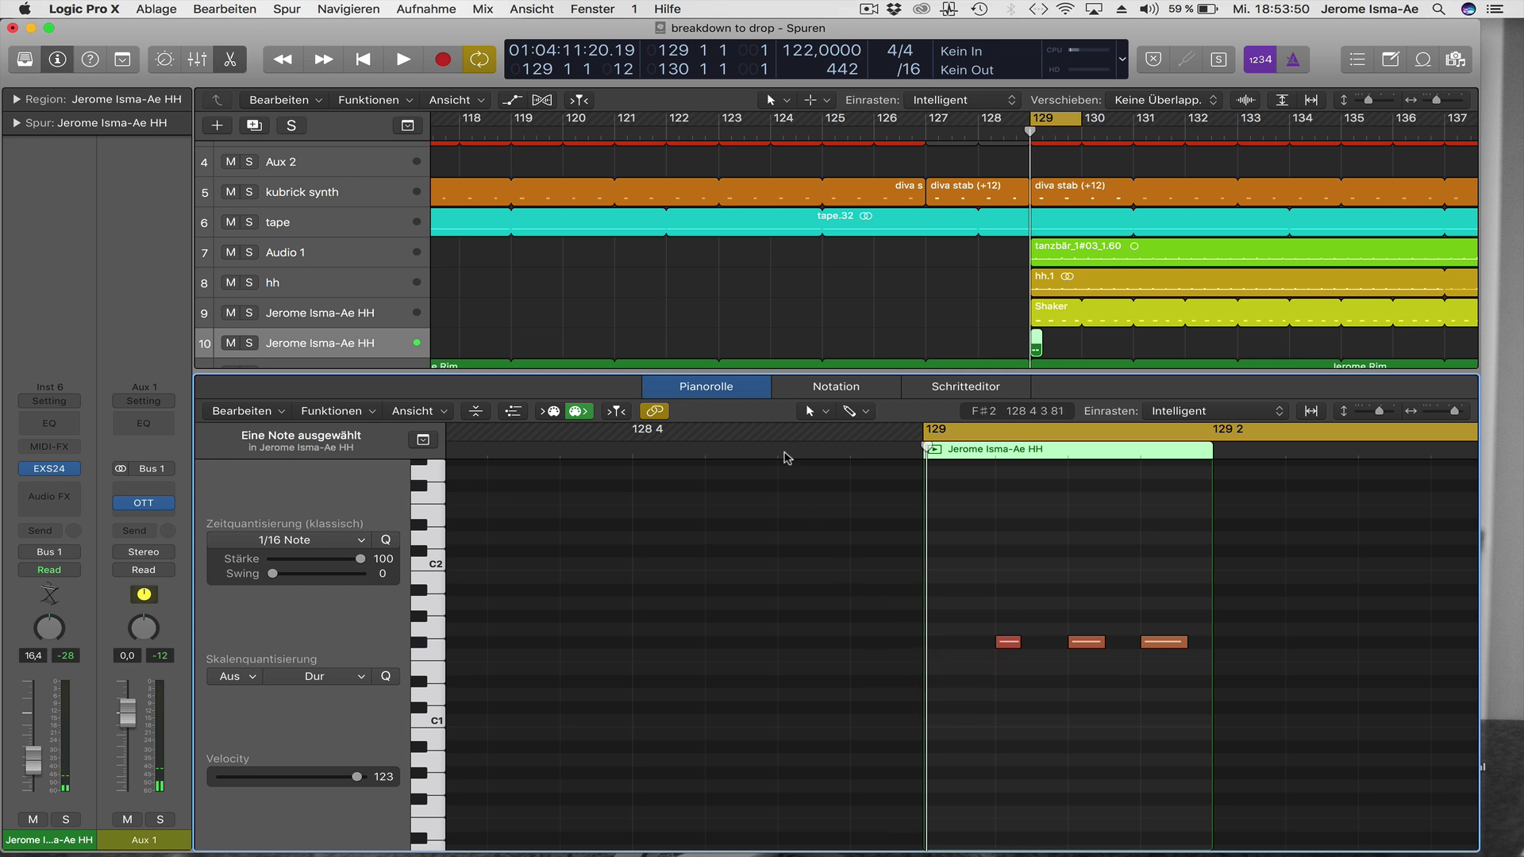
pyautogui.click(1024, 353)
pyautogui.press('l')
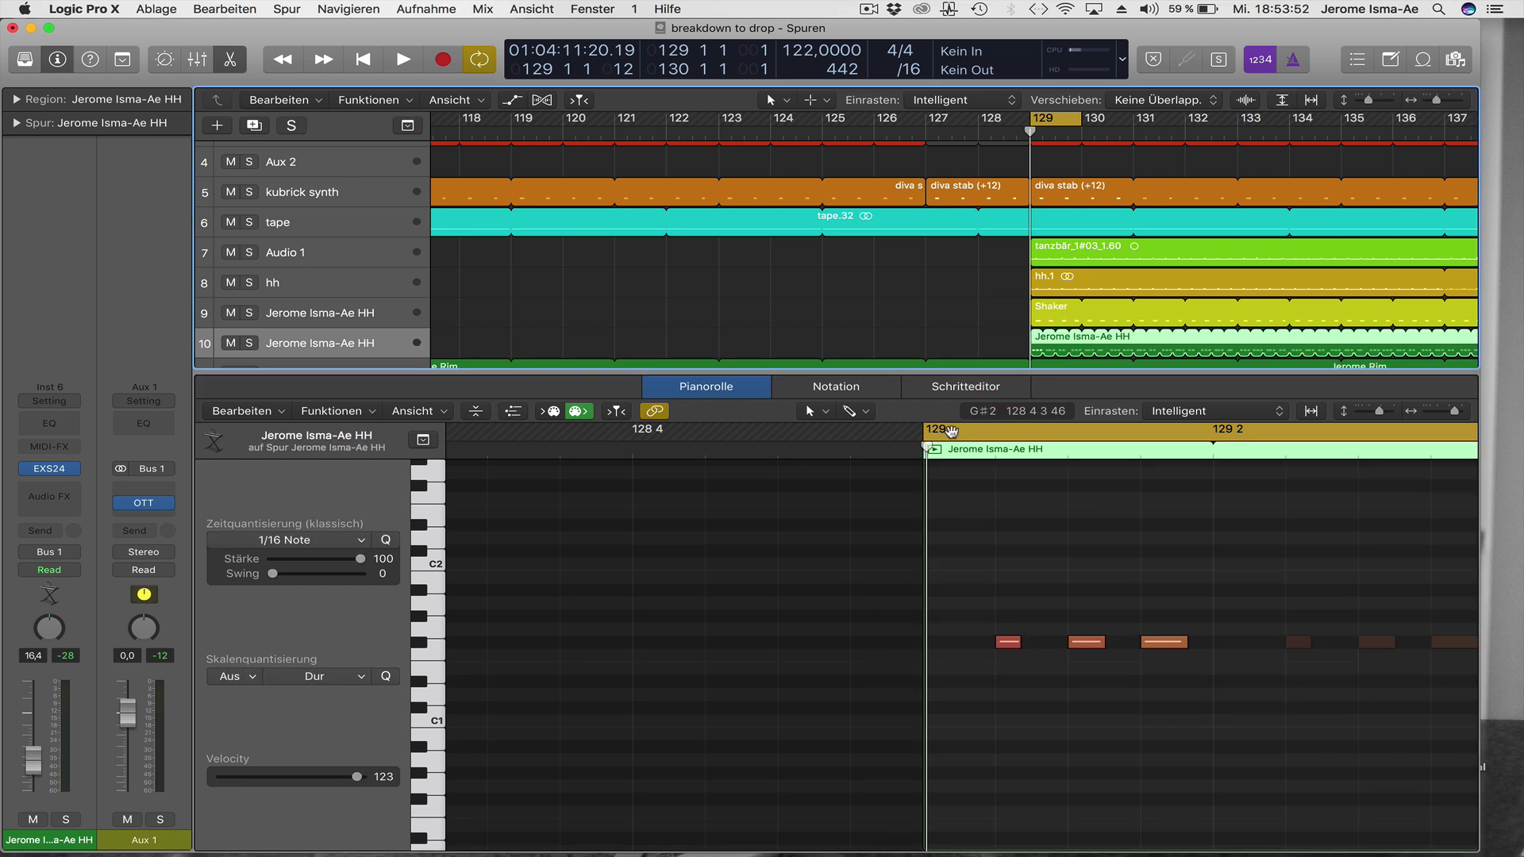
# Close the Piano Roll, turn off the cycle range and play back the drop from bar 129.
pyautogui.press('space')
pyautogui.click(706, 386)
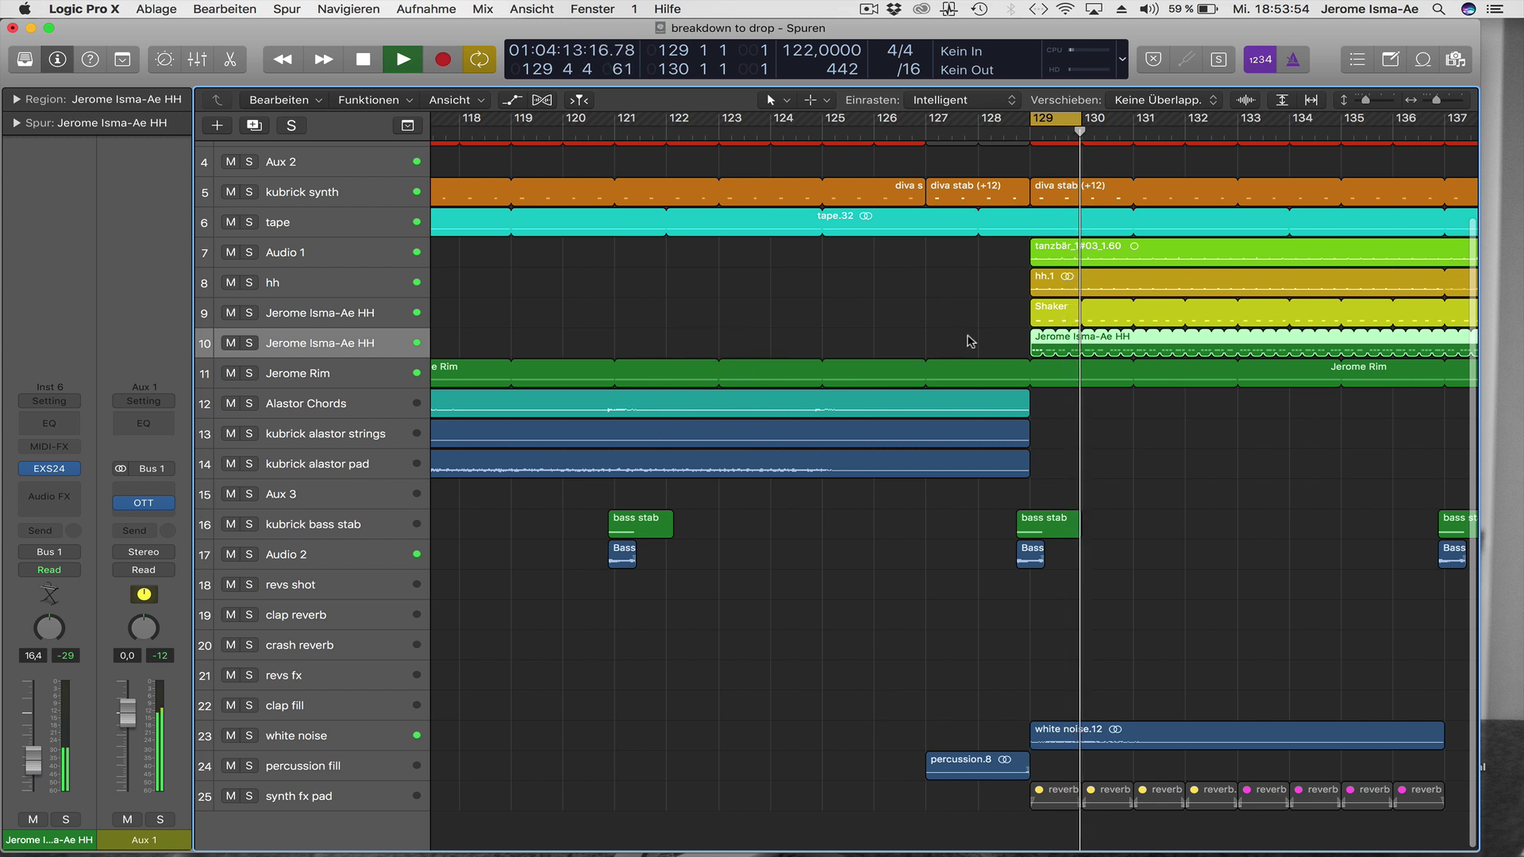
pyautogui.click(1073, 124)
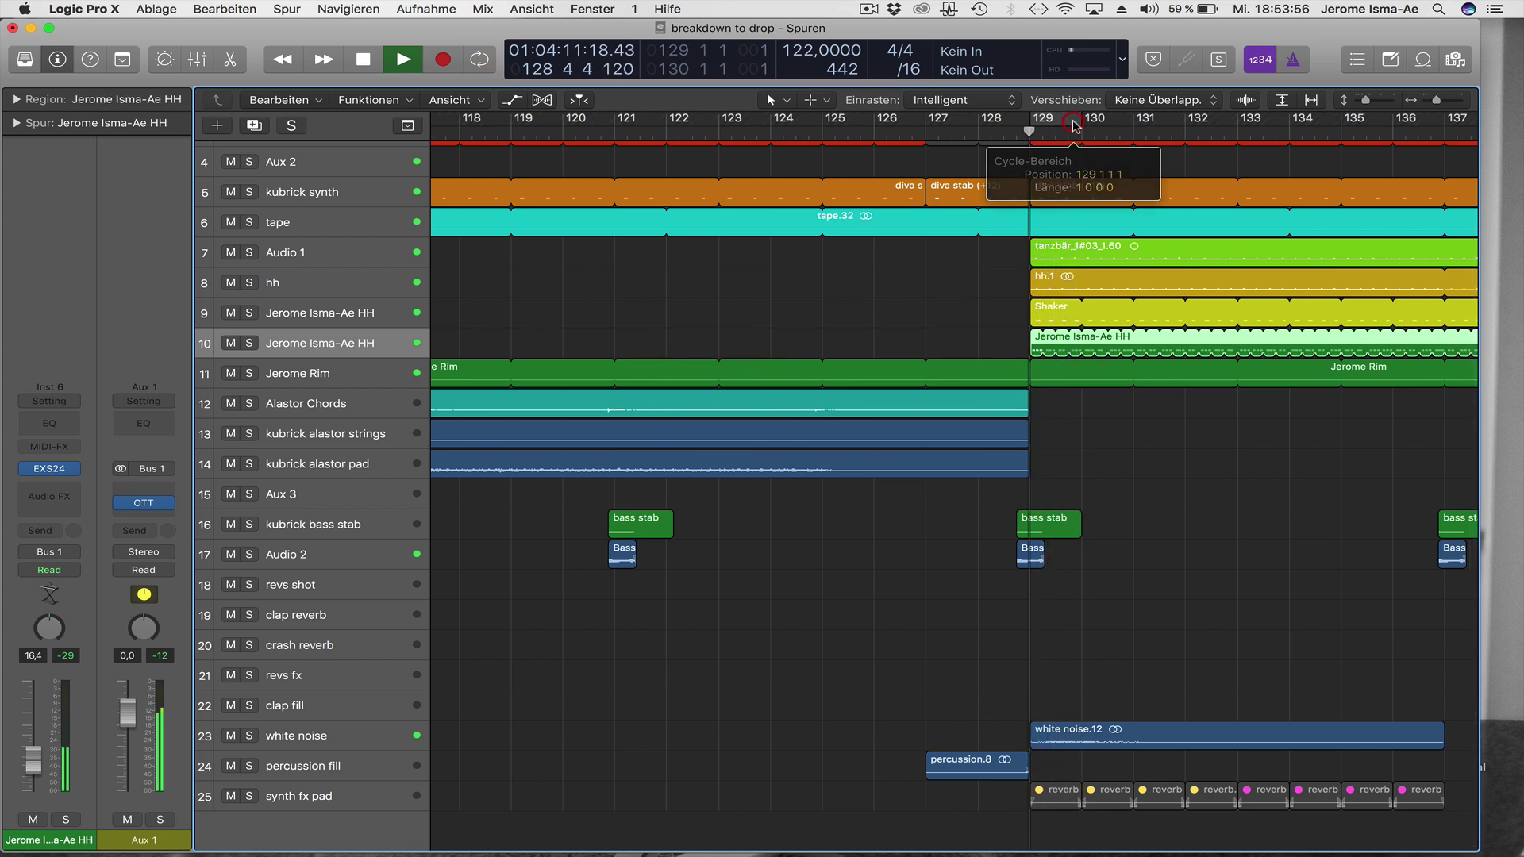
pyautogui.click(944, 284)
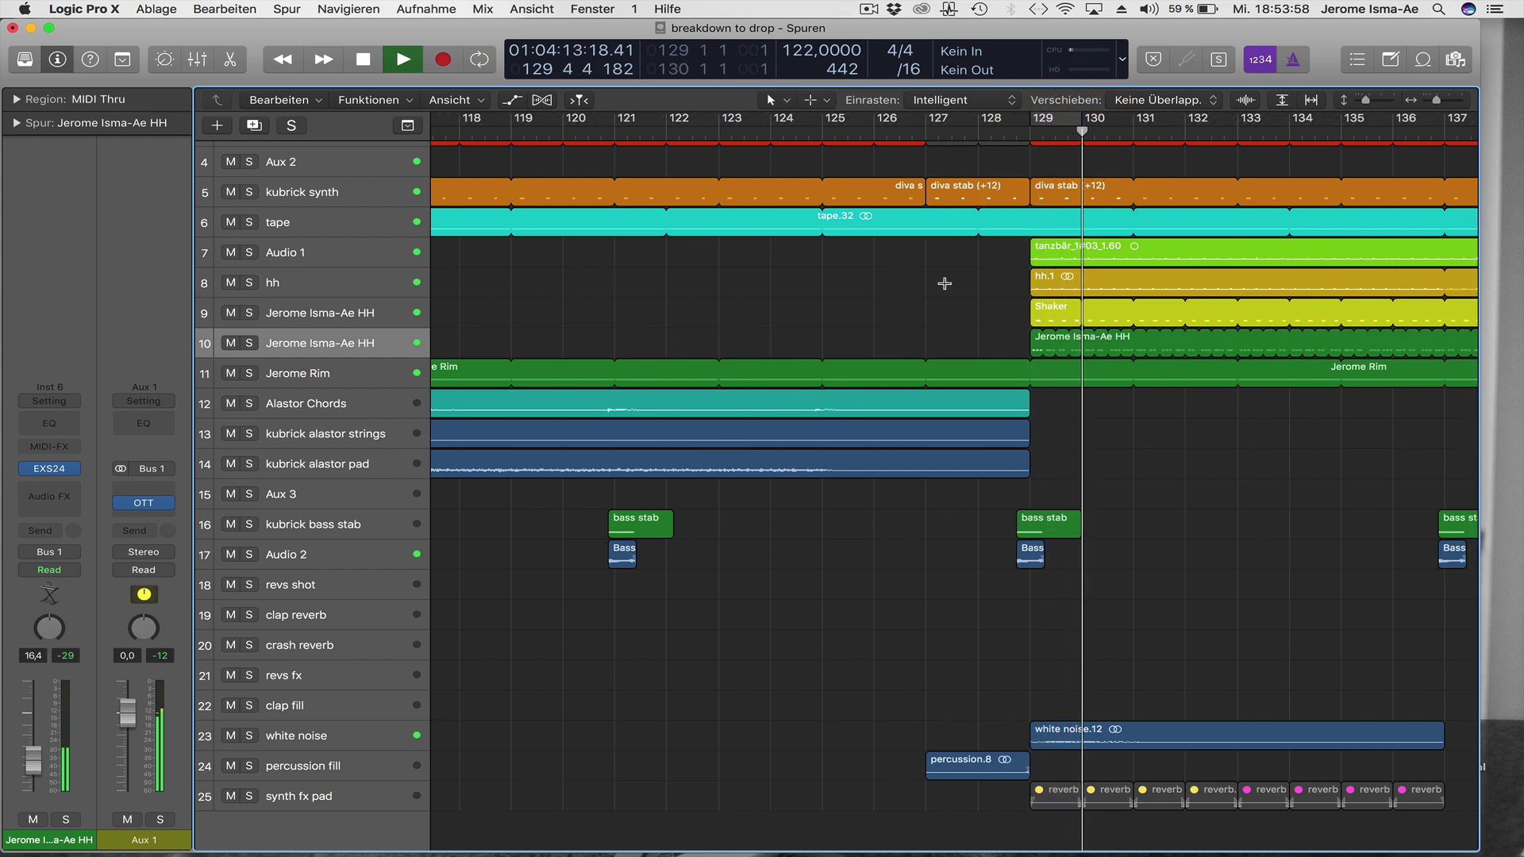
pyautogui.press('super+Left')
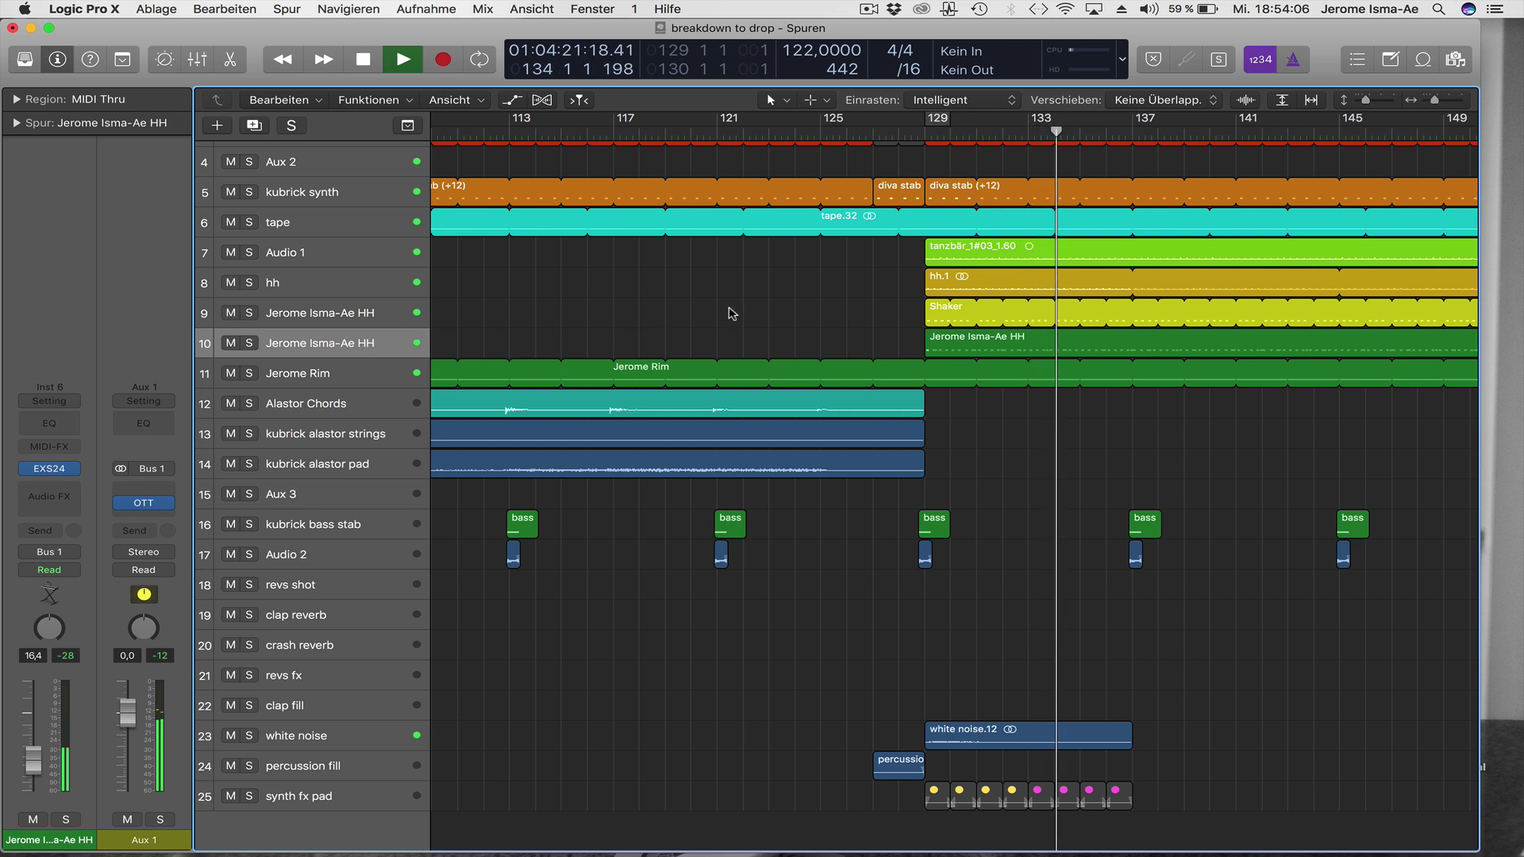
# Solo the ride track, insert a Stereo Delay on it and paste the copied Ping Pong R settings with a 368 ms delay time.
pyautogui.press('s')
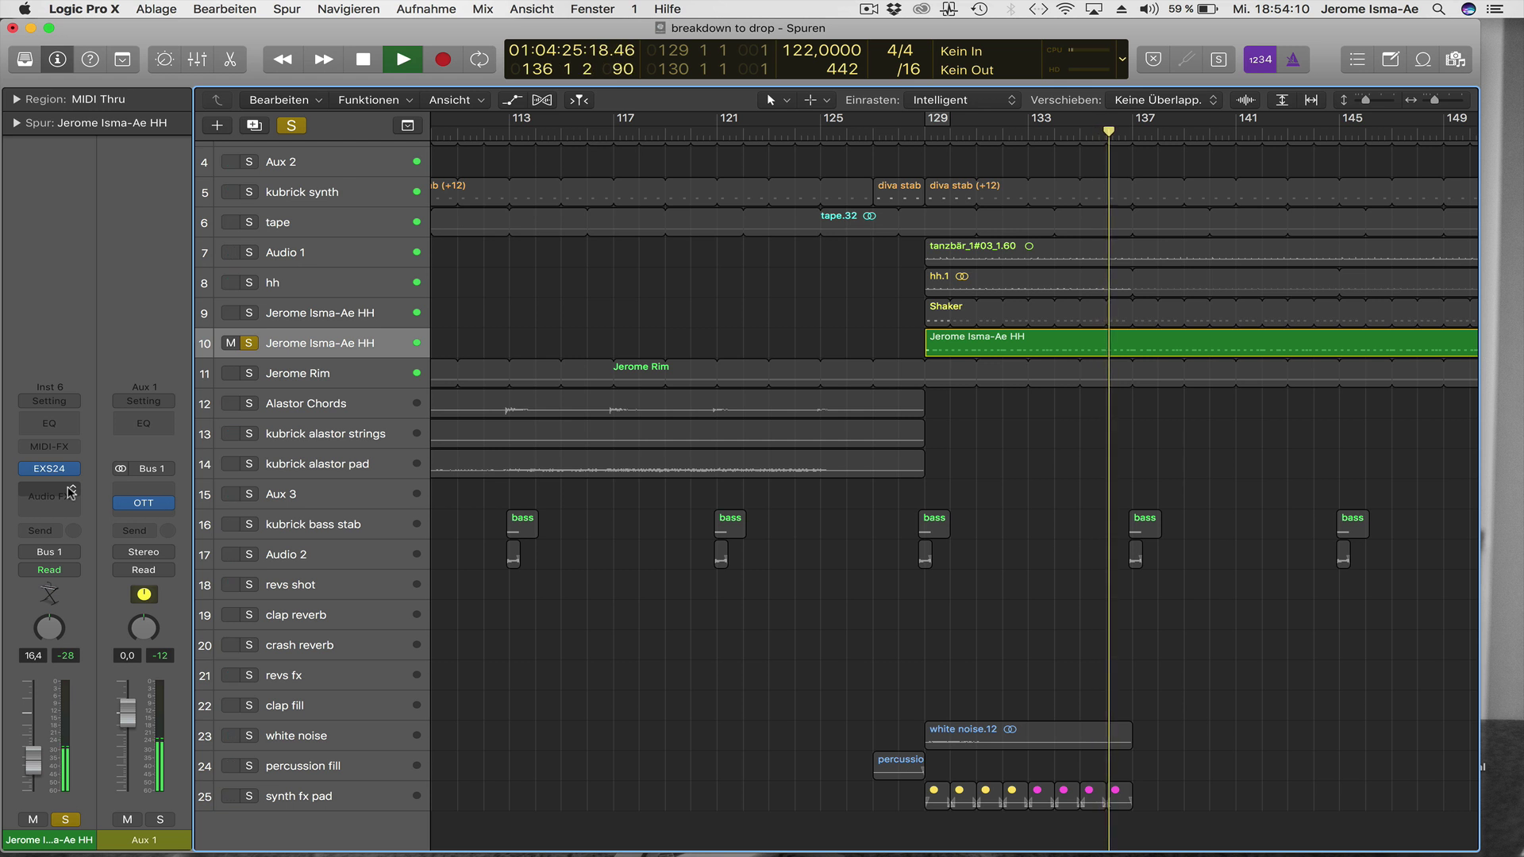
pyautogui.press('space')
pyautogui.click(70, 492)
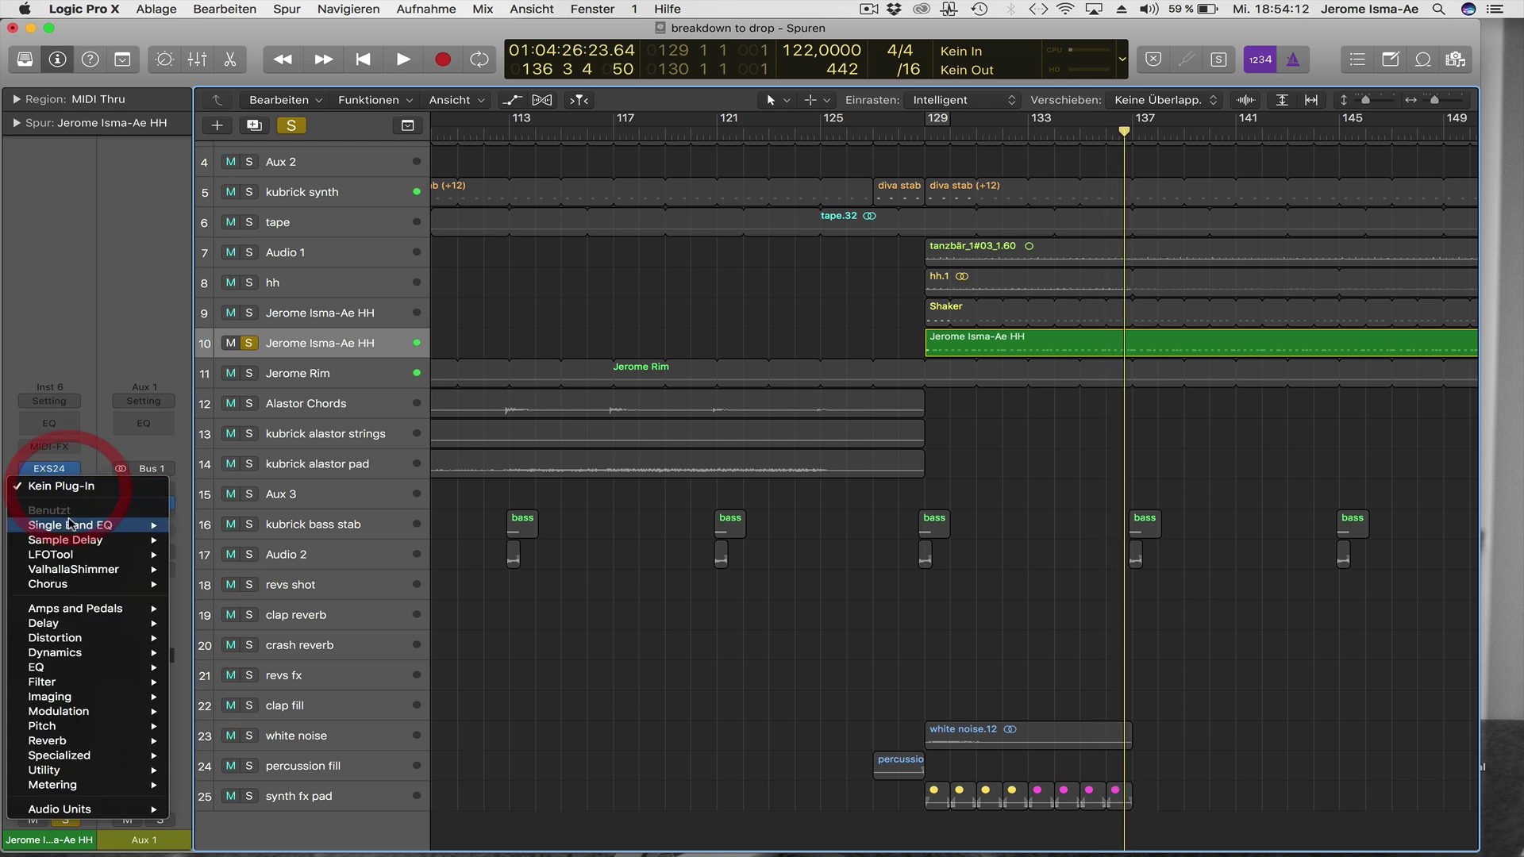
pyautogui.moveTo(71, 623)
pyautogui.moveTo(220, 669)
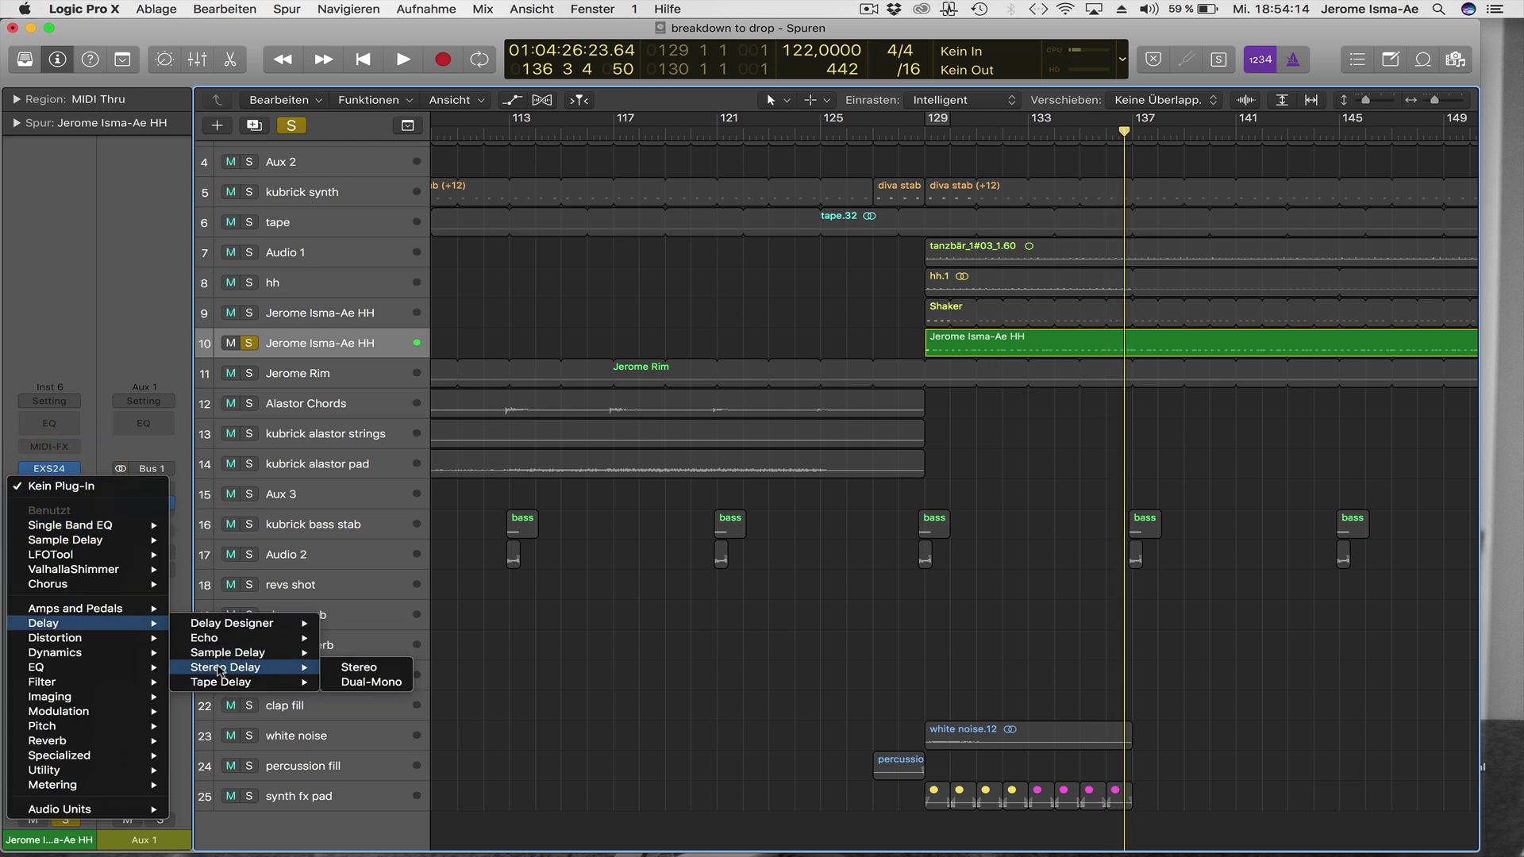
pyautogui.click(366, 669)
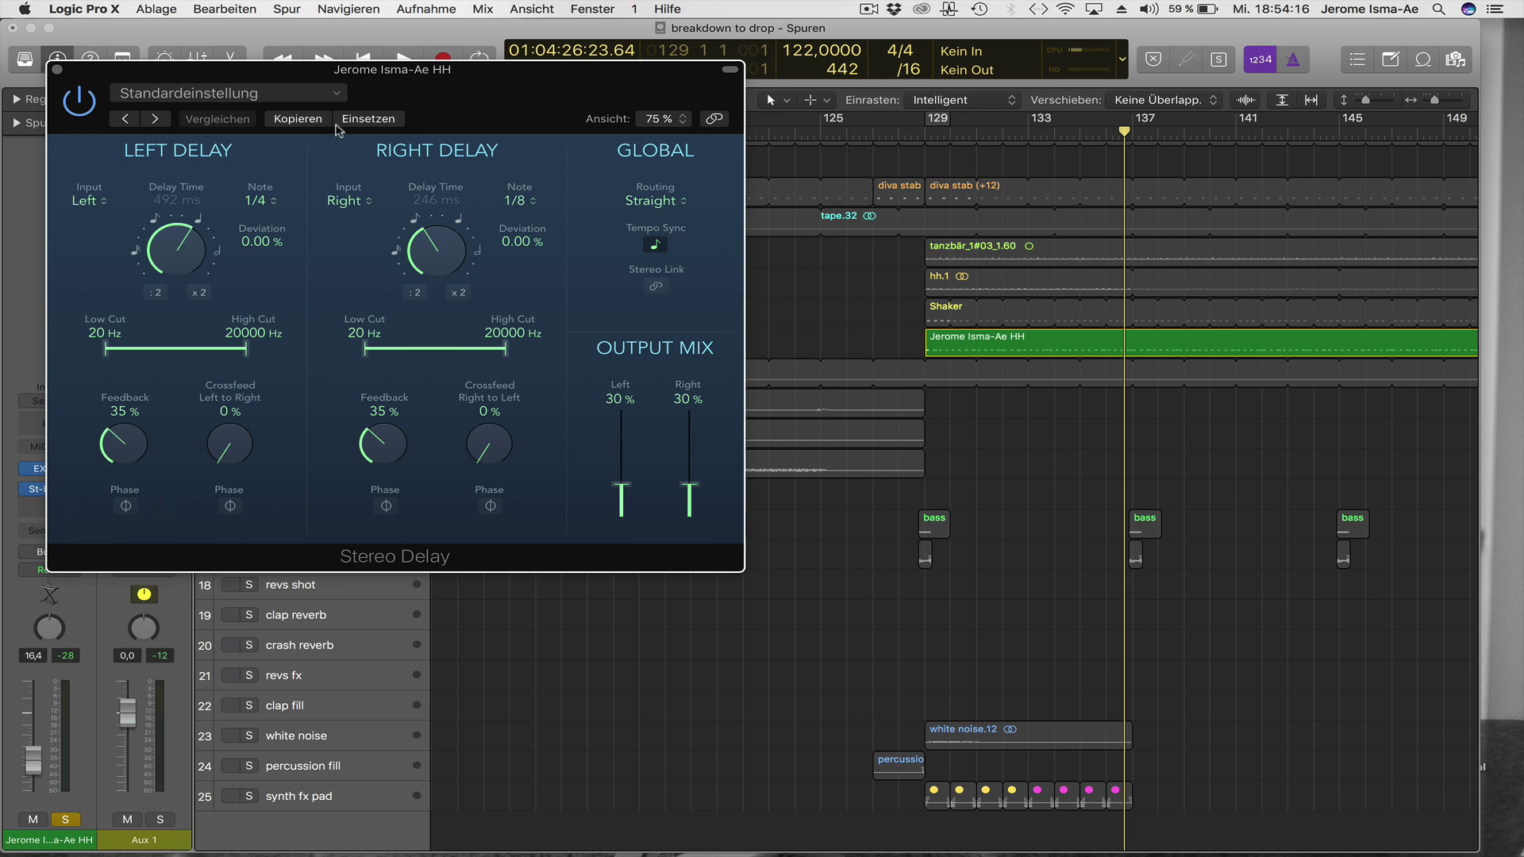
pyautogui.click(364, 119)
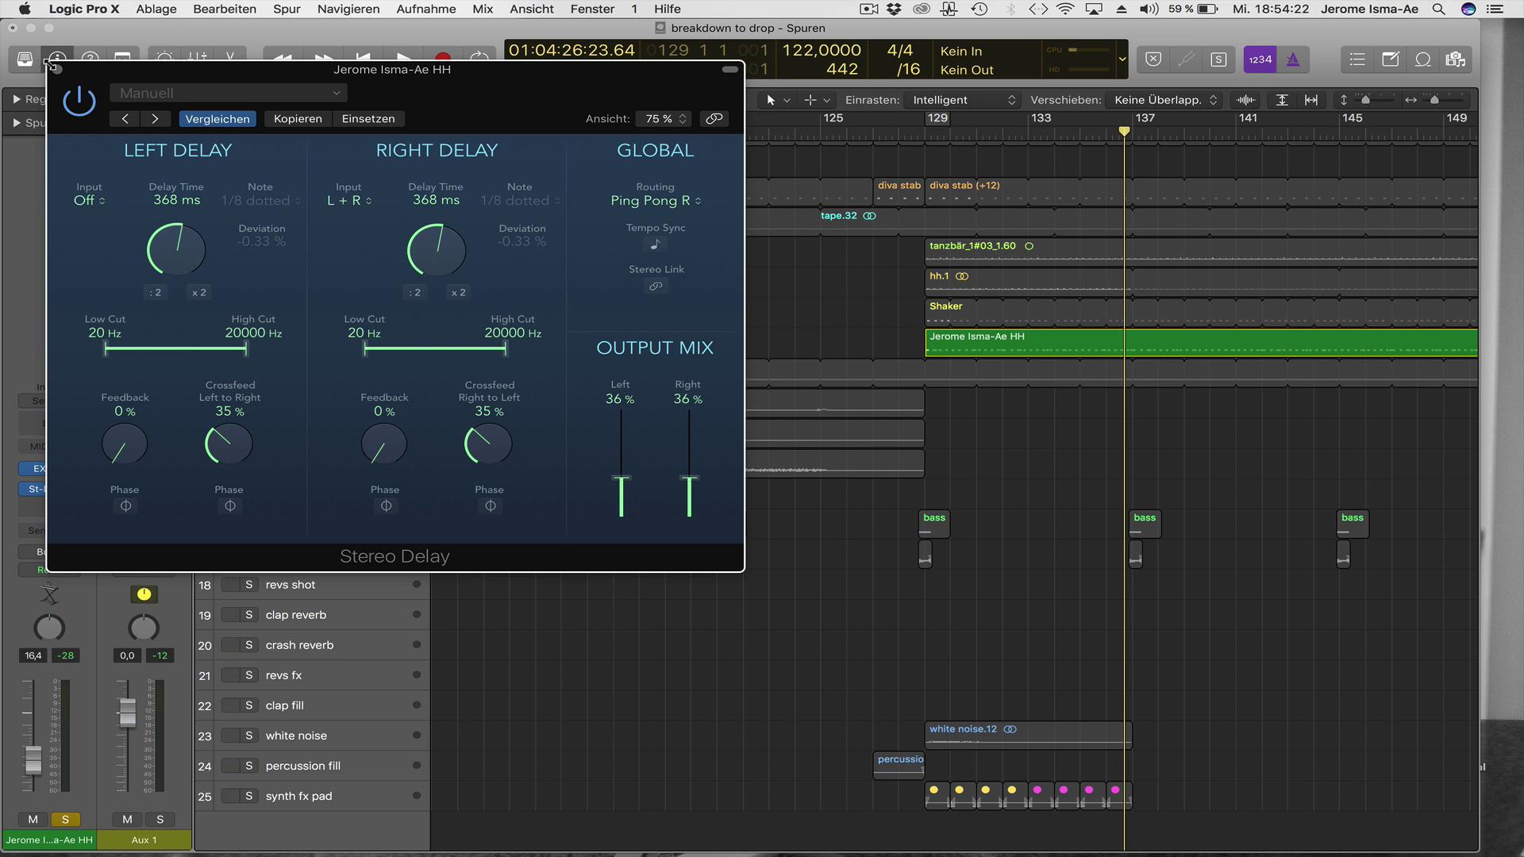
# Play the soloed ride with the delay, set a 16-bar cycle range from bar 129 to 145, and close the plug-in window.
pyautogui.press('space')
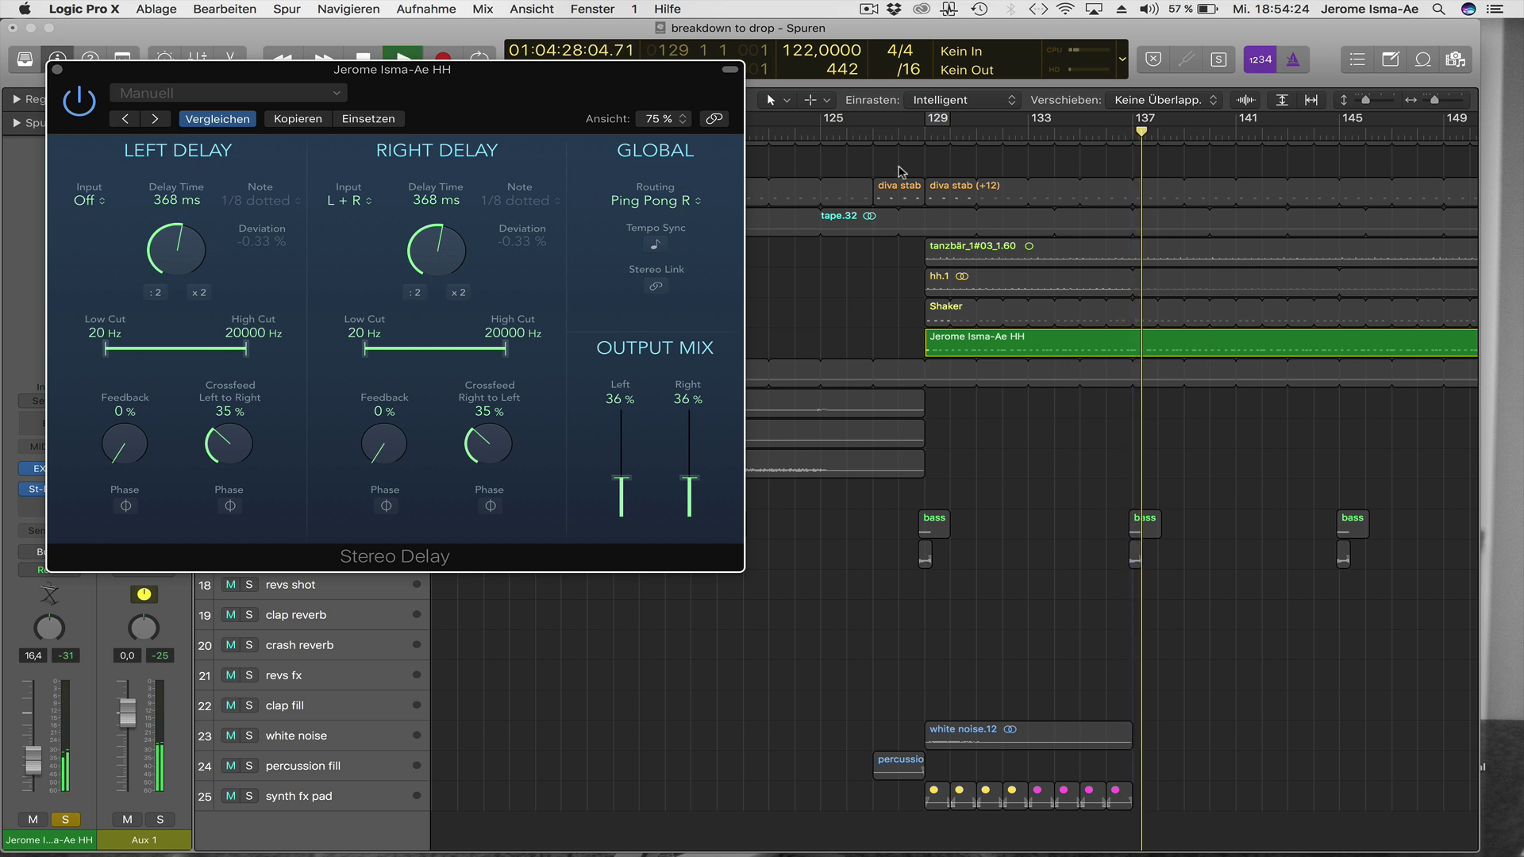
pyautogui.moveTo(938, 125); pyautogui.dragTo(1334, 170)
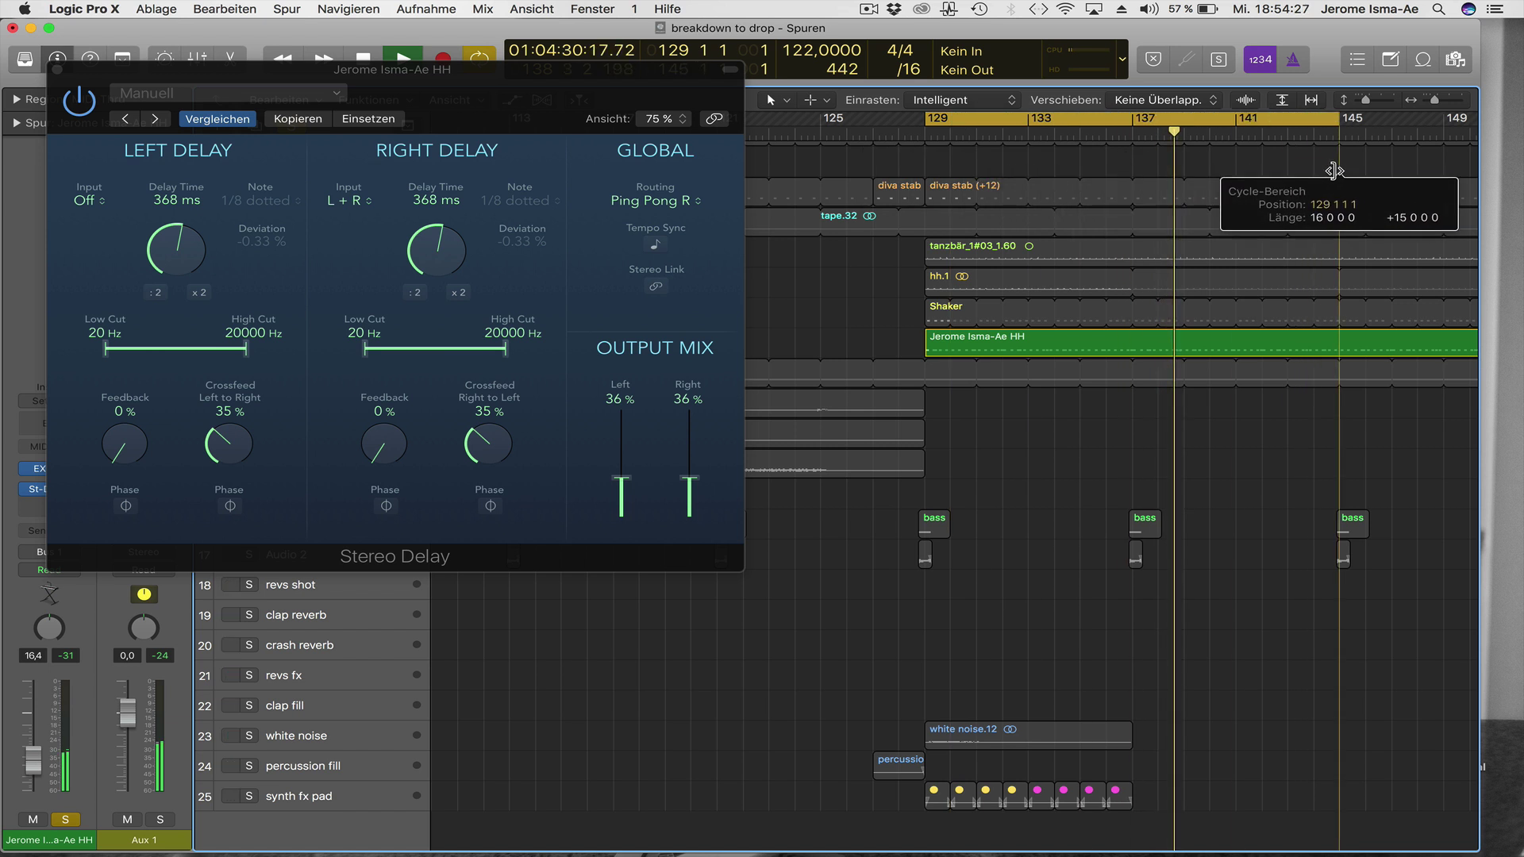
pyautogui.click(56, 67)
# Insert LFOTool after the Stereo Delay on the ride track and load the sidechain preset.
pyautogui.click(60, 506)
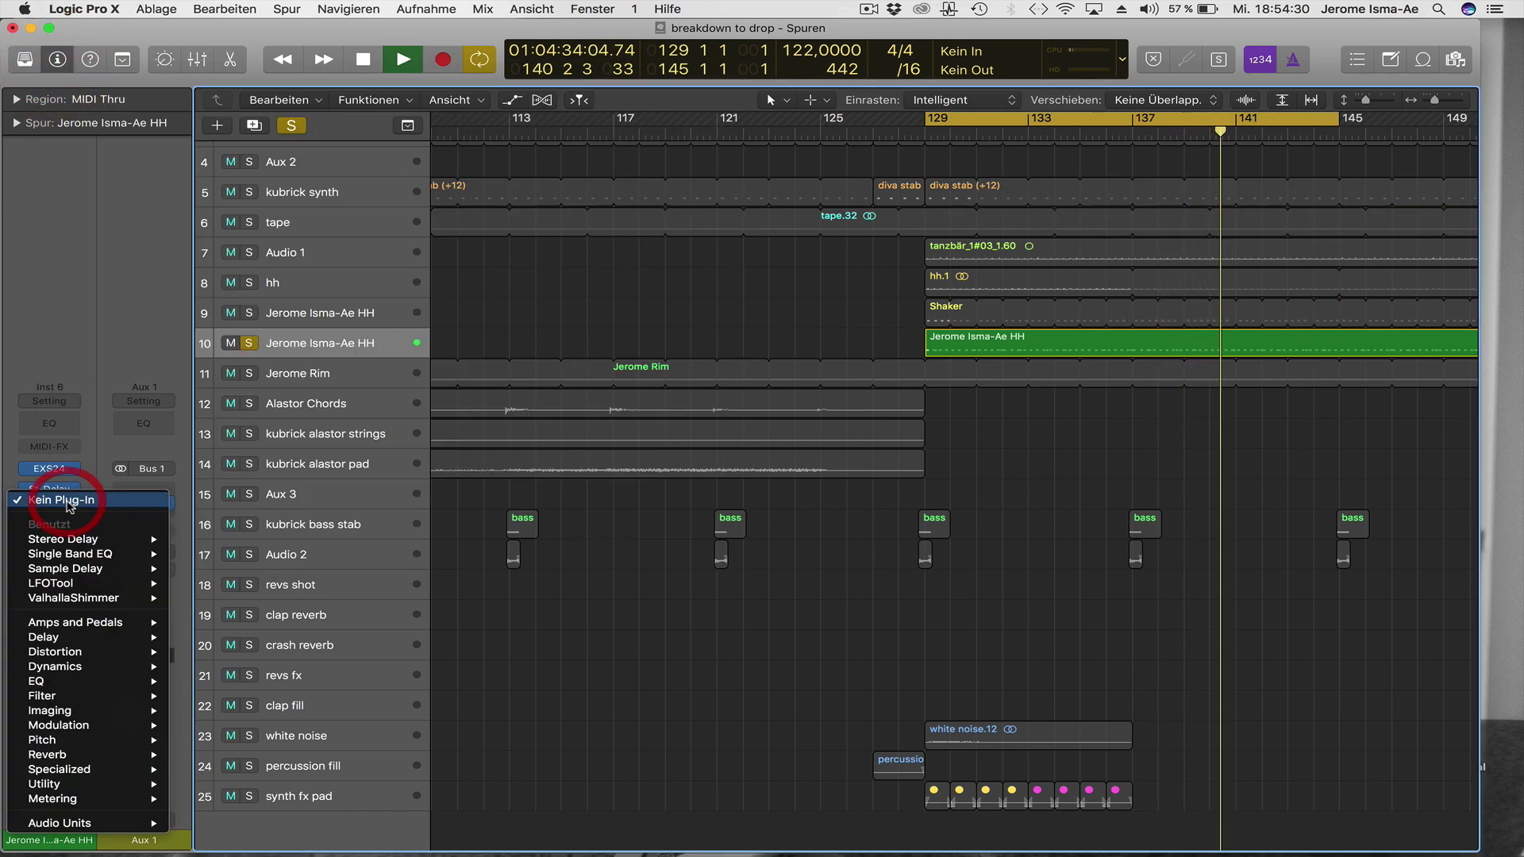
pyautogui.moveTo(65, 582)
pyautogui.click(195, 582)
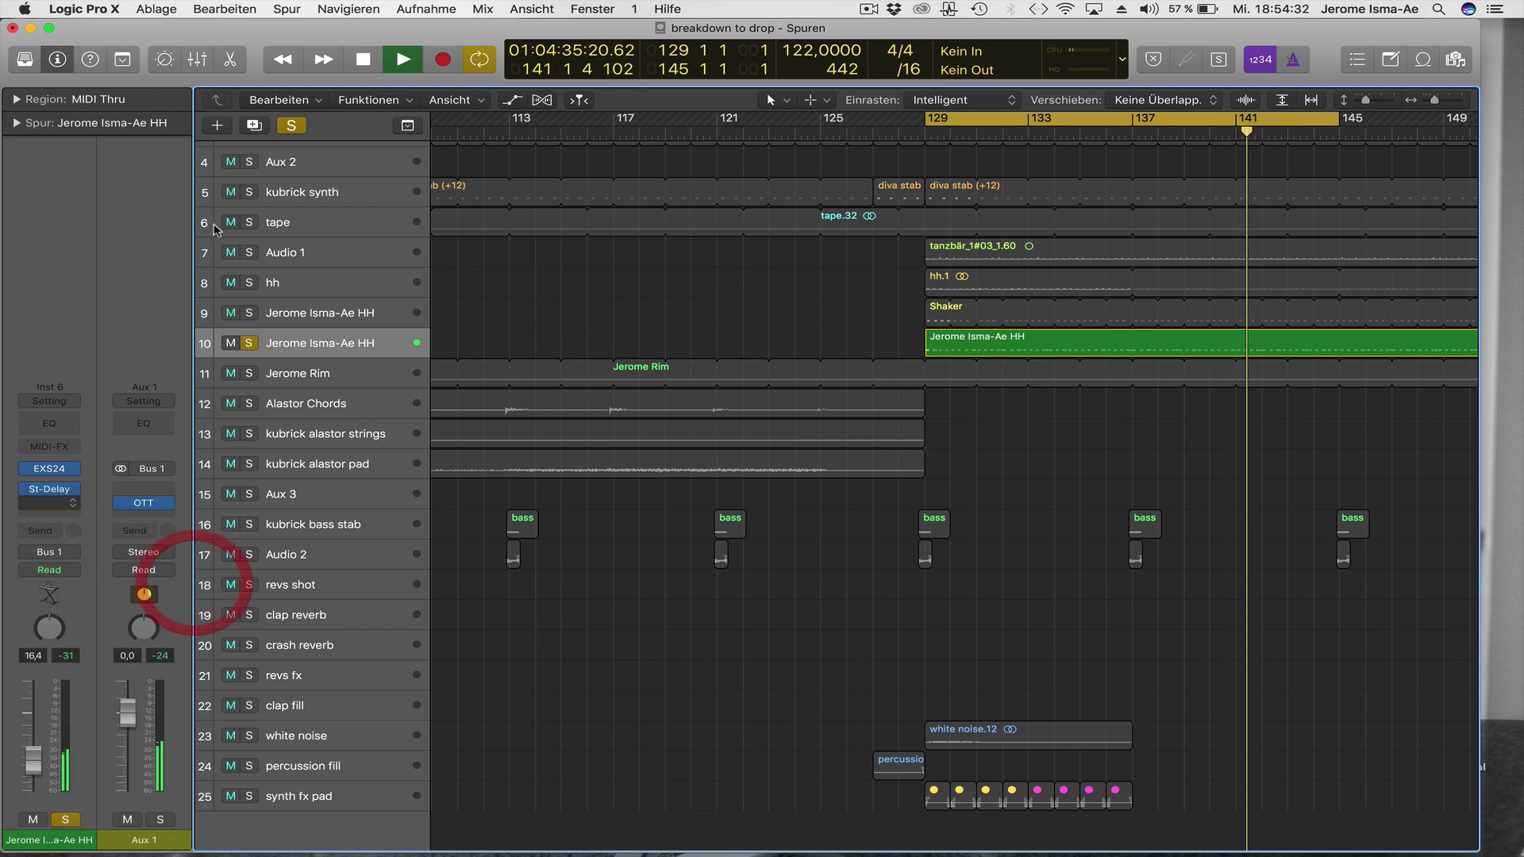
pyautogui.click(230, 92)
pyautogui.click(183, 333)
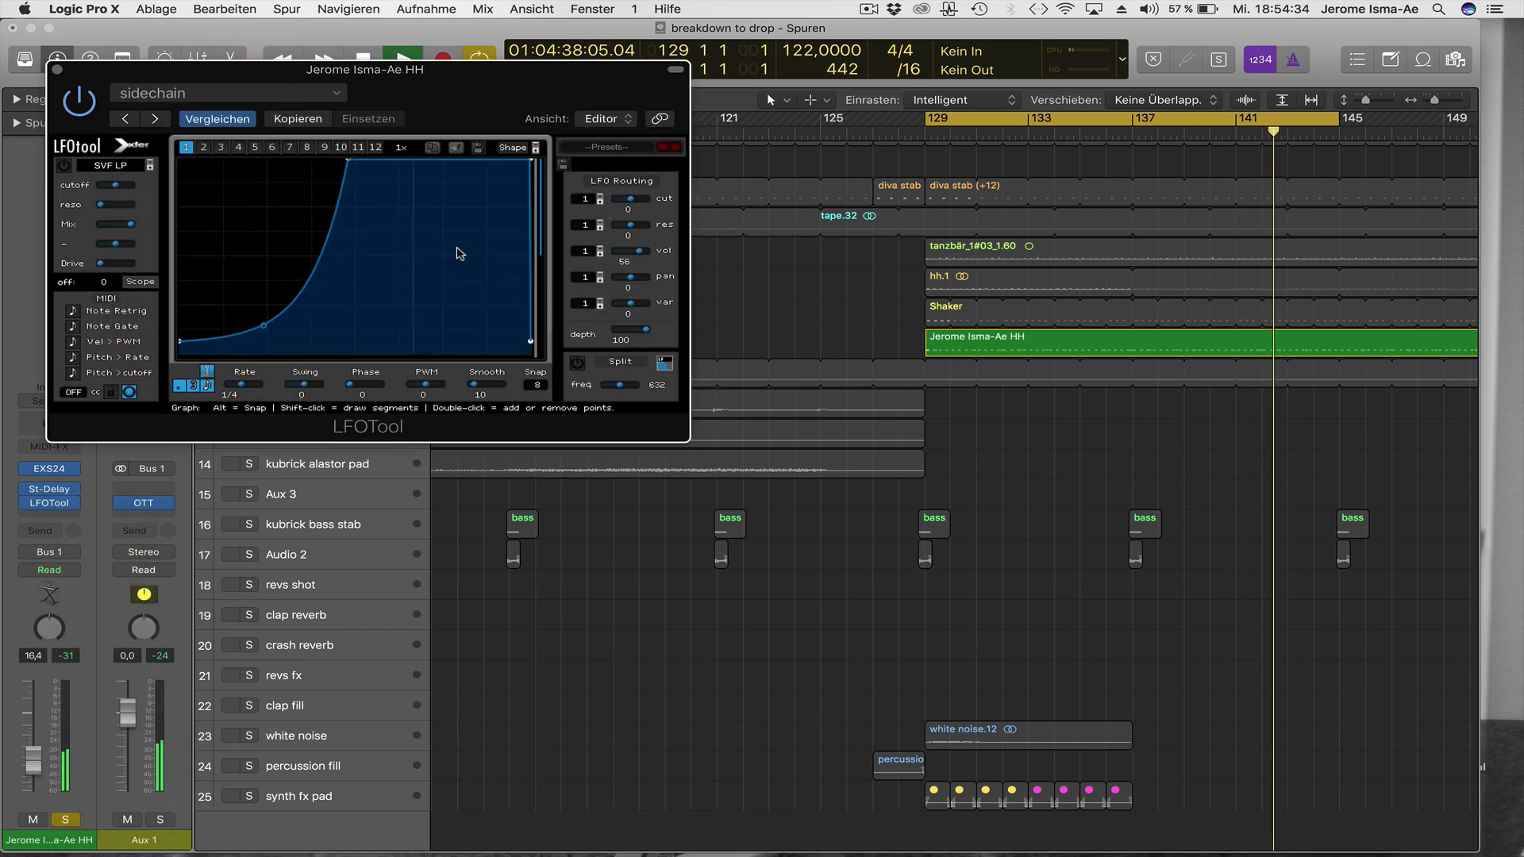
# Reshape the LFOTool curve so its peak comes earlier, set the vol amount to 65, and close the plug-in window.
pyautogui.moveTo(341, 173); pyautogui.dragTo(267, 165)
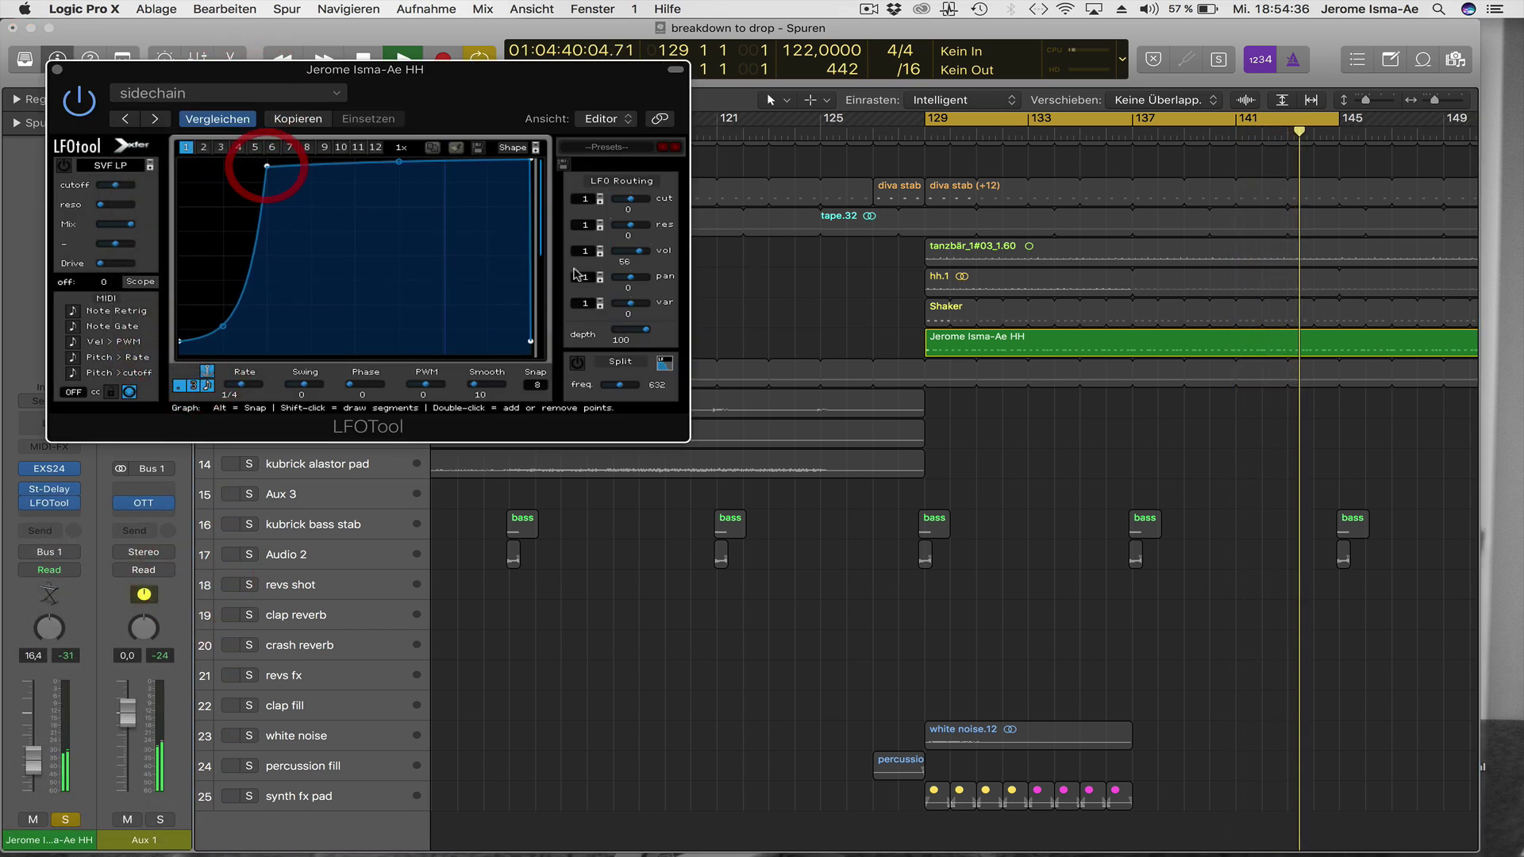
pyautogui.moveTo(629, 254); pyautogui.dragTo(647, 255)
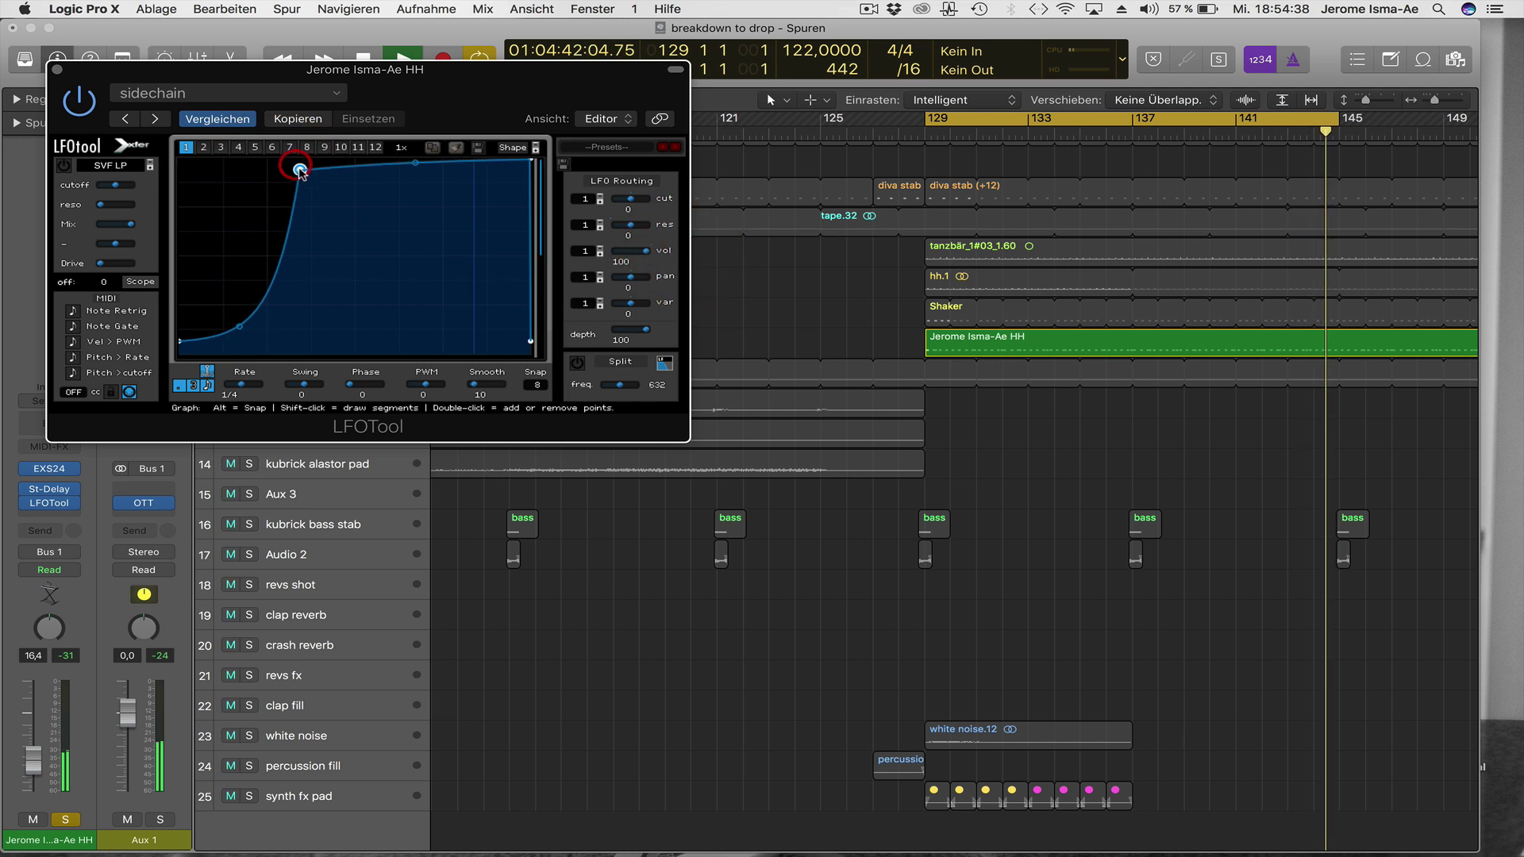
pyautogui.moveTo(644, 251); pyautogui.dragTo(623, 251)
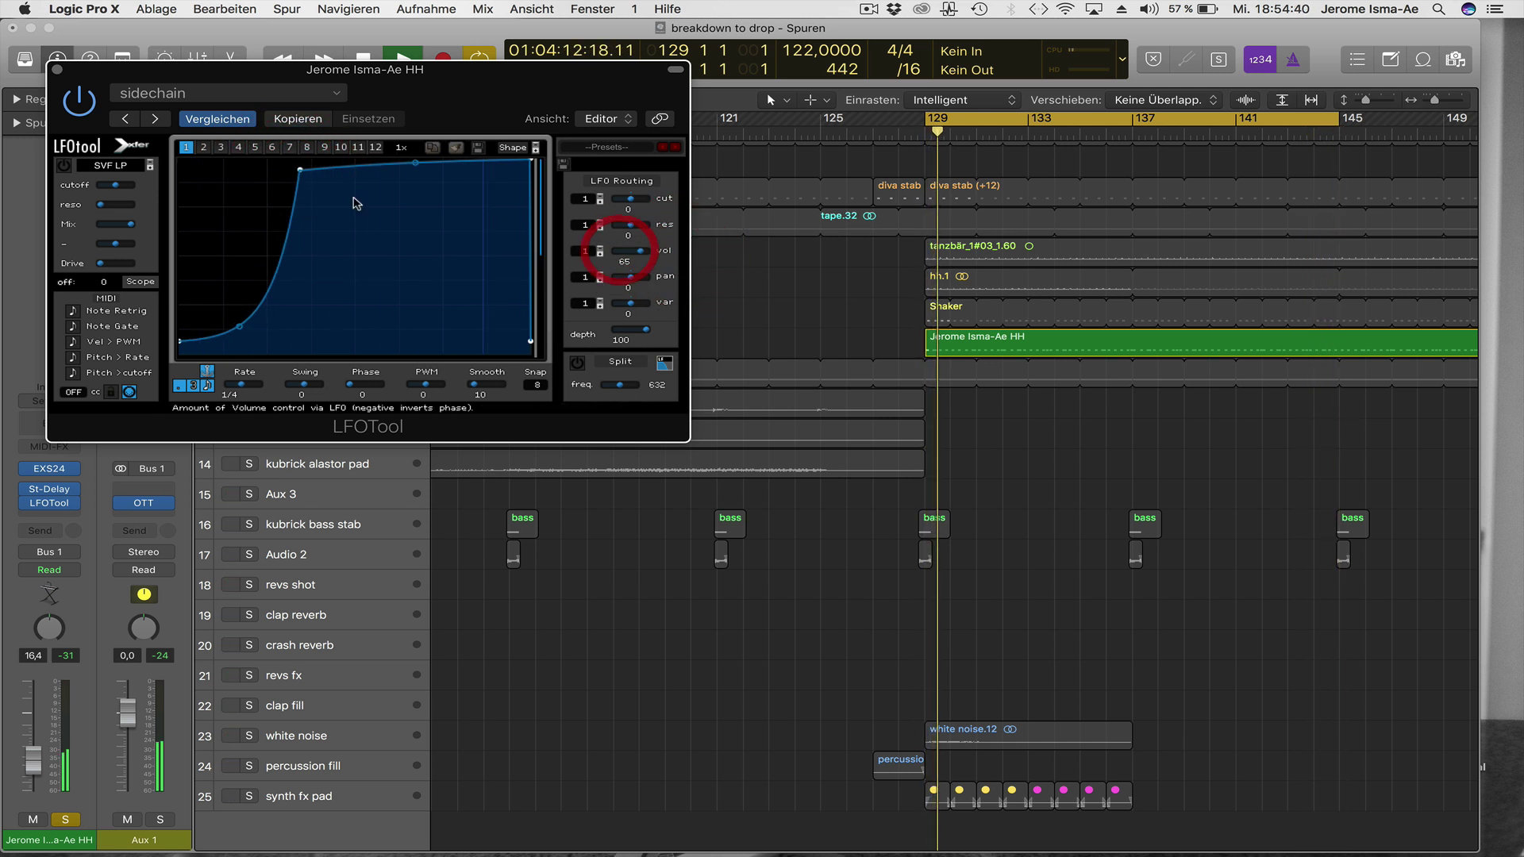
pyautogui.click(56, 69)
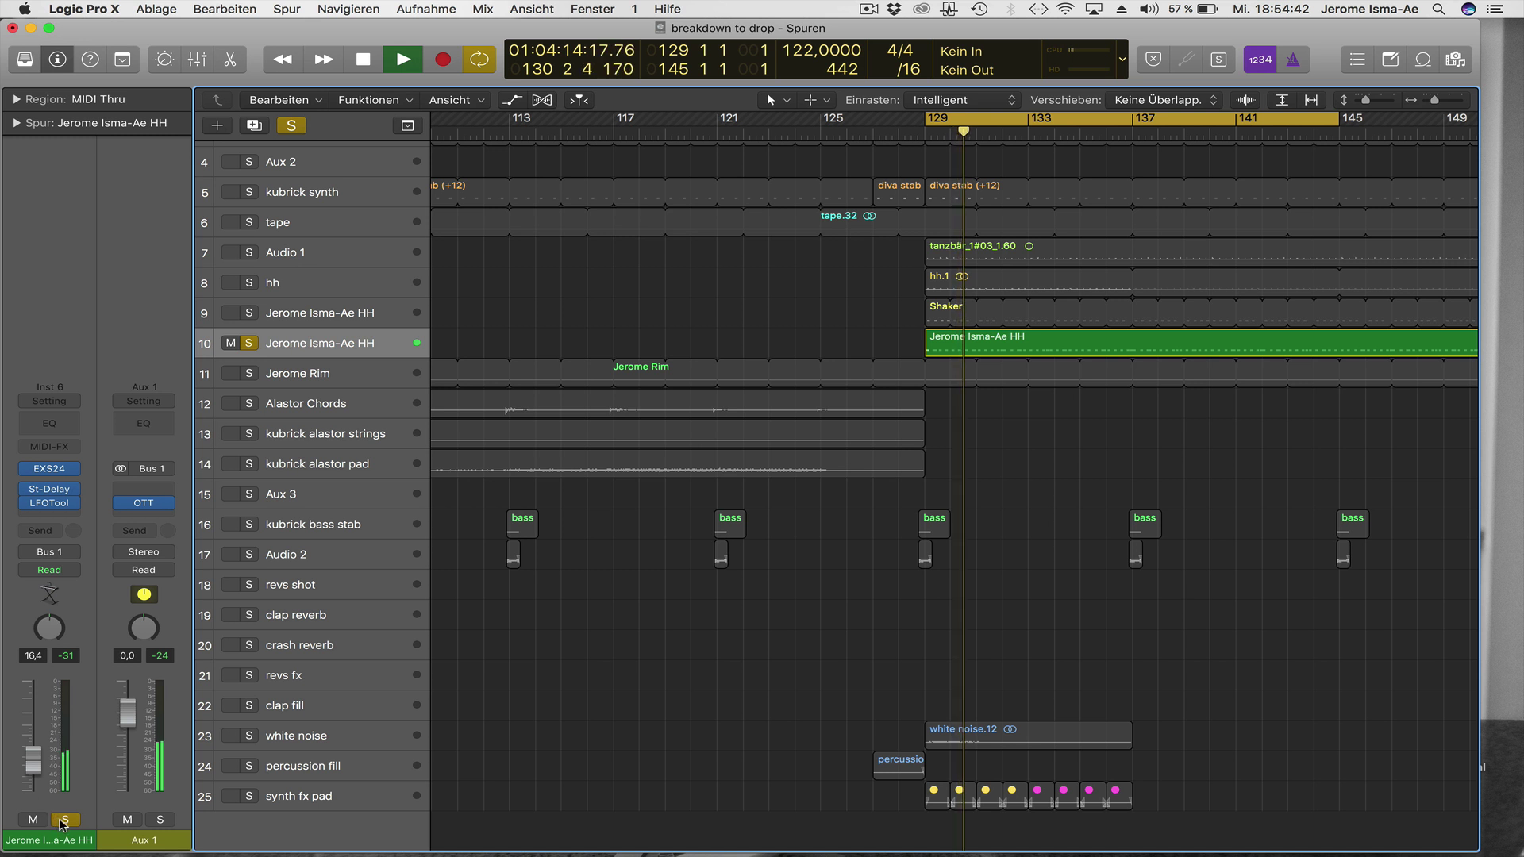
# Turn off the ride track's solo and compare the full mix with the ride muted and unmuted.
pyautogui.click(65, 819)
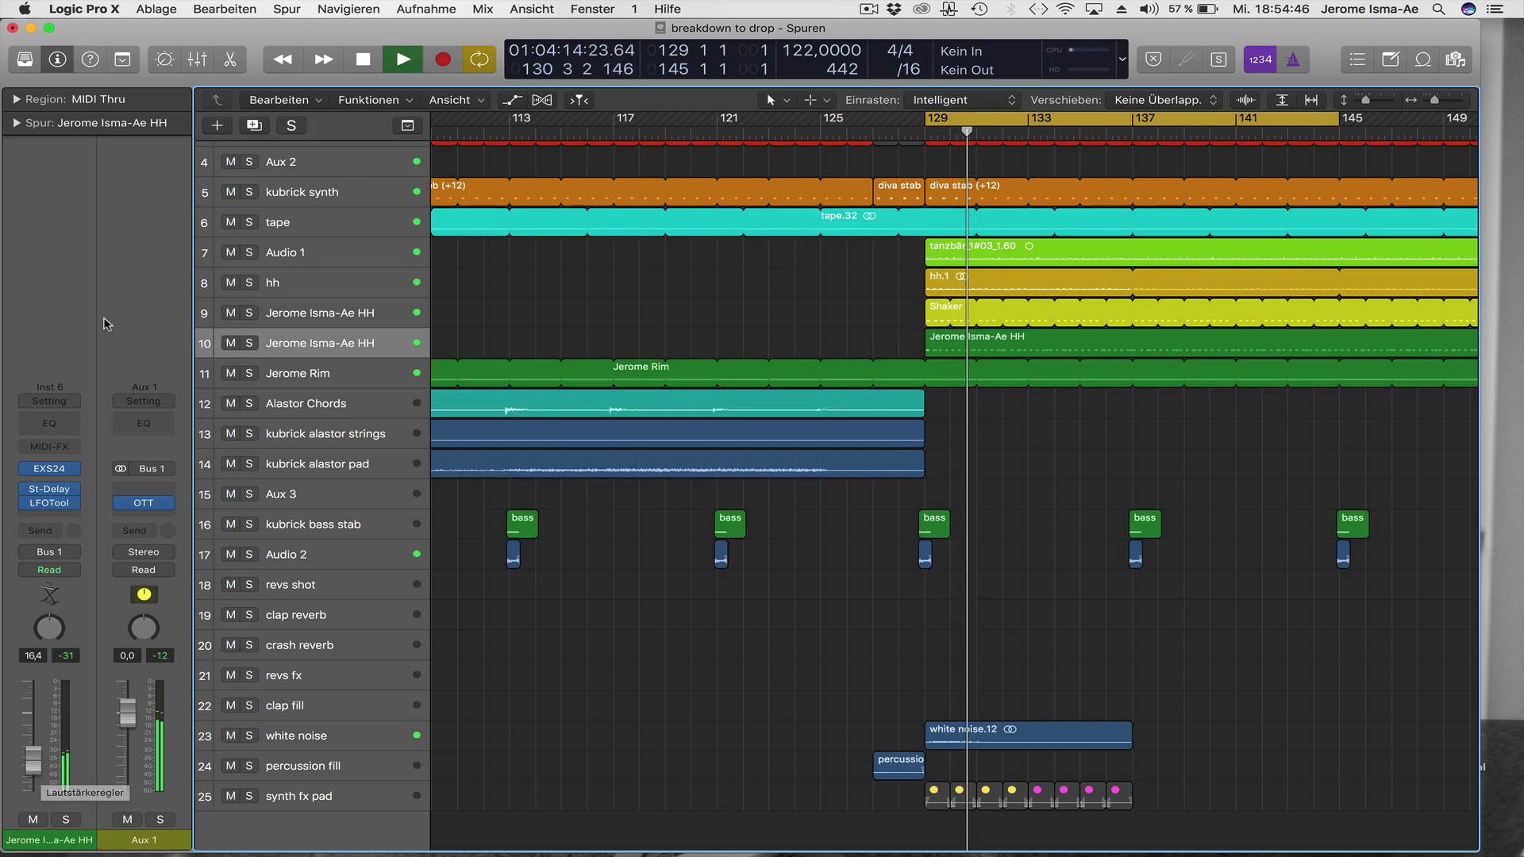
pyautogui.click(231, 343)
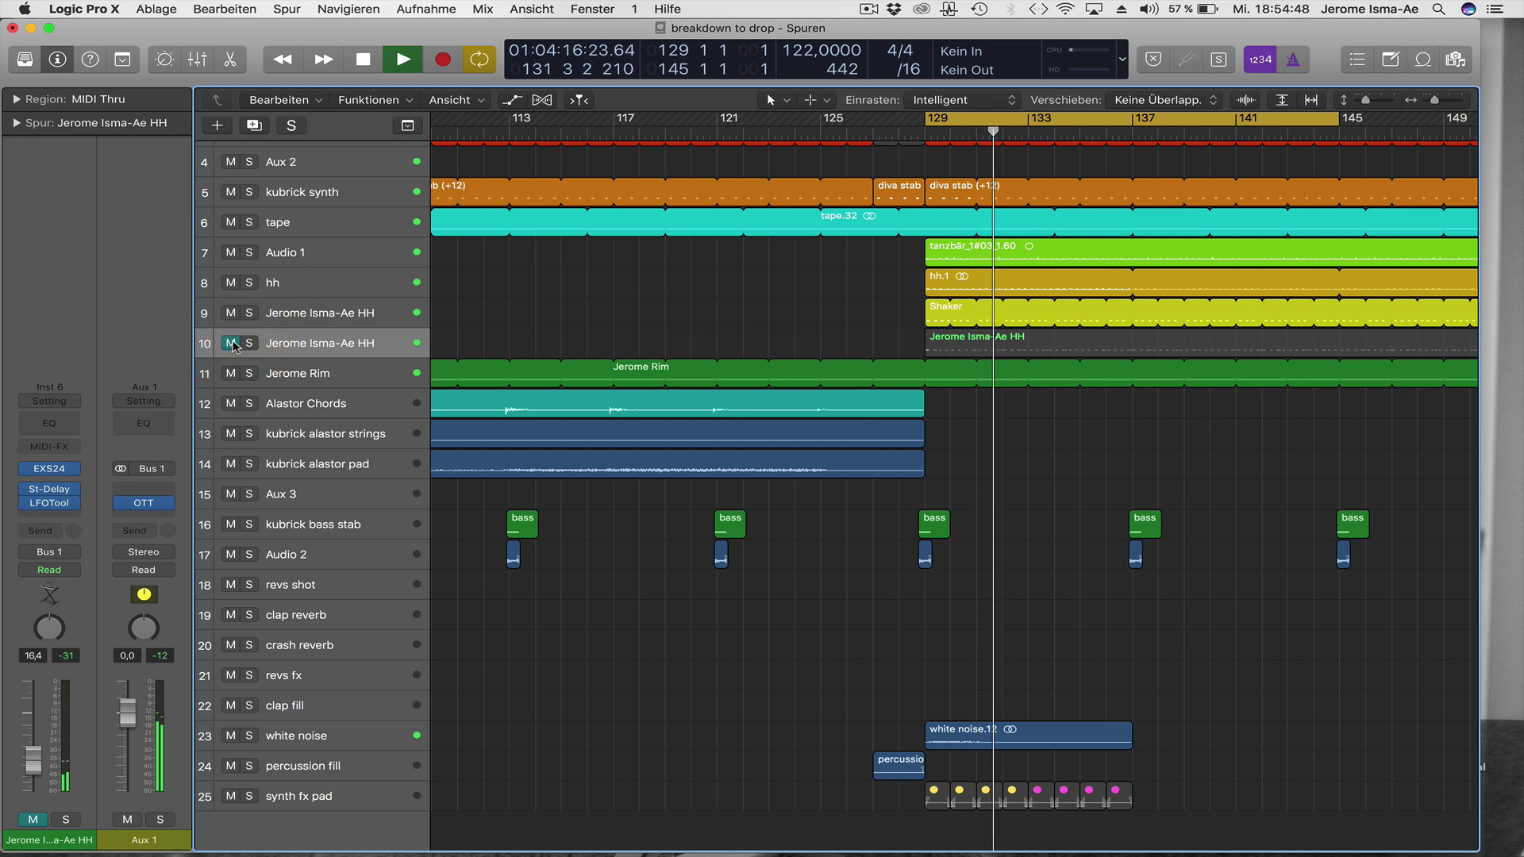
pyautogui.click(231, 343)
pyautogui.click(313, 342)
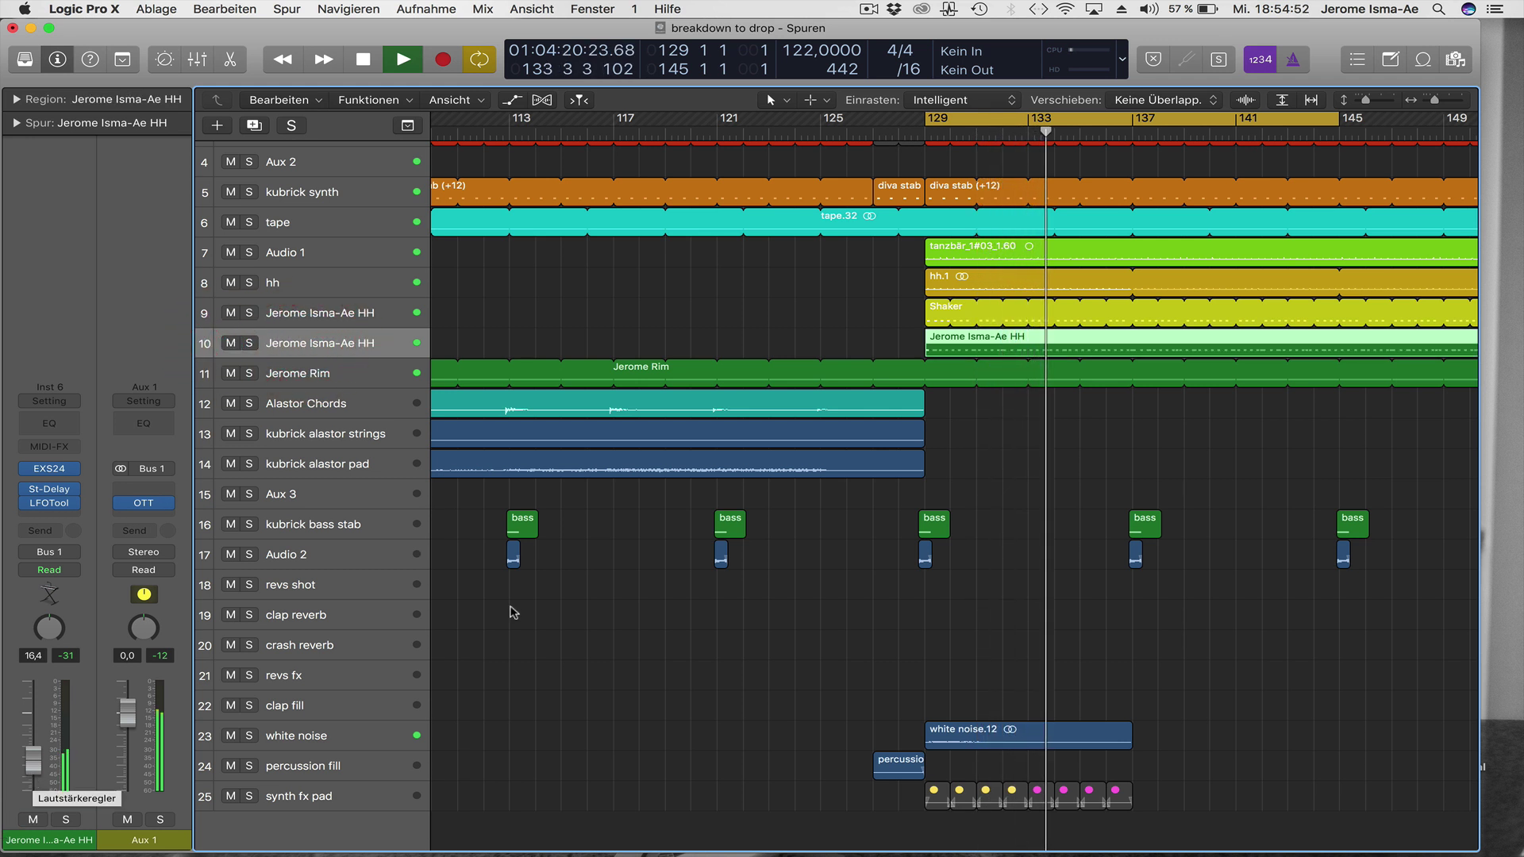
# Play back the transition into the drop from about bar 127 and clear the region selection.
pyautogui.press('space')
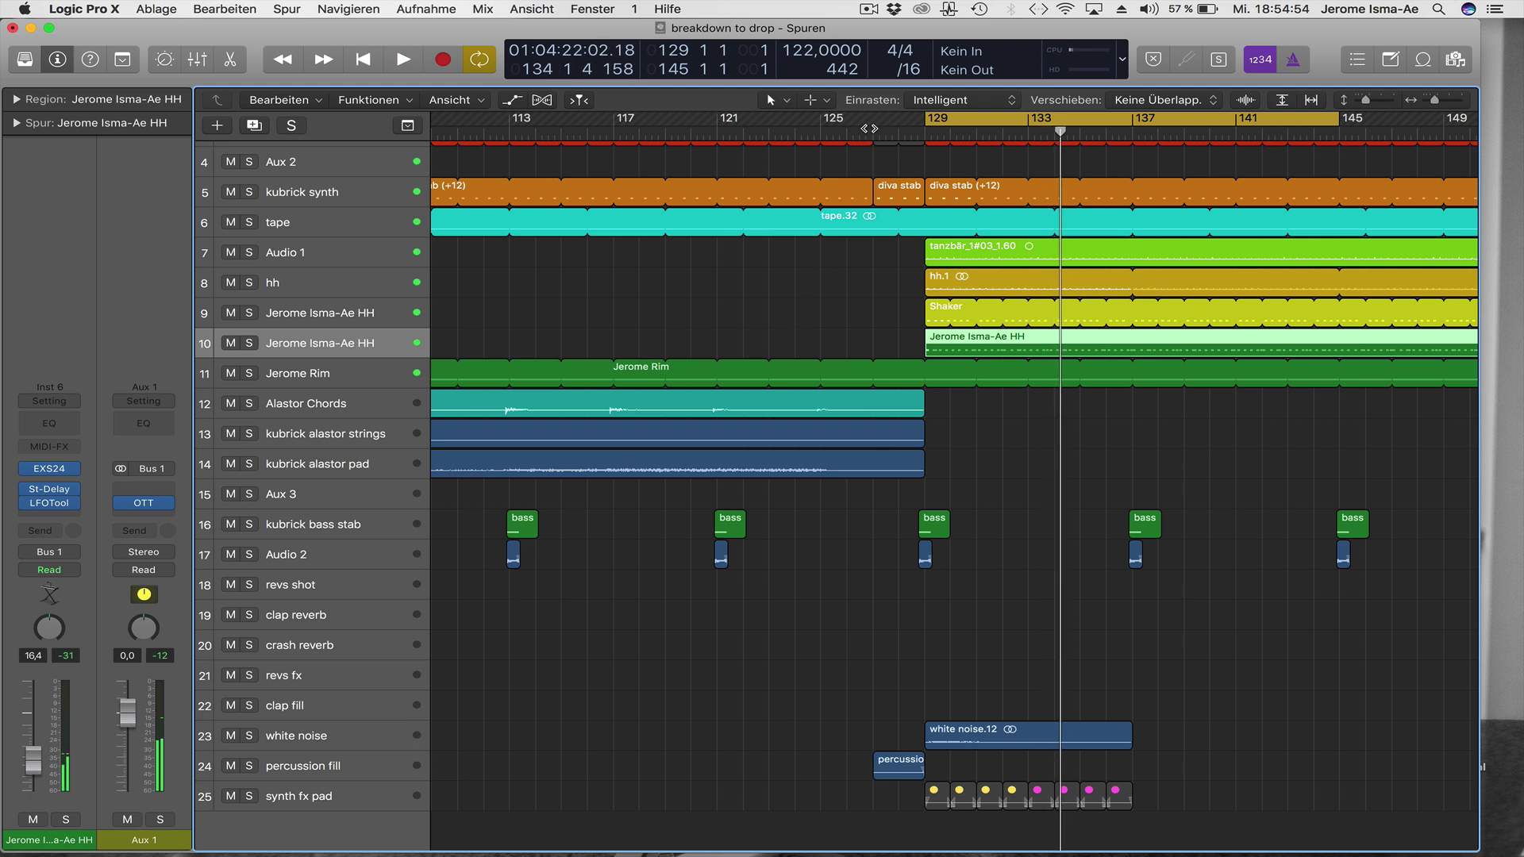
pyautogui.click(871, 128)
pyautogui.press('space')
pyautogui.click(833, 267)
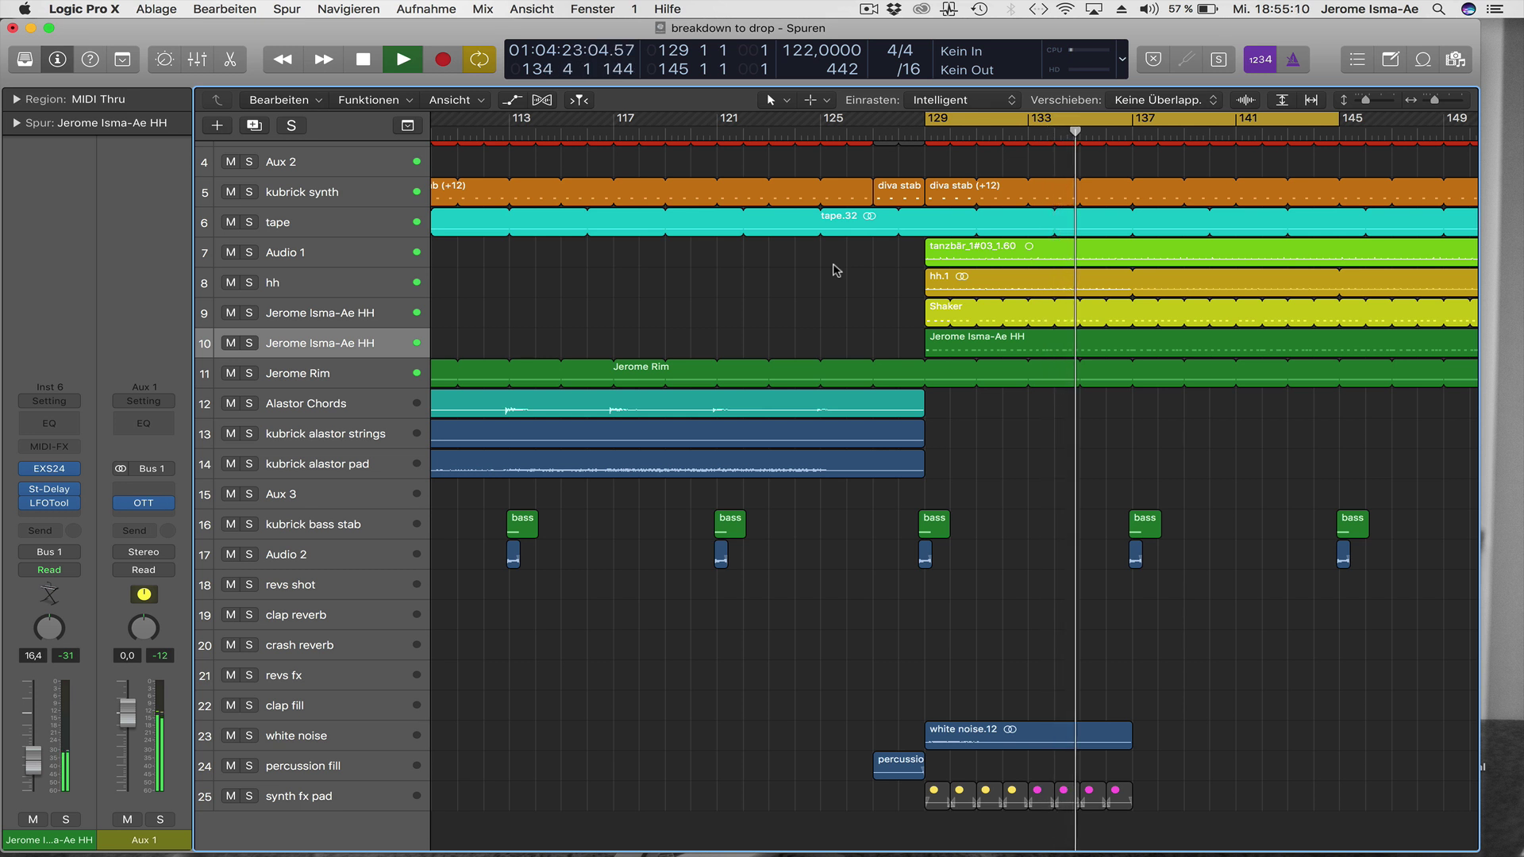
# Use the Marquee tool to separate bars 127 to 129 of the Rim region and mute that two-bar part.
pyautogui.press('super+Left')
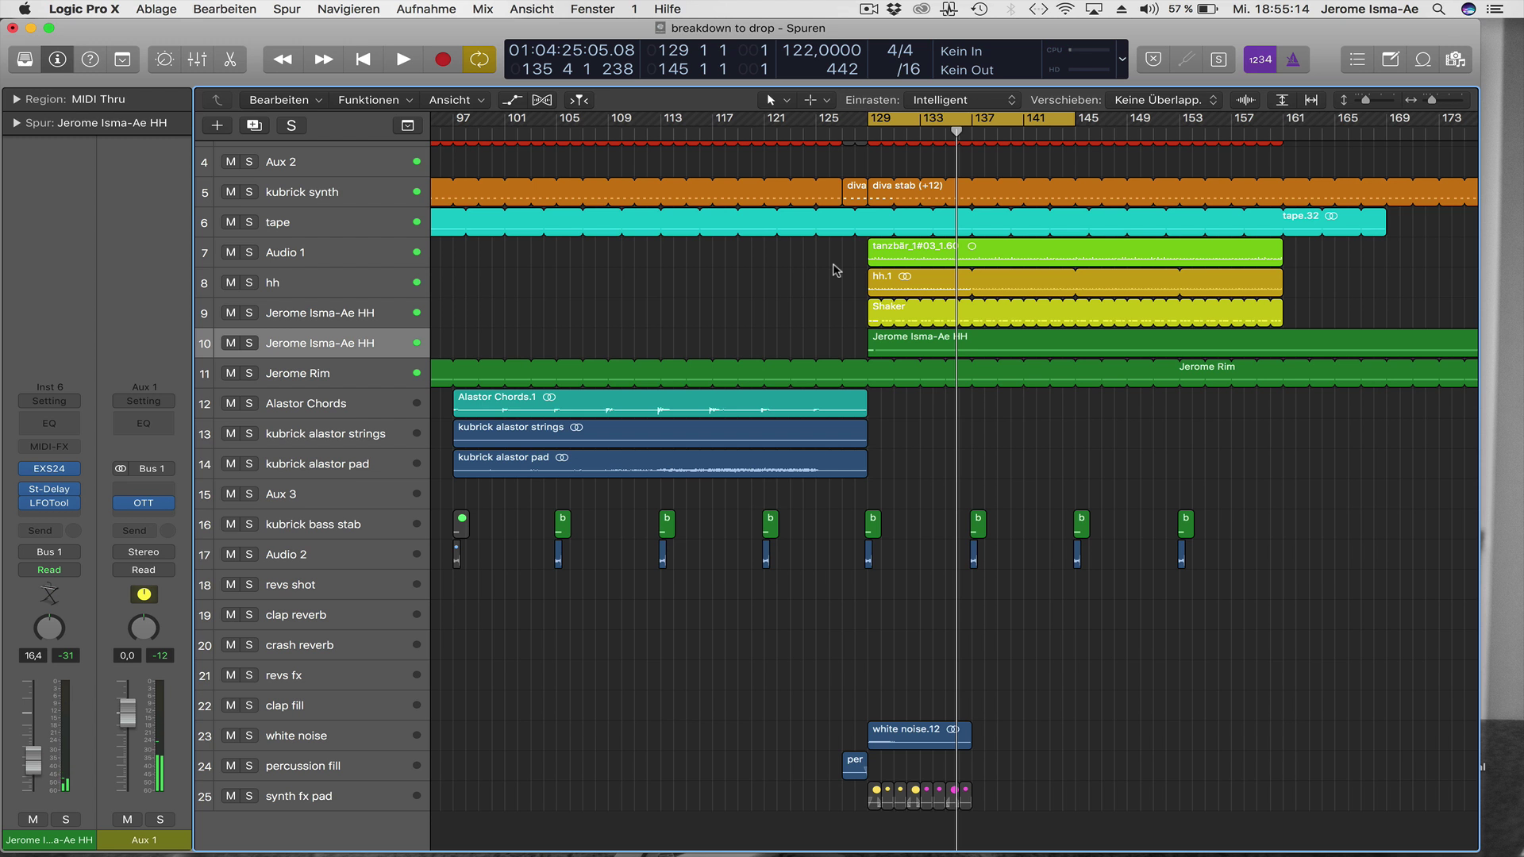
pyautogui.scroll(1, 796, 330)
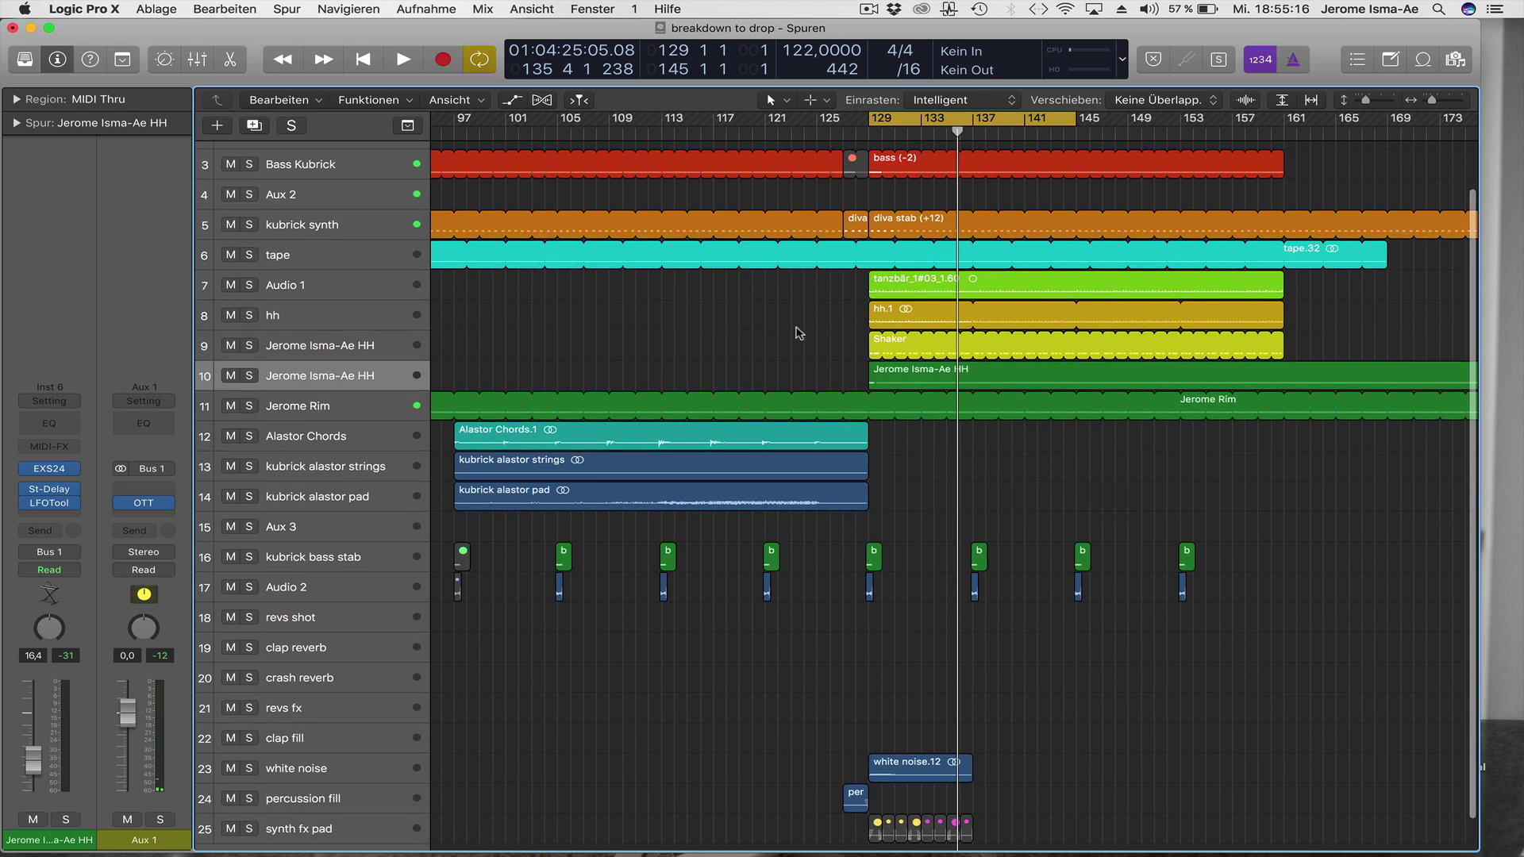
pyautogui.press('super+Right')
pyautogui.hscroll(-3, 713, 347)
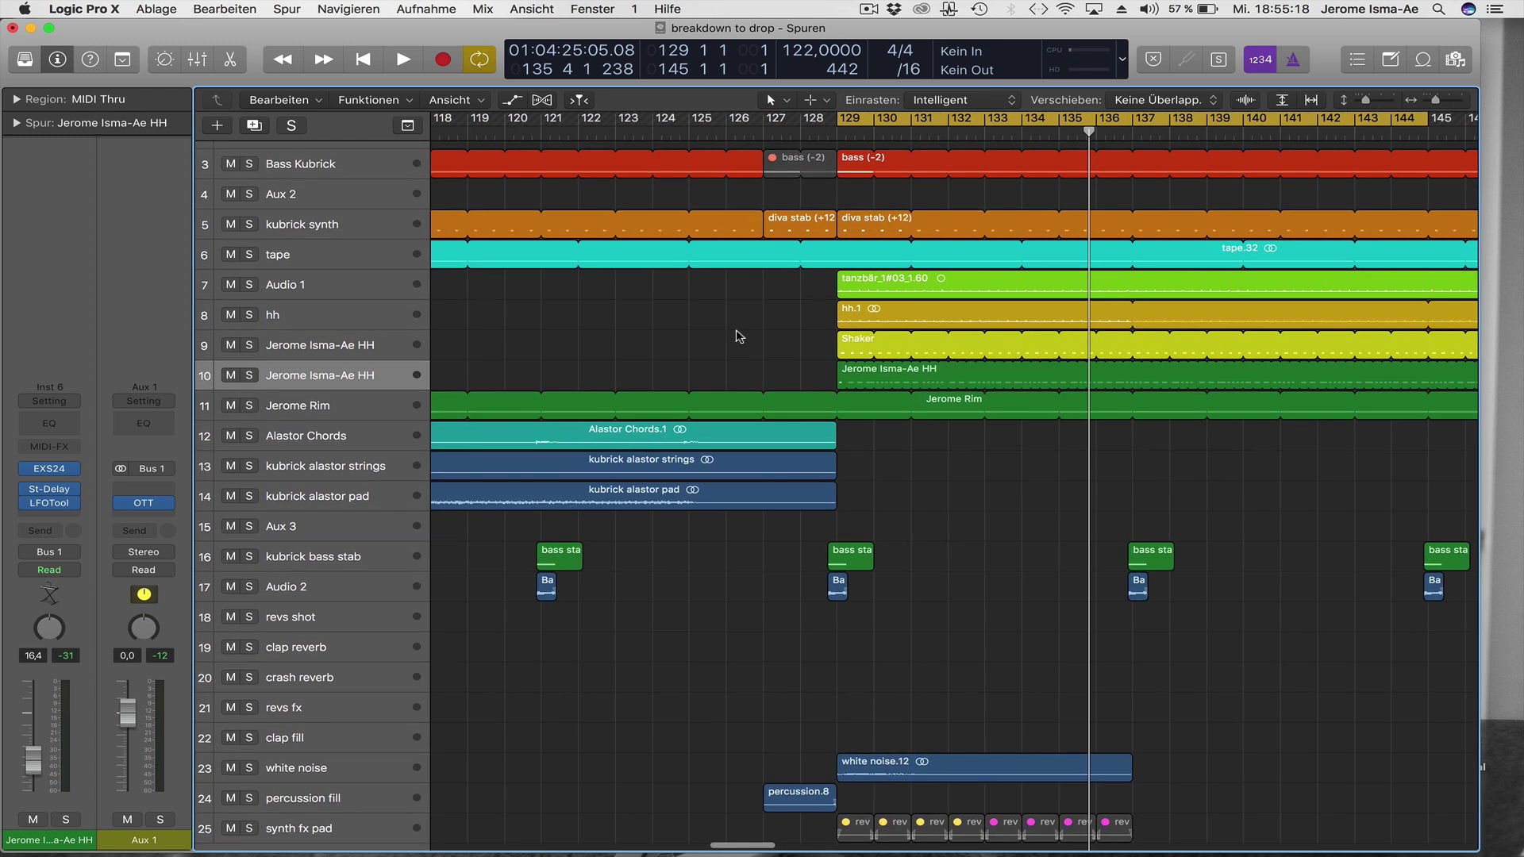
pyautogui.press('t')
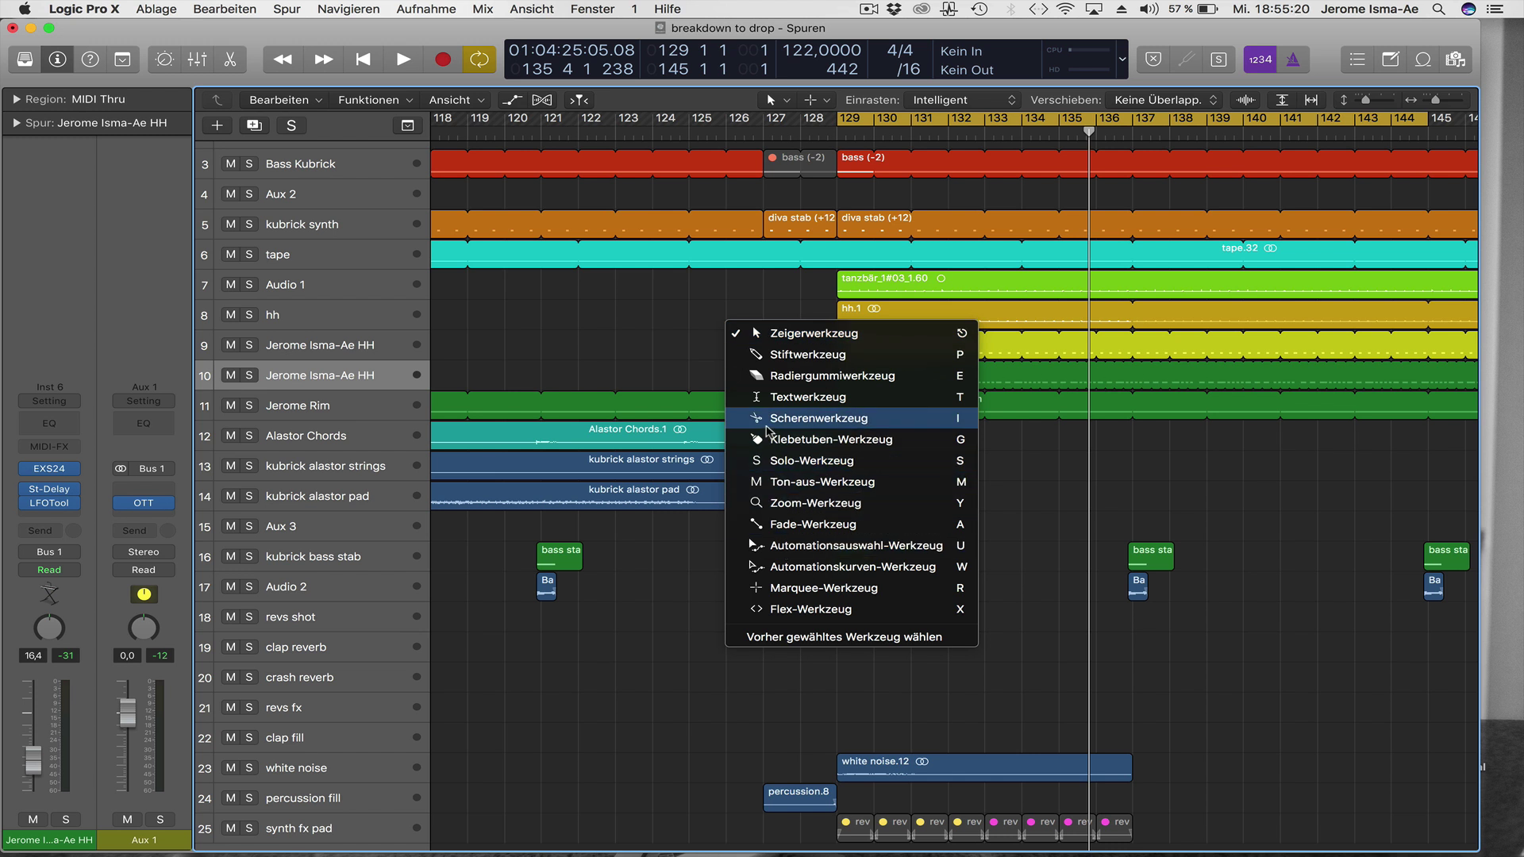
pyautogui.click(790, 587)
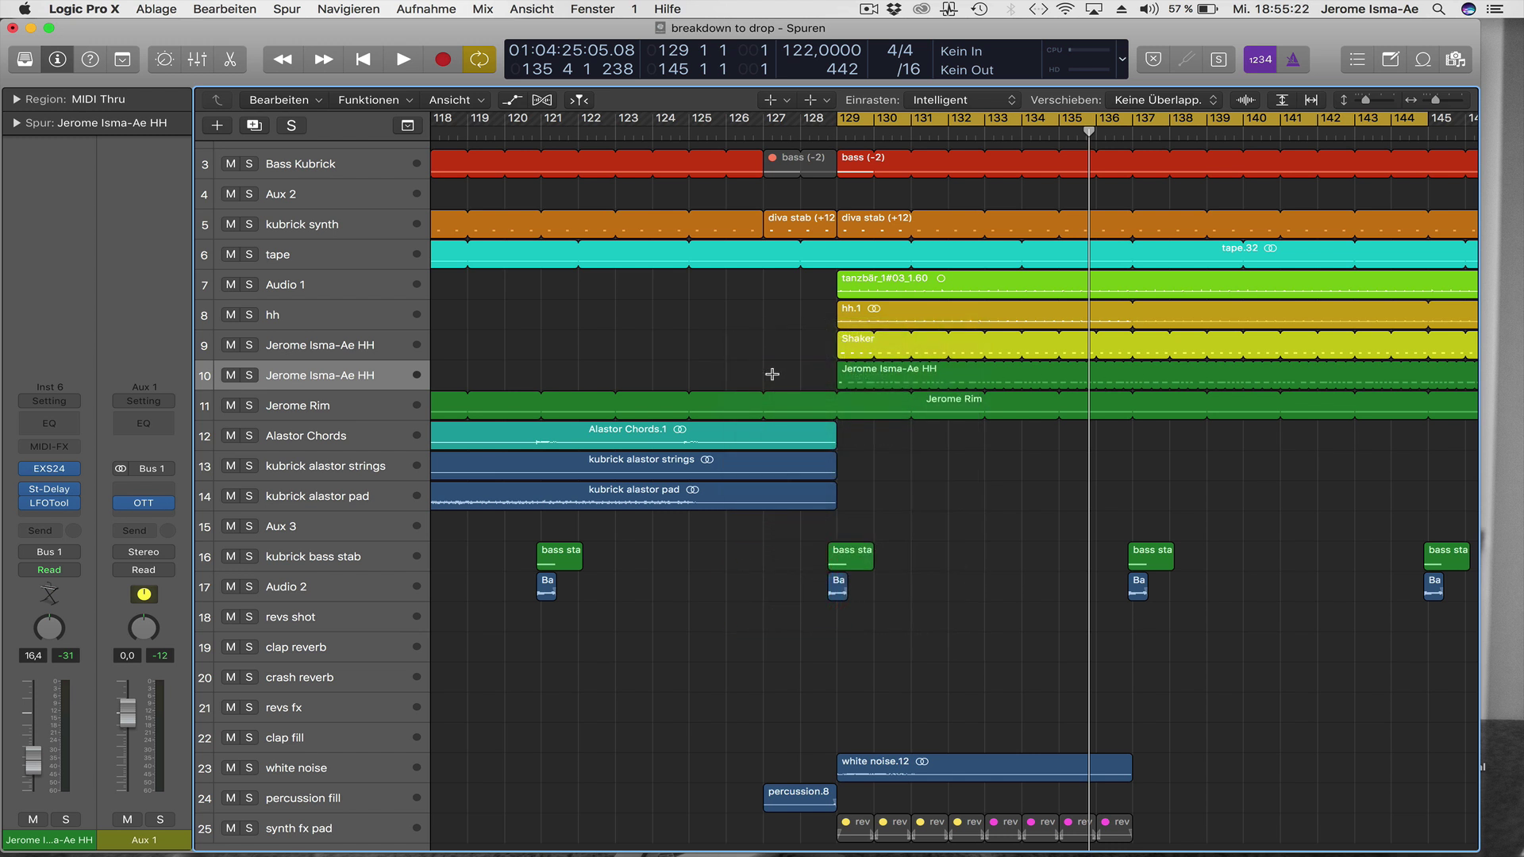
pyautogui.moveTo(772, 374); pyautogui.dragTo(834, 397)
pyautogui.click(825, 401)
pyautogui.press('t')
pyautogui.click(857, 401)
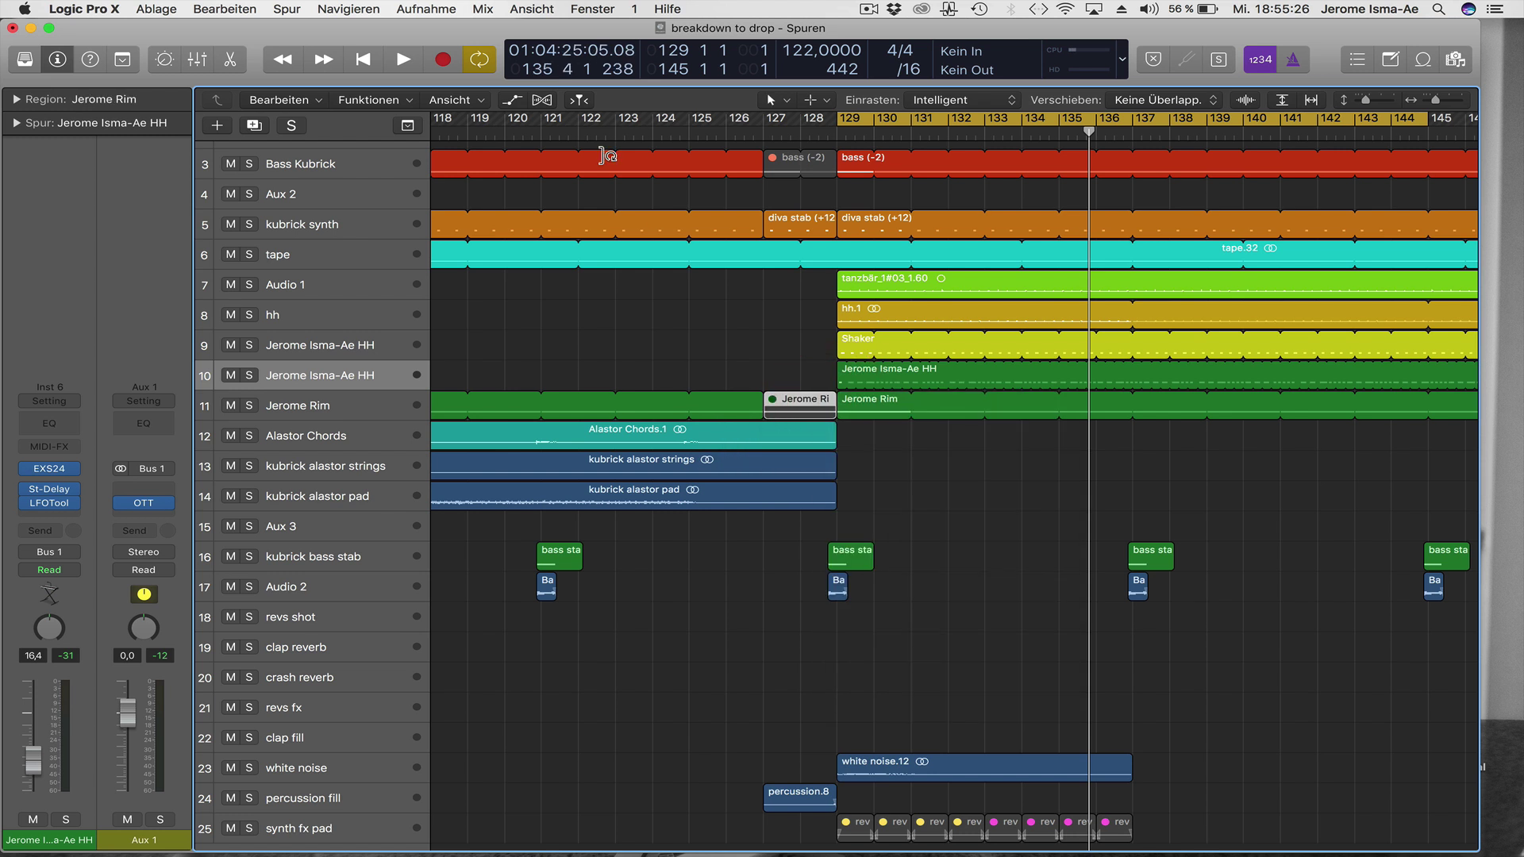
# Play back the arrangement from about bar 124 into the drop to check the muted break.
pyautogui.click(651, 135)
pyautogui.press('space')
pyautogui.click(721, 340)
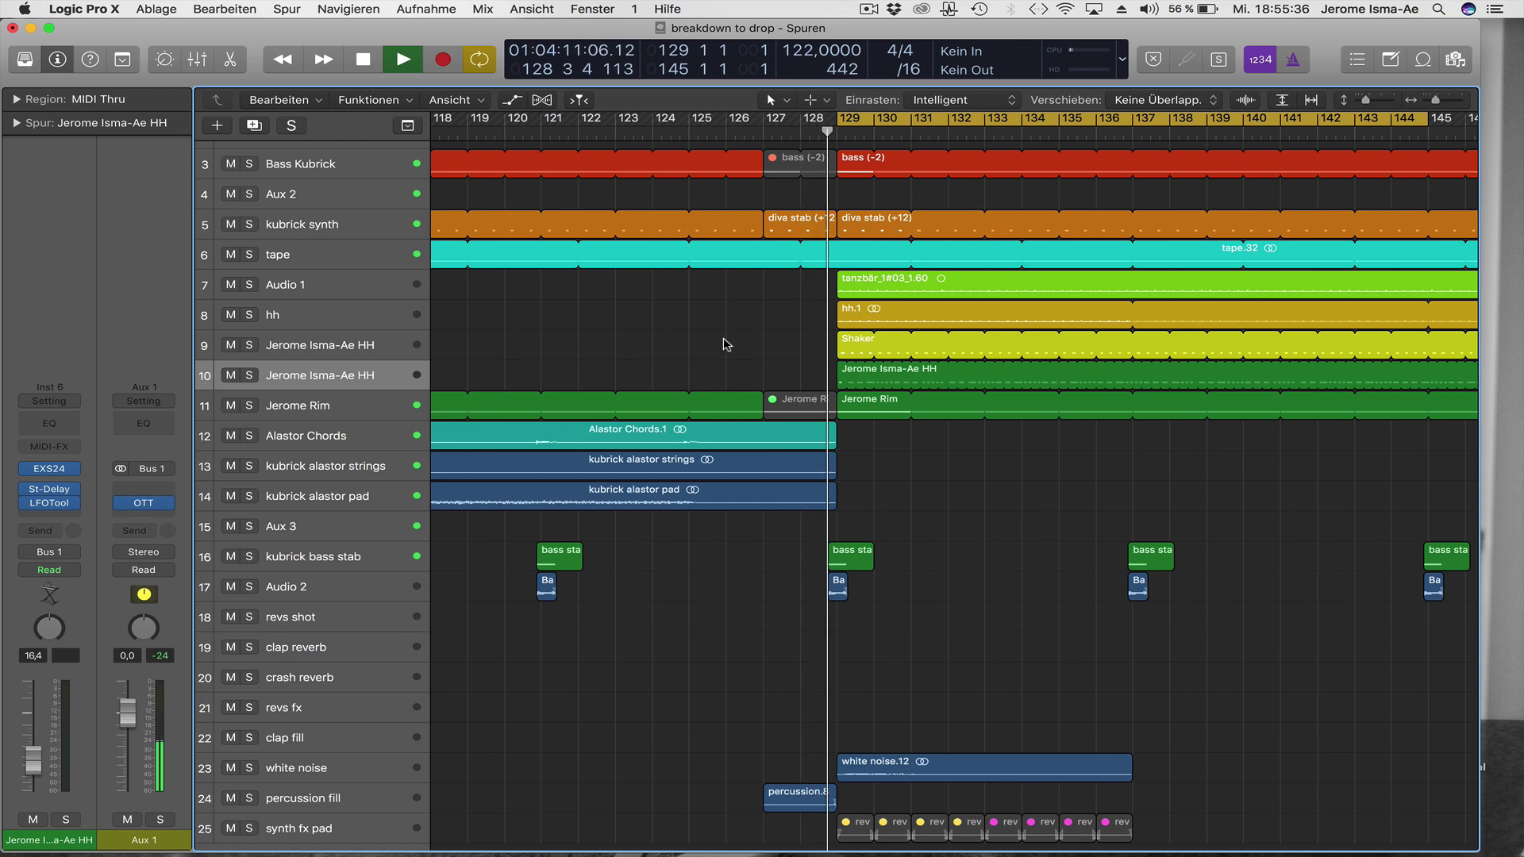
pyautogui.press('super+Left')
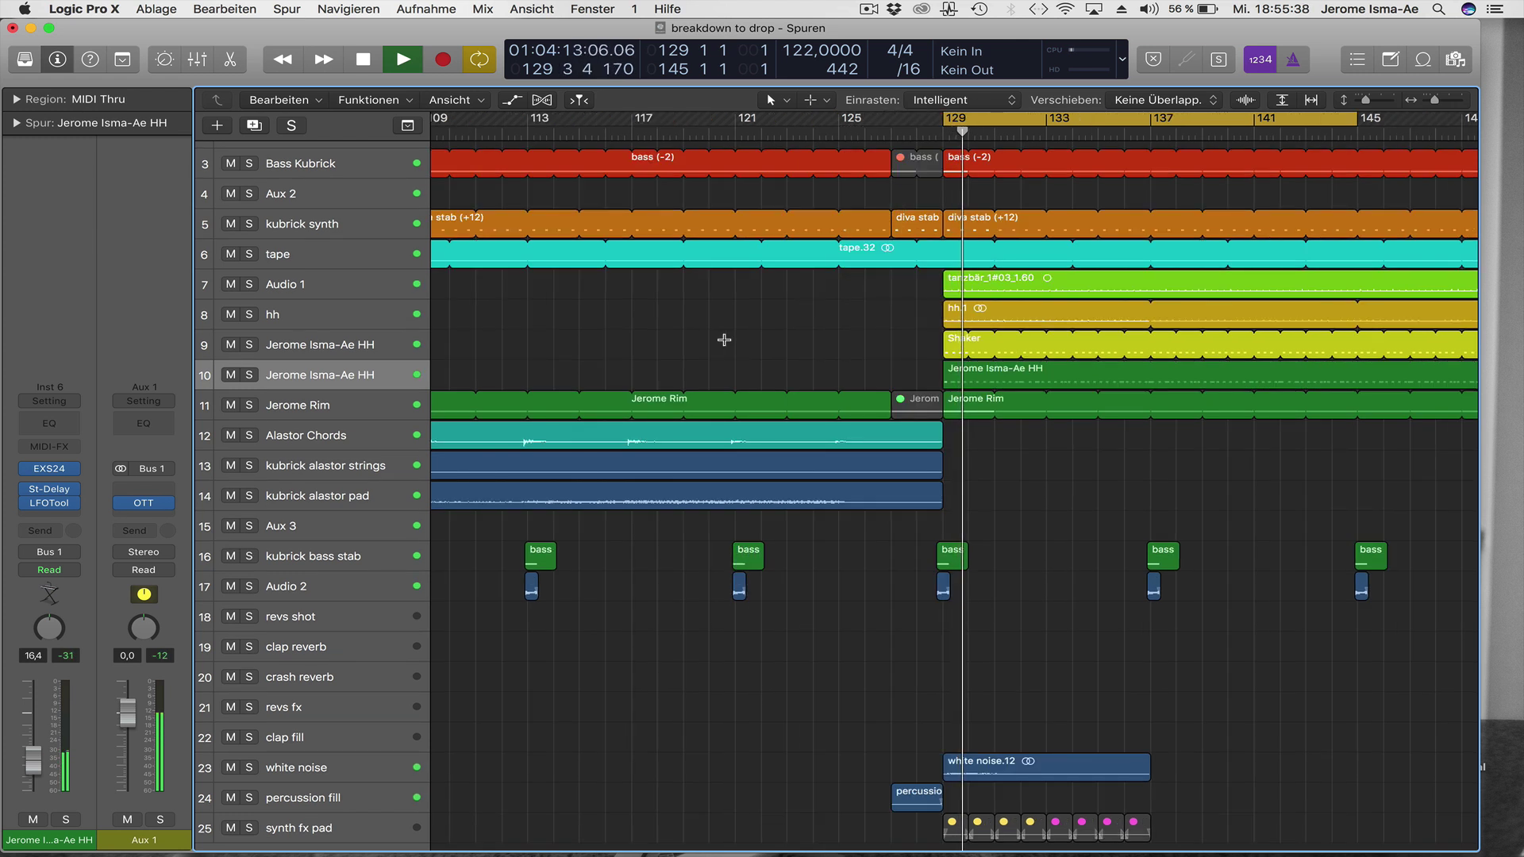
pyautogui.press('super+Left')
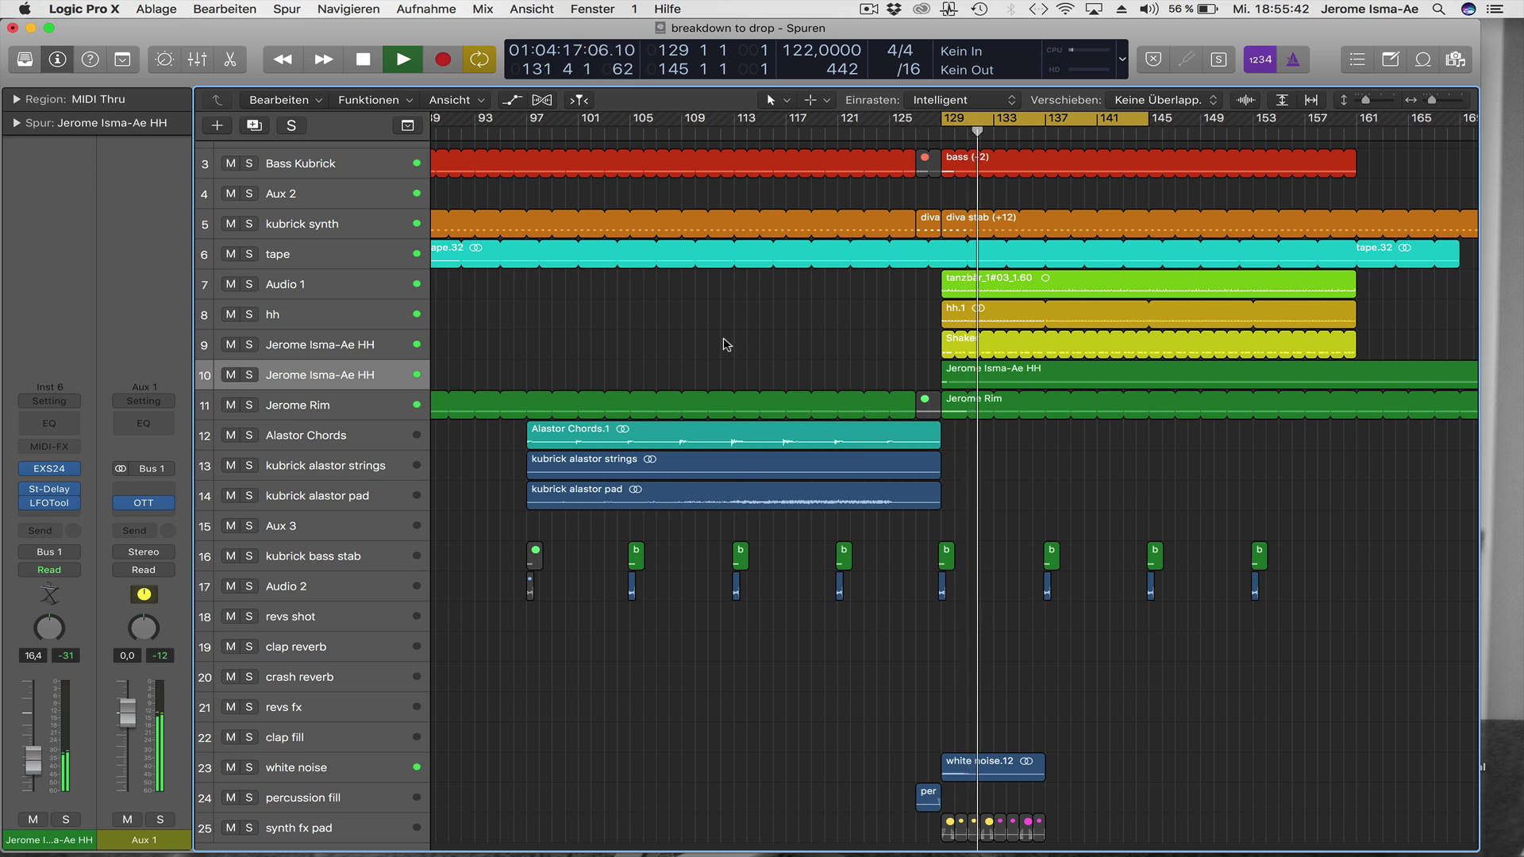
pyautogui.press('space')
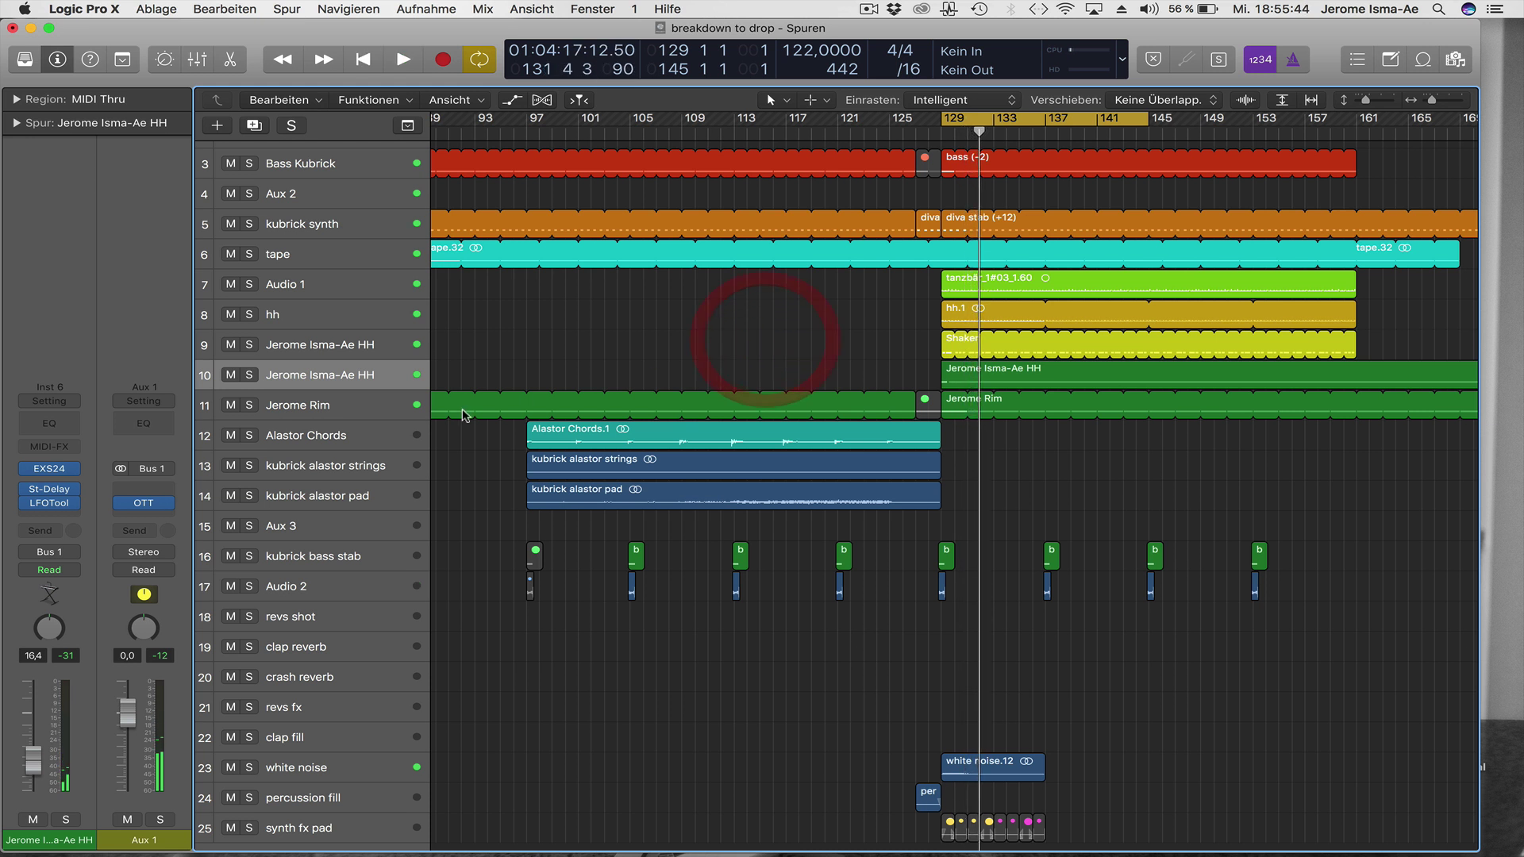
# Duplicate the ride instrument track together with its EXS24, Stereo Delay and LFOTool settings.
pyautogui.click(379, 384)
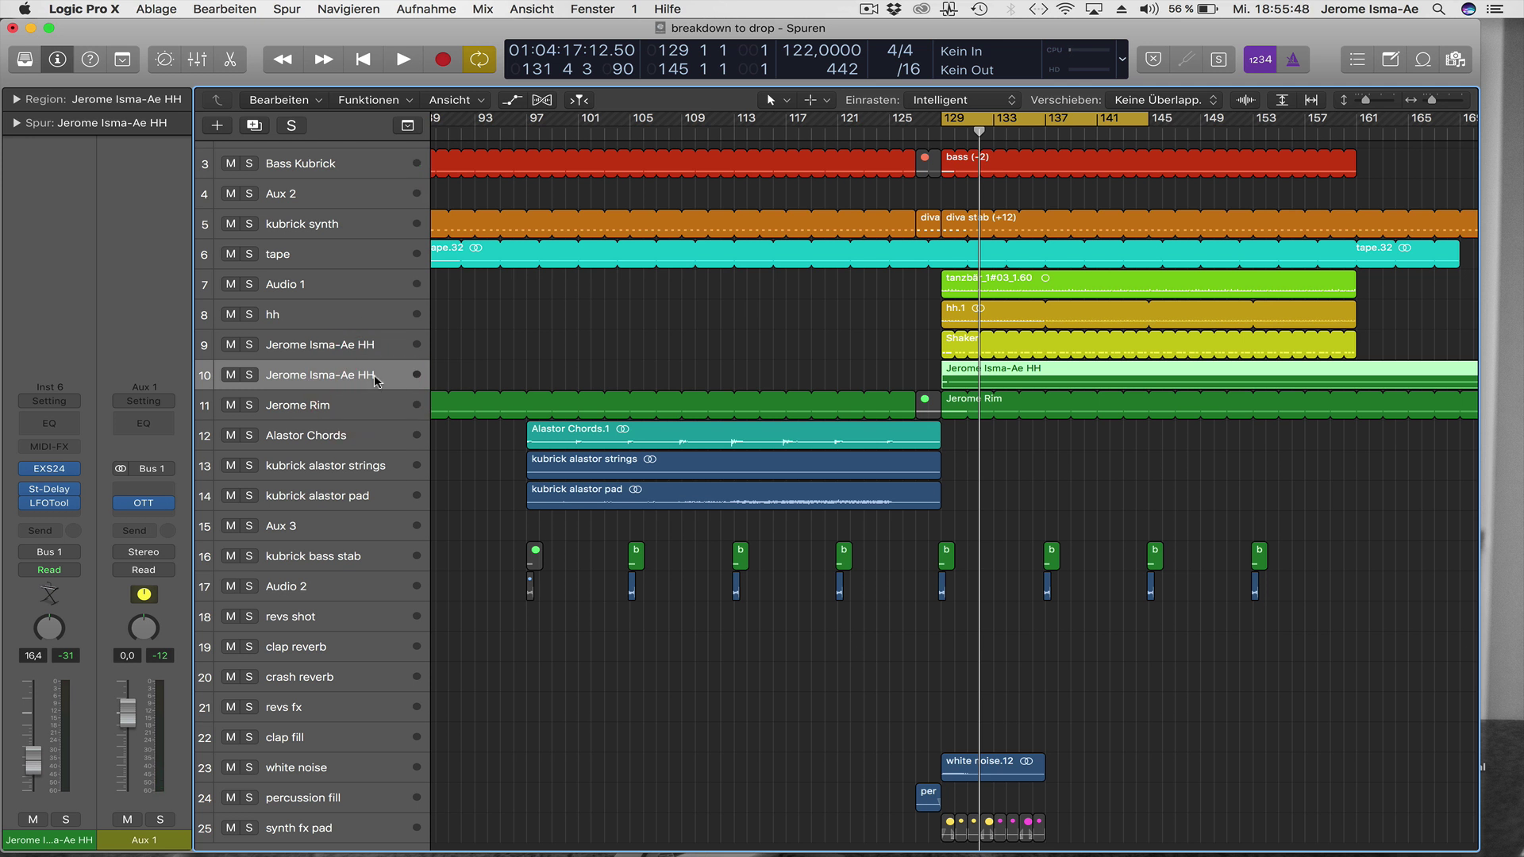
pyautogui.click(254, 127)
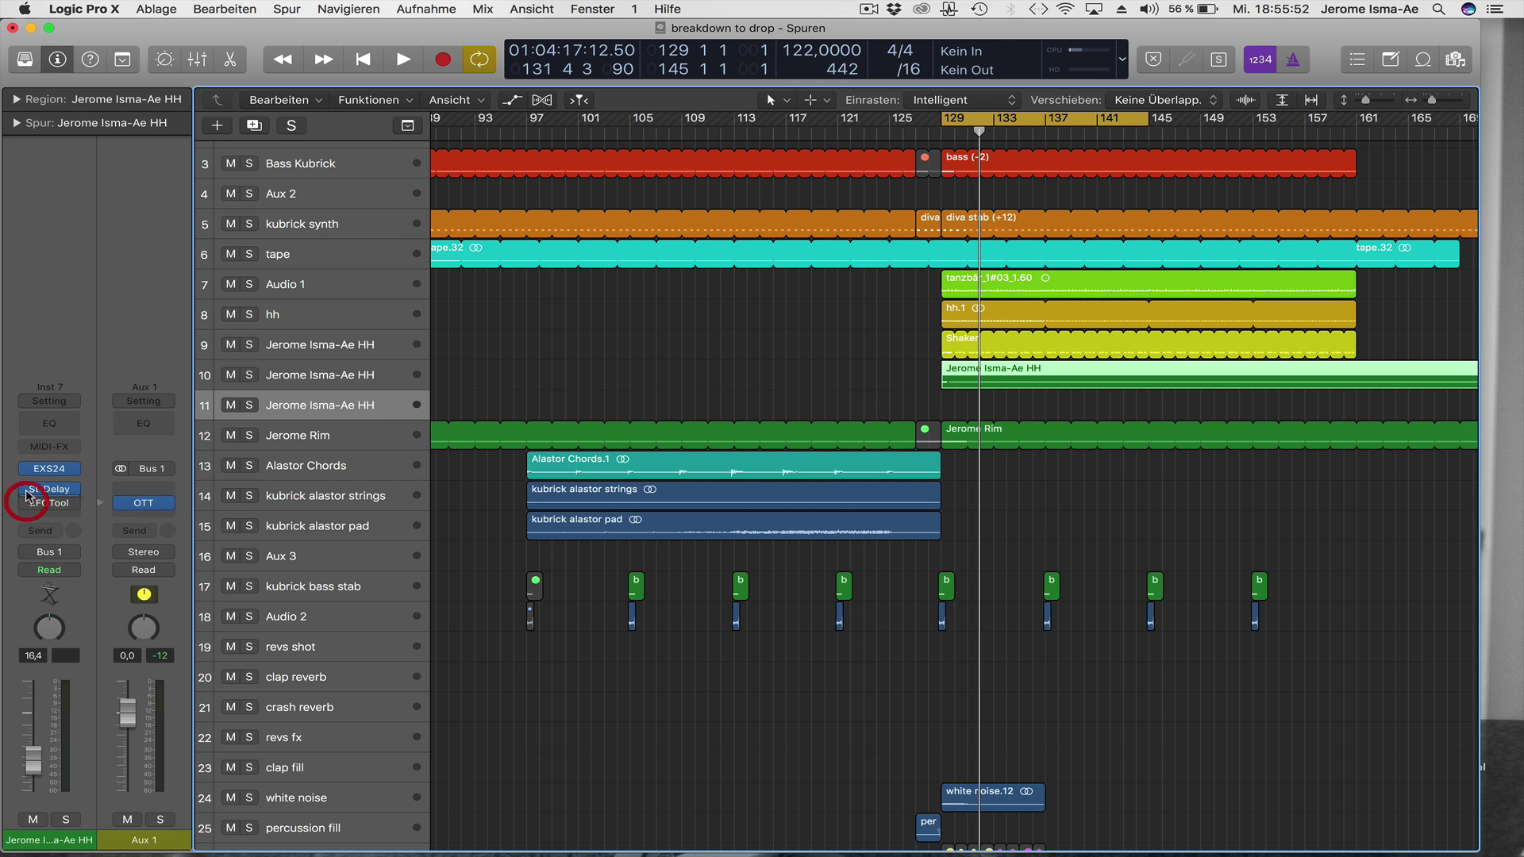
# Replace the Stereo Delay on the duplicated ride track with the stereo Eventide Blackhole reverb and set its mix to 100.
pyautogui.click(49, 492)
pyautogui.moveTo(79, 618)
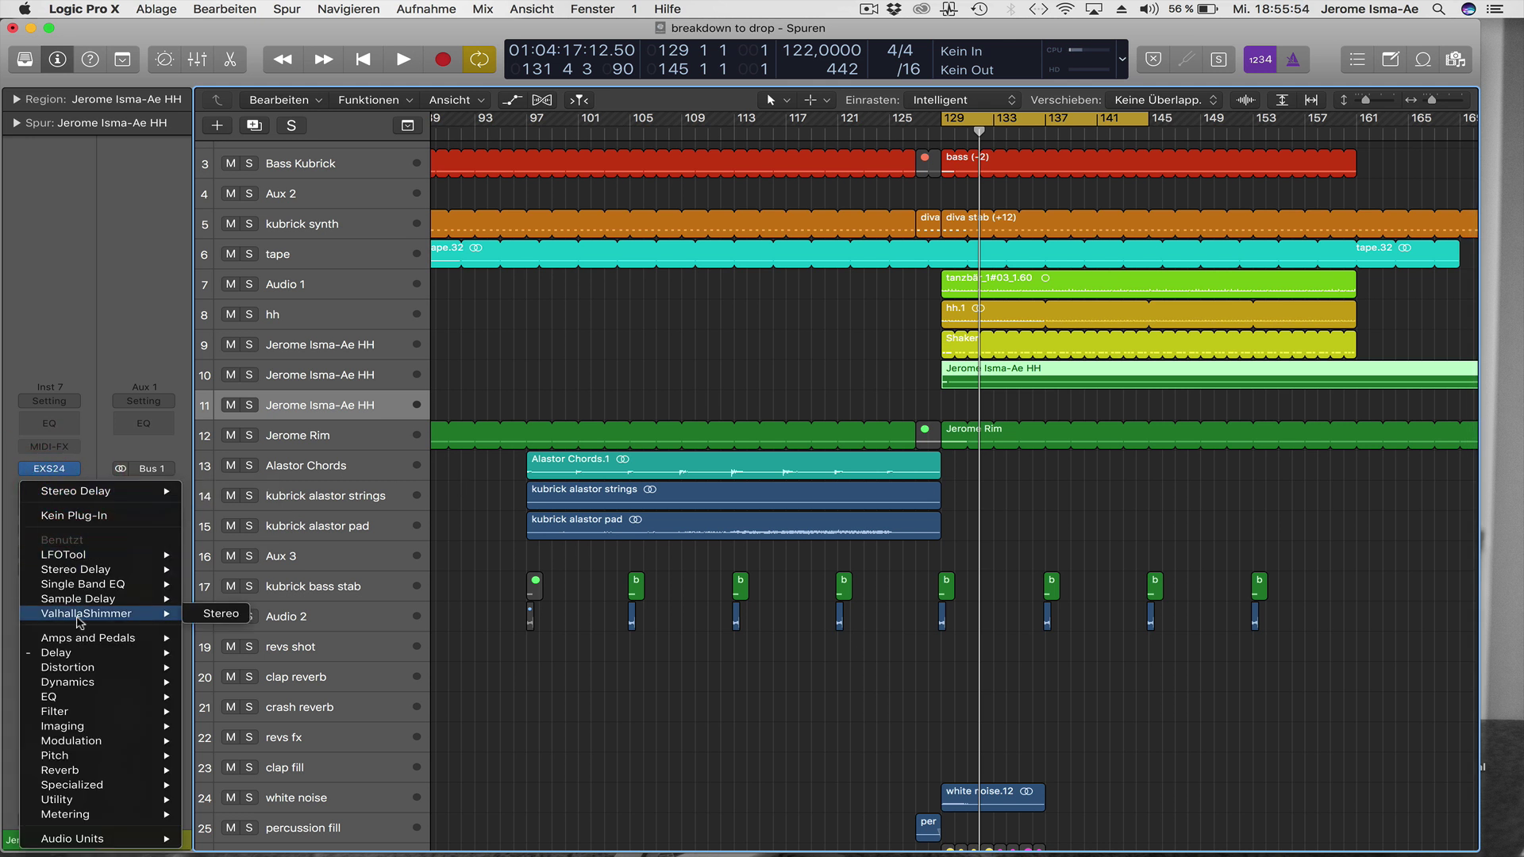
pyautogui.moveTo(79, 839)
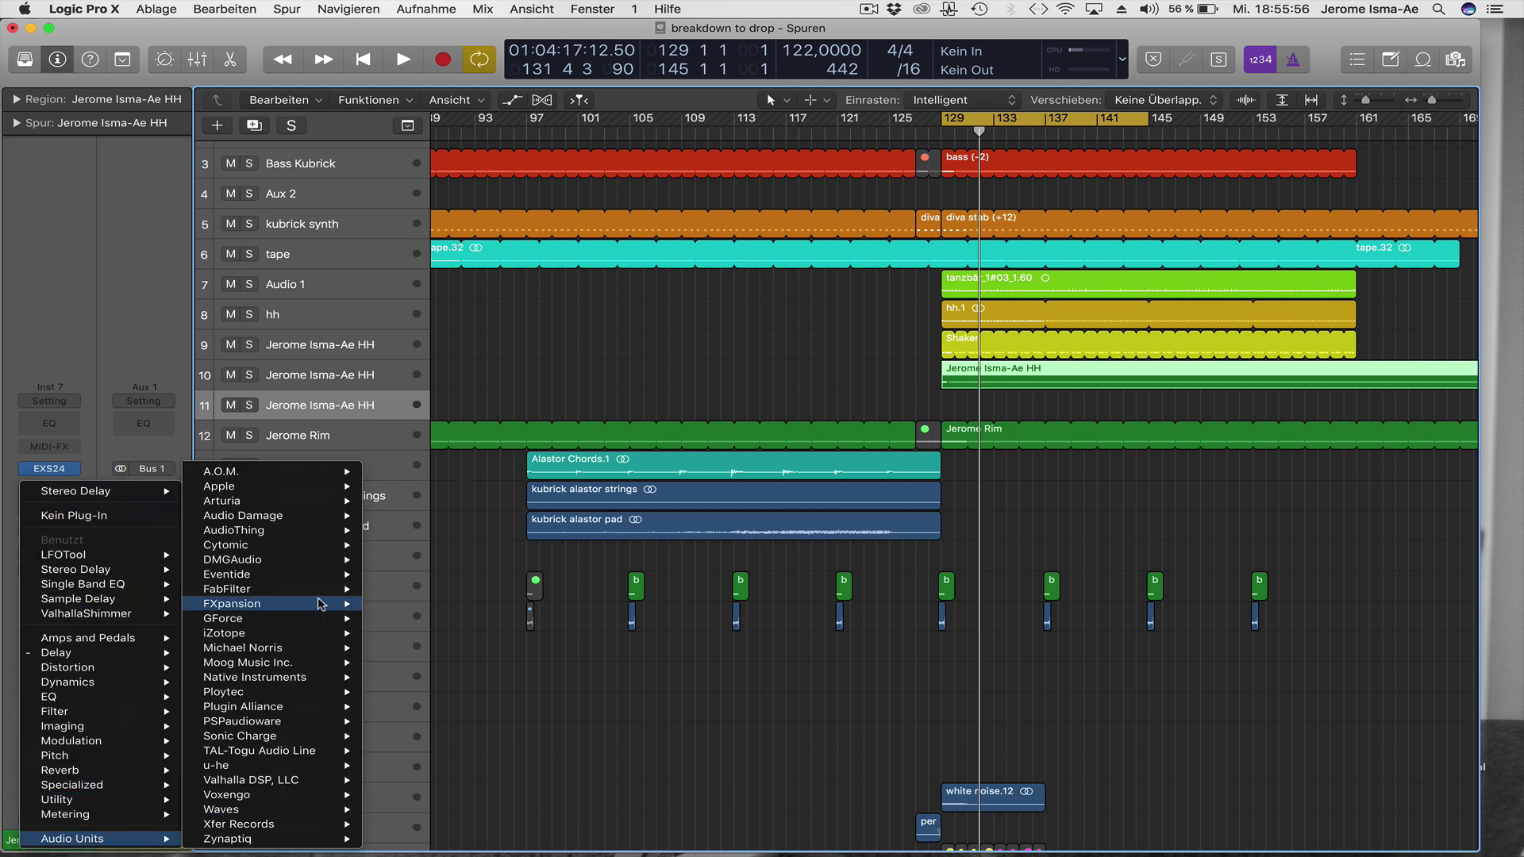
pyautogui.moveTo(304, 581)
pyautogui.moveTo(446, 573)
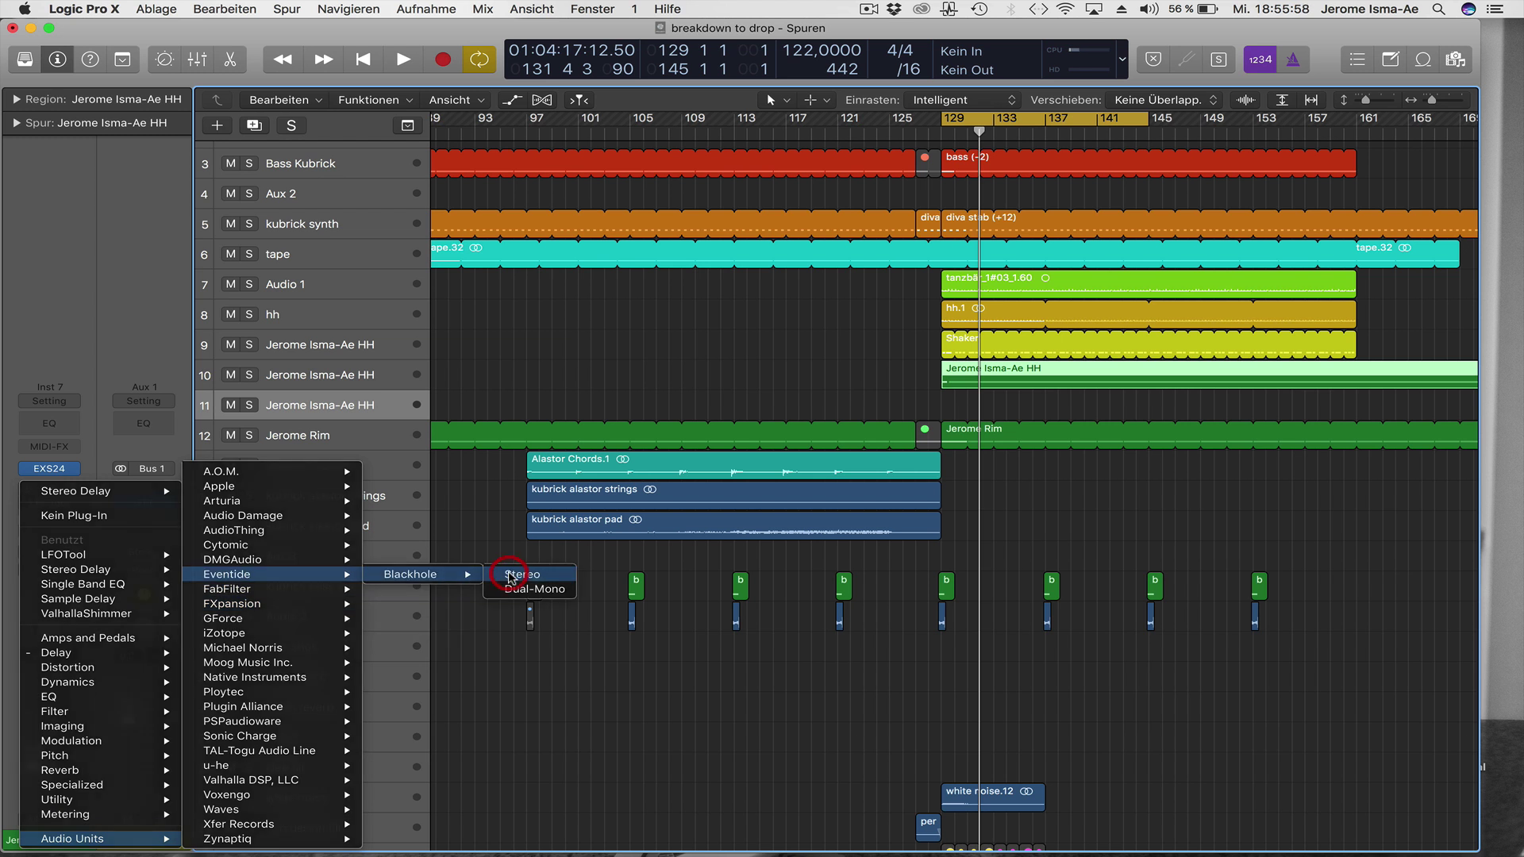
pyautogui.click(510, 576)
pyautogui.moveTo(277, 283); pyautogui.dragTo(279, 256)
pyautogui.moveTo(134, 270); pyautogui.dragTo(137, 237)
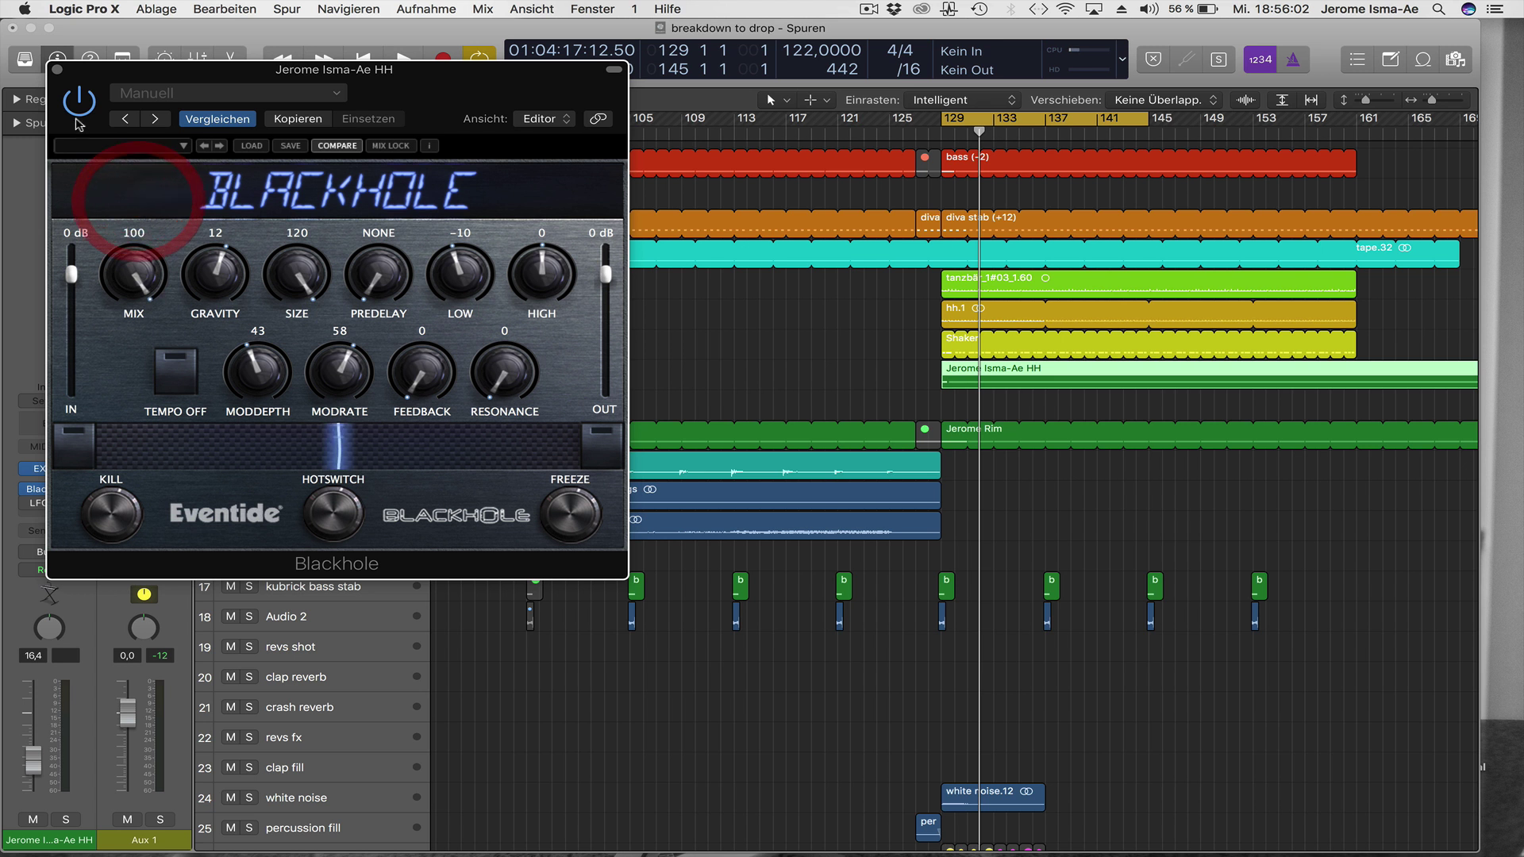
pyautogui.click(56, 69)
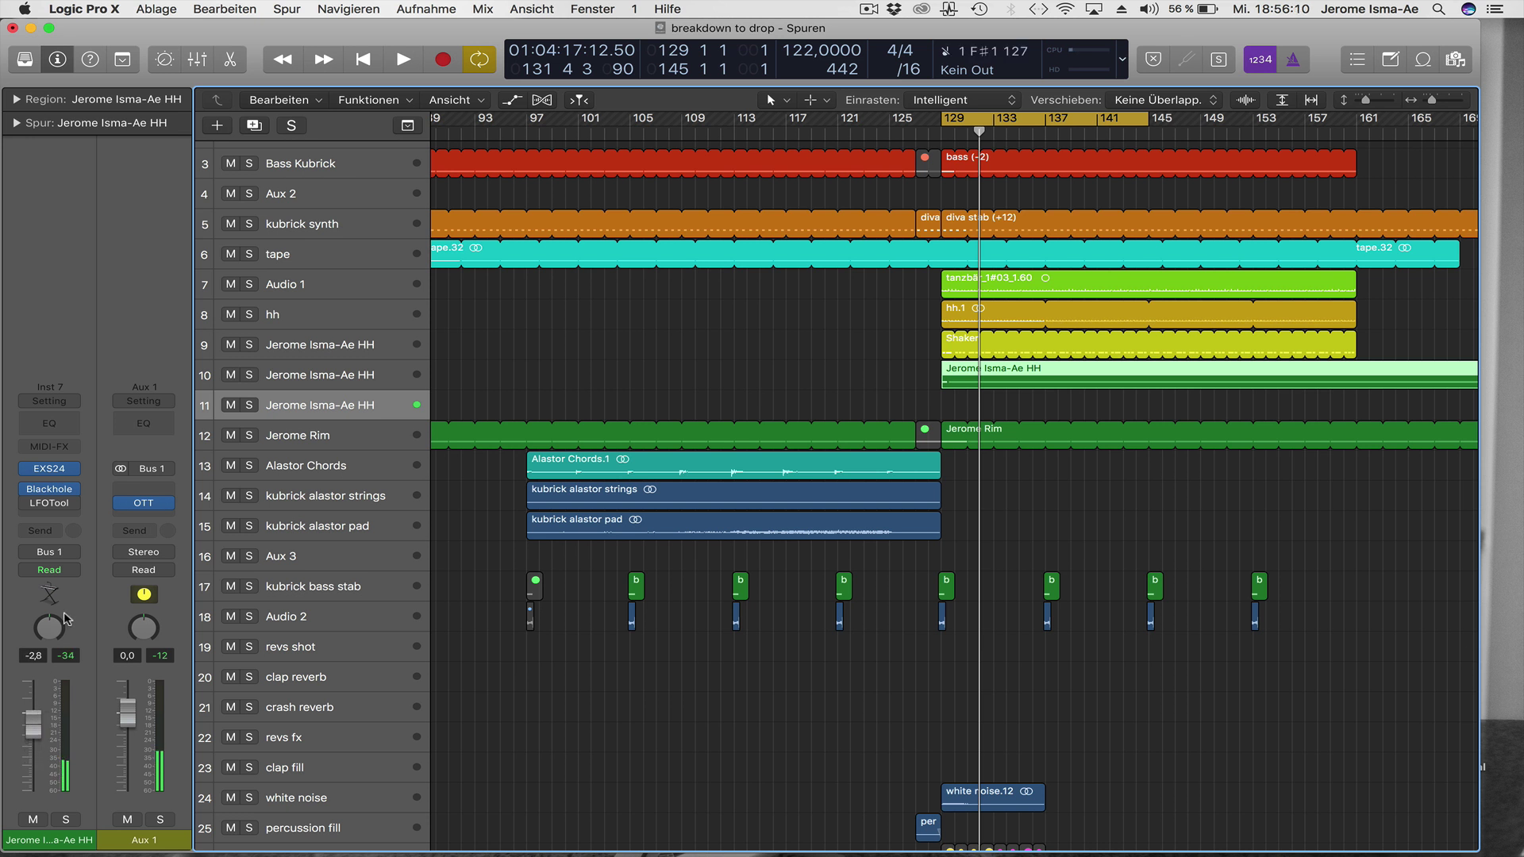
# Route the output of the duplicated ride track directly to the stereo output.
pyautogui.click(68, 555)
pyautogui.moveTo(66, 605)
pyautogui.click(174, 601)
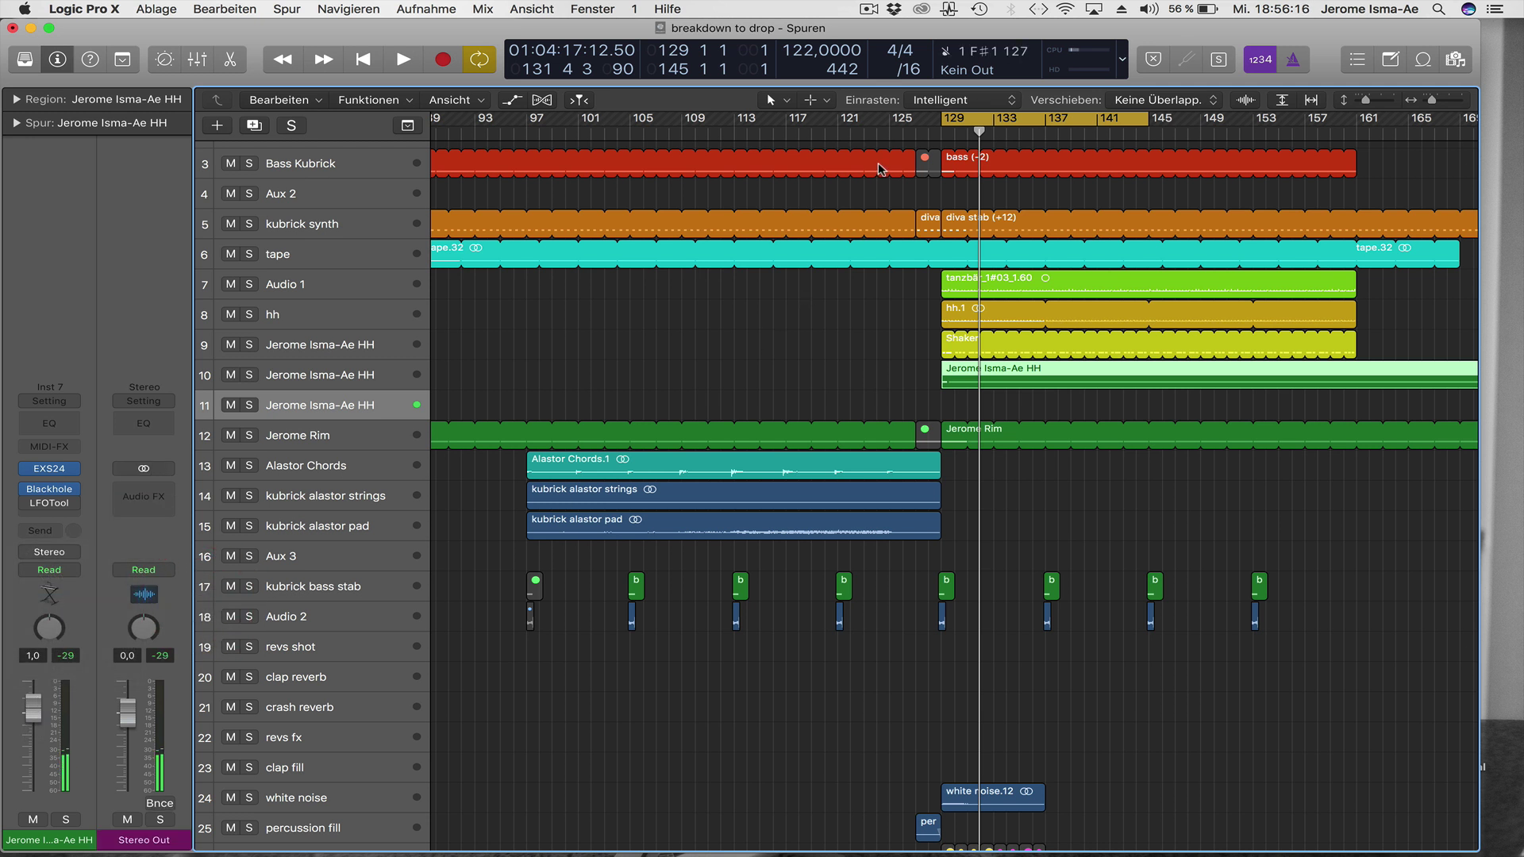
# Record a reverberated ride hit on track 11 just before bar 129, starting from about bar 127.
pyautogui.click(917, 133)
pyautogui.press('space')
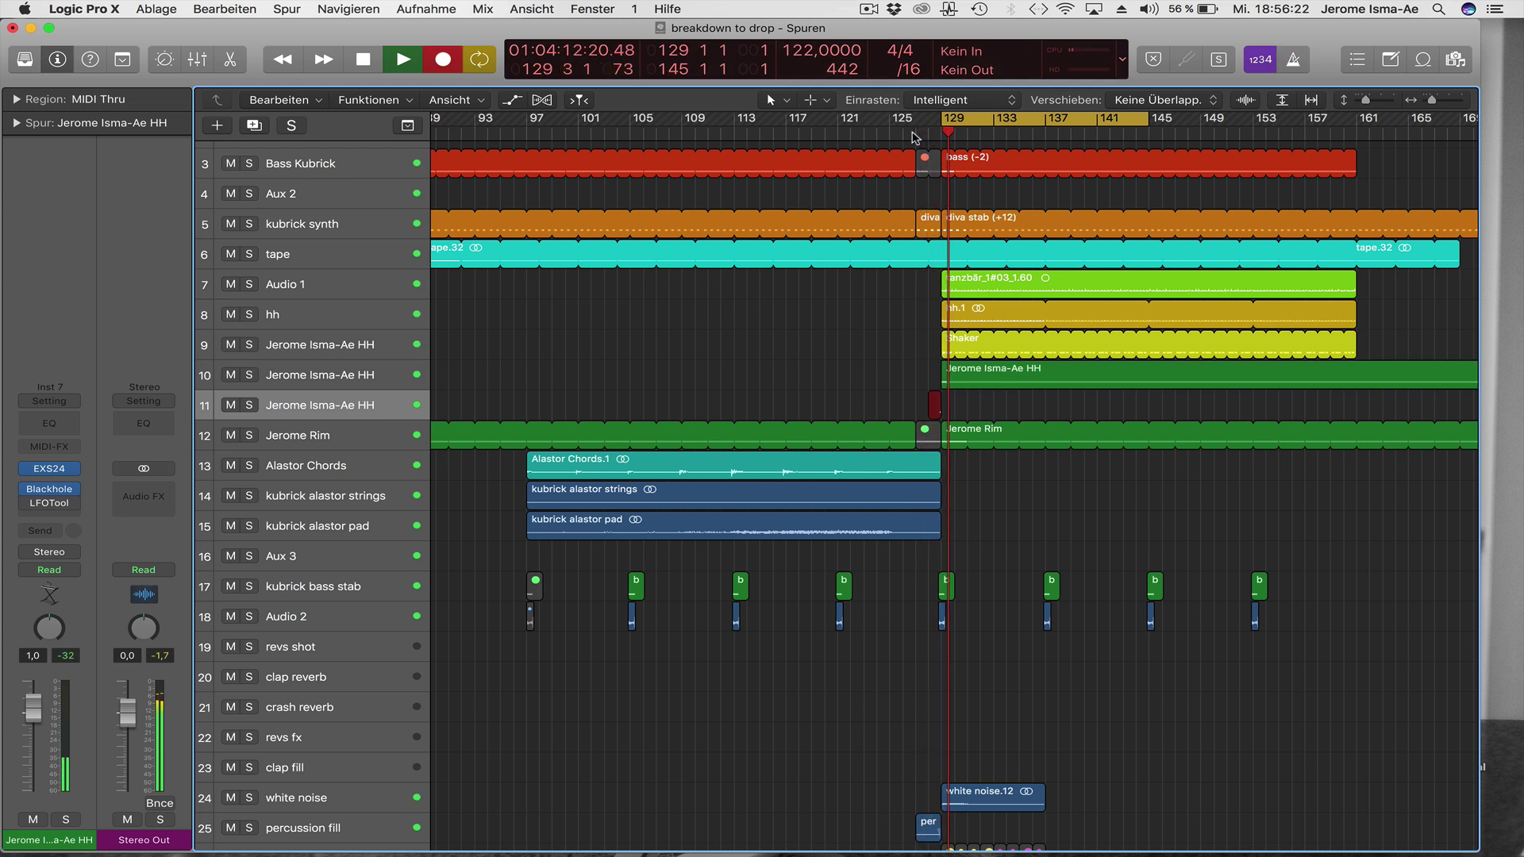
pyautogui.press('space')
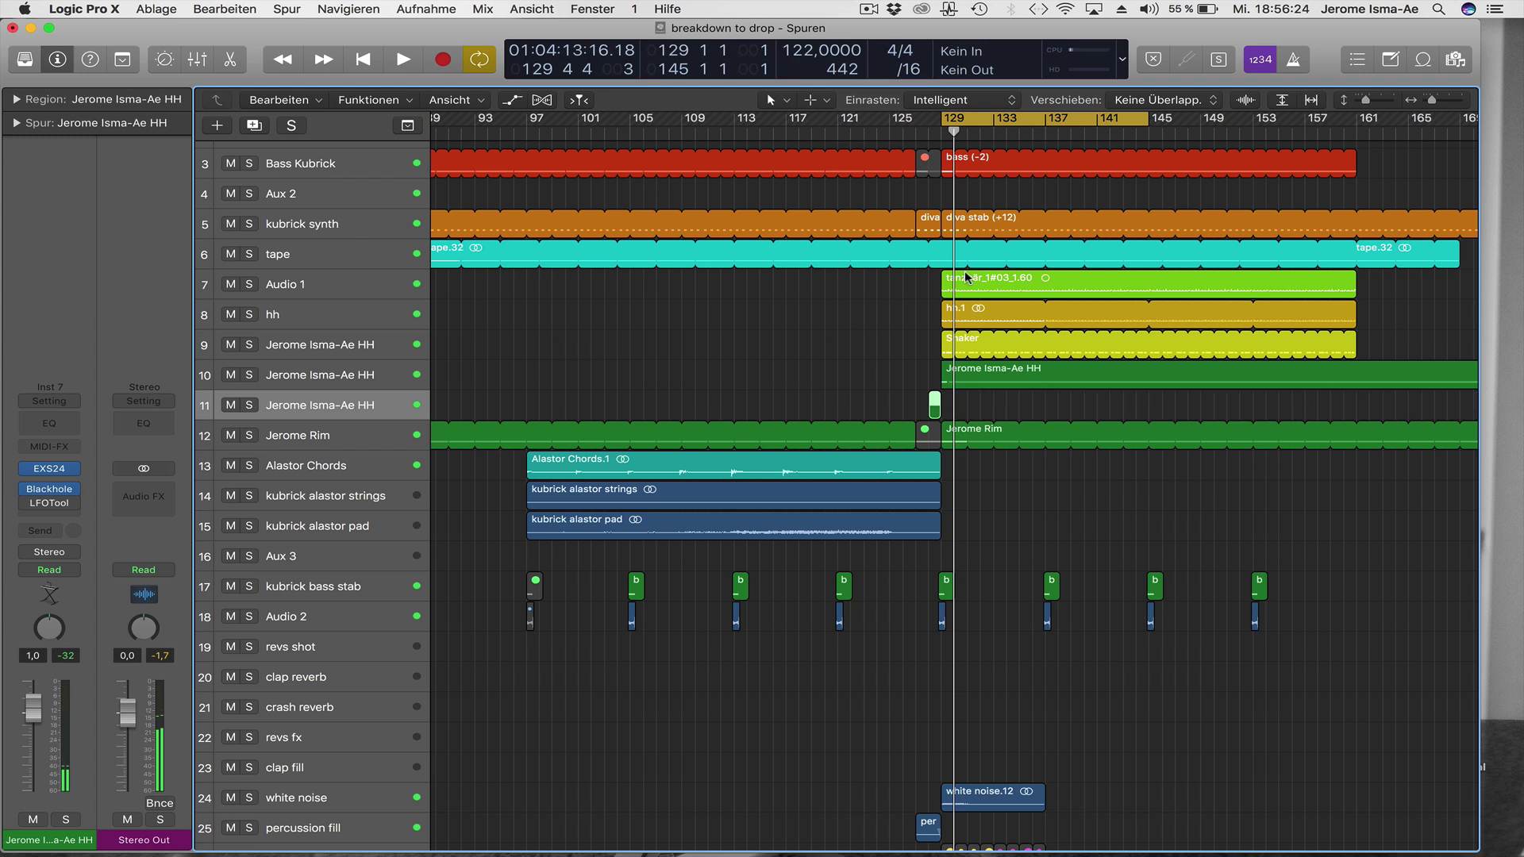
# Play back from about bar 126 into the drop to check the recorded ride hit, and clear the region selection.
pyautogui.press('super+Right')
pyautogui.press('super+Right')
pyautogui.press('super+Right')
pyautogui.press('super+Right')
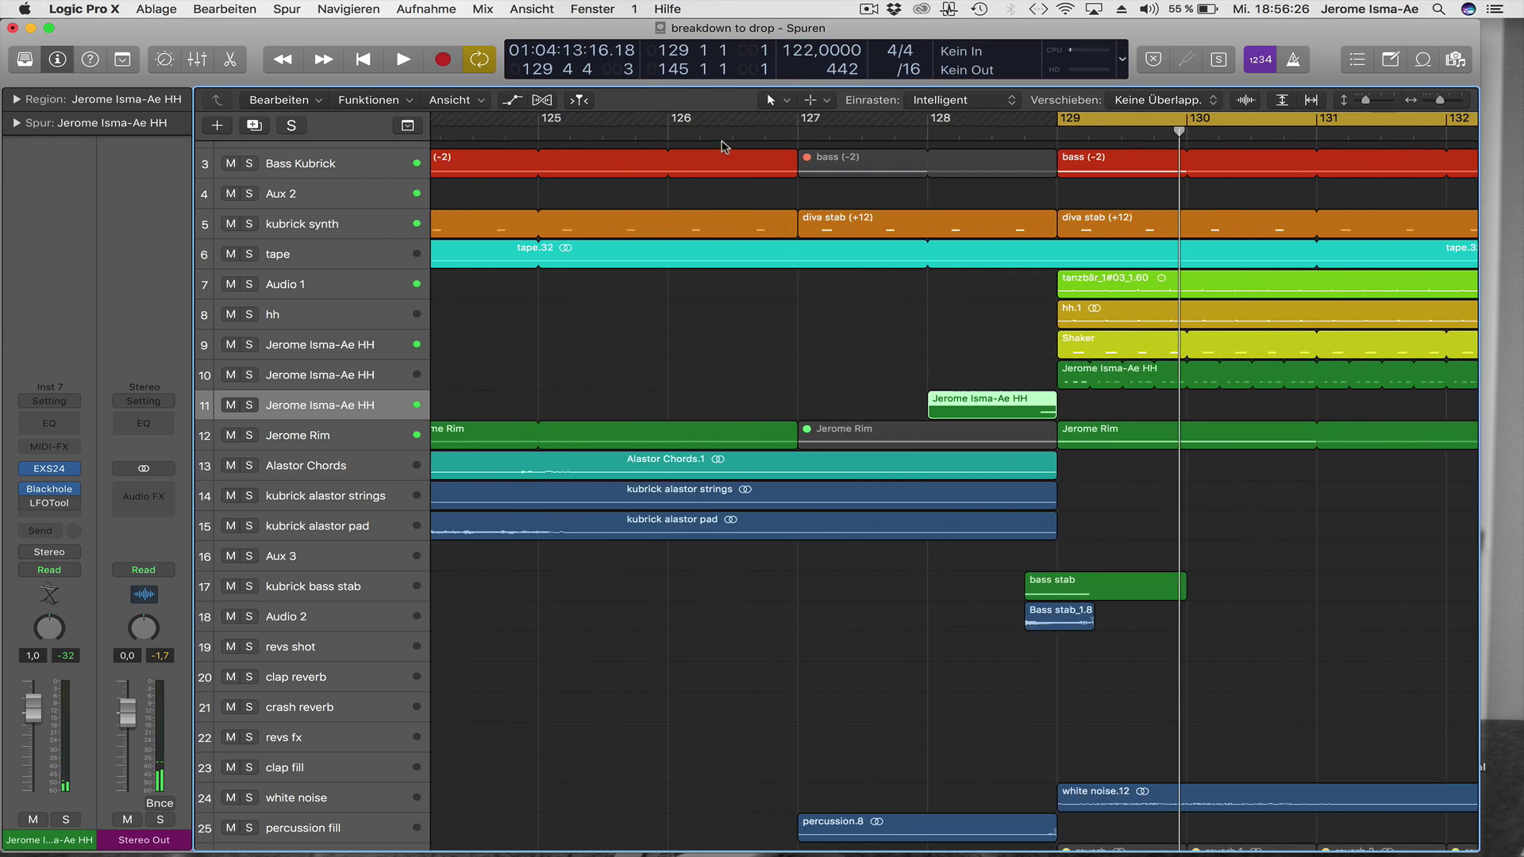
pyautogui.click(723, 143)
pyautogui.press('space')
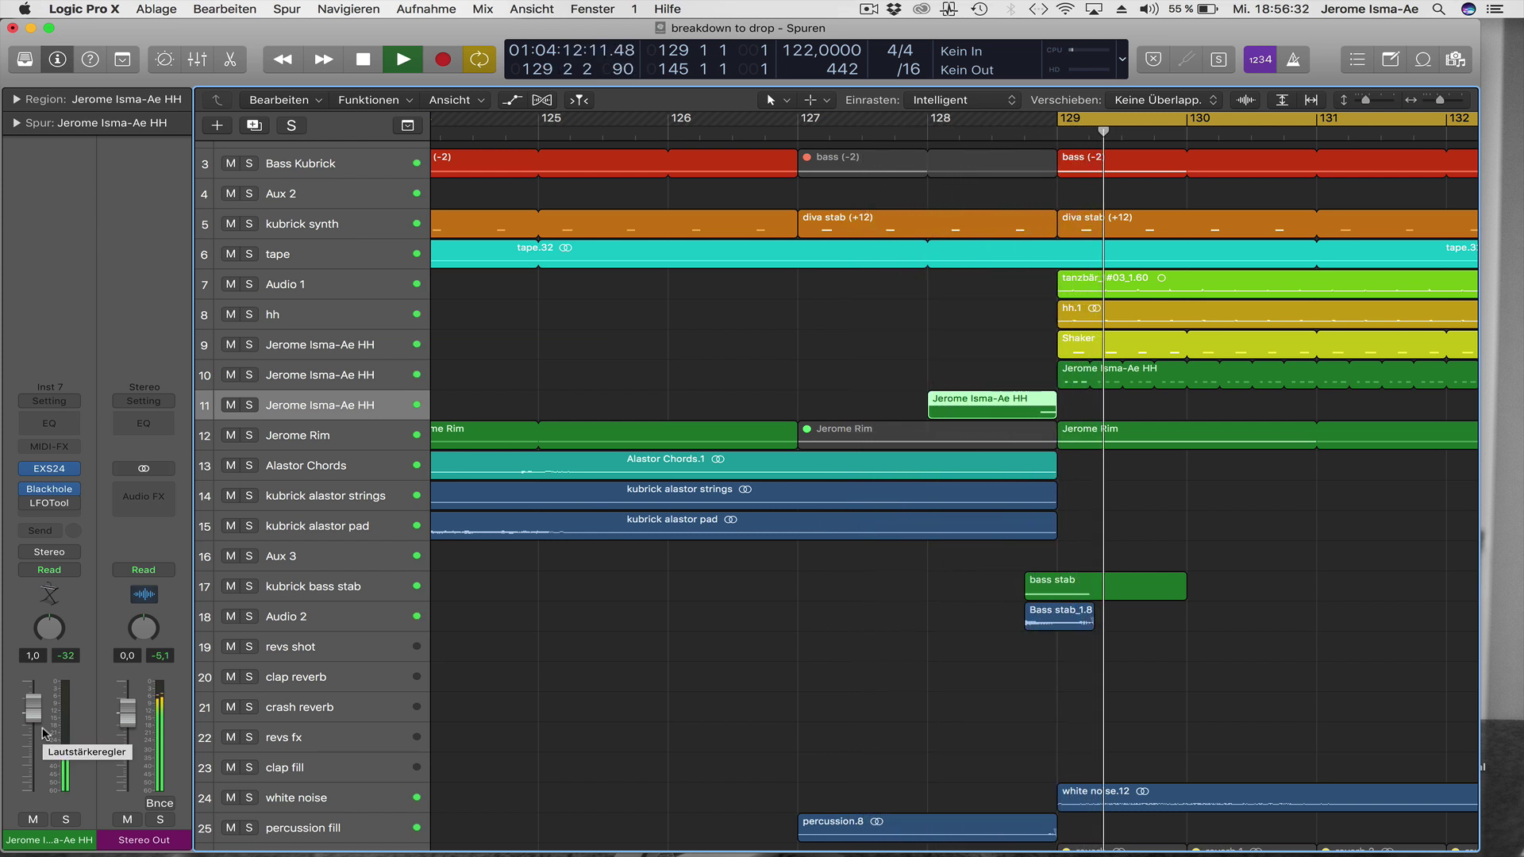
pyautogui.press('super+Left')
pyautogui.press('super+Left')
pyautogui.press('super+Left')
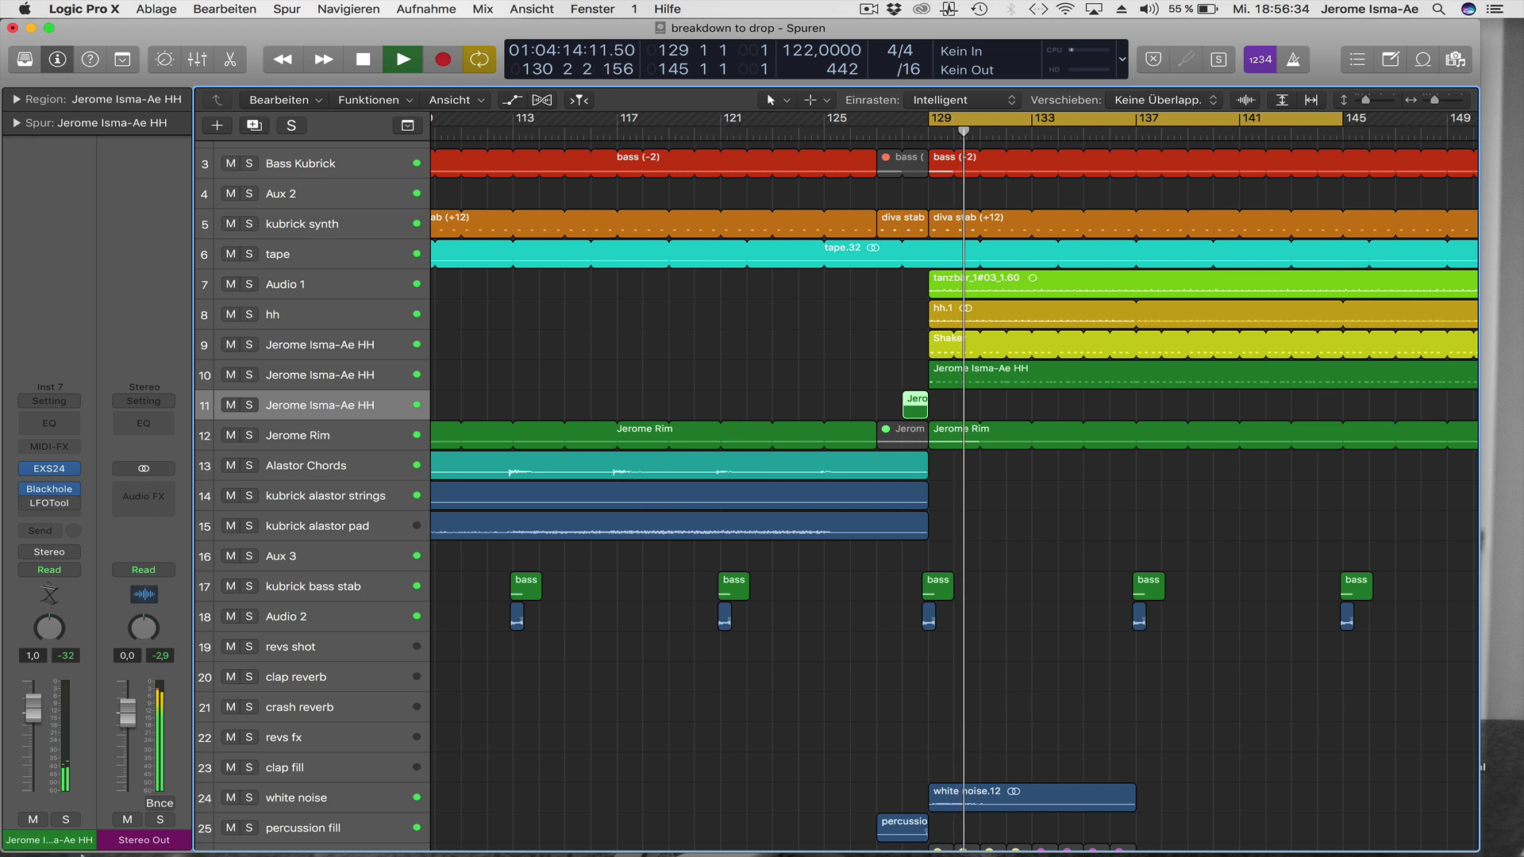
pyautogui.click(697, 402)
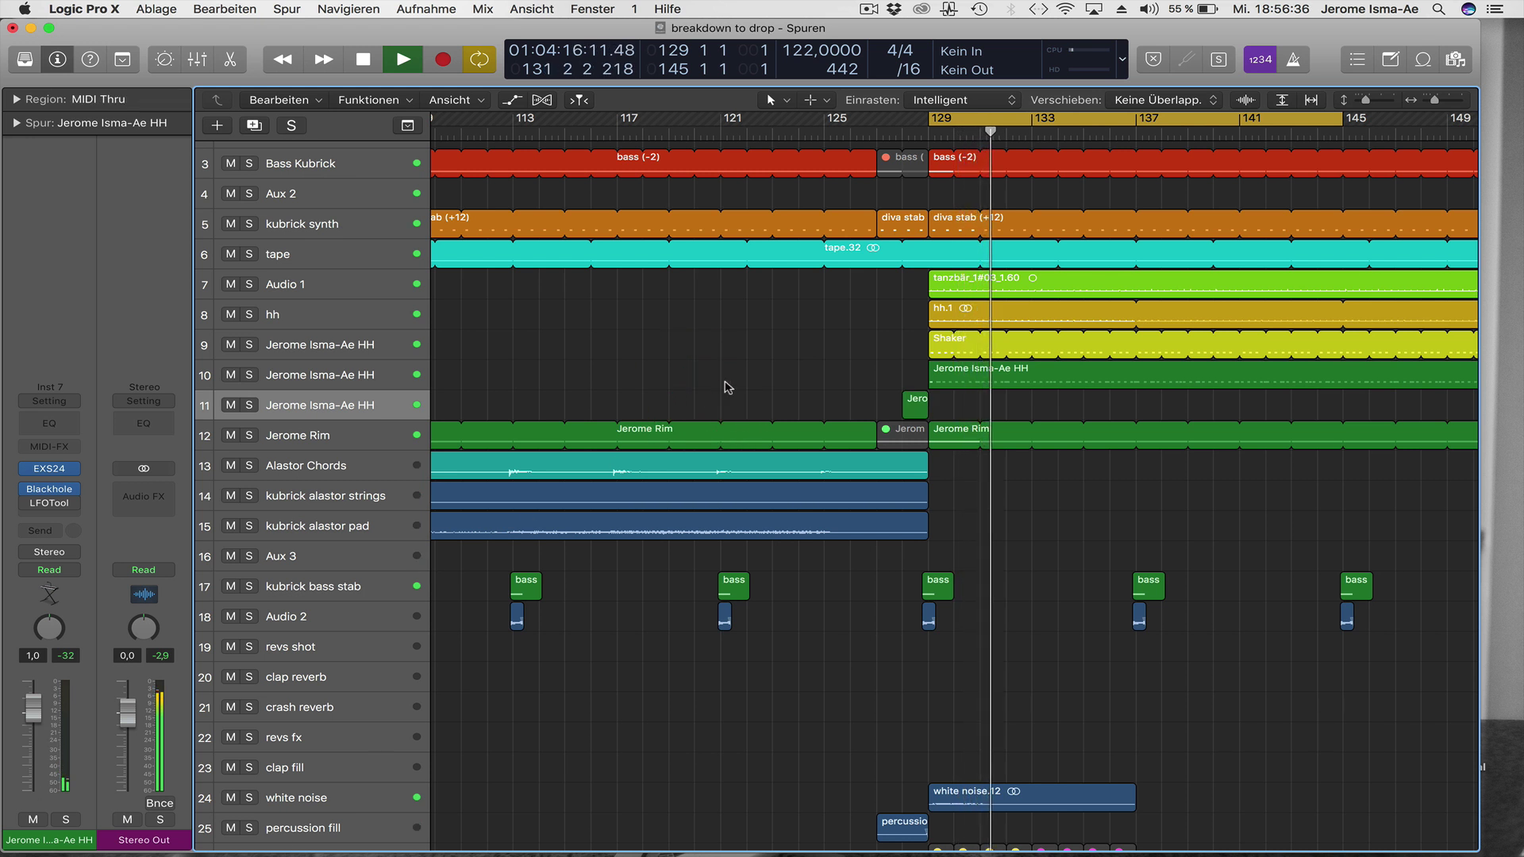
pyautogui.click(734, 384)
pyautogui.press('space')
# Rename track 11 as "ride reverb" and track 10 as "909 ride".
pyautogui.doubleClick(301, 408)
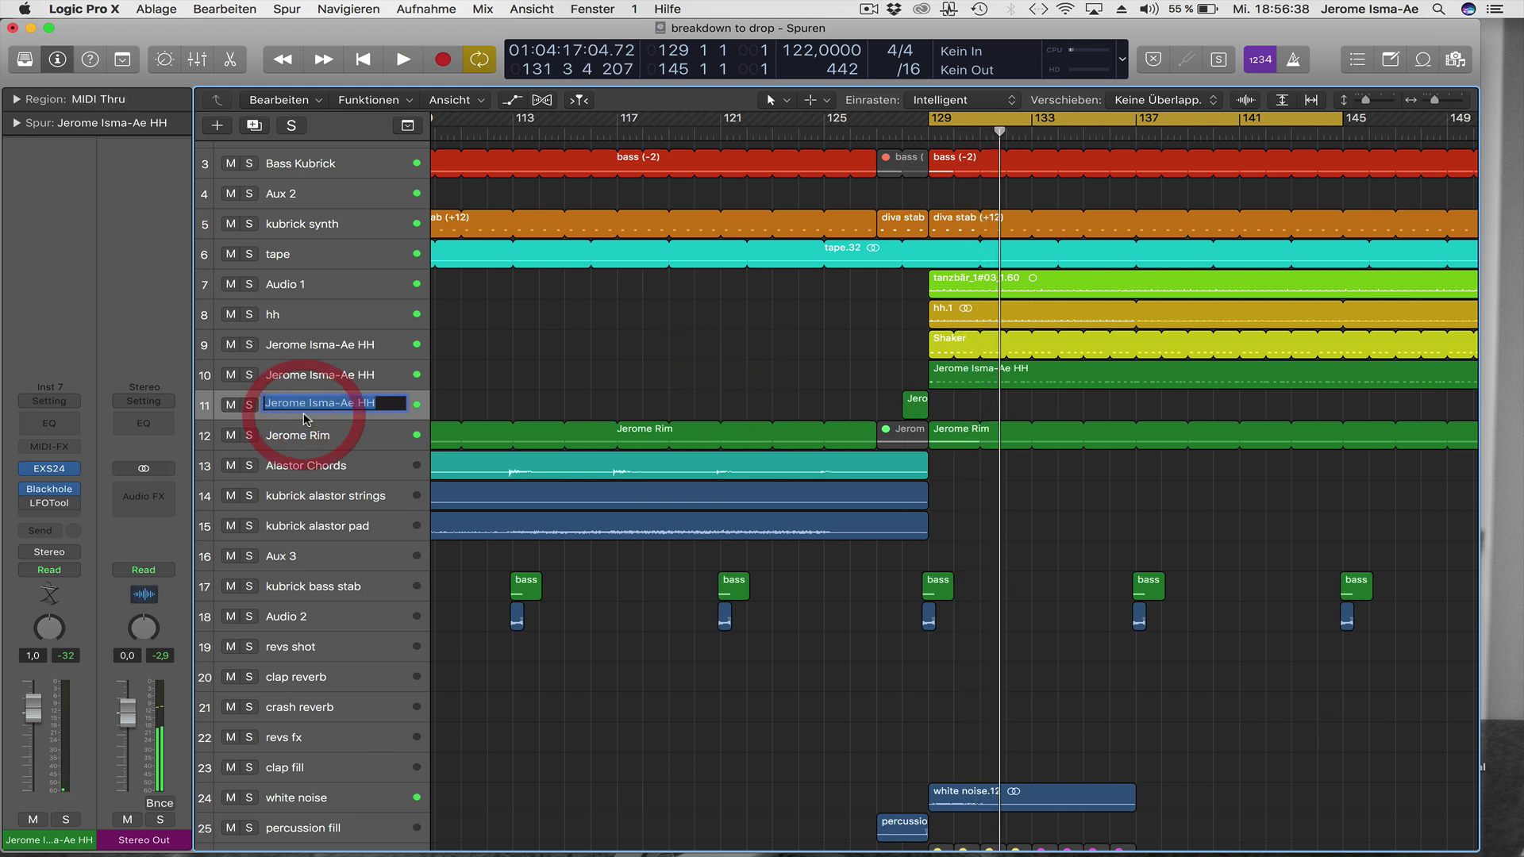
pyautogui.write('ride reverb')
pyautogui.press('Return')
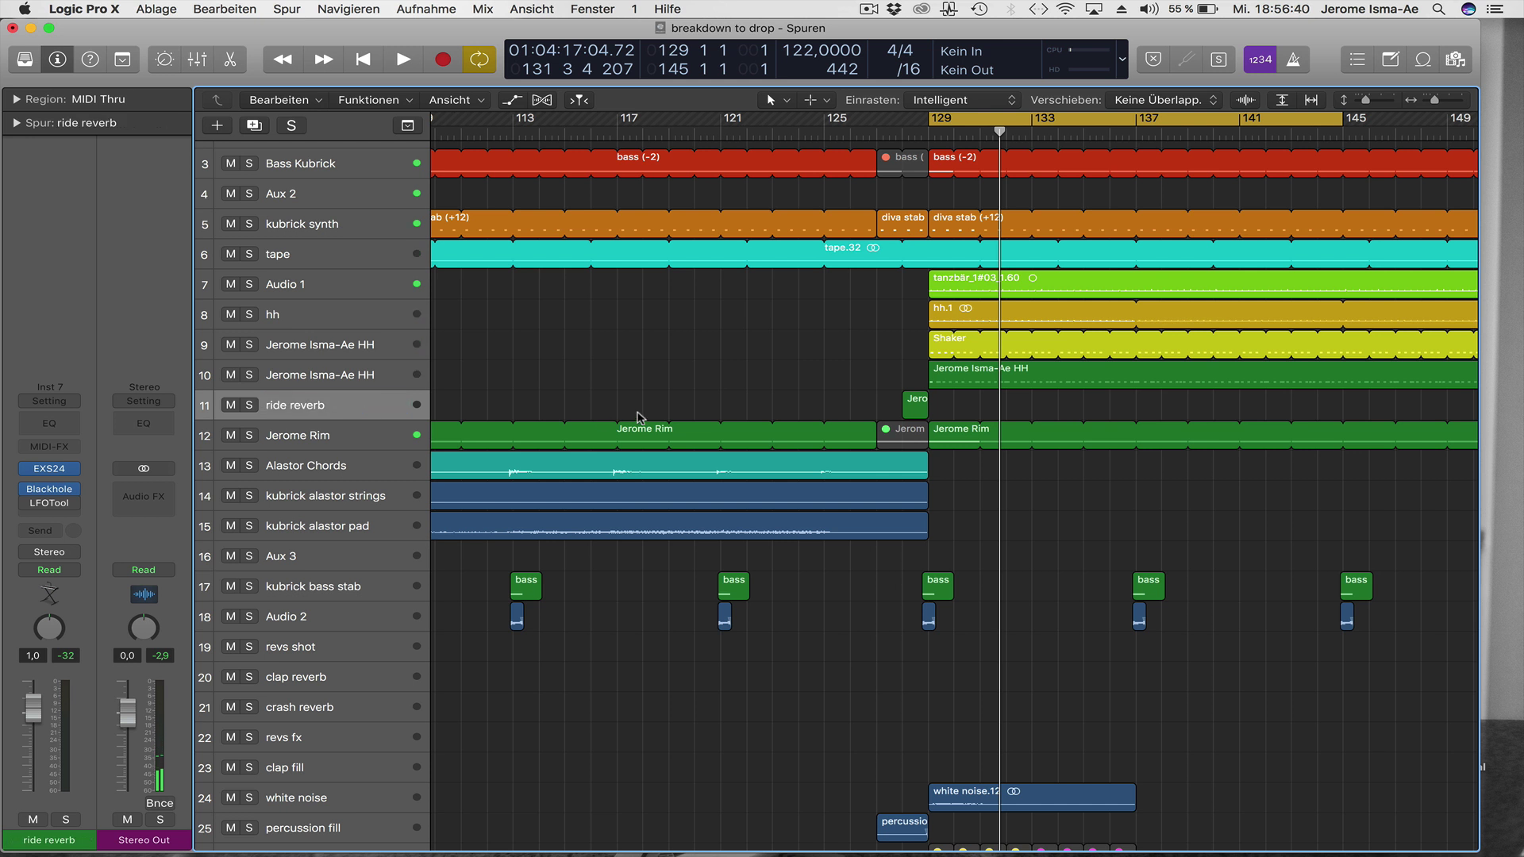
pyautogui.doubleClick(301, 372)
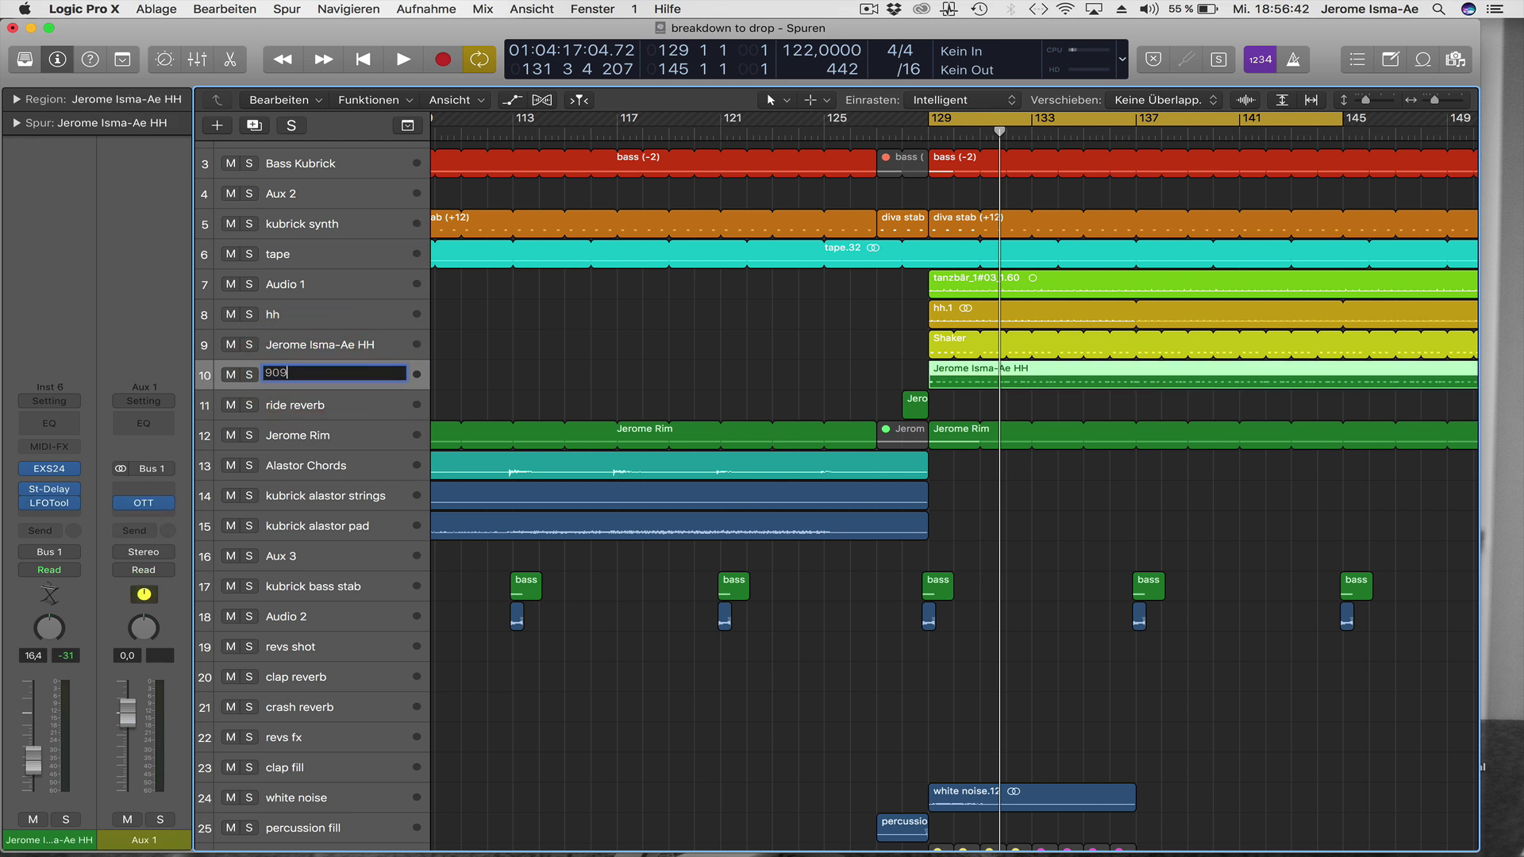
pyautogui.write('909 ride')
pyautogui.press('Return')
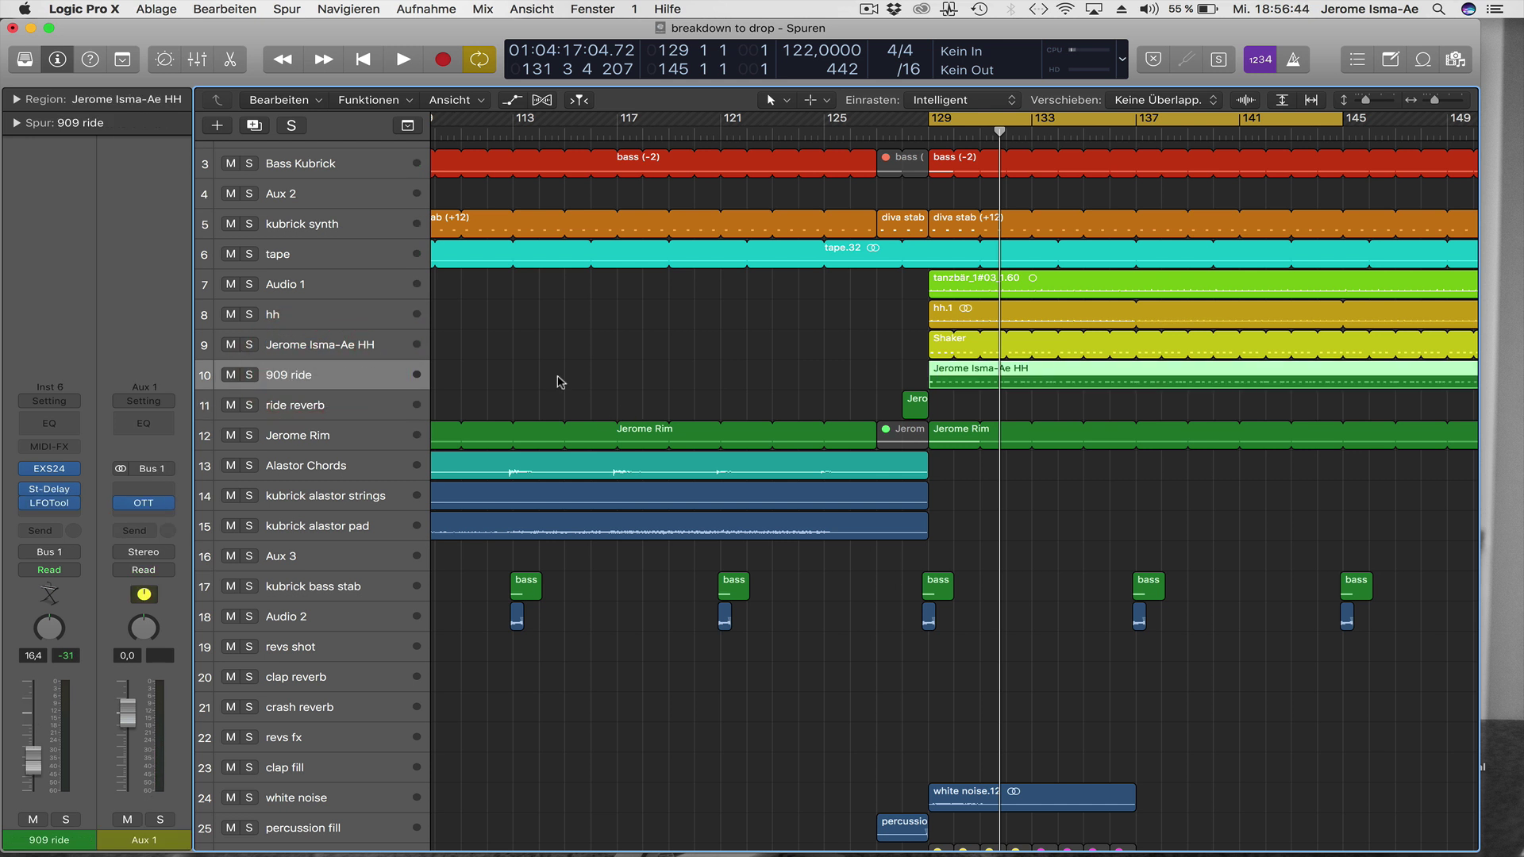
# Name the regions on the 909 ride and ride reverb tracks after their tracks.
pyautogui.moveTo(624, 366); pyautogui.dragTo(948, 412)
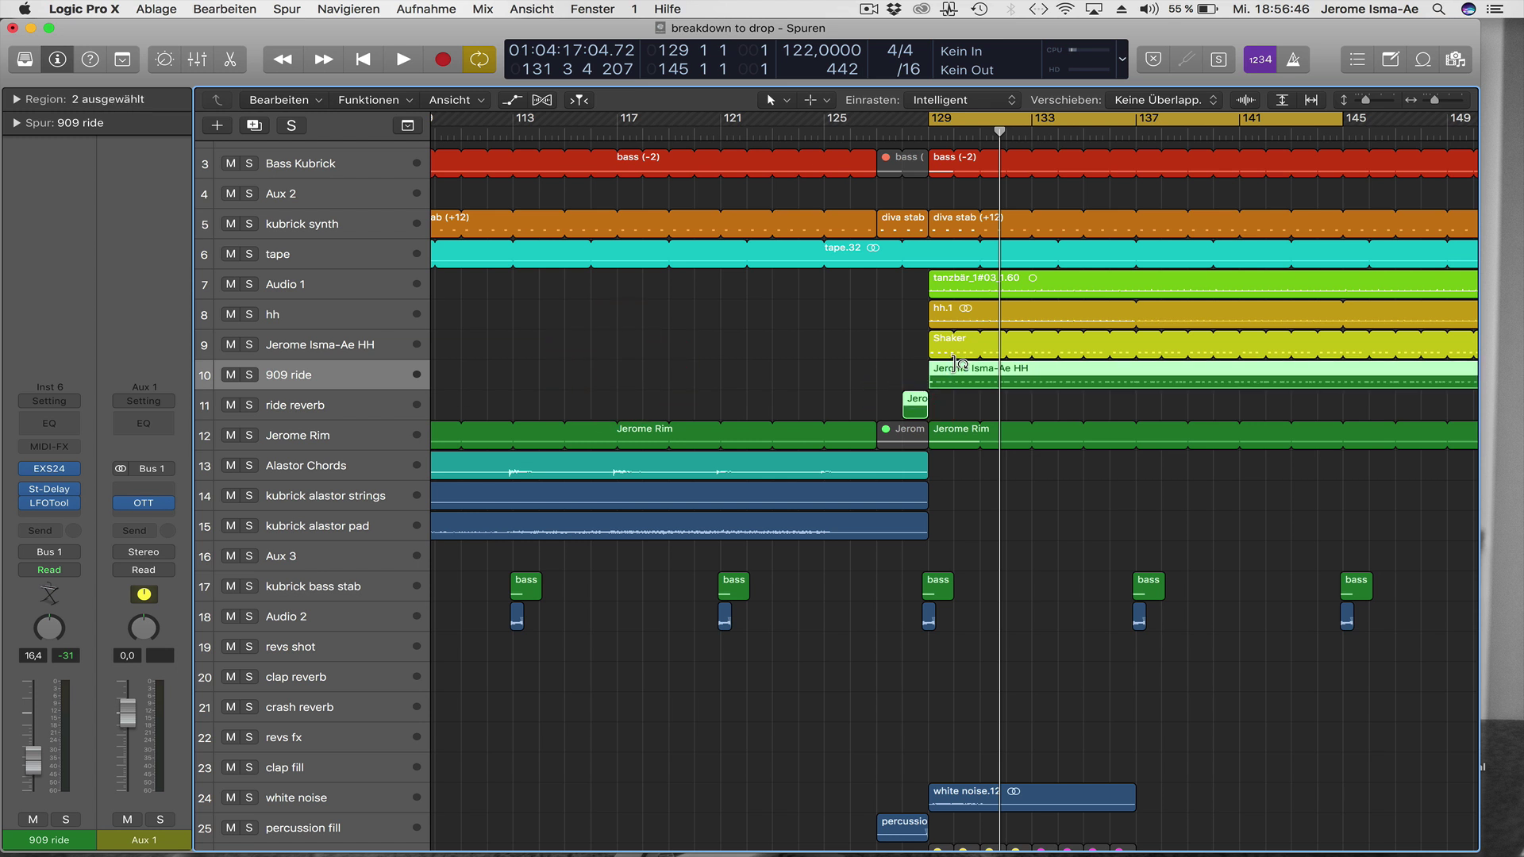
pyautogui.press('Escape')
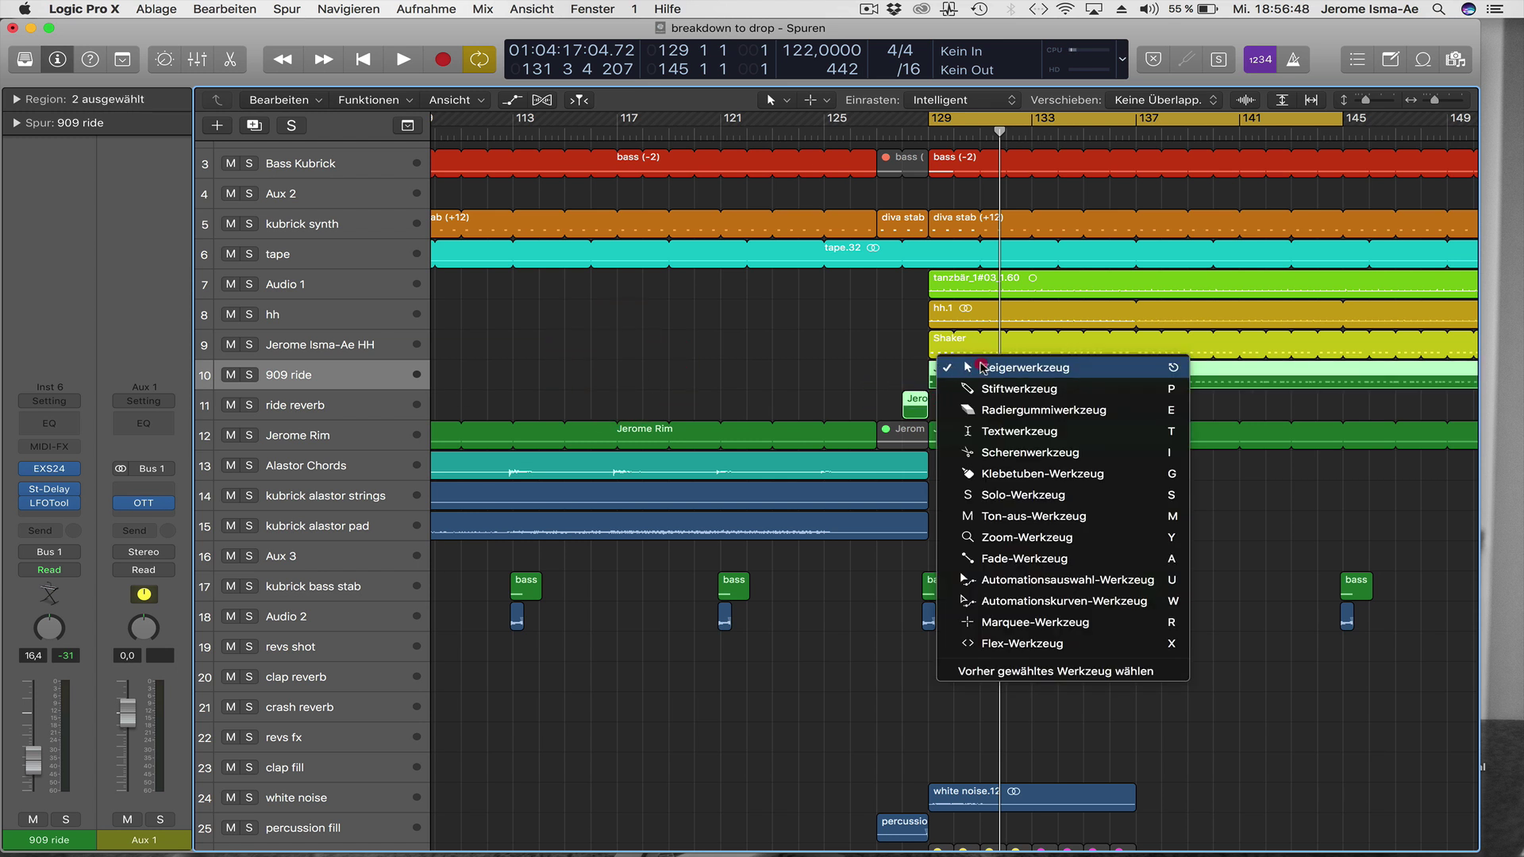
pyautogui.click(982, 367)
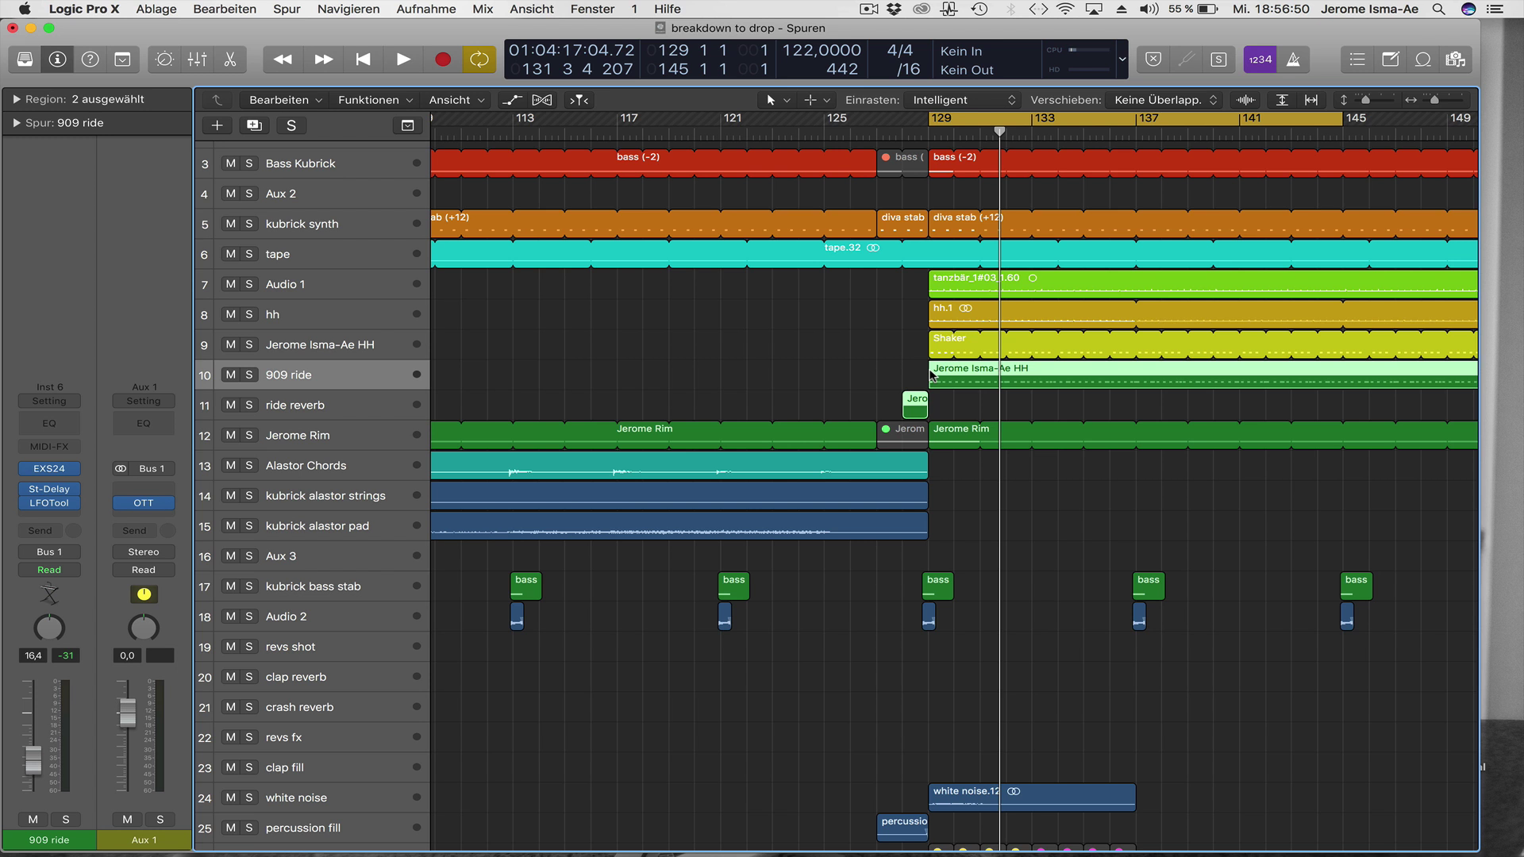
pyautogui.rightClick(931, 376)
pyautogui.moveTo(1071, 600)
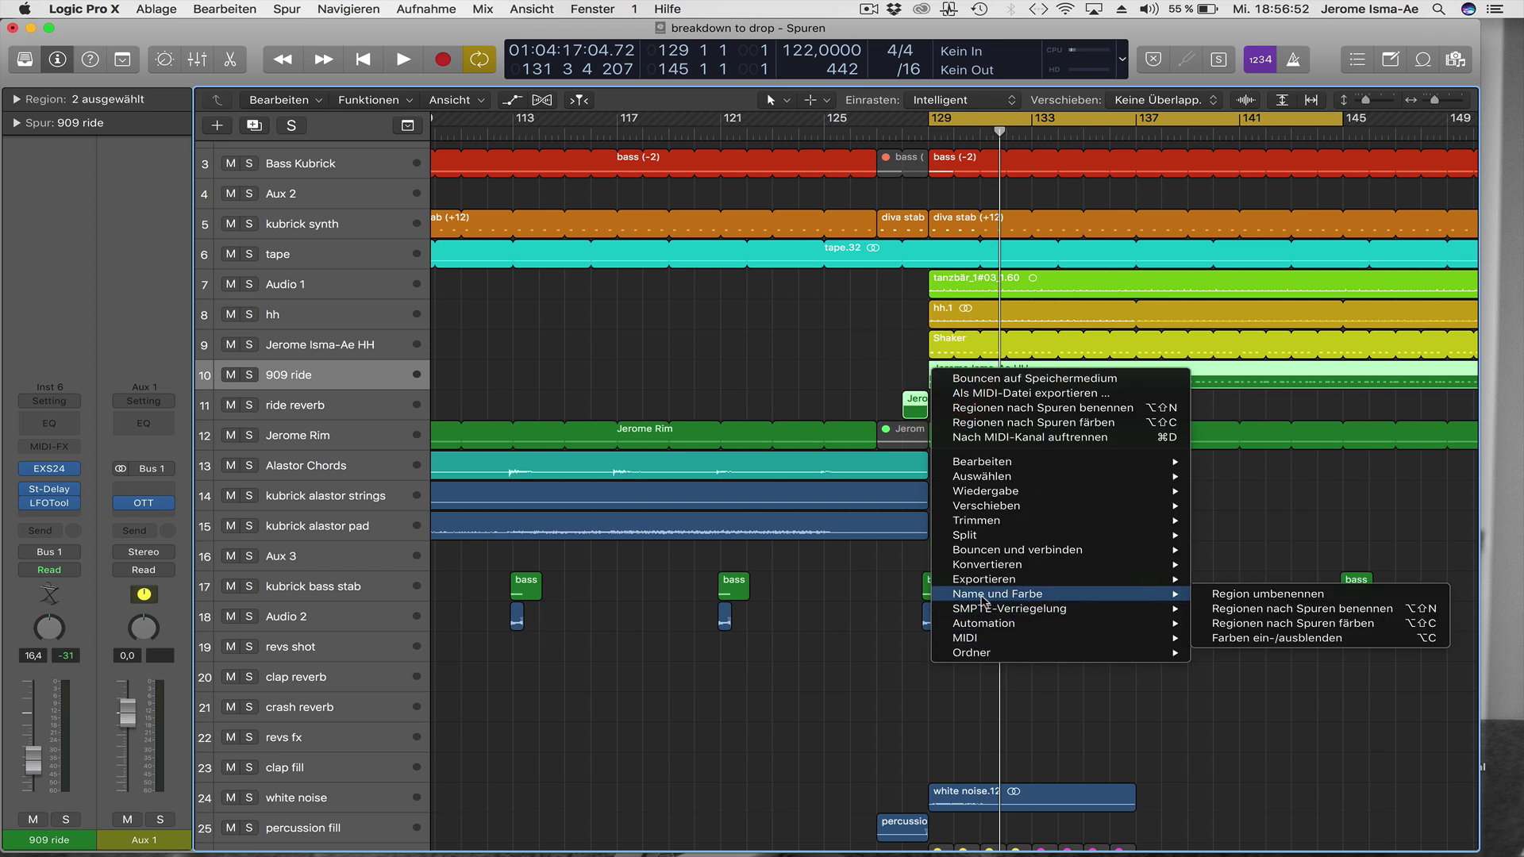
pyautogui.click(1269, 608)
pyautogui.click(786, 356)
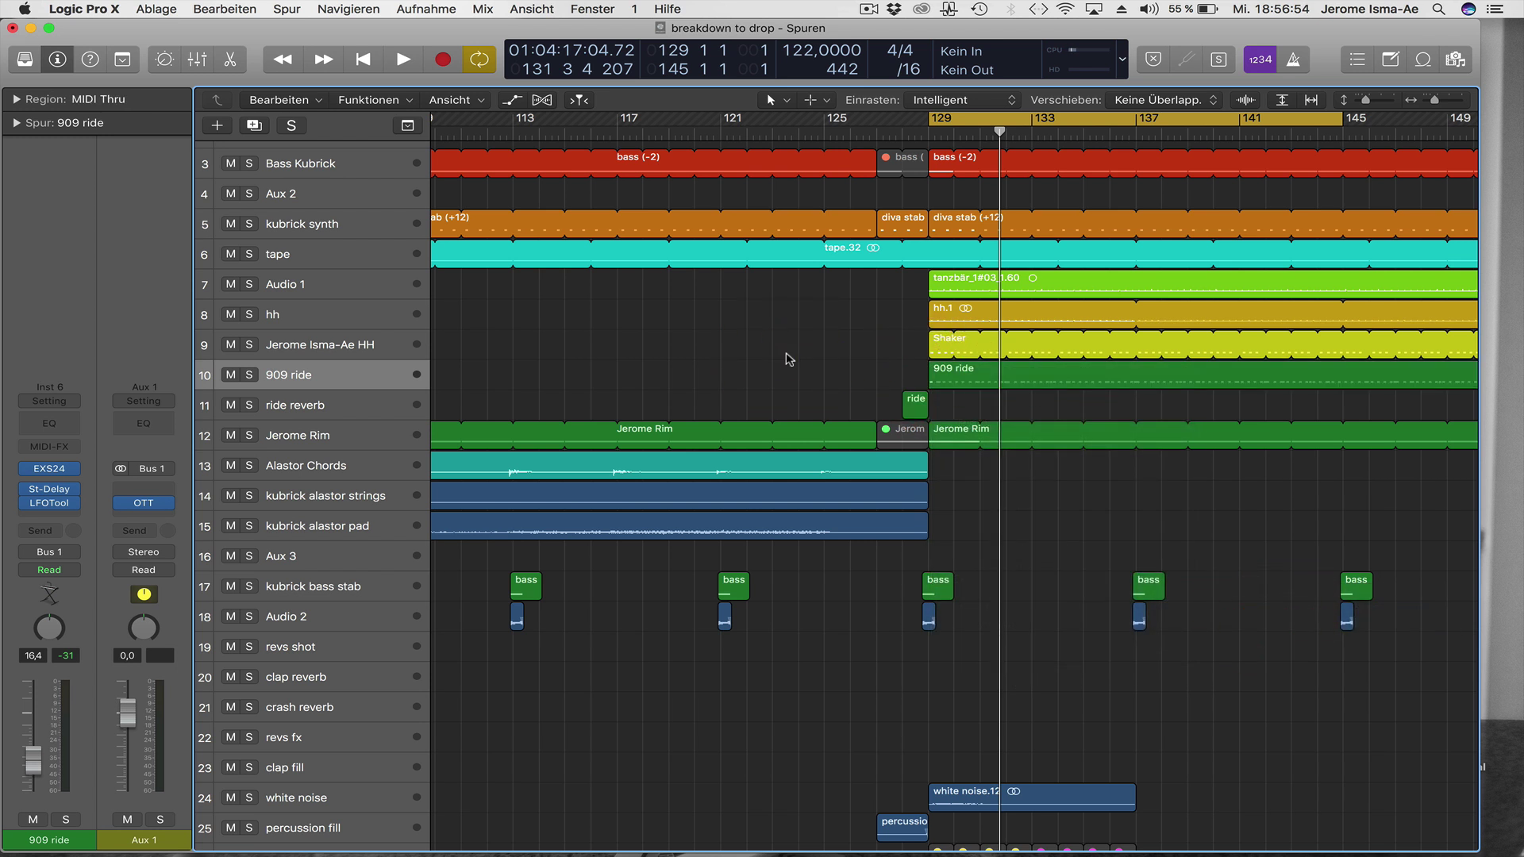
# Examine the muted regions on the synth fx pad track and audition the first reverb region in the audio file editor.
pyautogui.press('super+Left')
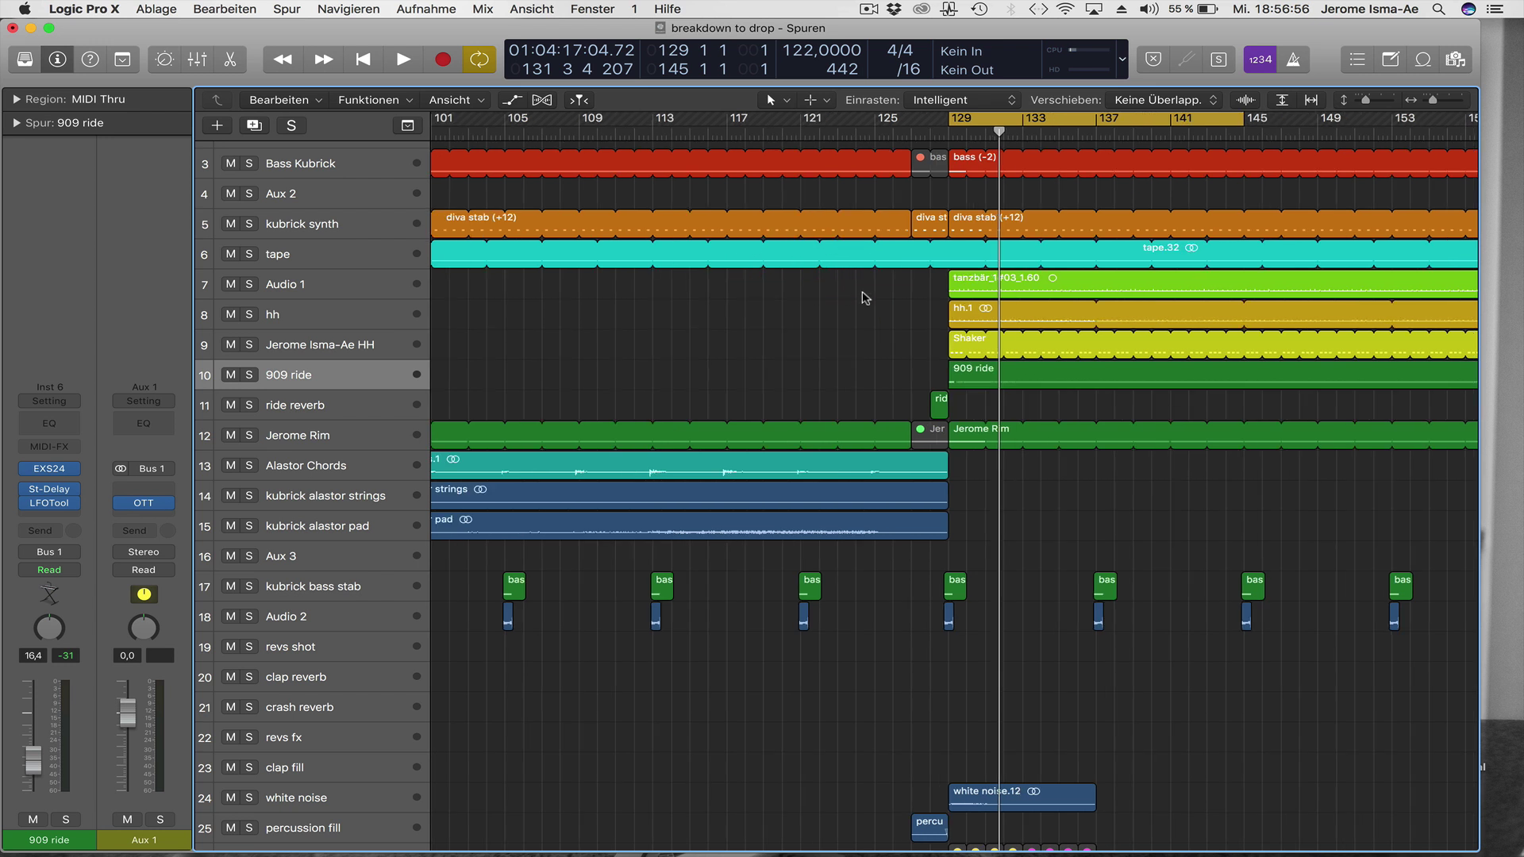
pyautogui.scroll(-2, 865, 299)
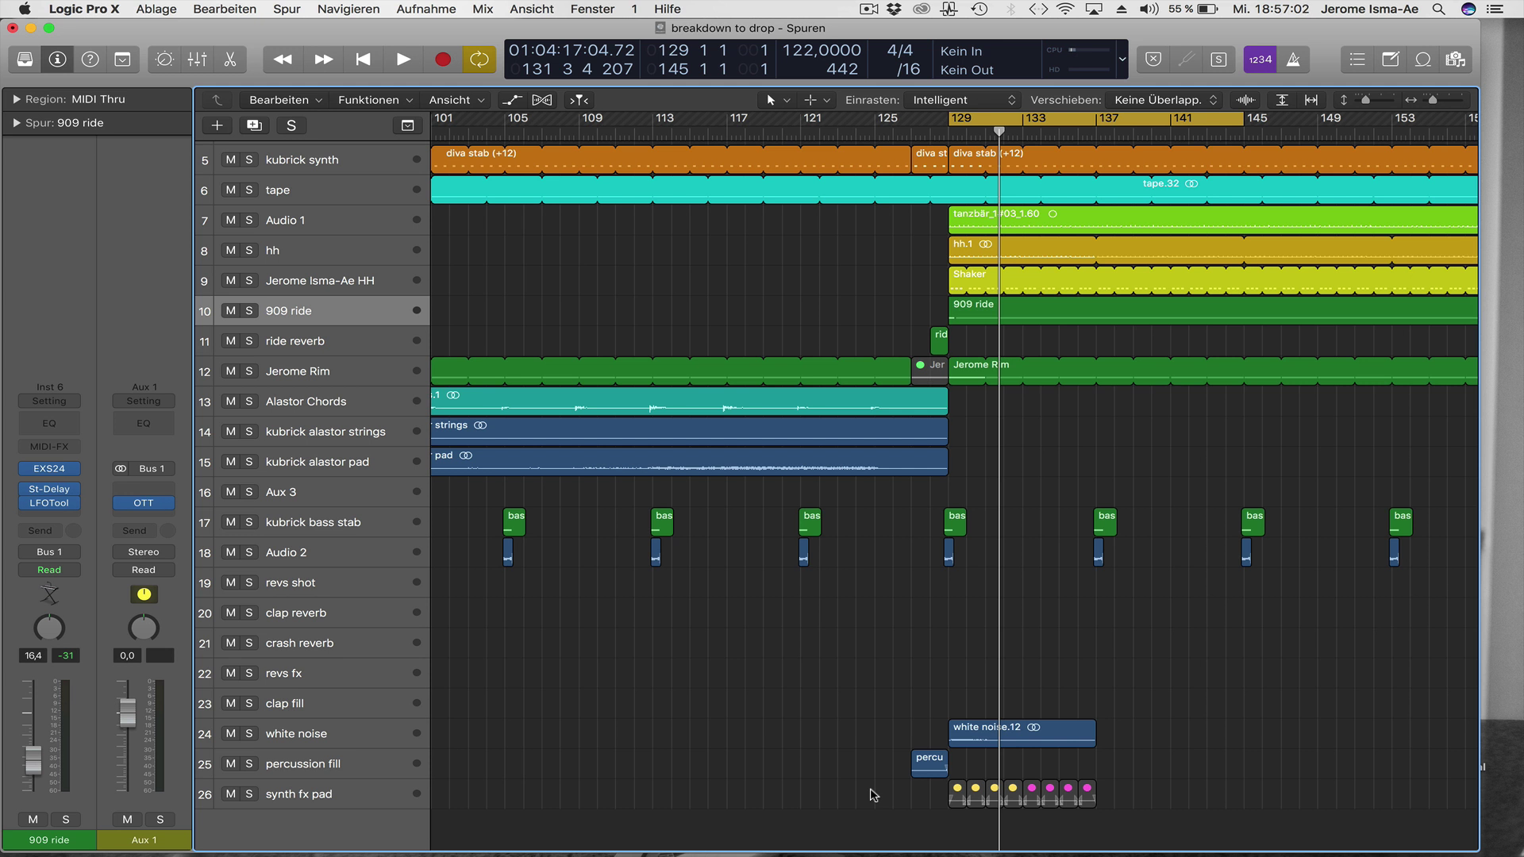
pyautogui.click(289, 796)
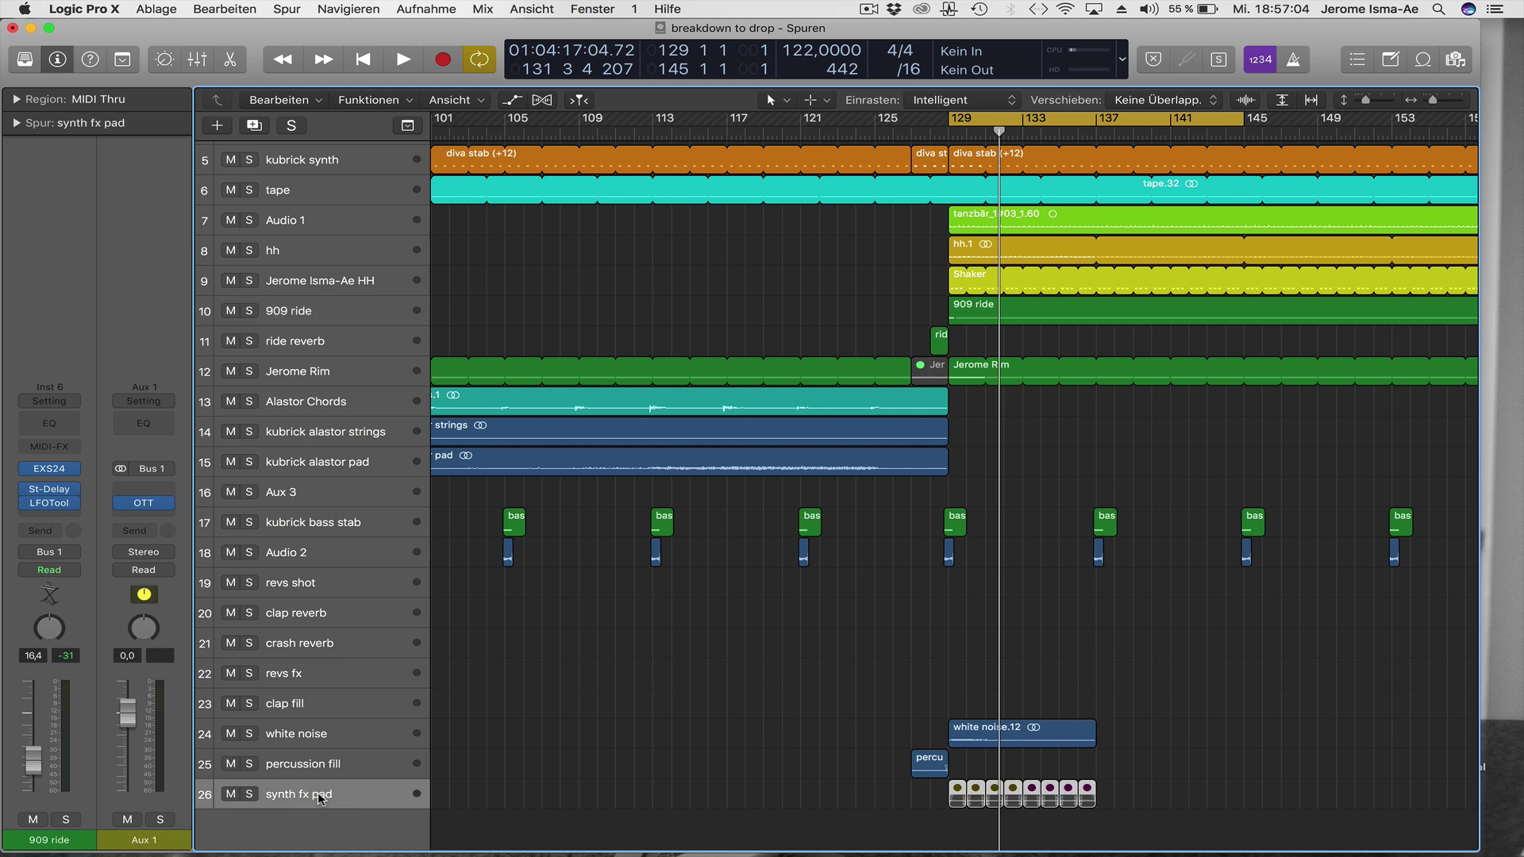
pyautogui.click(896, 798)
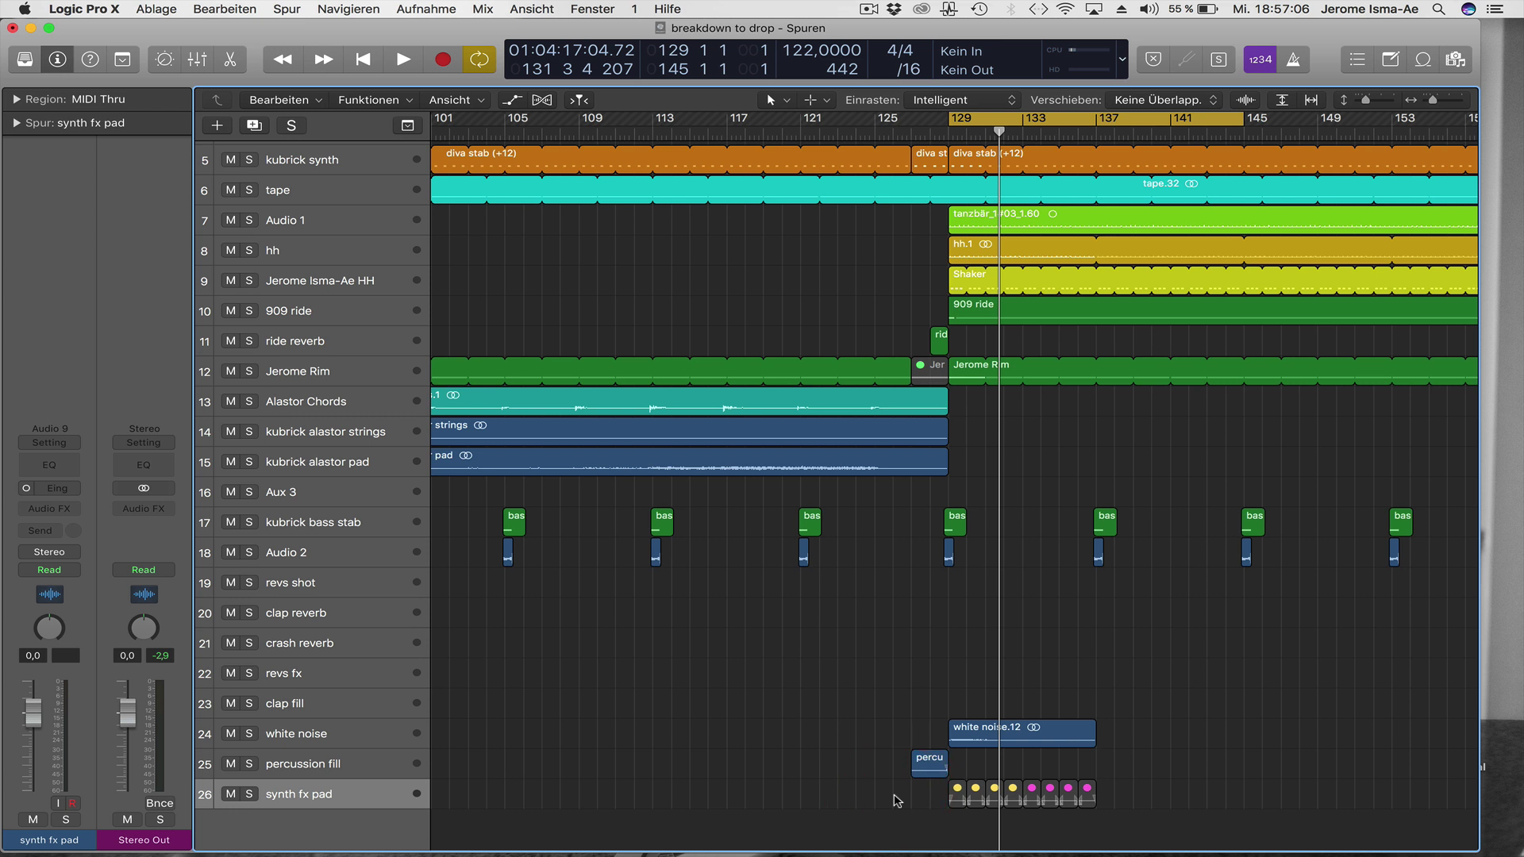
pyautogui.moveTo(926, 797); pyautogui.dragTo(1097, 800)
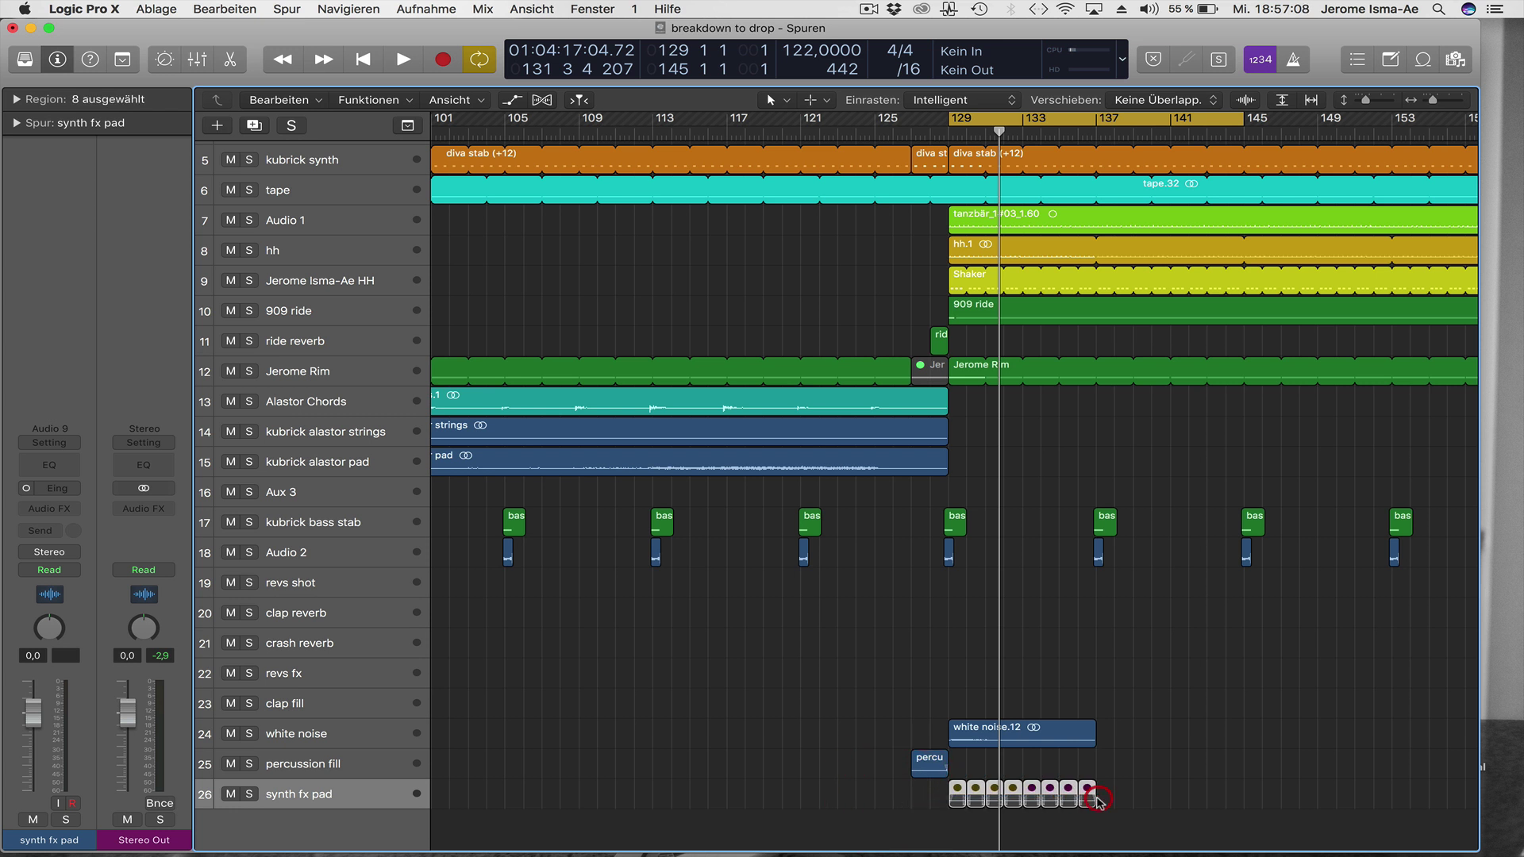
pyautogui.click(840, 784)
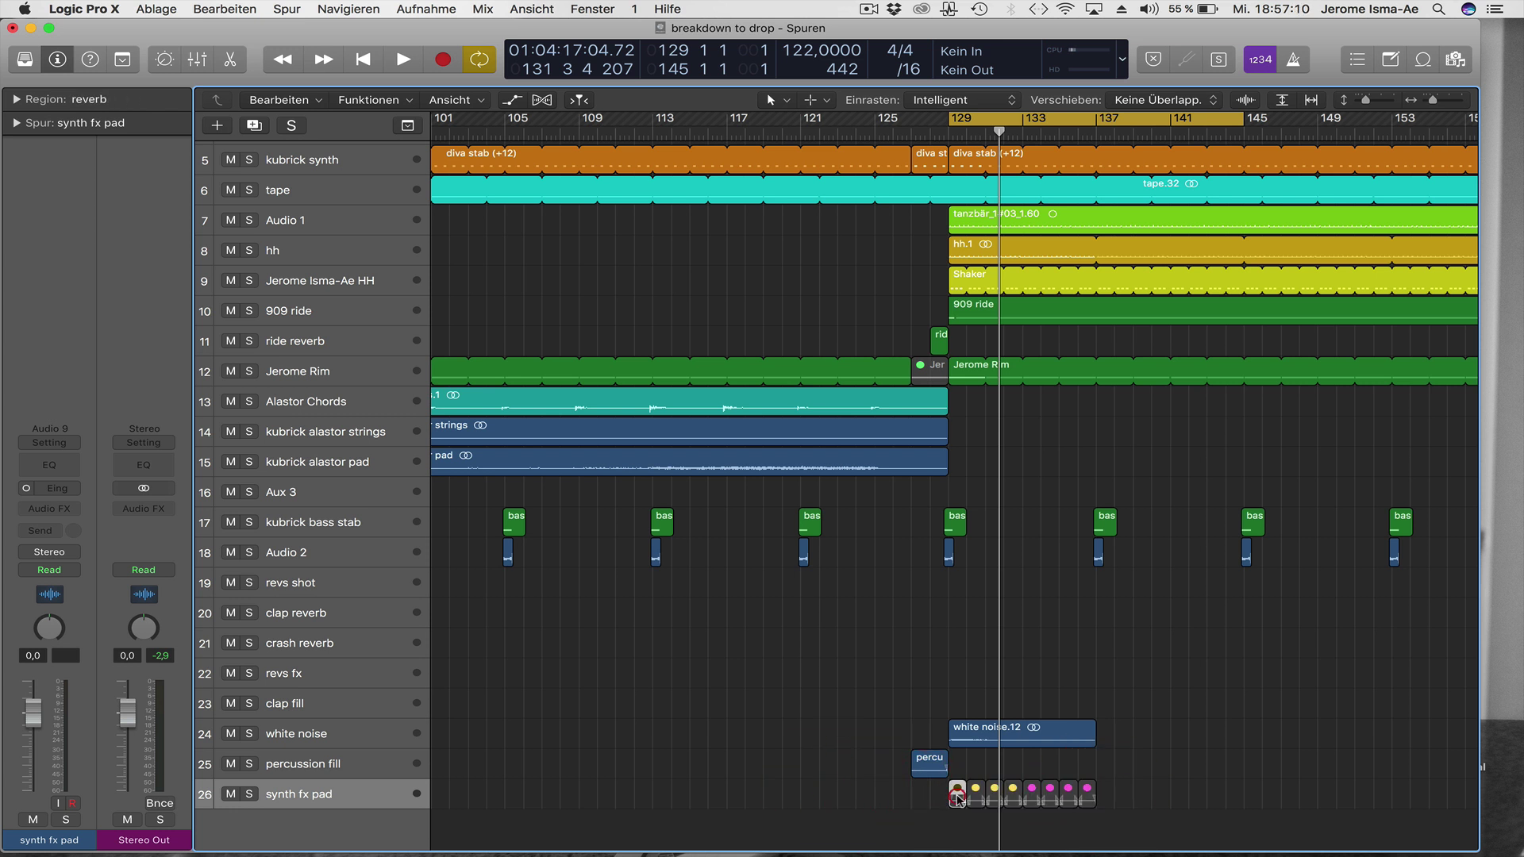
pyautogui.doubleClick(957, 798)
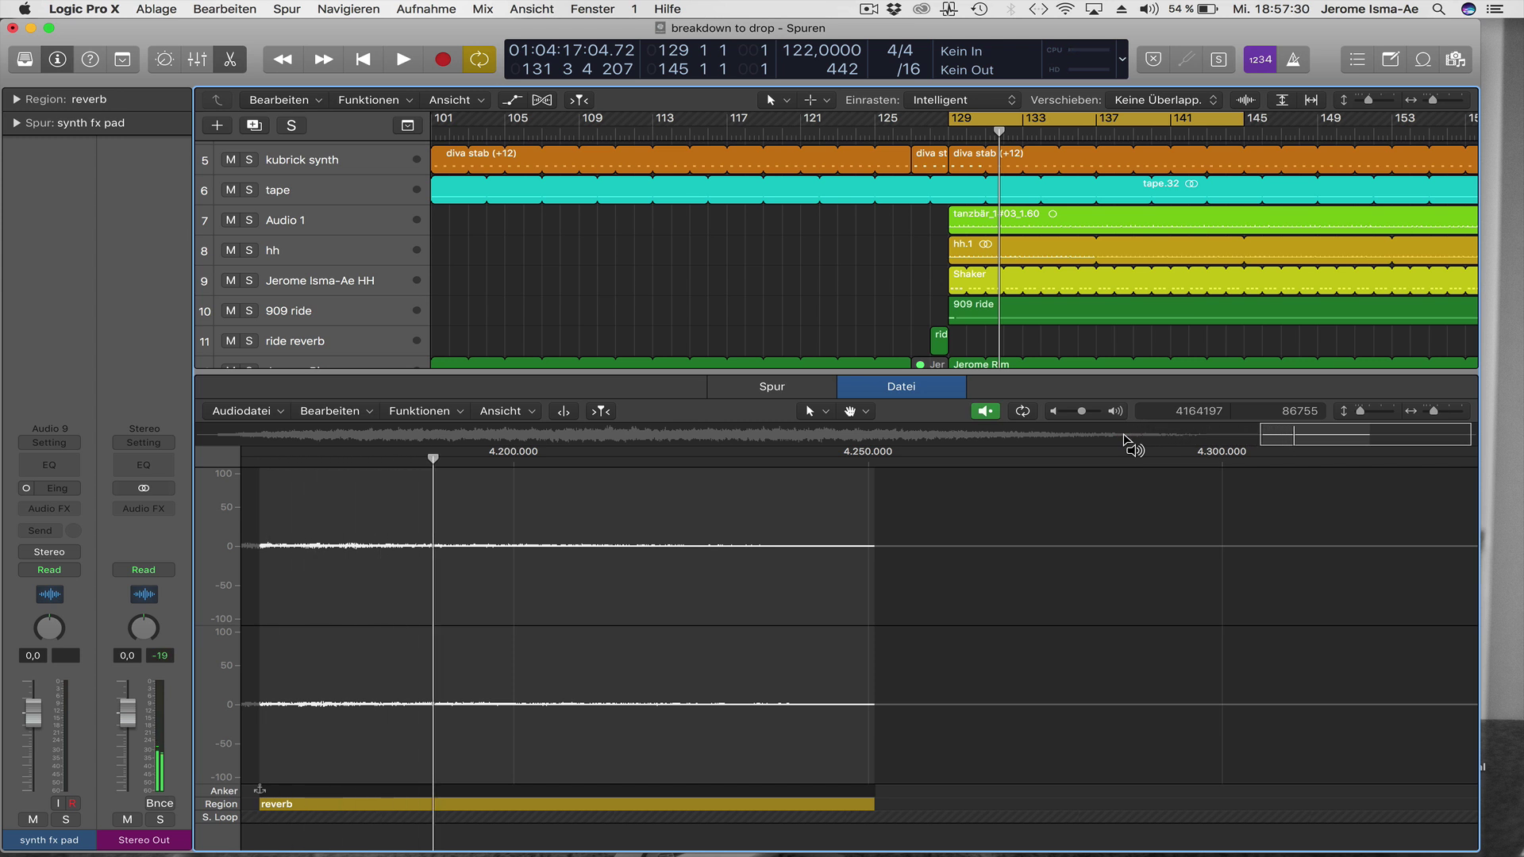
pyautogui.click(397, 580)
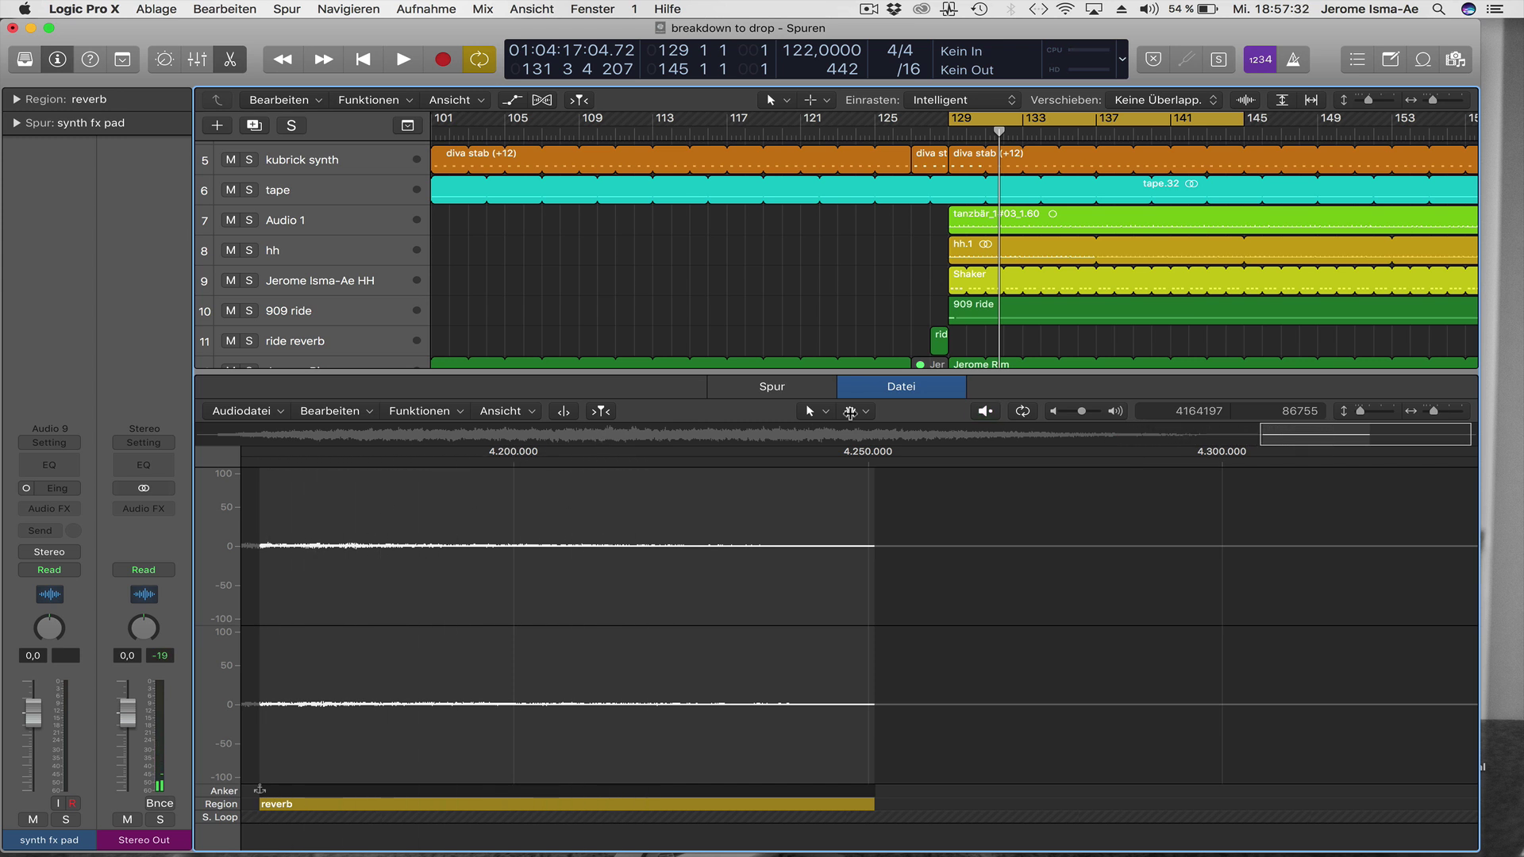
pyautogui.click(986, 411)
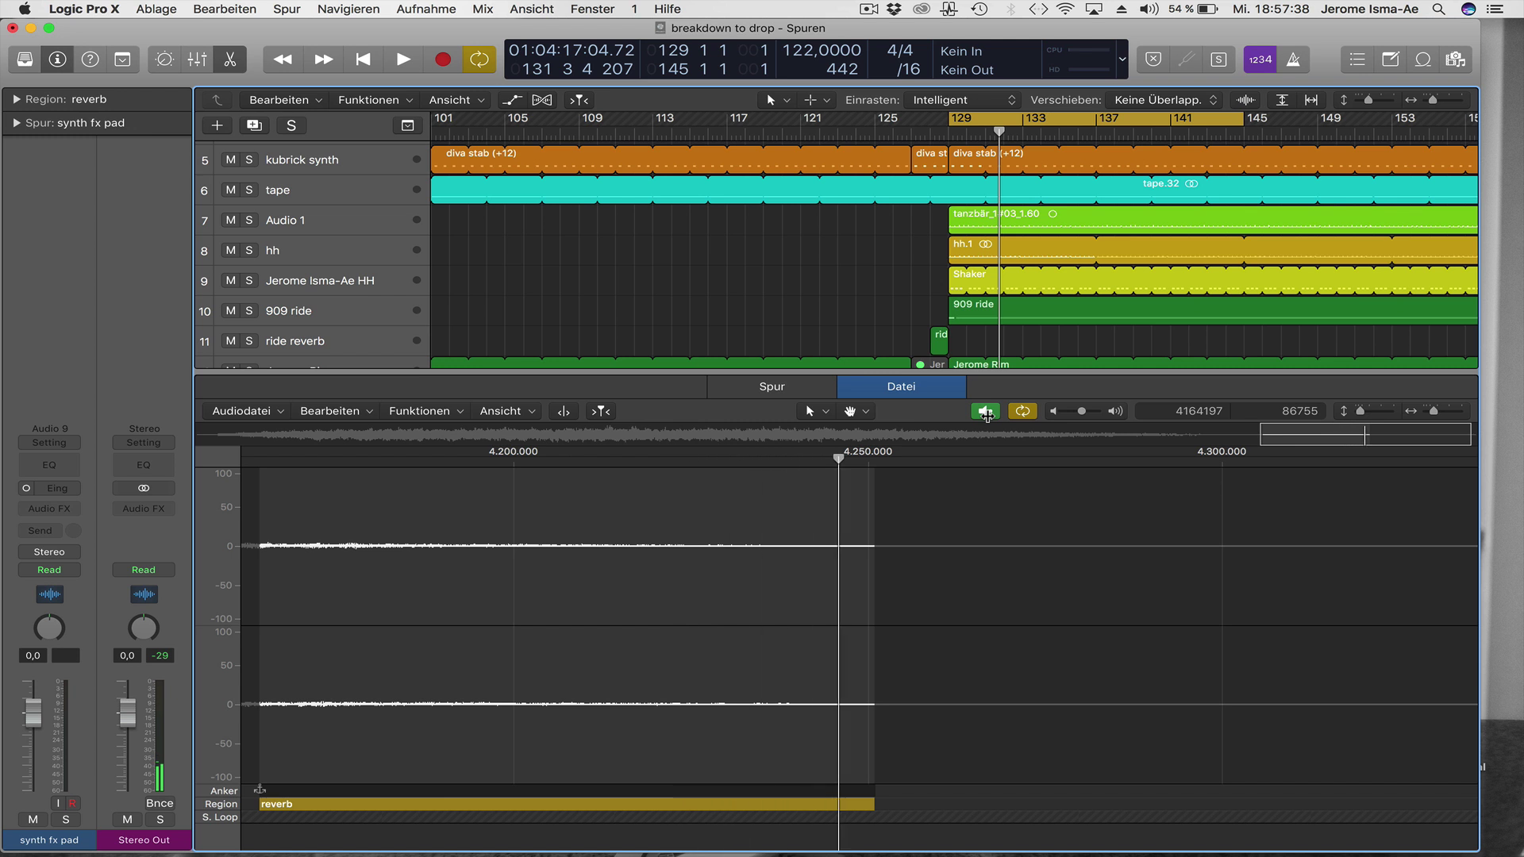
pyautogui.click(986, 411)
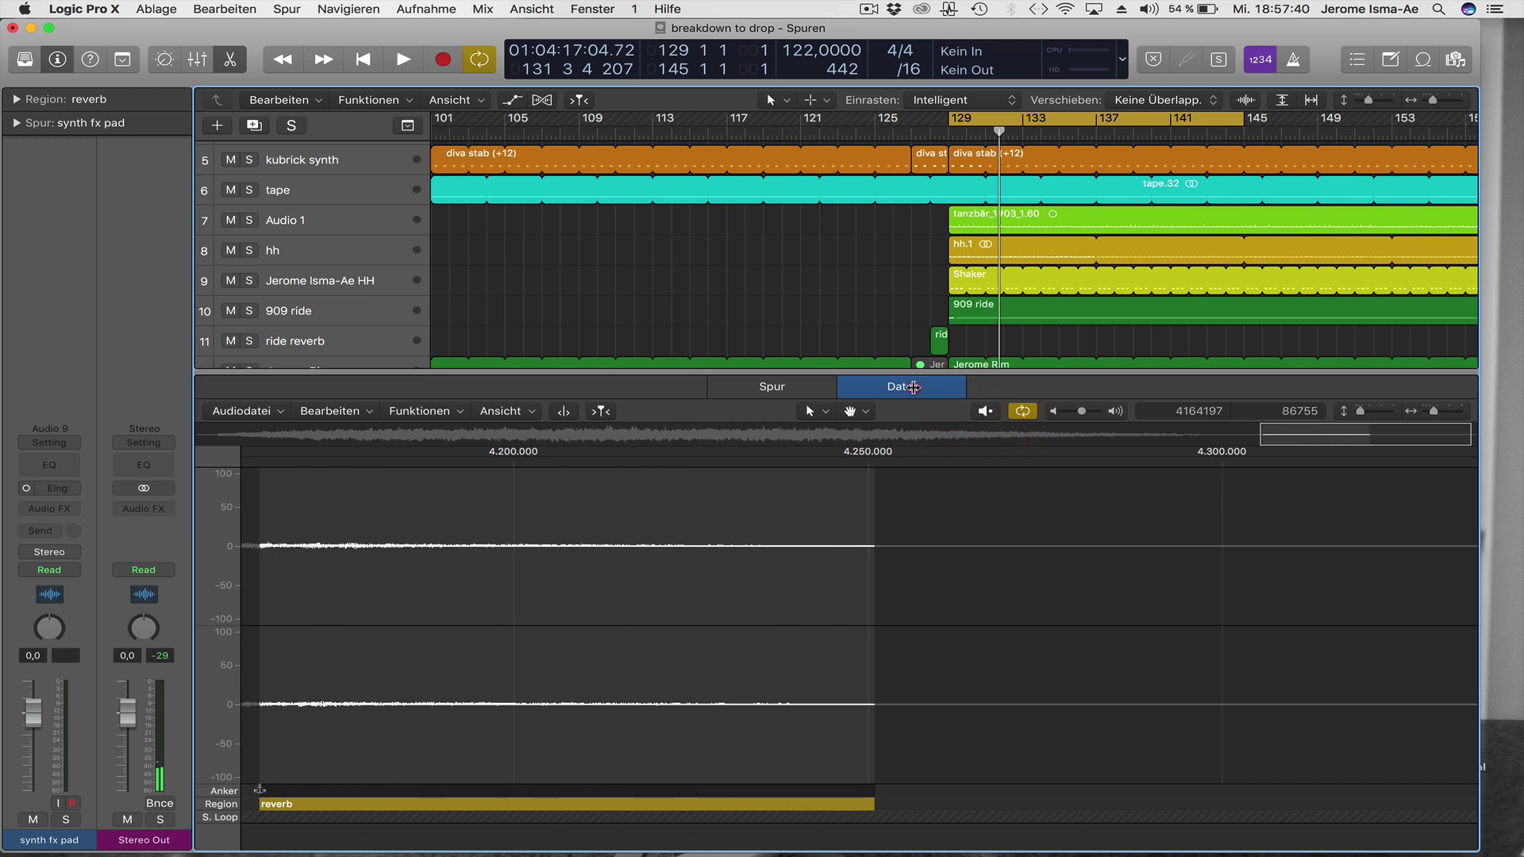
pyautogui.press('e')
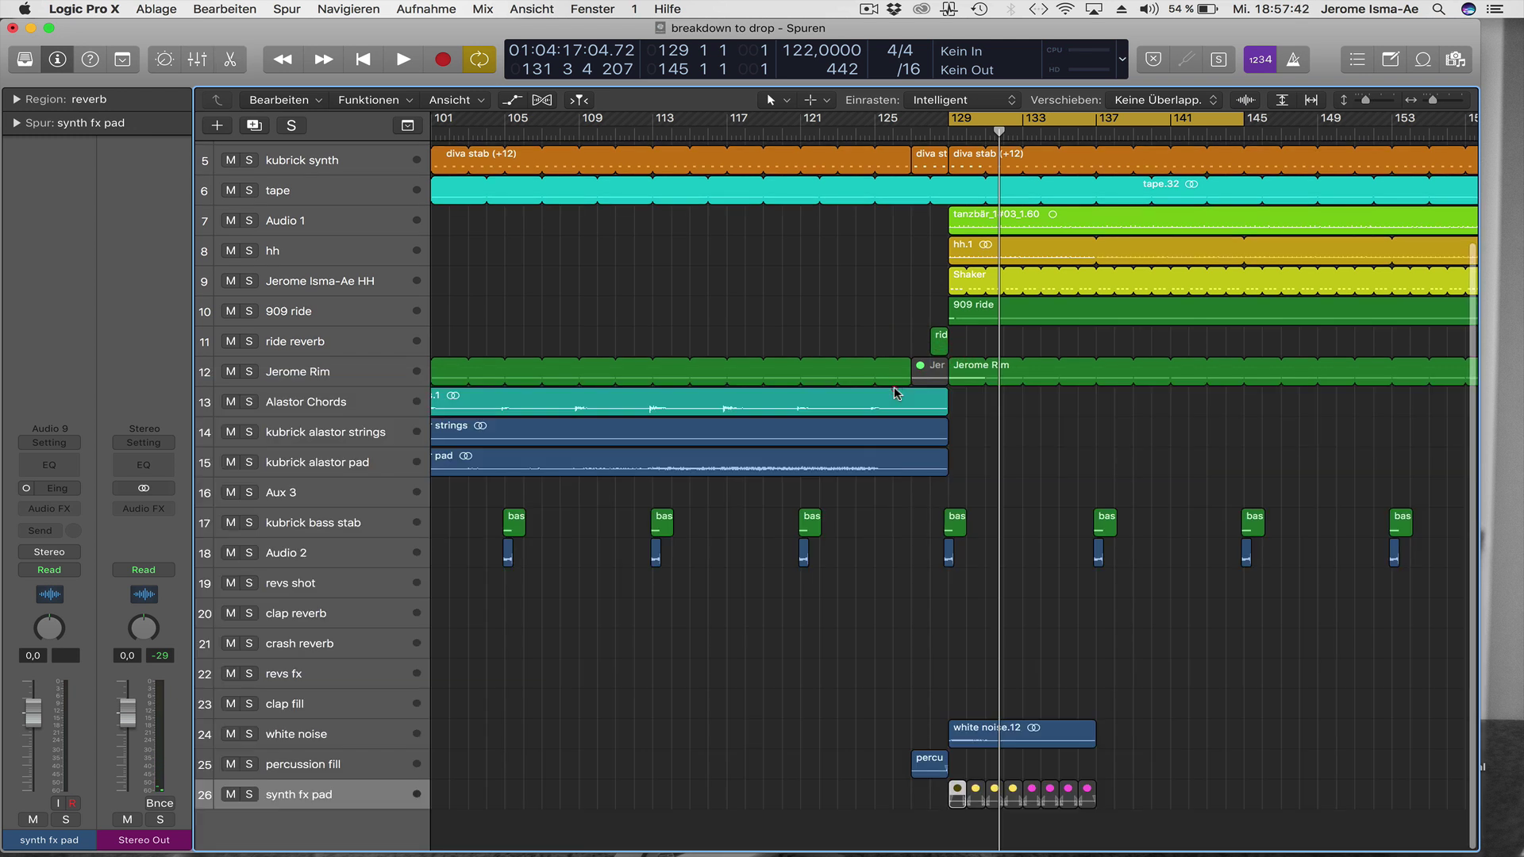
# Unmute the first four reverb regions on the synth fx pad track, covering bars 129 to 133.
pyautogui.click(883, 670)
pyautogui.press('super+Right')
pyautogui.press('super+Right')
pyautogui.moveTo(823, 804); pyautogui.dragTo(1029, 796)
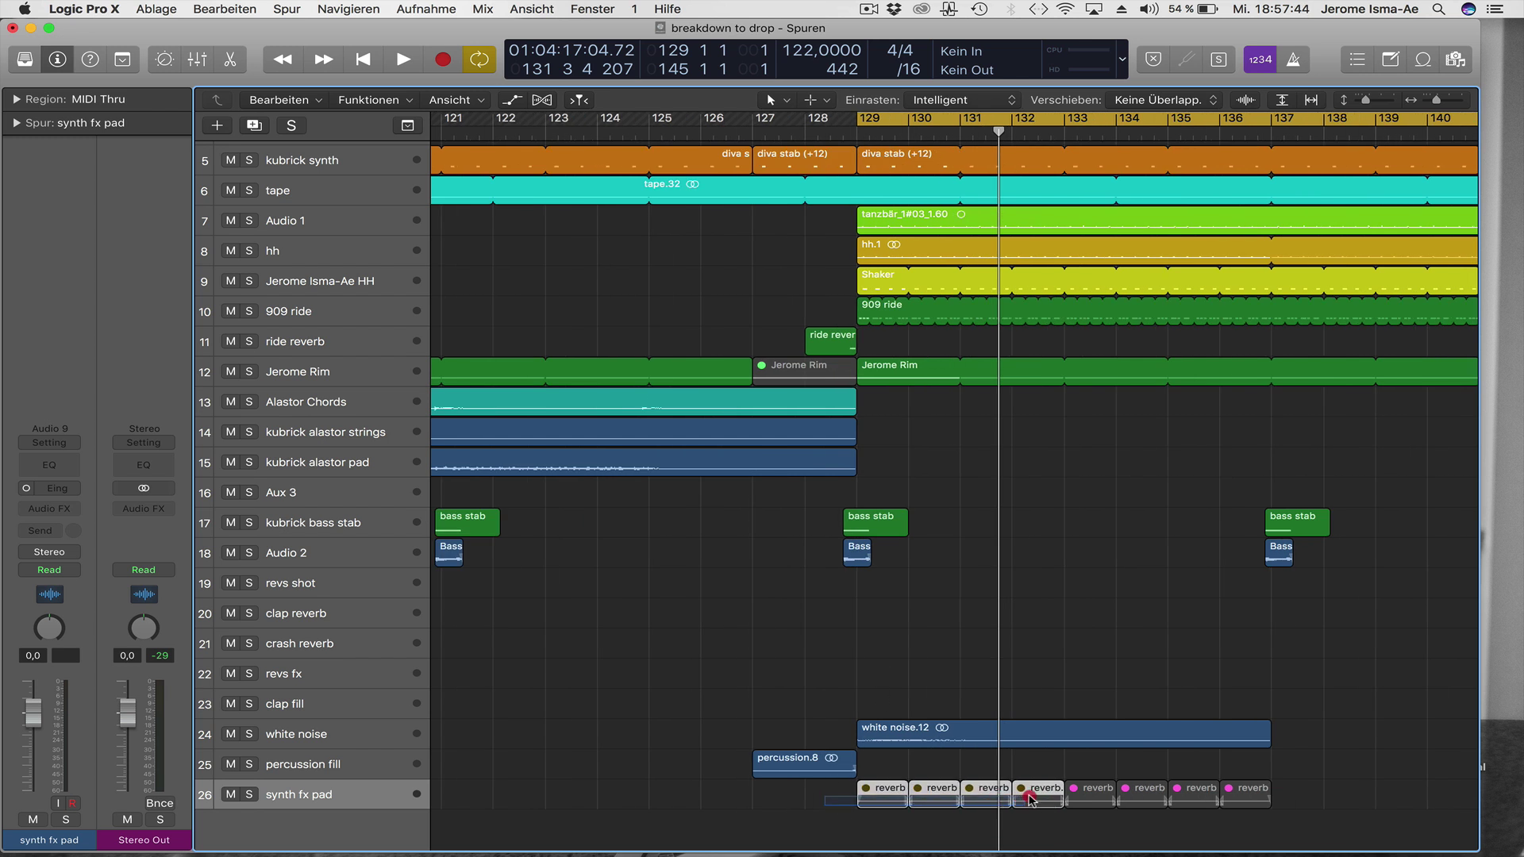
pyautogui.press('m')
# Set the cycle range to bars 129 to 133 and play back the synth fx pad track soloed.
pyautogui.moveTo(884, 121); pyautogui.dragTo(1065, 121)
pyautogui.click(248, 795)
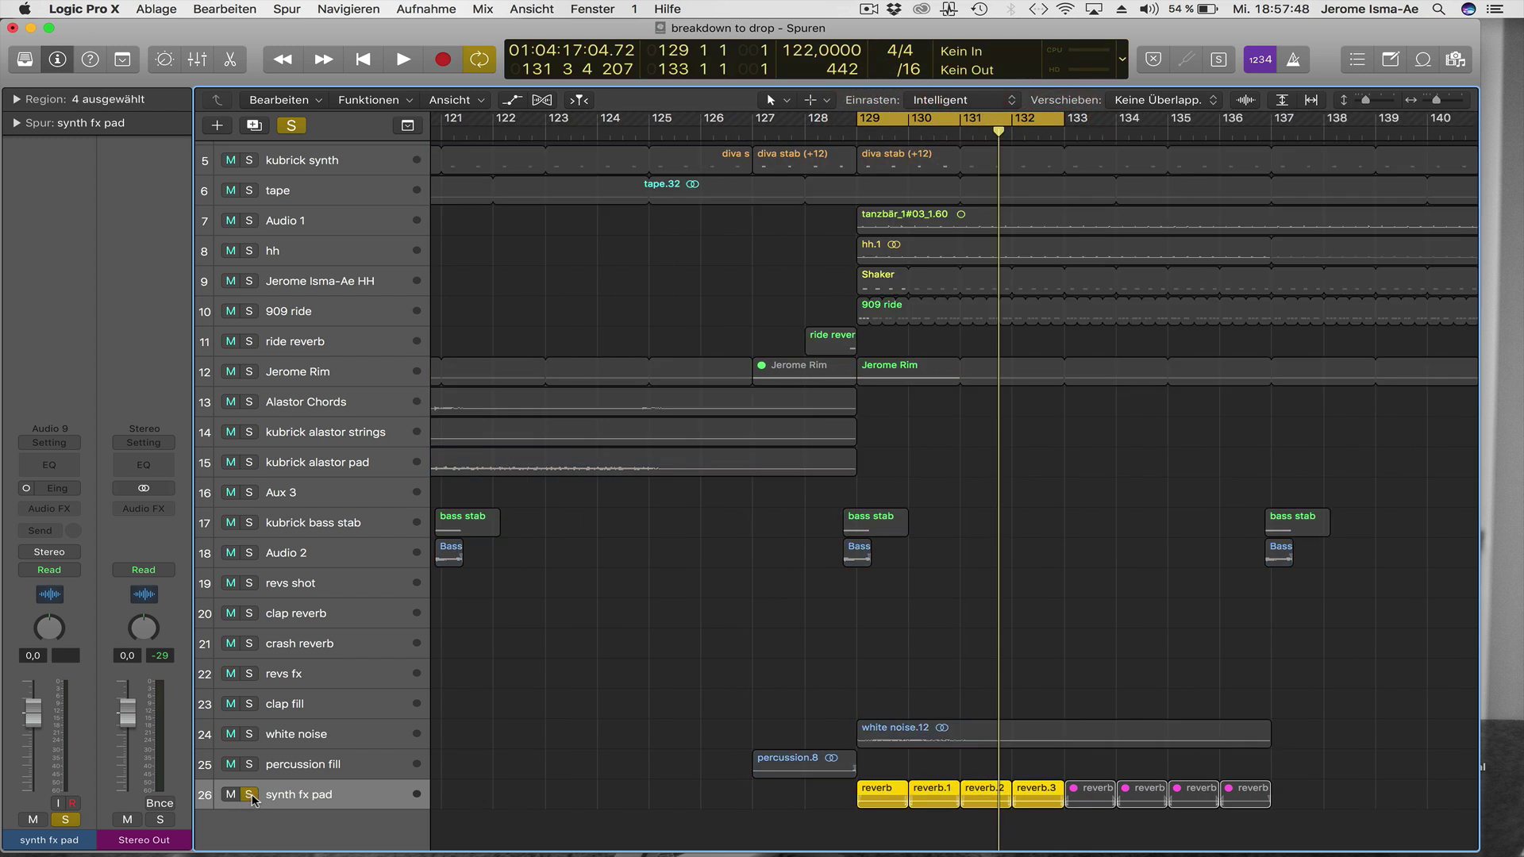
pyautogui.press('space')
pyautogui.click(310, 796)
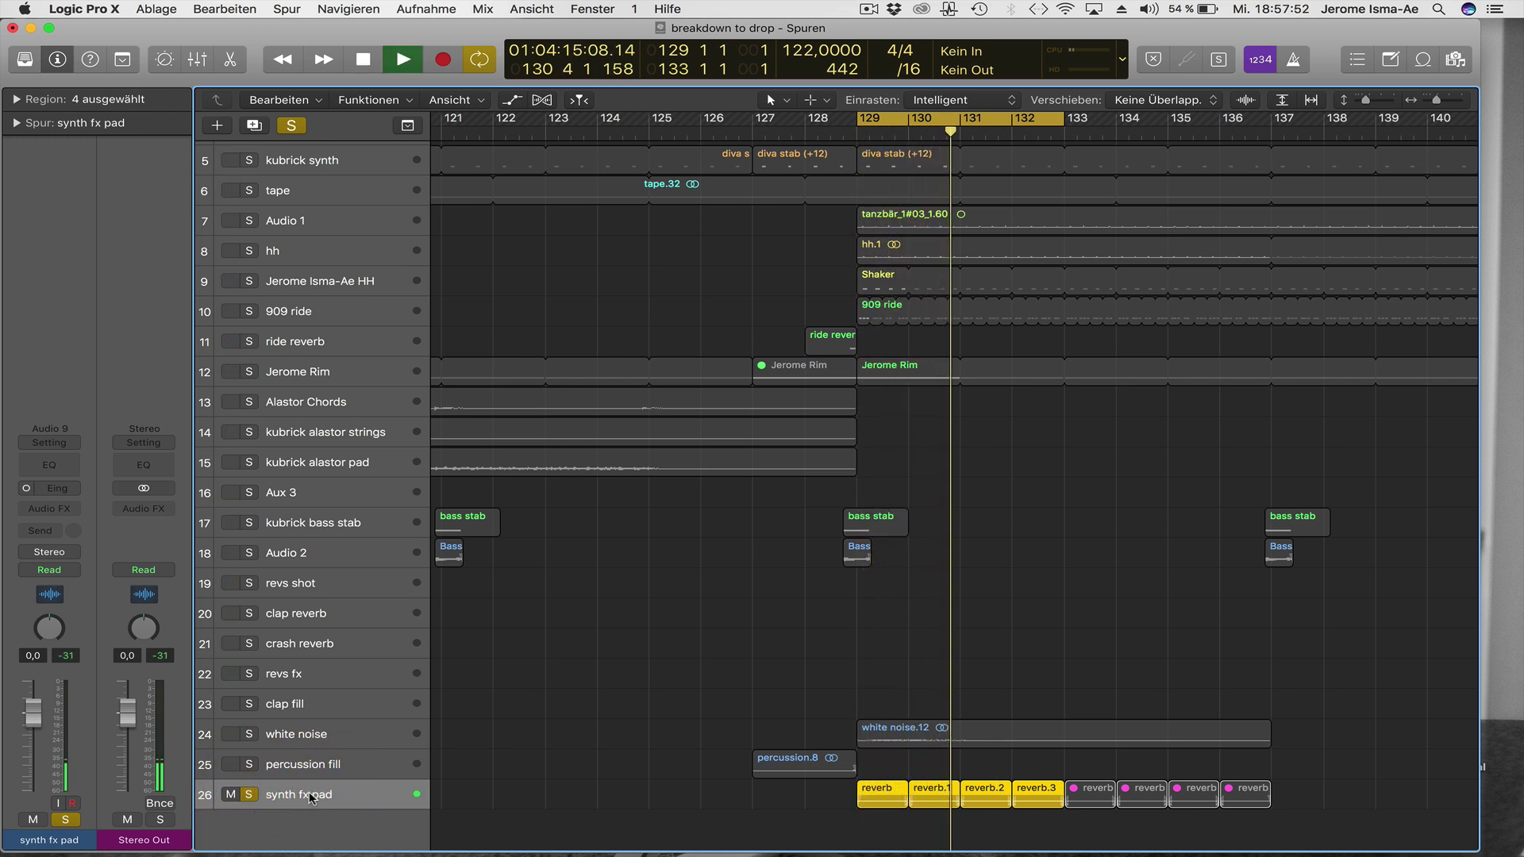
# Switch the synth fx pad channel's input format to stereo and play back the first four reverb regions.
pyautogui.click(26, 490)
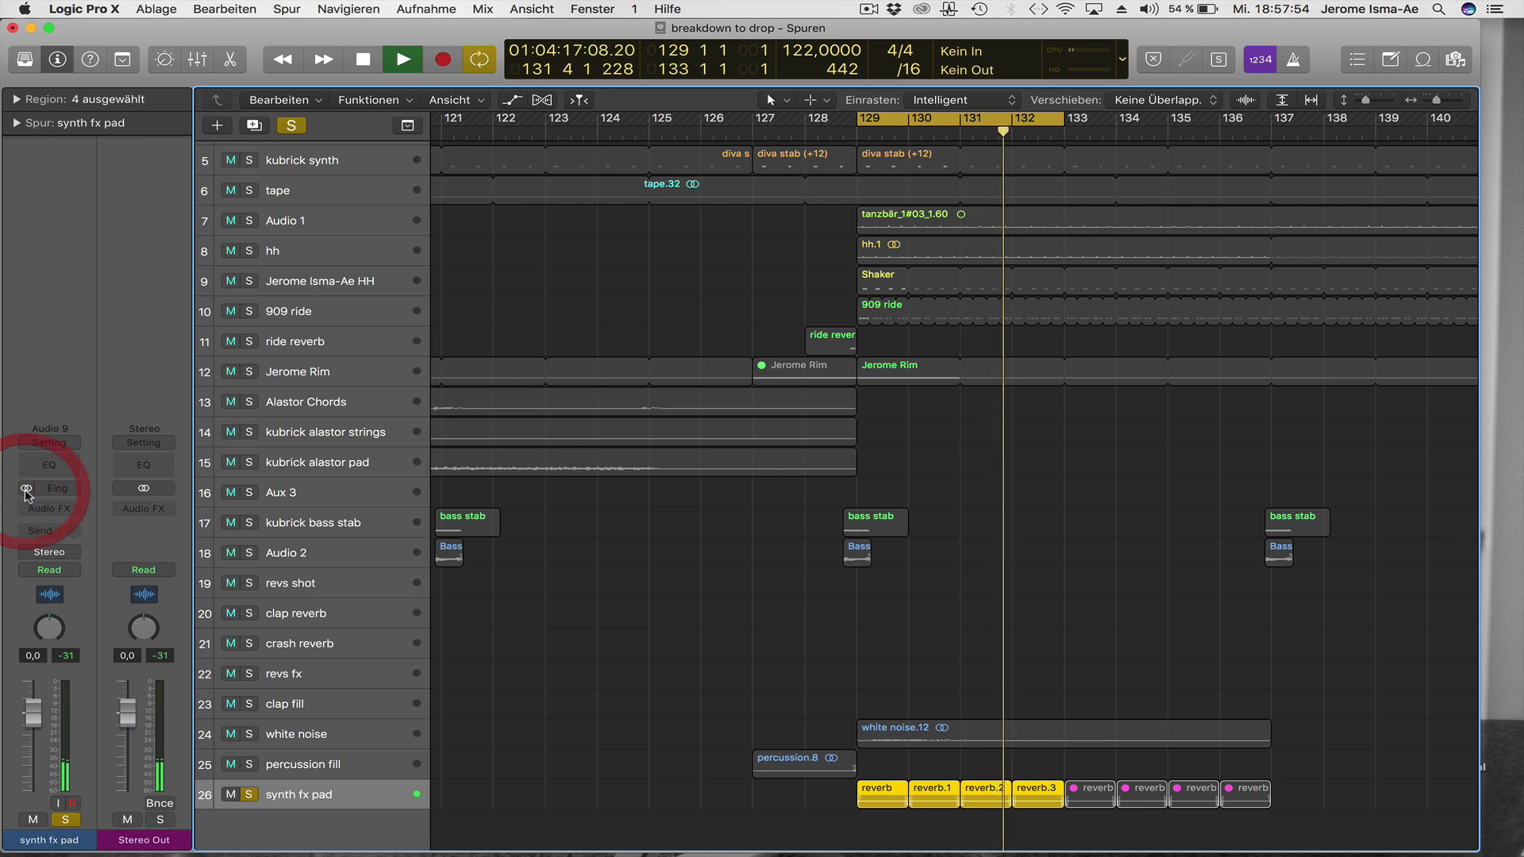
pyautogui.press('space')
pyautogui.press('space')
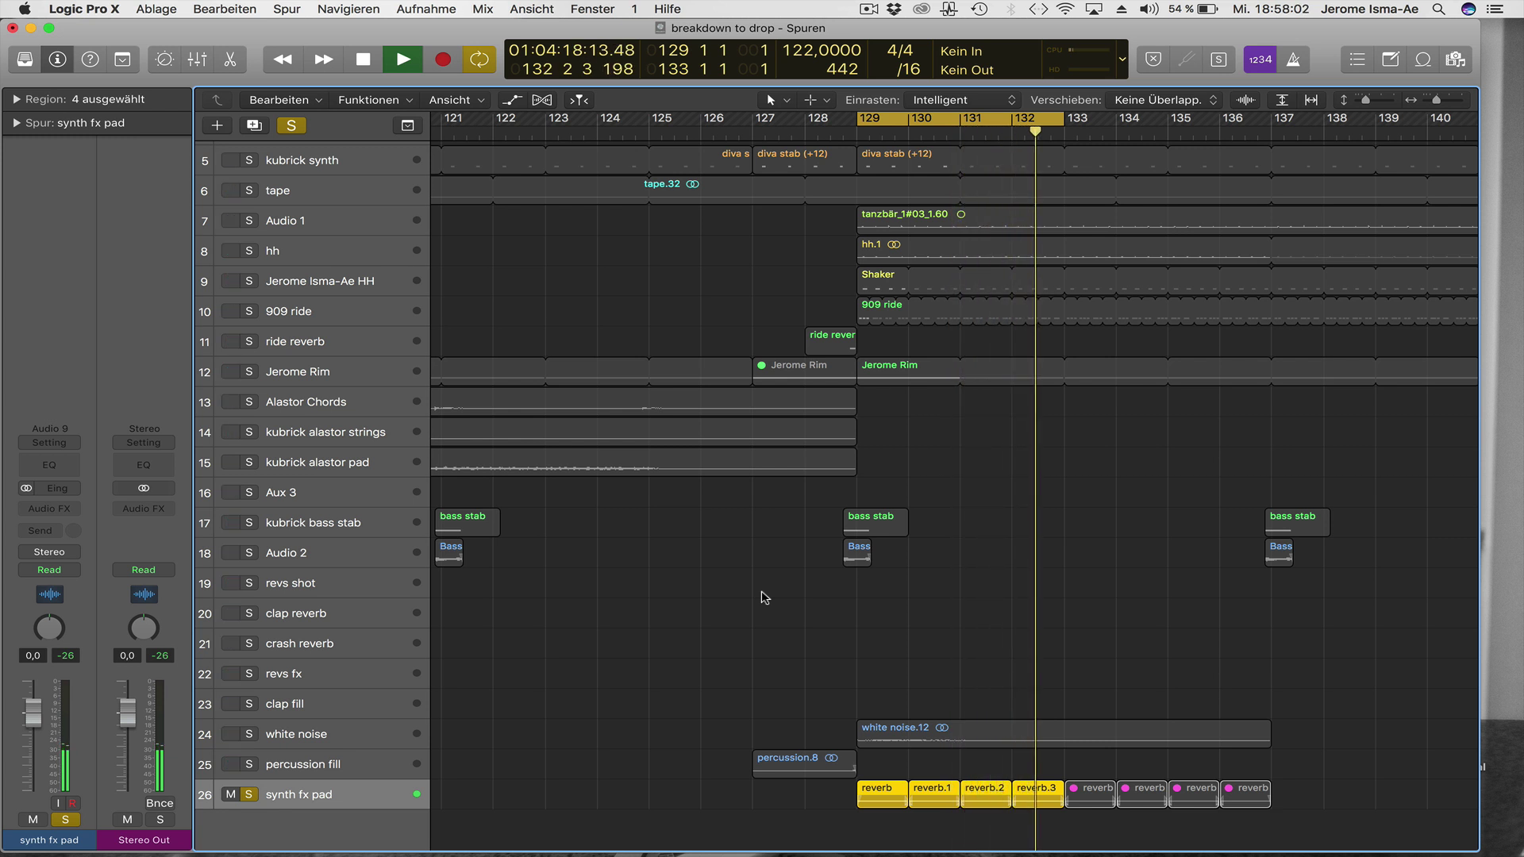
pyautogui.press('space')
pyautogui.click(882, 611)
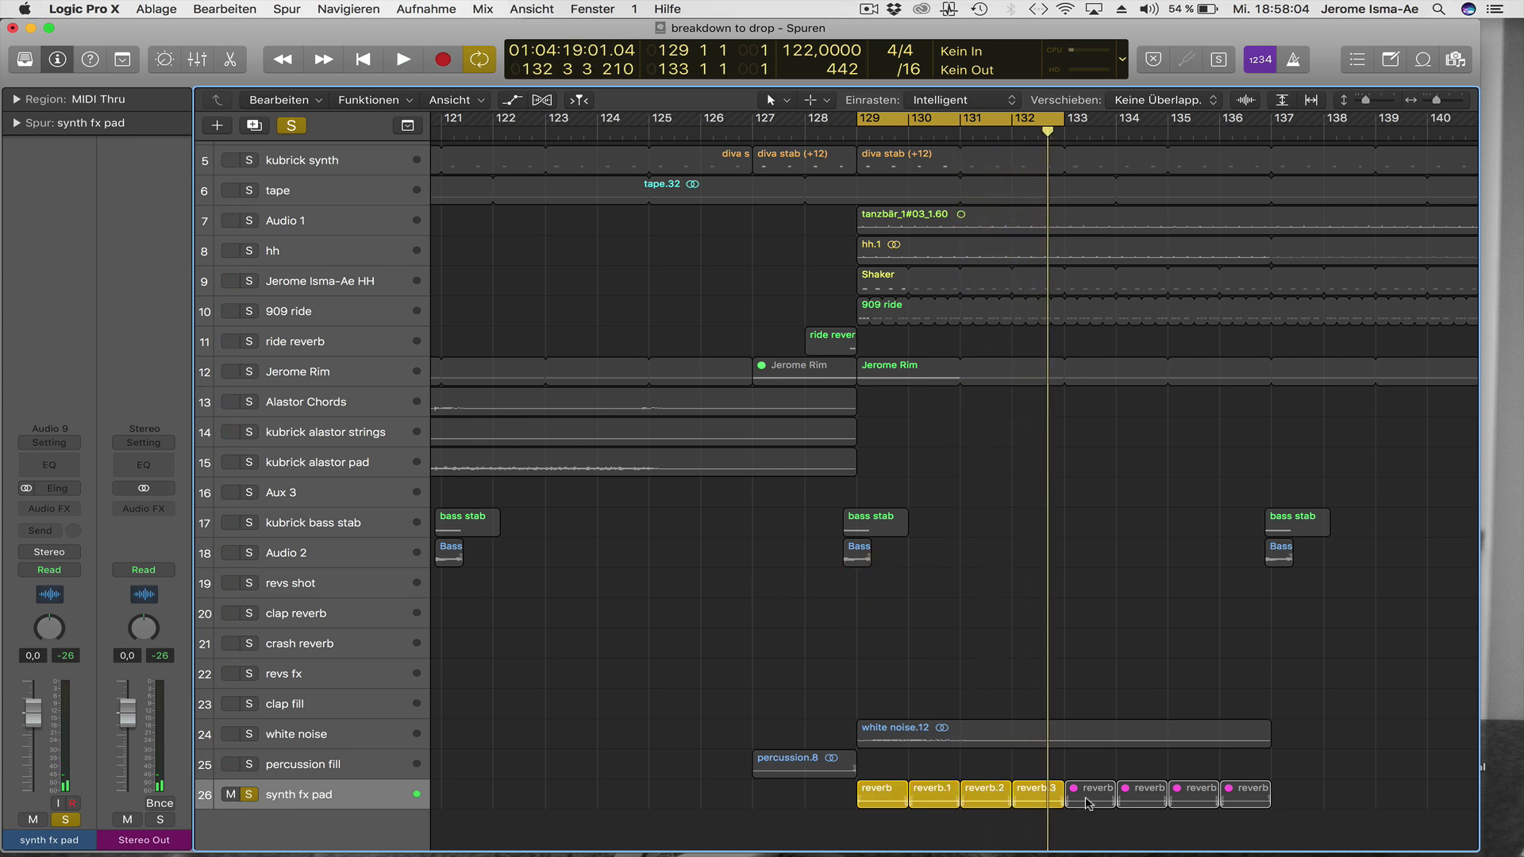
# Audition the reverb 2 region at bar 133 in the audio file editor and unmute the four reverb 2 regions.
pyautogui.doubleClick(1093, 790)
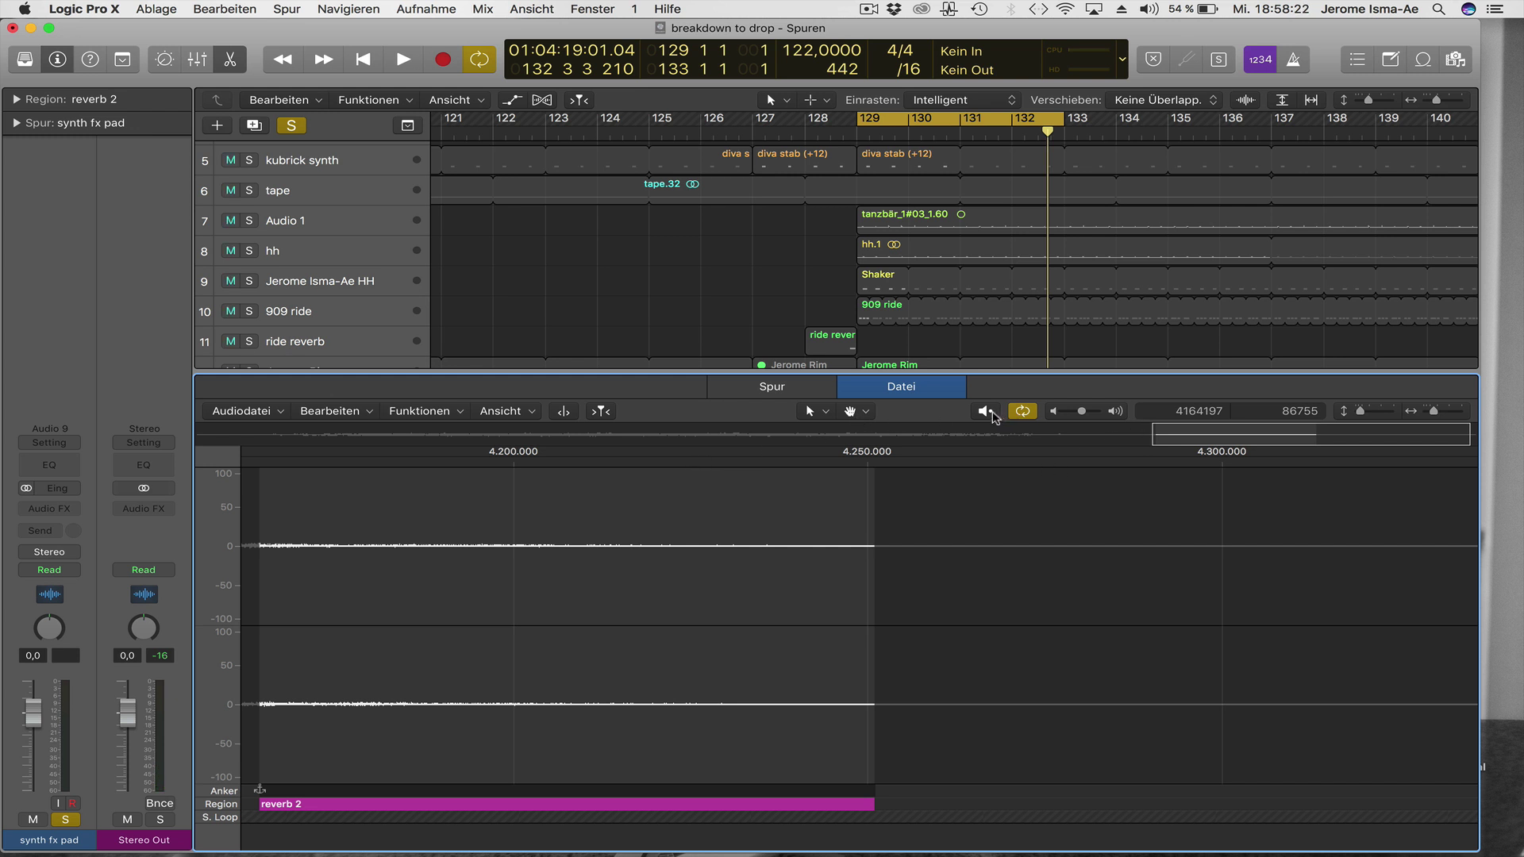
pyautogui.click(985, 412)
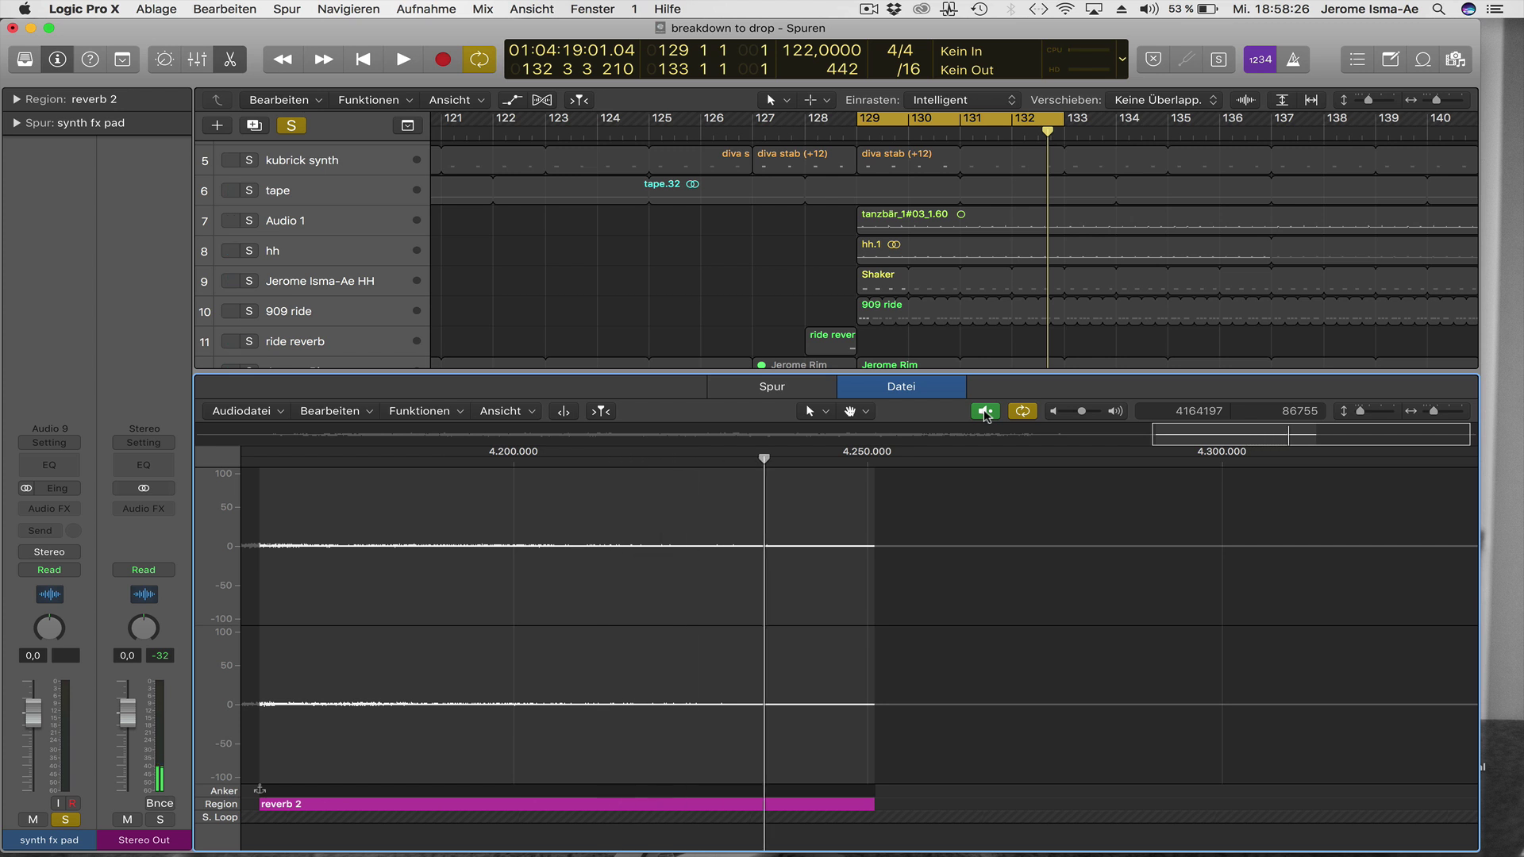
pyautogui.click(910, 391)
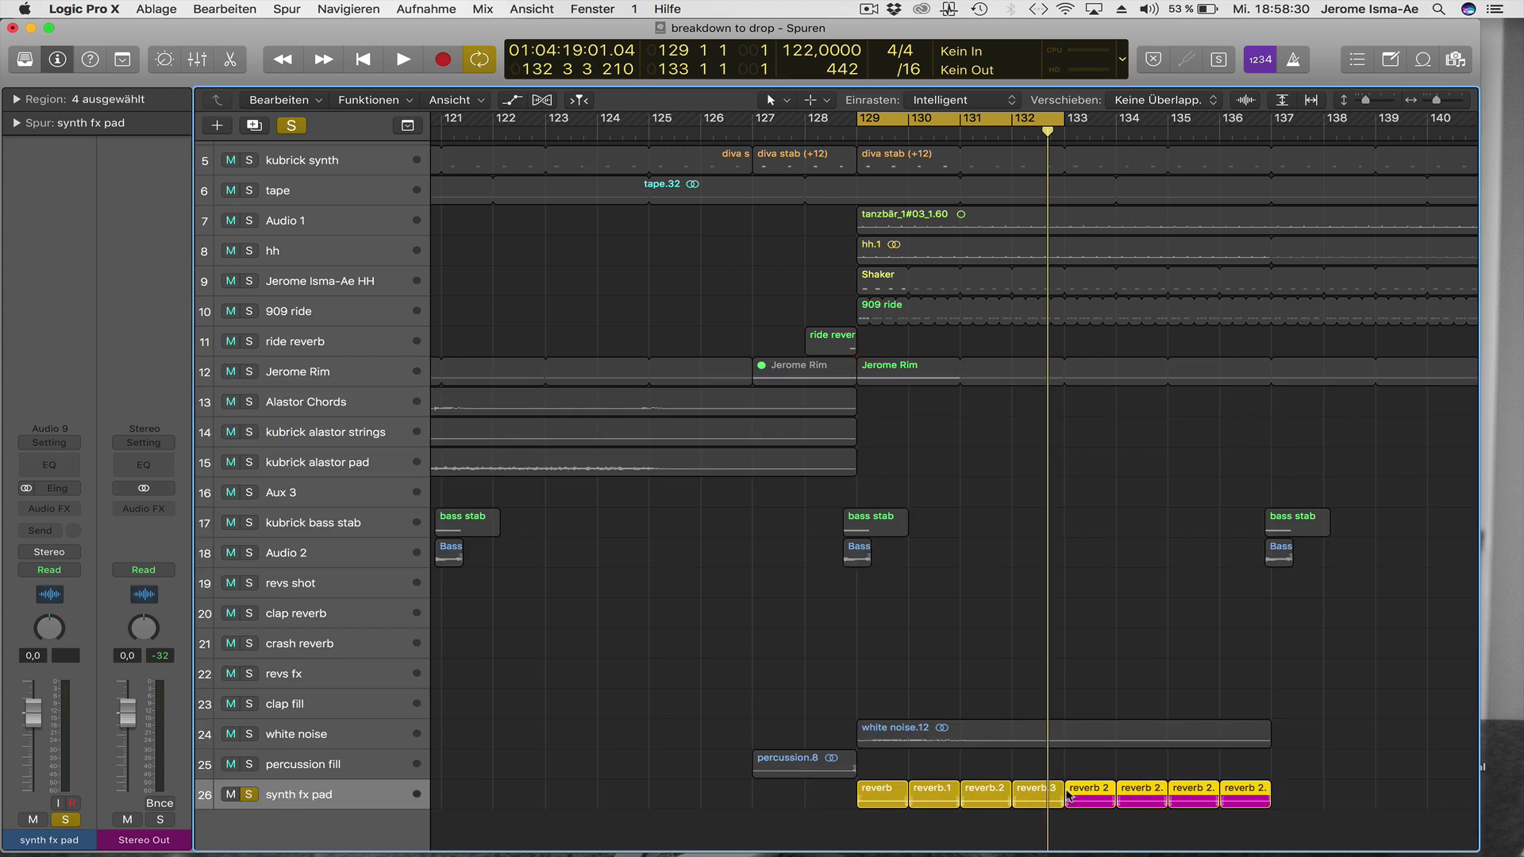
# Extend the cycle range to bars 129 to 137 and play back all eight reverb regions soloed.
pyautogui.press('space')
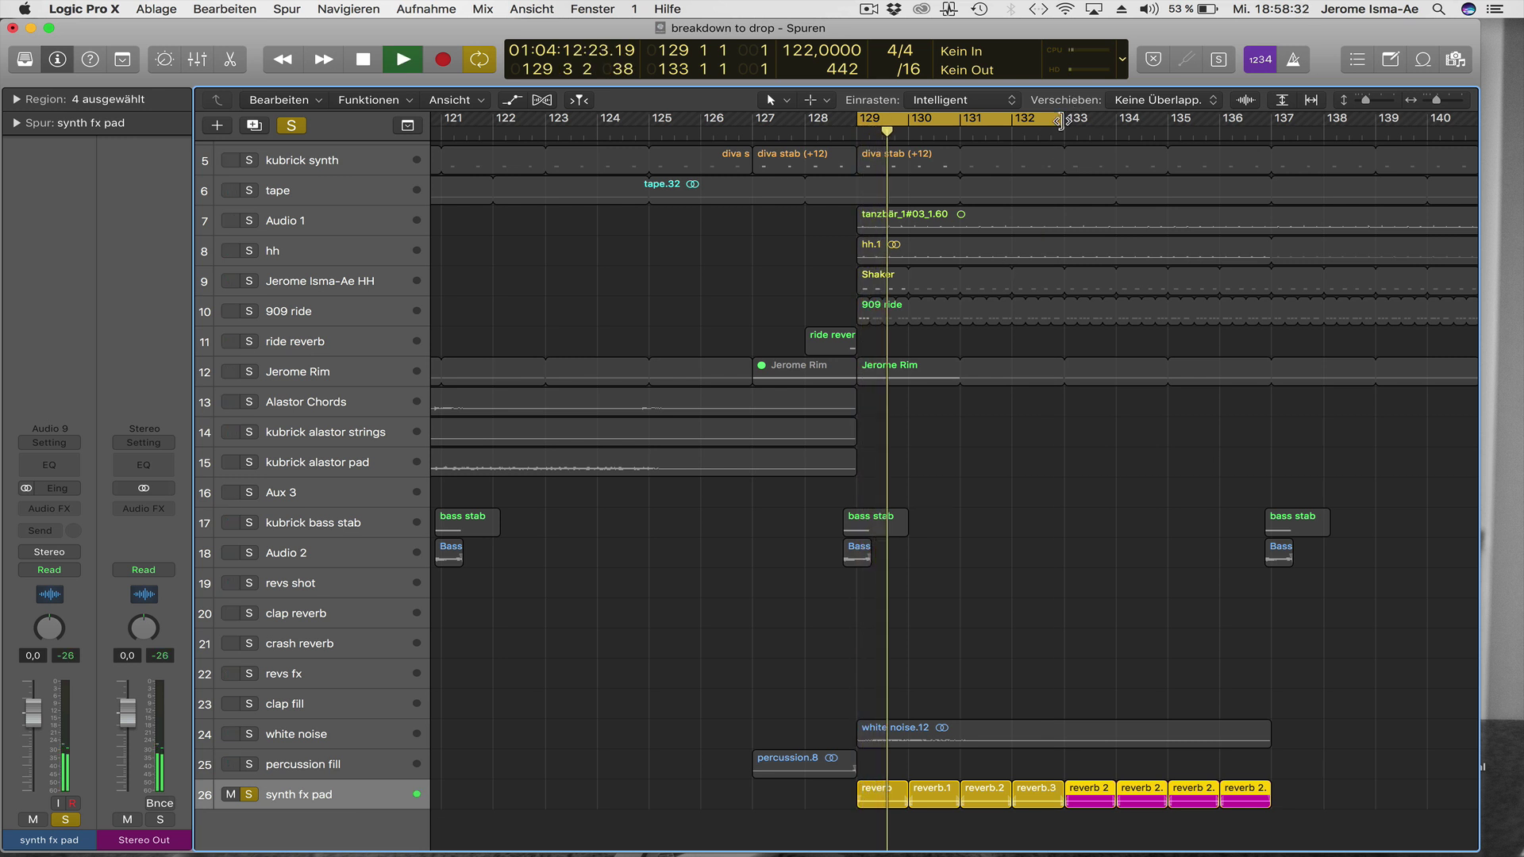
pyautogui.moveTo(1063, 119); pyautogui.dragTo(1270, 134)
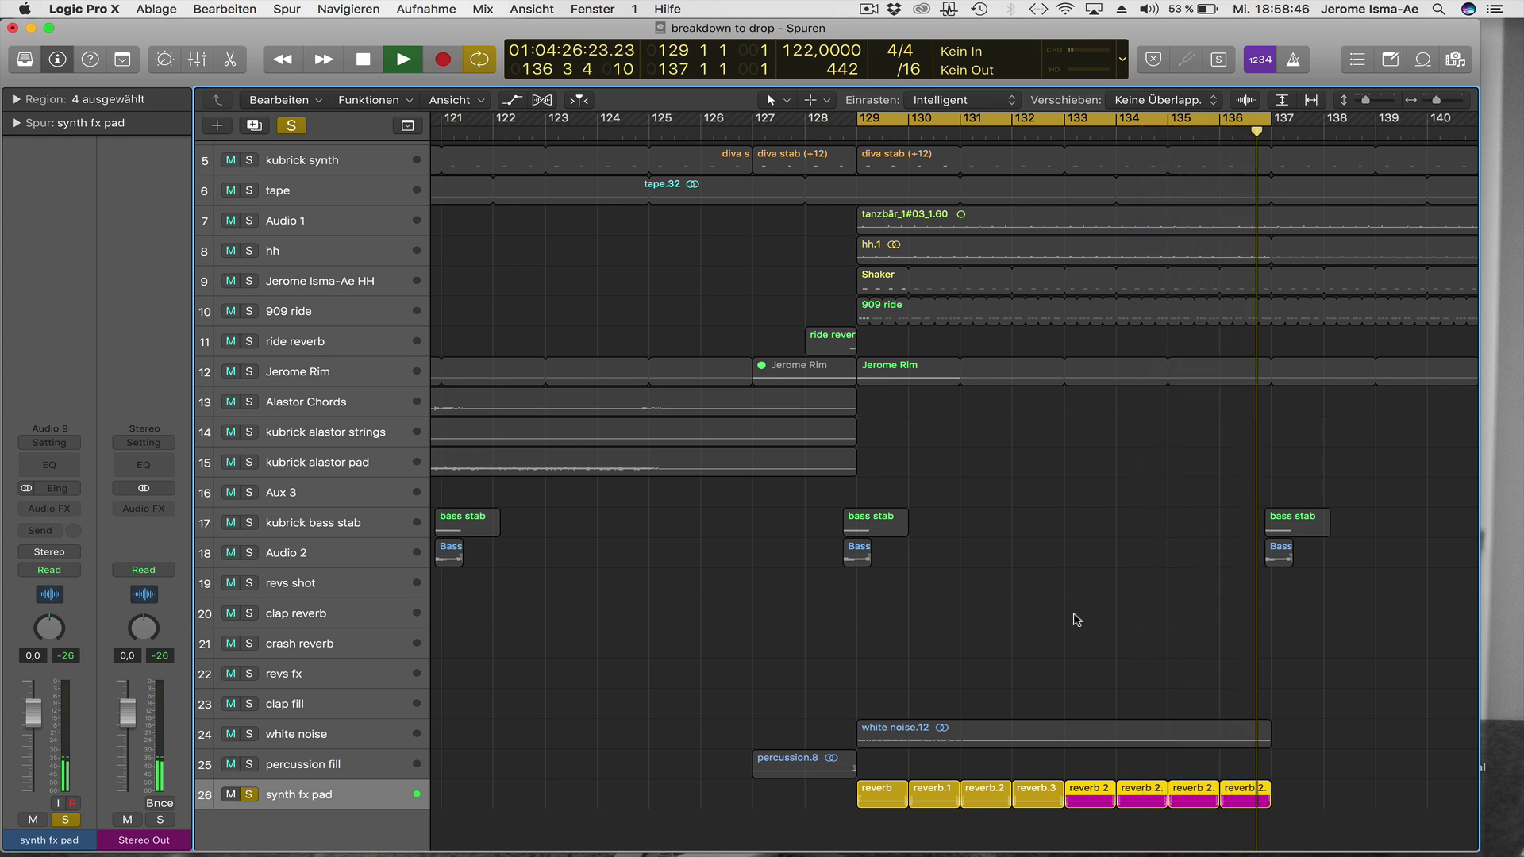
pyautogui.press('space')
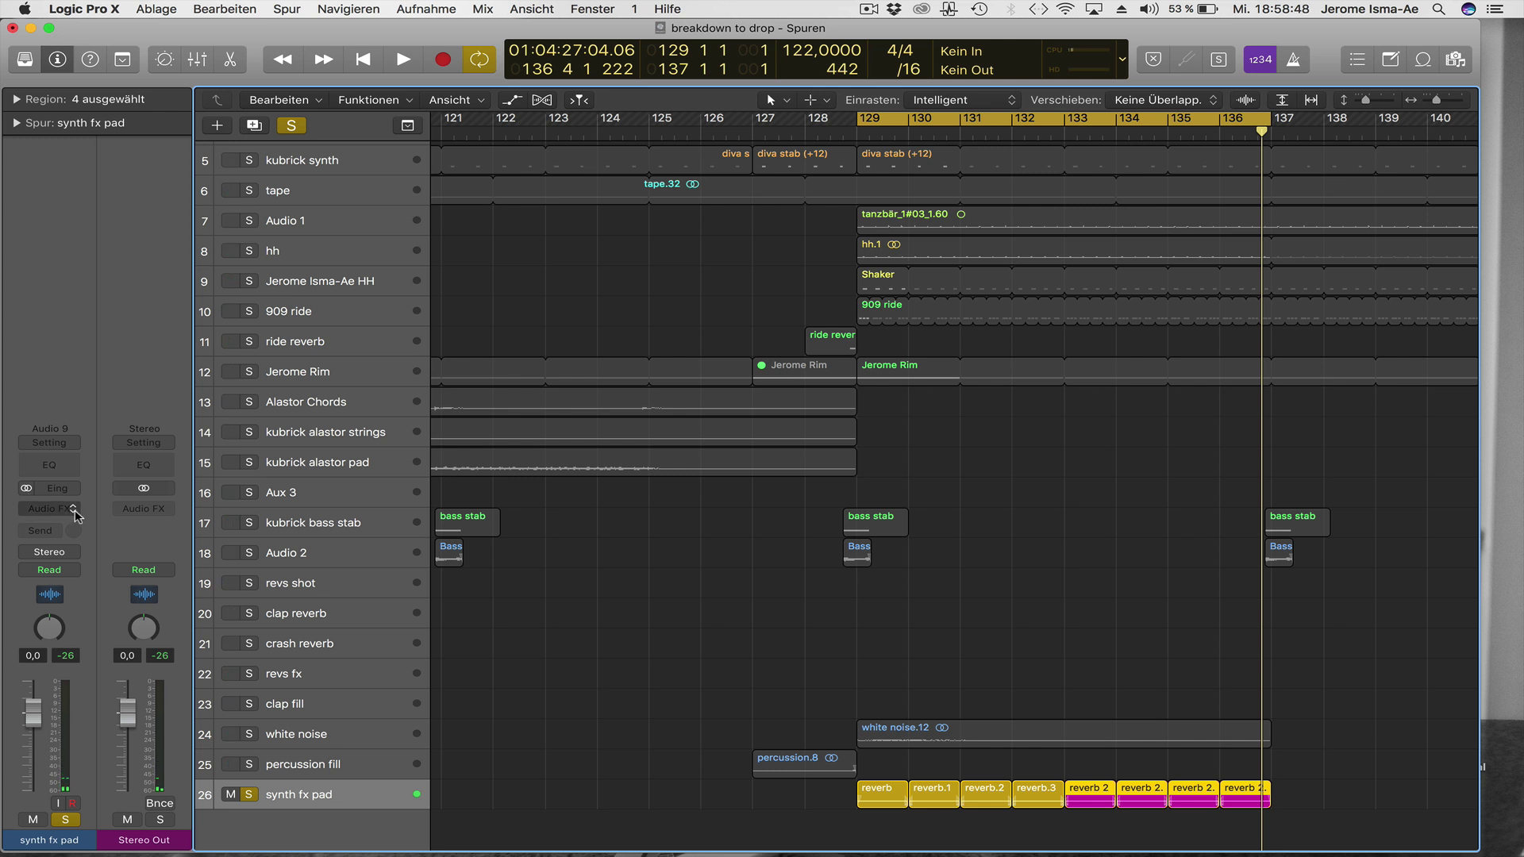
# Insert a stereo Tape Delay on the synth fx pad channel and set its note value to 1/8 dotted.
pyautogui.click(73, 510)
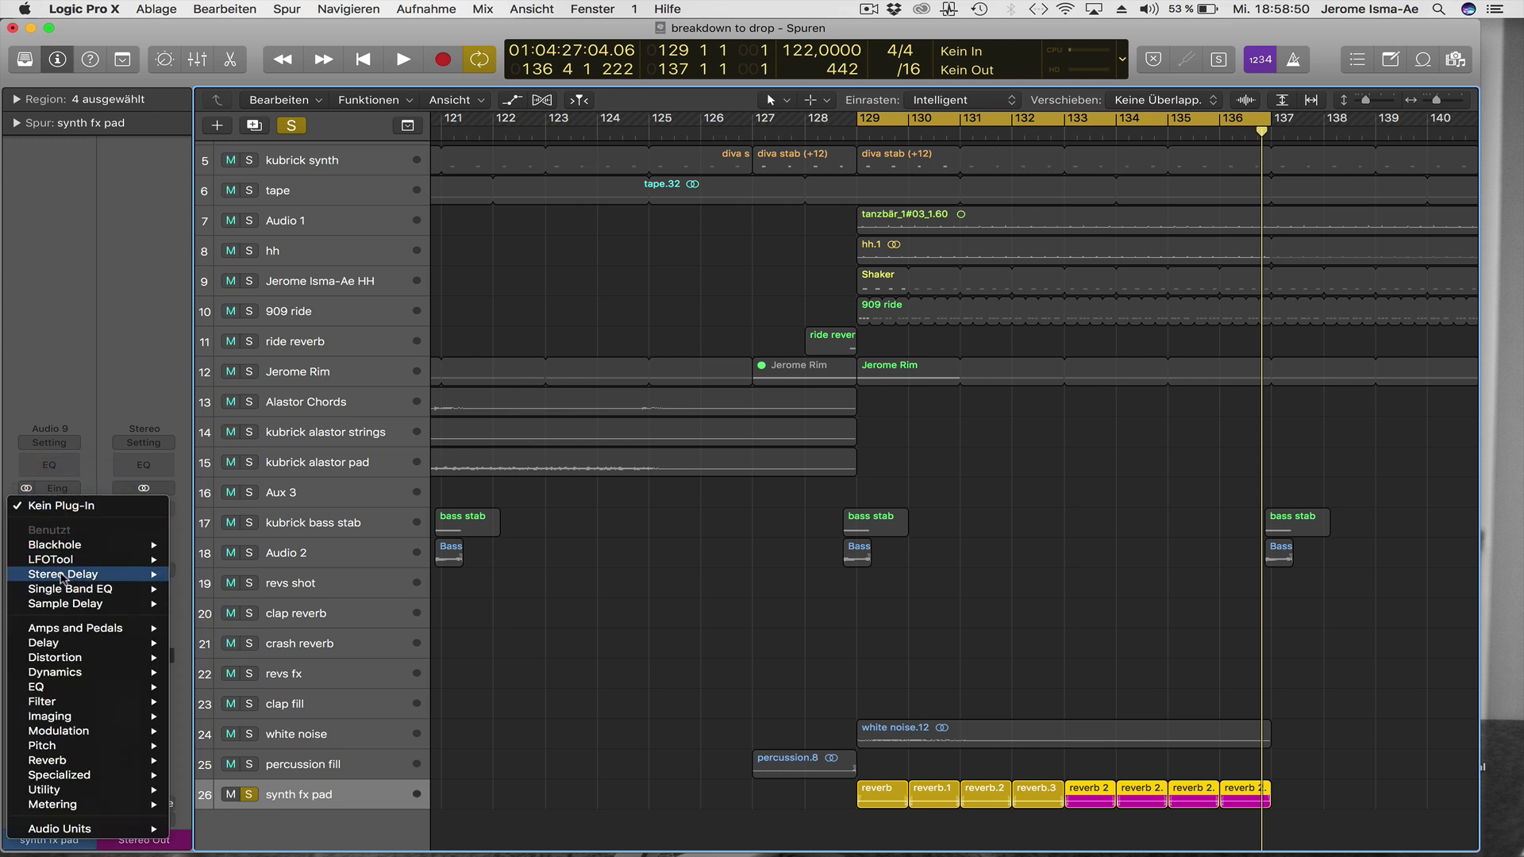
pyautogui.moveTo(111, 644)
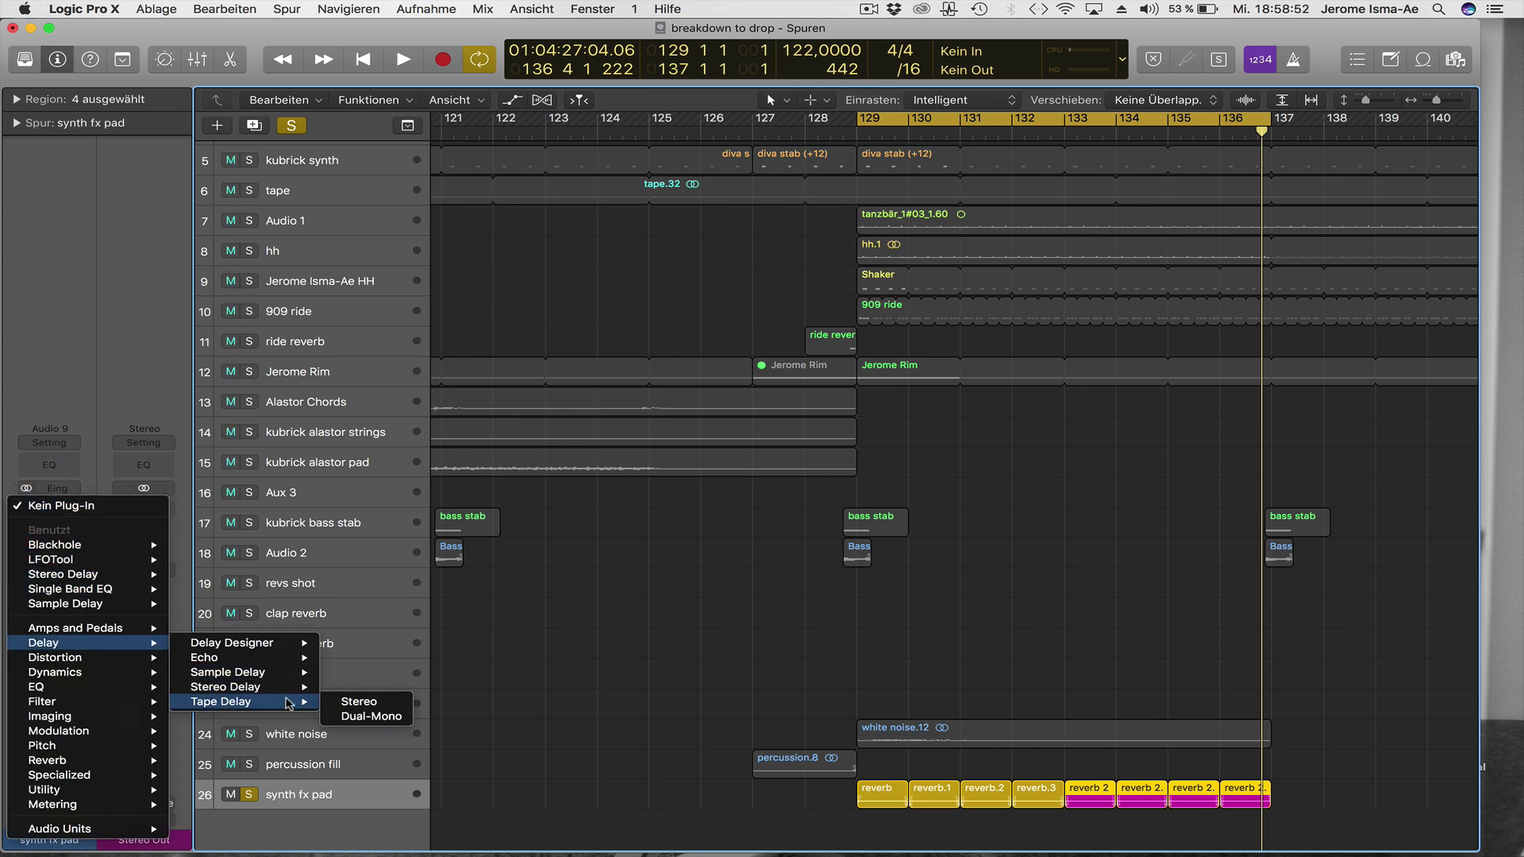
pyautogui.click(351, 702)
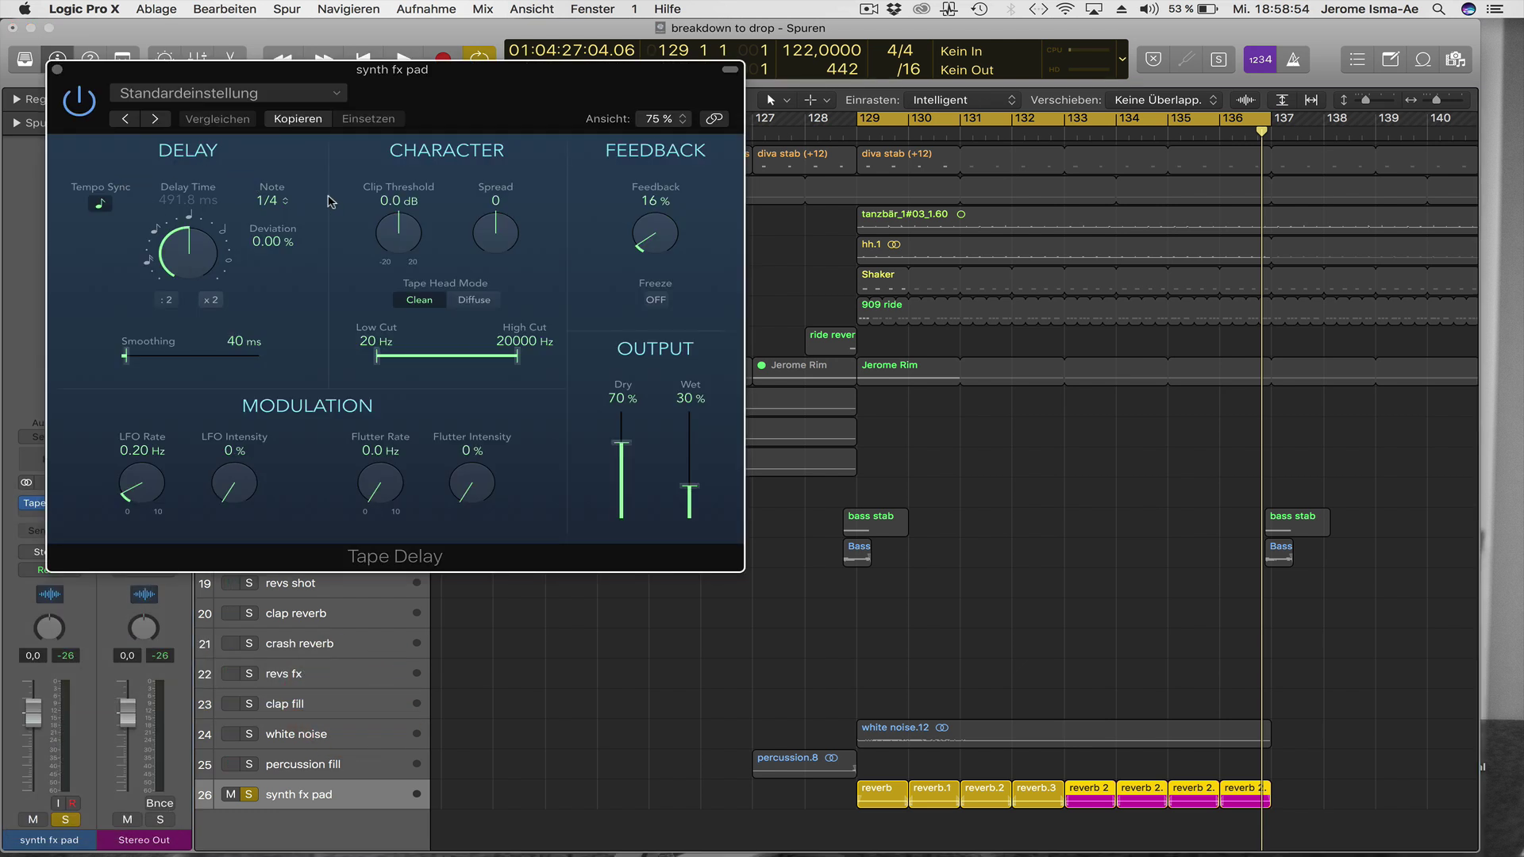
pyautogui.click(275, 202)
pyautogui.click(269, 219)
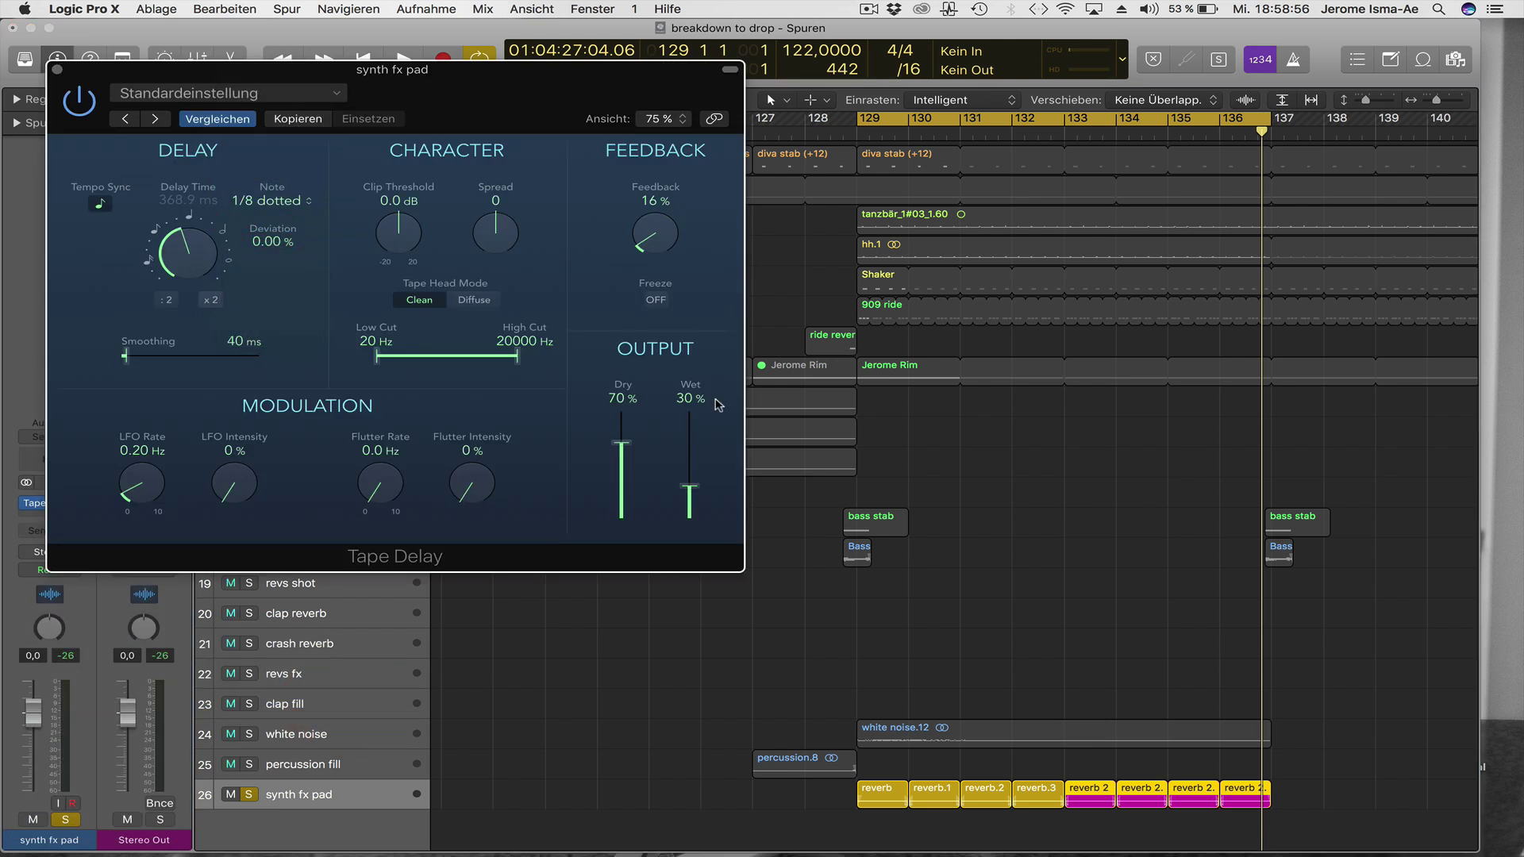
# Set the Tape Delay's dry output to 100 %, wet output to 98 % and feedback to 86 % during playback.
pyautogui.press('space')
pyautogui.moveTo(689, 485); pyautogui.dragTo(690, 384)
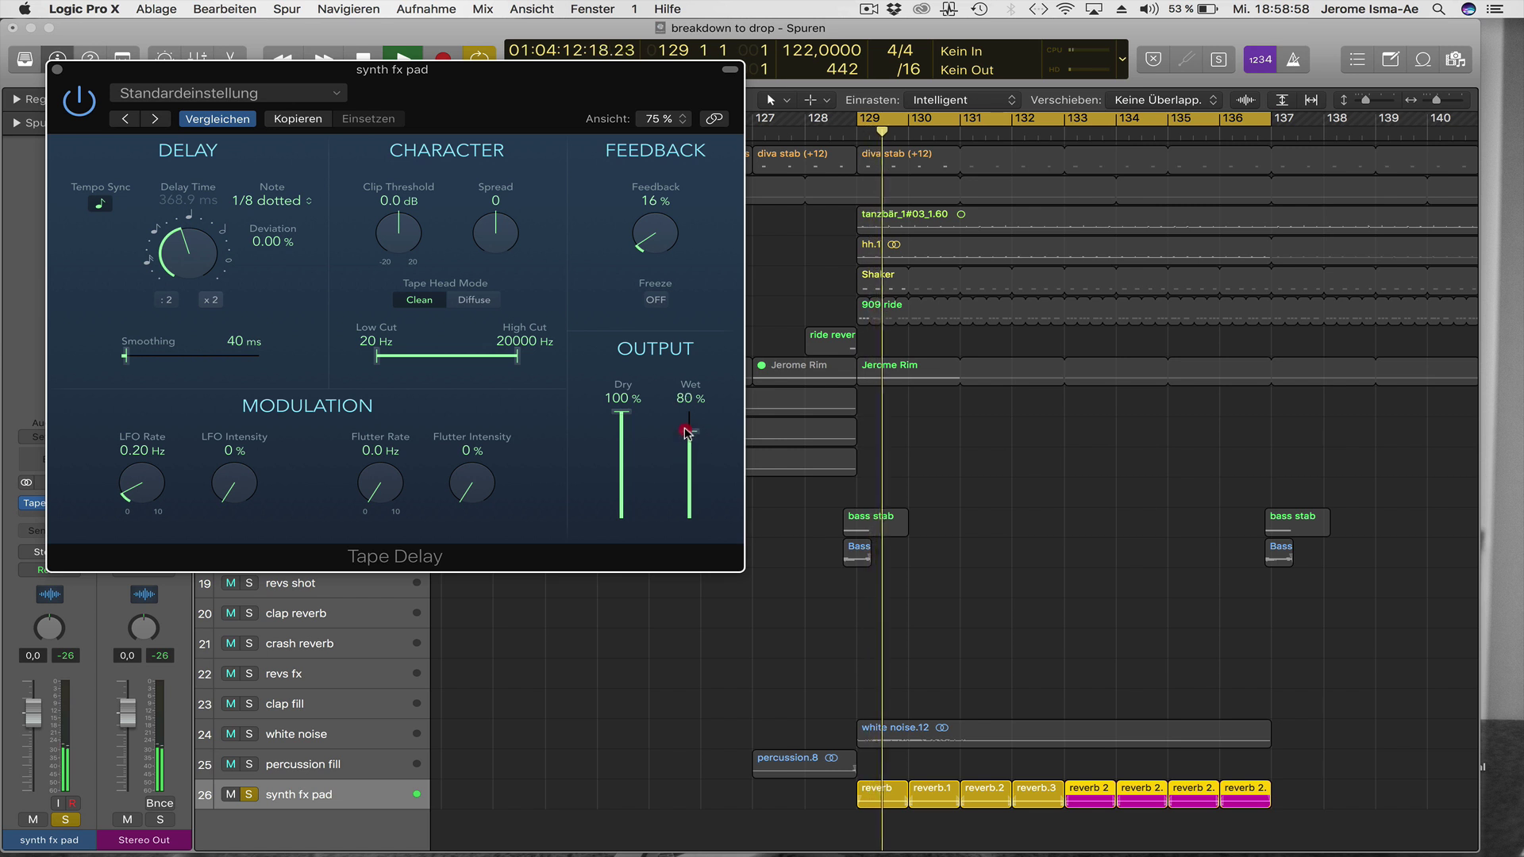
pyautogui.moveTo(655, 232); pyautogui.dragTo(646, 147)
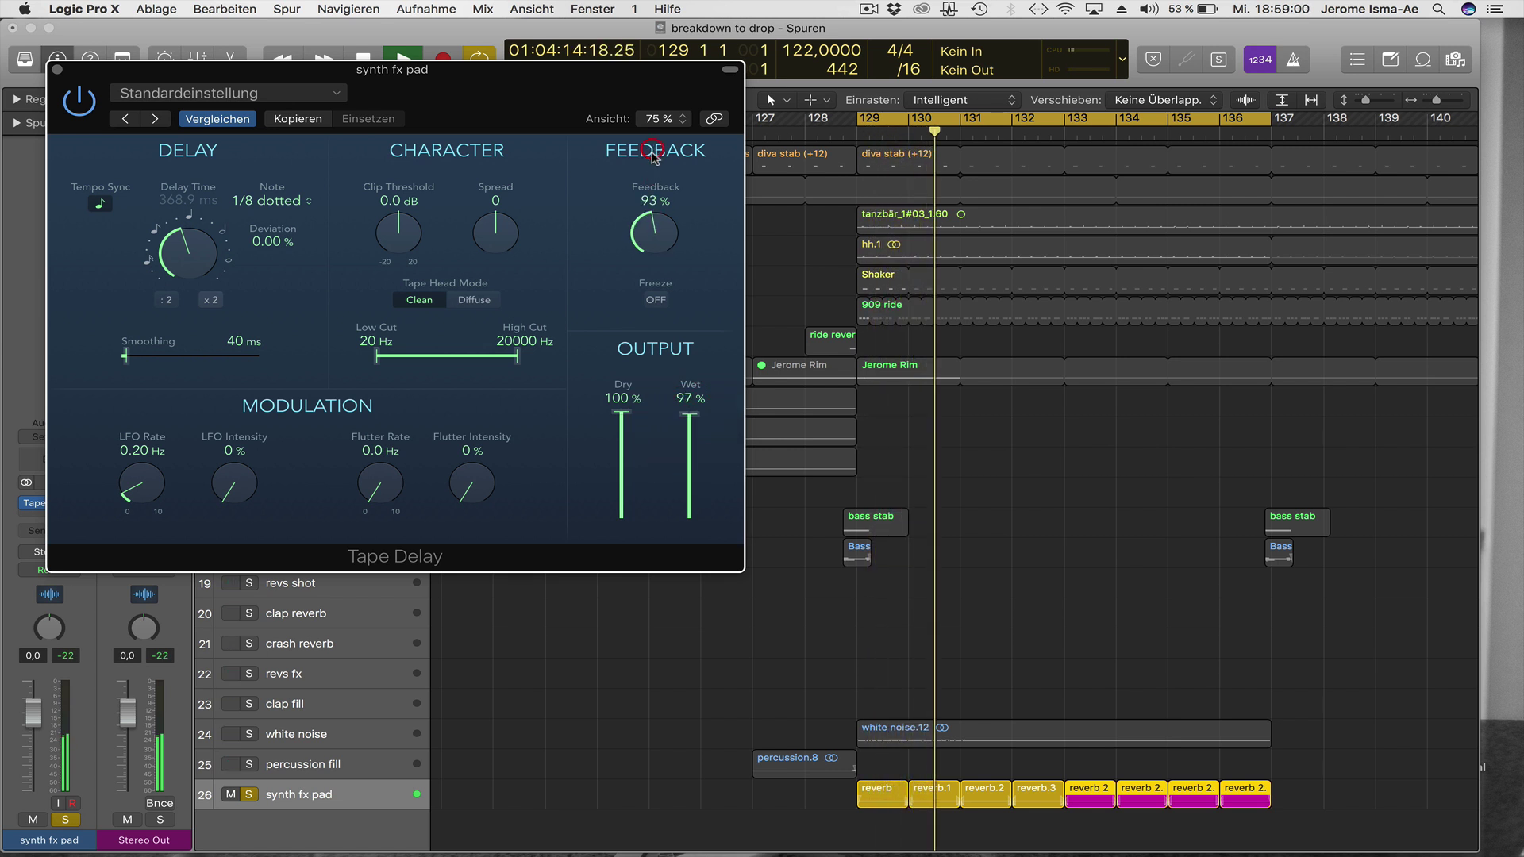
pyautogui.click(689, 415)
pyautogui.moveTo(654, 242); pyautogui.dragTo(655, 252)
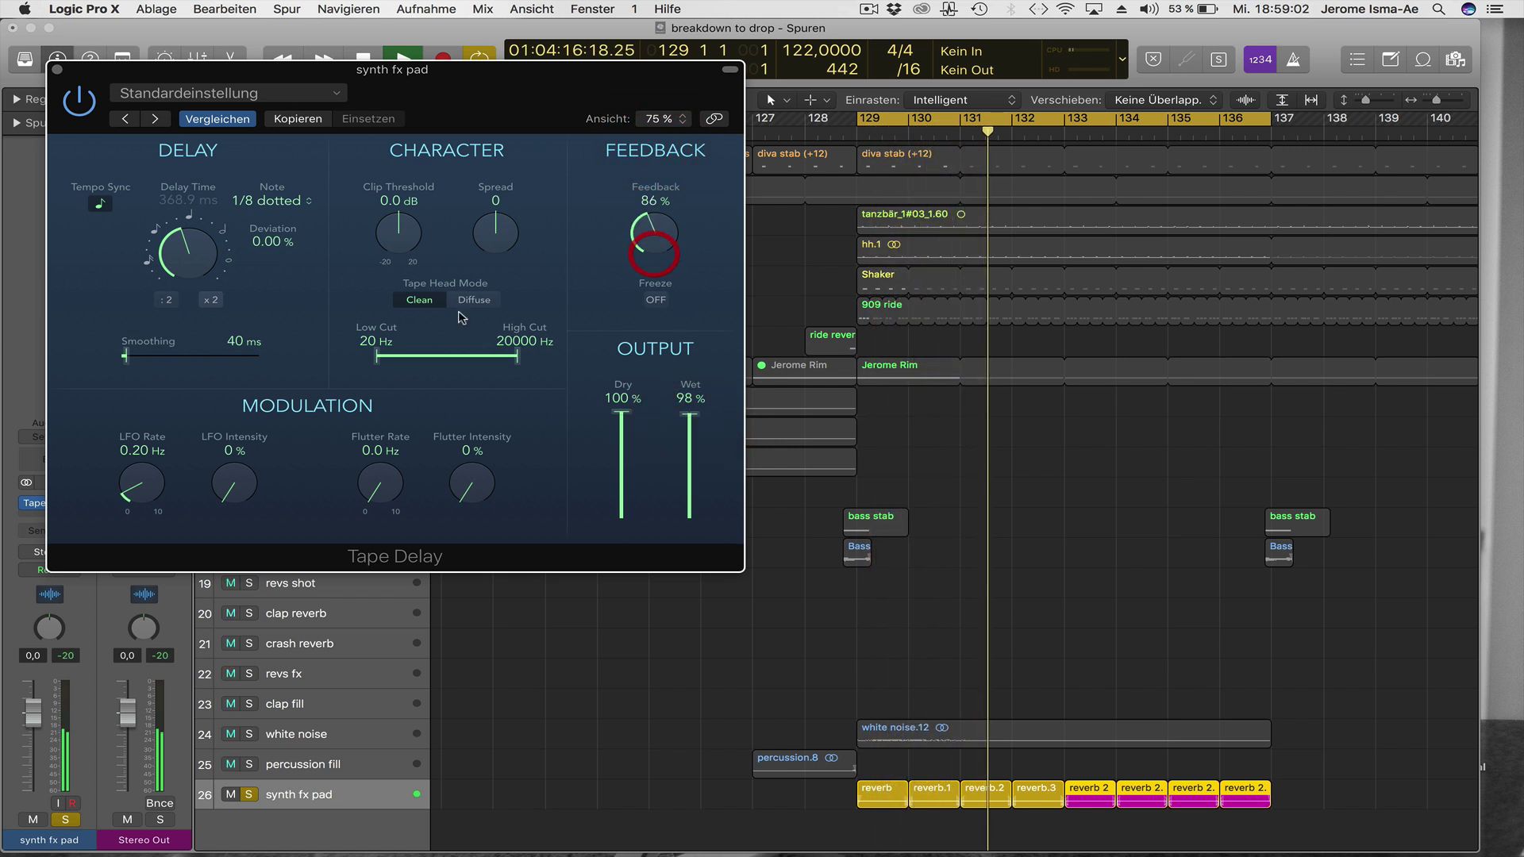
# Set the Tape Delay's low cut to 390 Hz and high cut to 5300 Hz, then close the plug-in and stop playback.
pyautogui.moveTo(391, 362); pyautogui.dragTo(422, 358)
pyautogui.moveTo(517, 357)
pyautogui.mouseDown()
pyautogui.moveTo(425, 357)
pyautogui.moveTo(490, 362)
pyautogui.mouseUp()
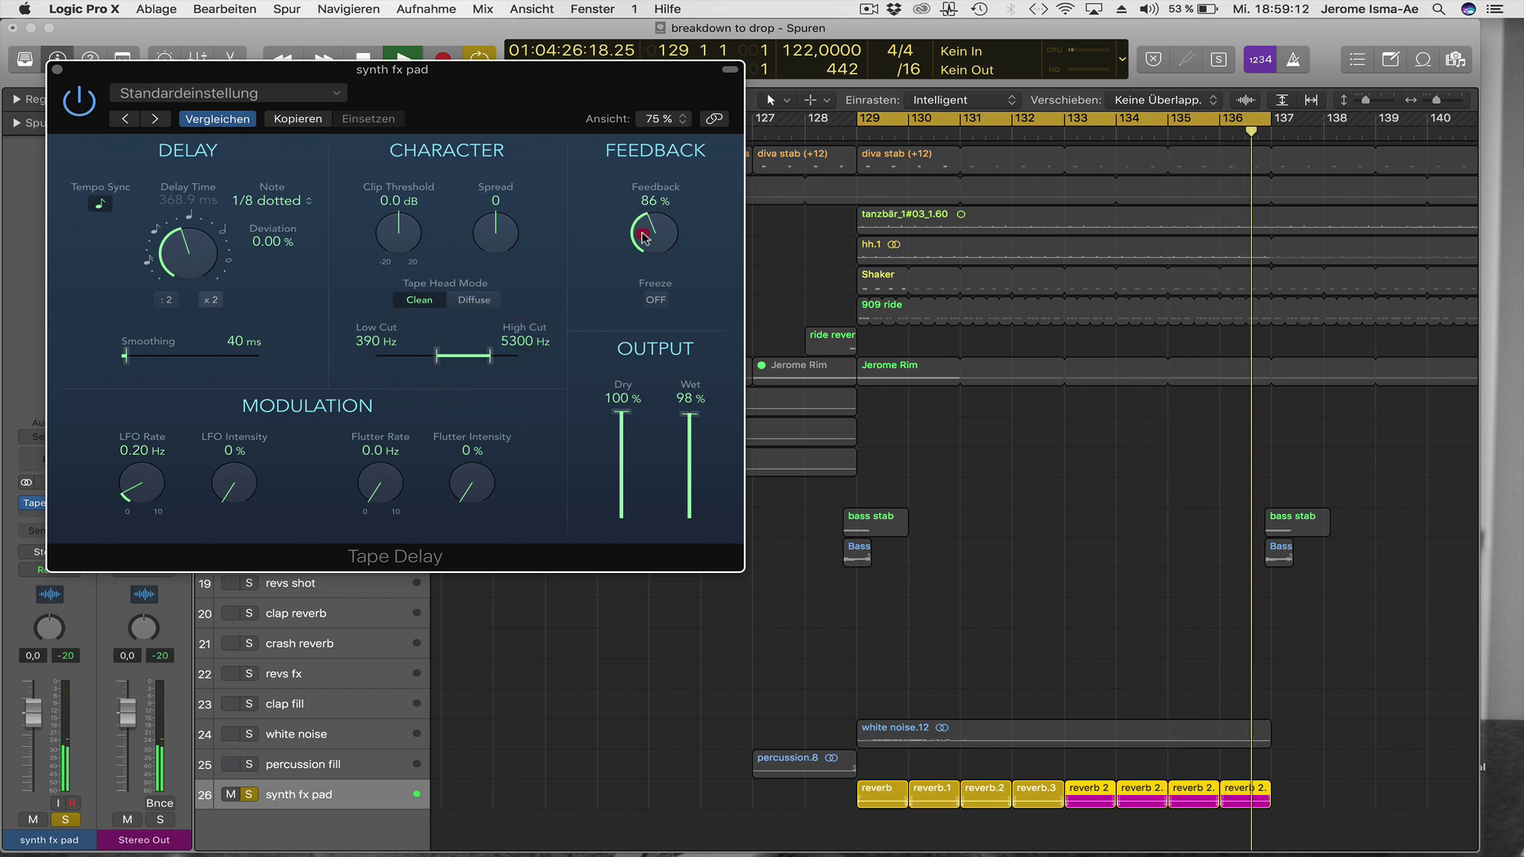
pyautogui.moveTo(644, 238); pyautogui.dragTo(644, 237)
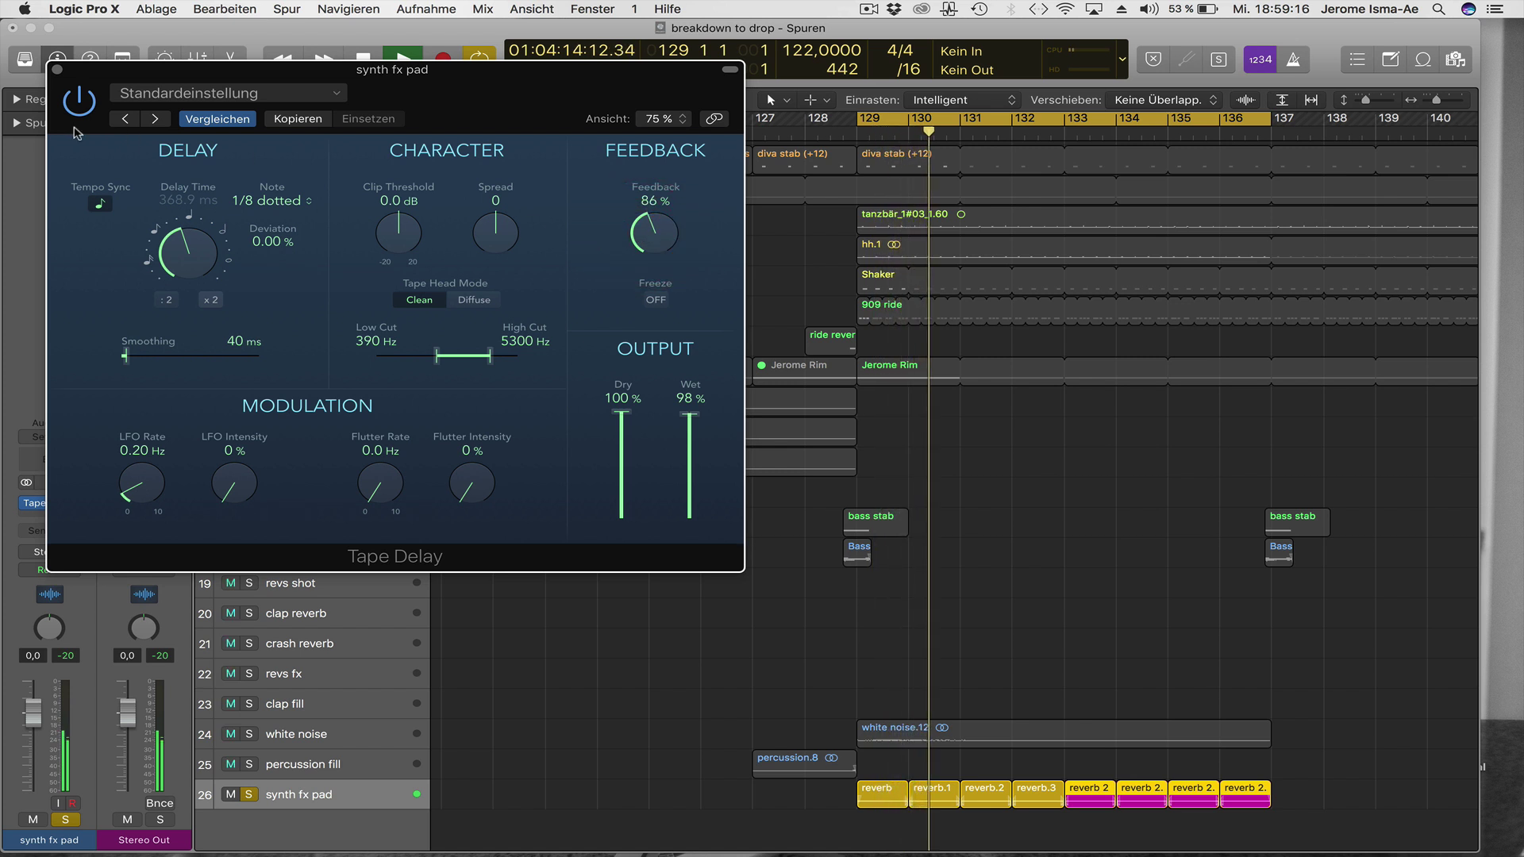
pyautogui.click(58, 73)
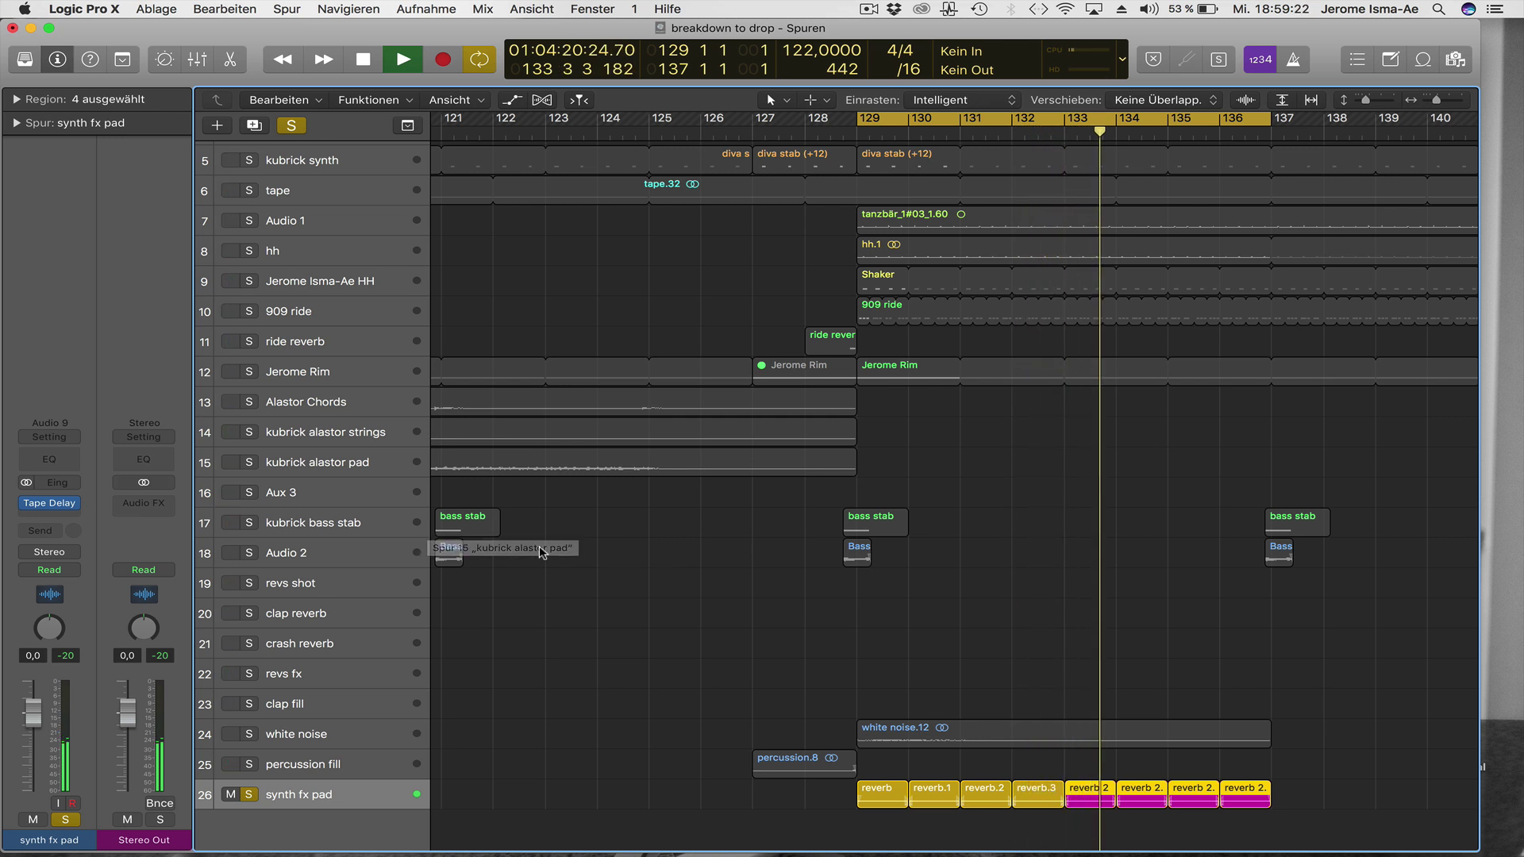
pyautogui.press('space')
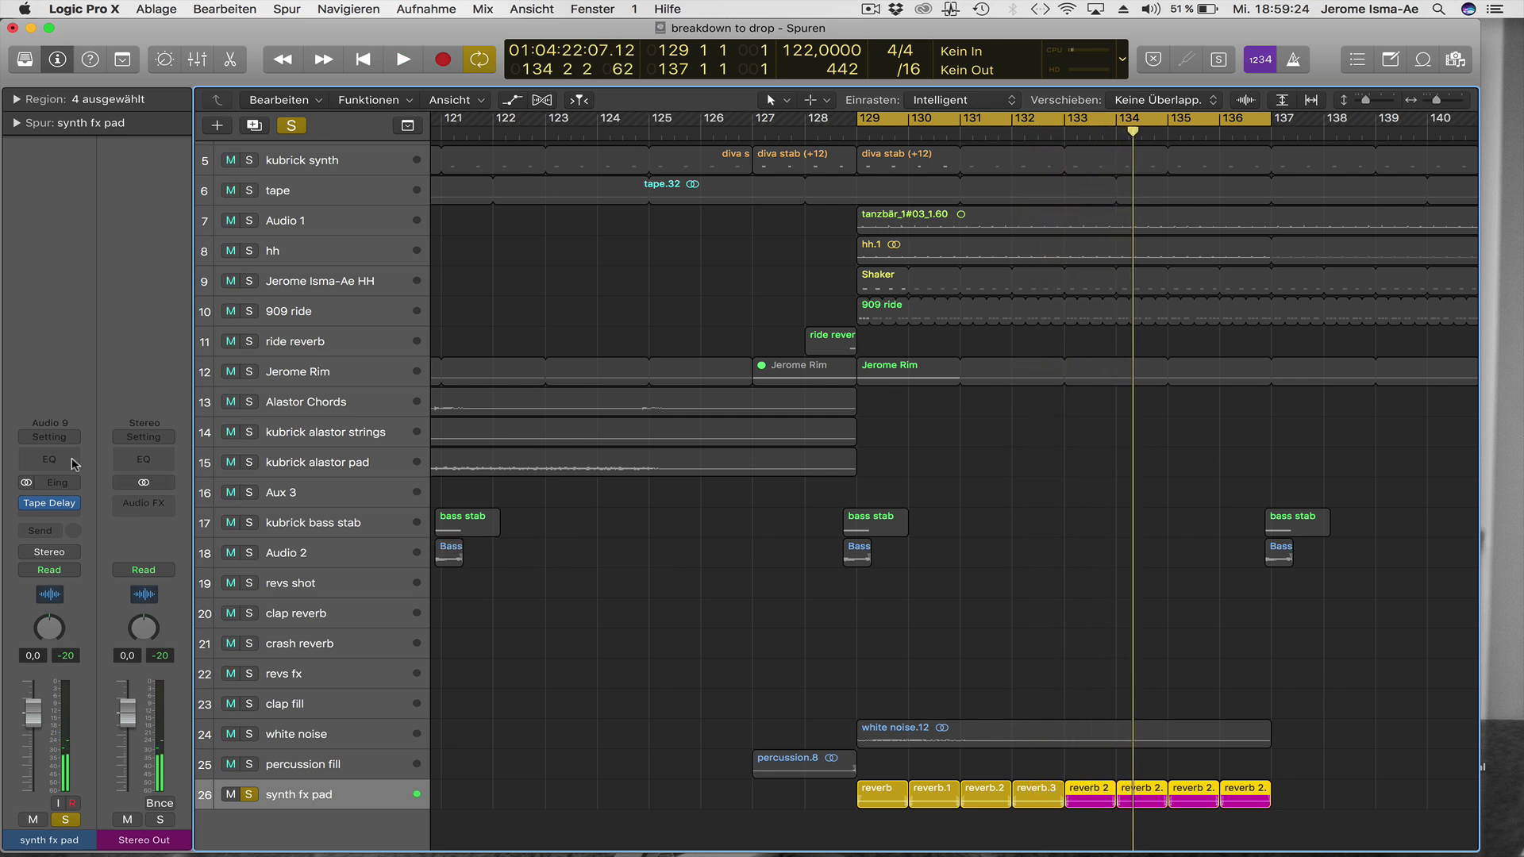
# Add a Channel EQ to the synth fx pad channel with the analyzer and the low cut band active during playback.
pyautogui.click(71, 461)
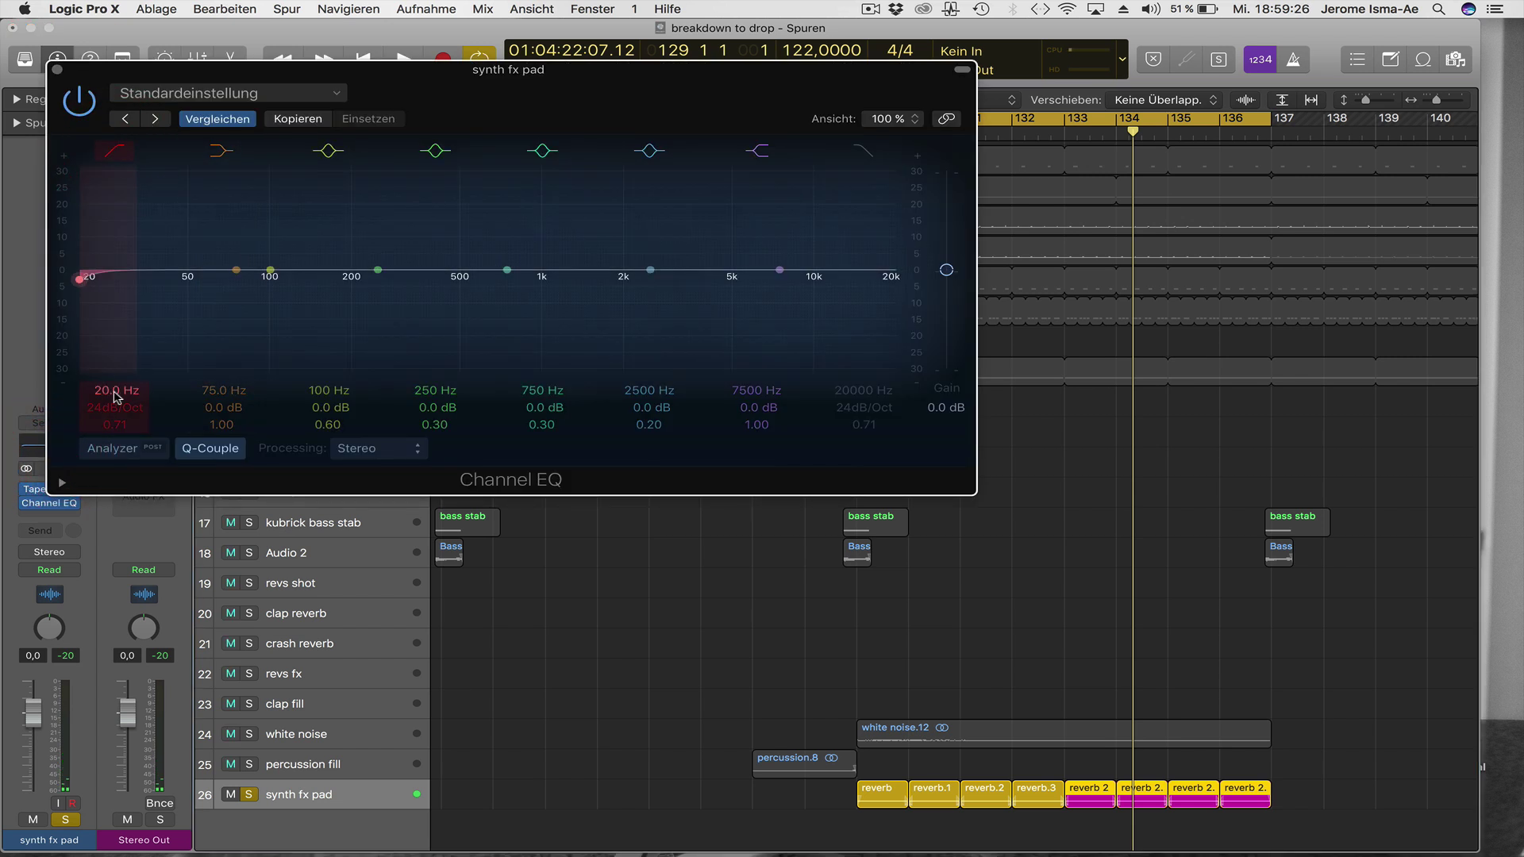
pyautogui.click(123, 451)
pyautogui.press('space')
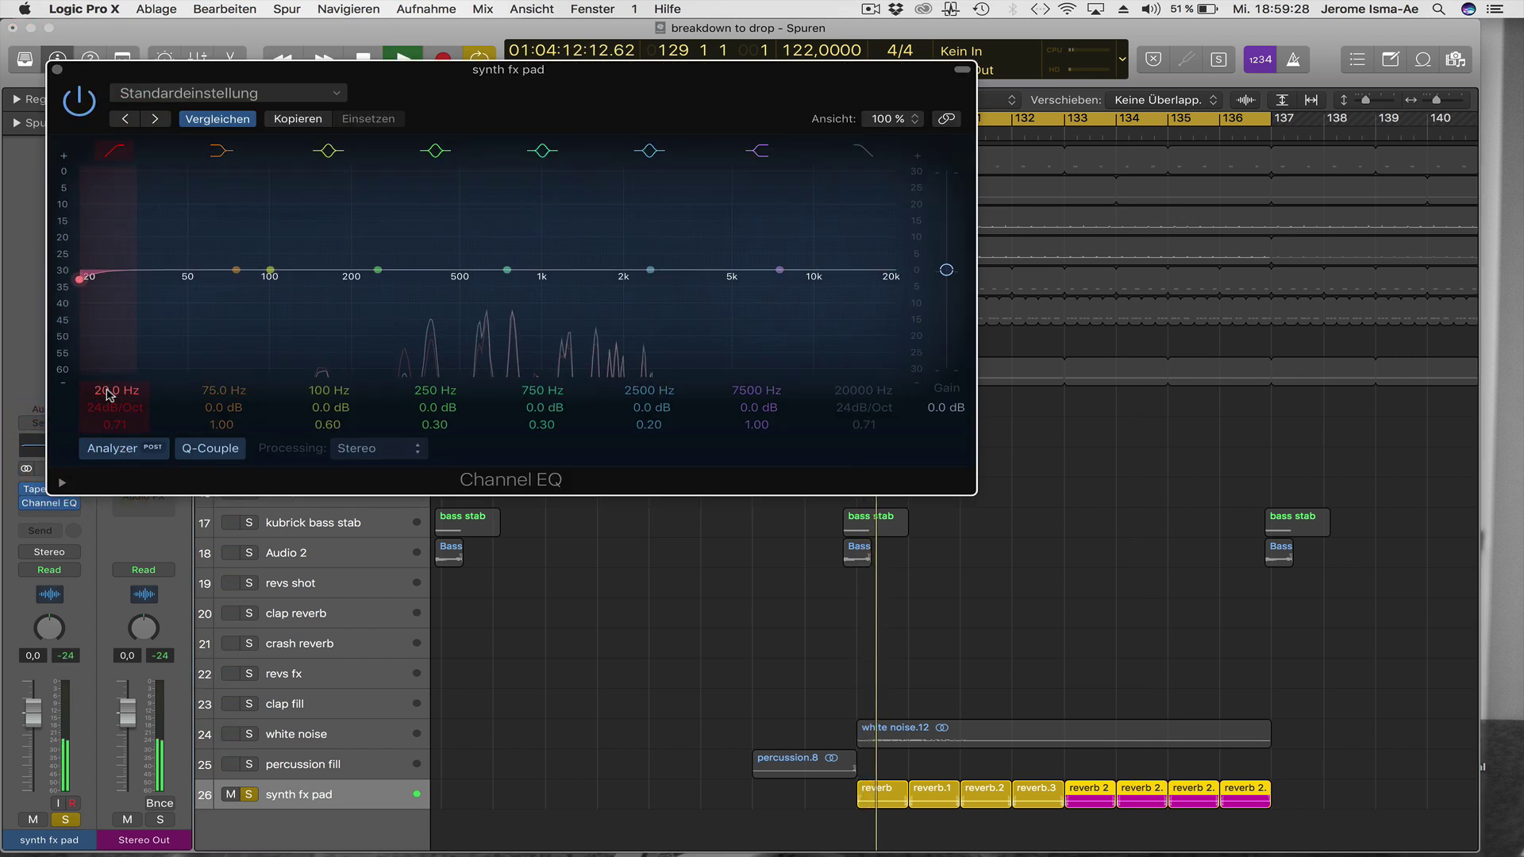
pyautogui.click(115, 152)
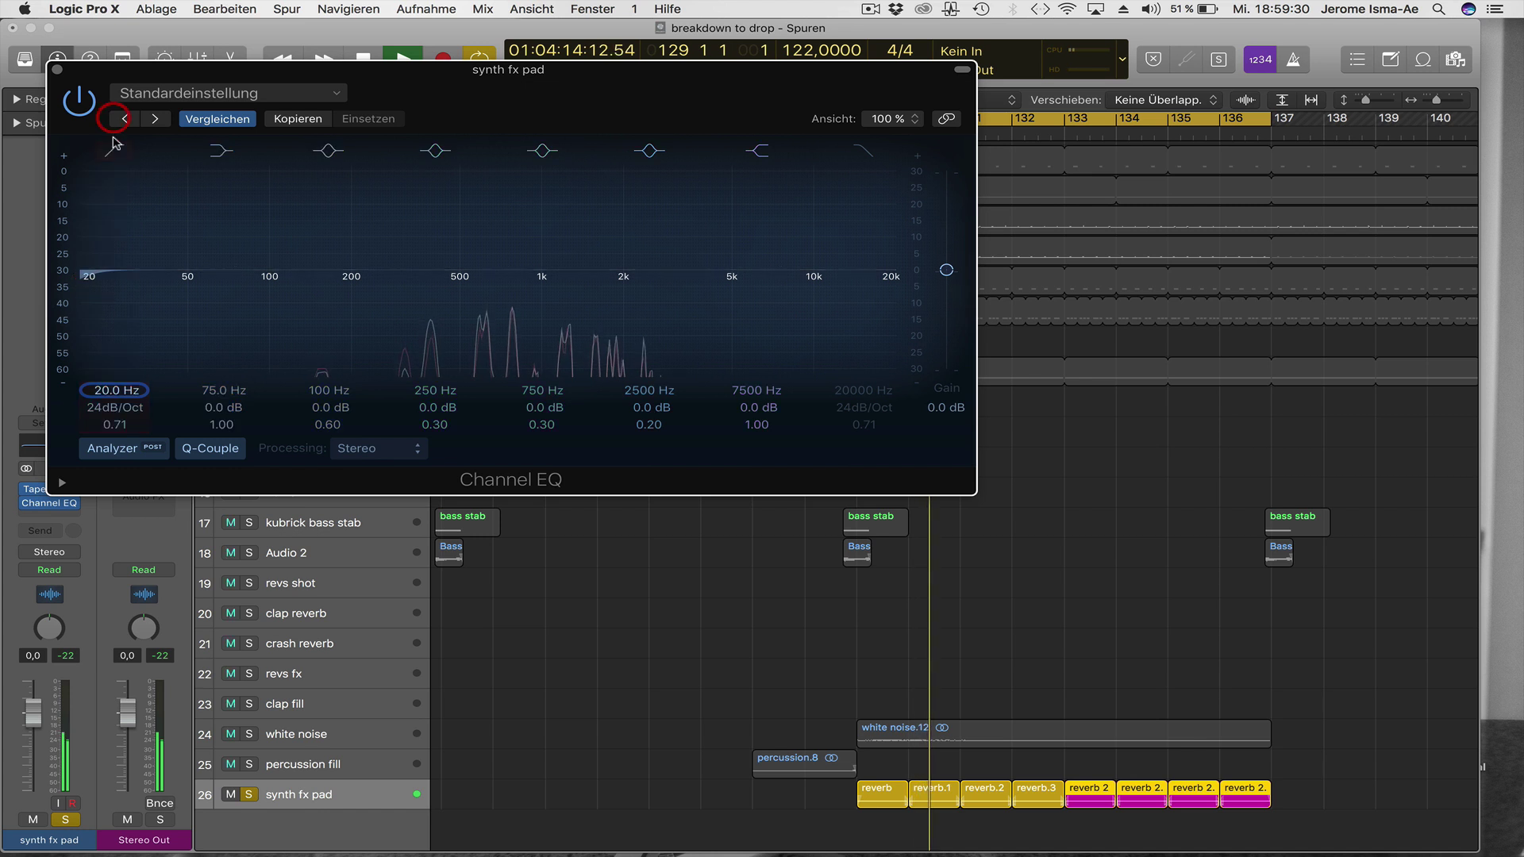
pyautogui.click(116, 152)
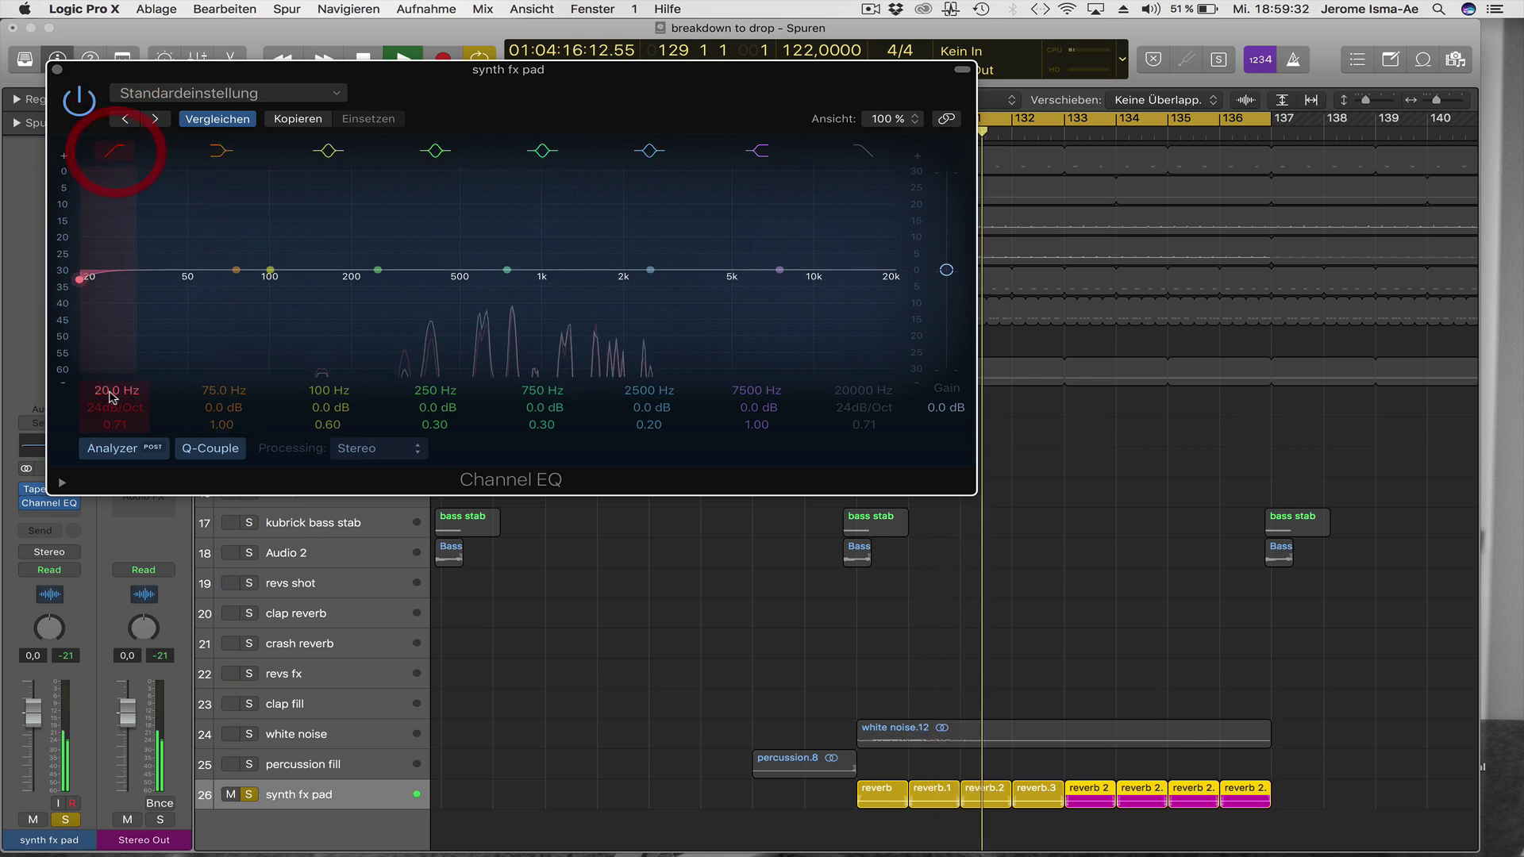
# Set the Channel EQ's low cut to 610 Hz, raise its overall gain and close the plug-in.
pyautogui.moveTo(83, 270); pyautogui.dragTo(508, 280)
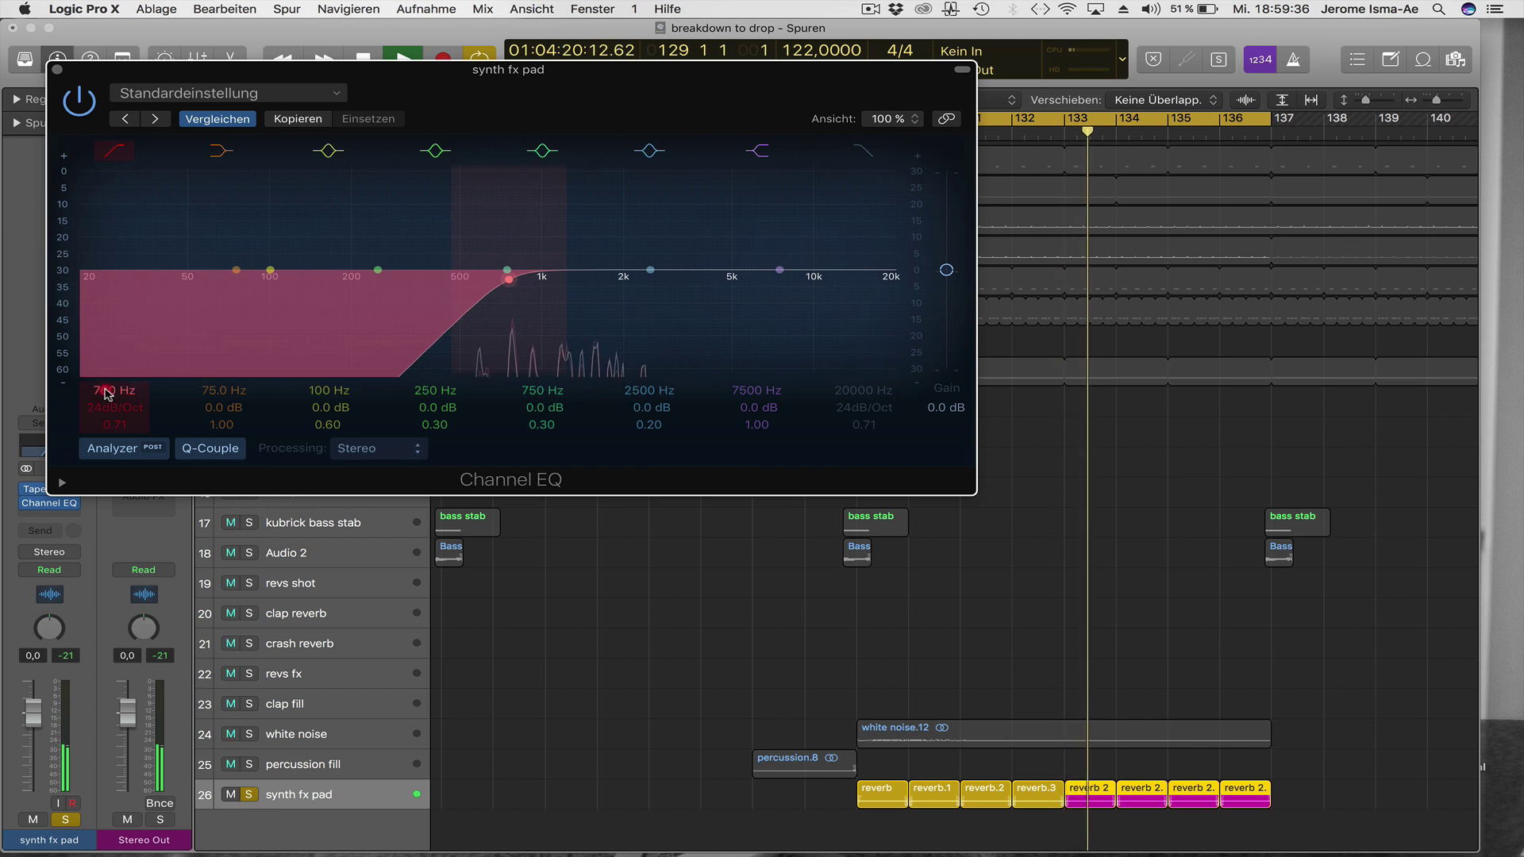
pyautogui.moveTo(111, 390); pyautogui.dragTo(111, 416)
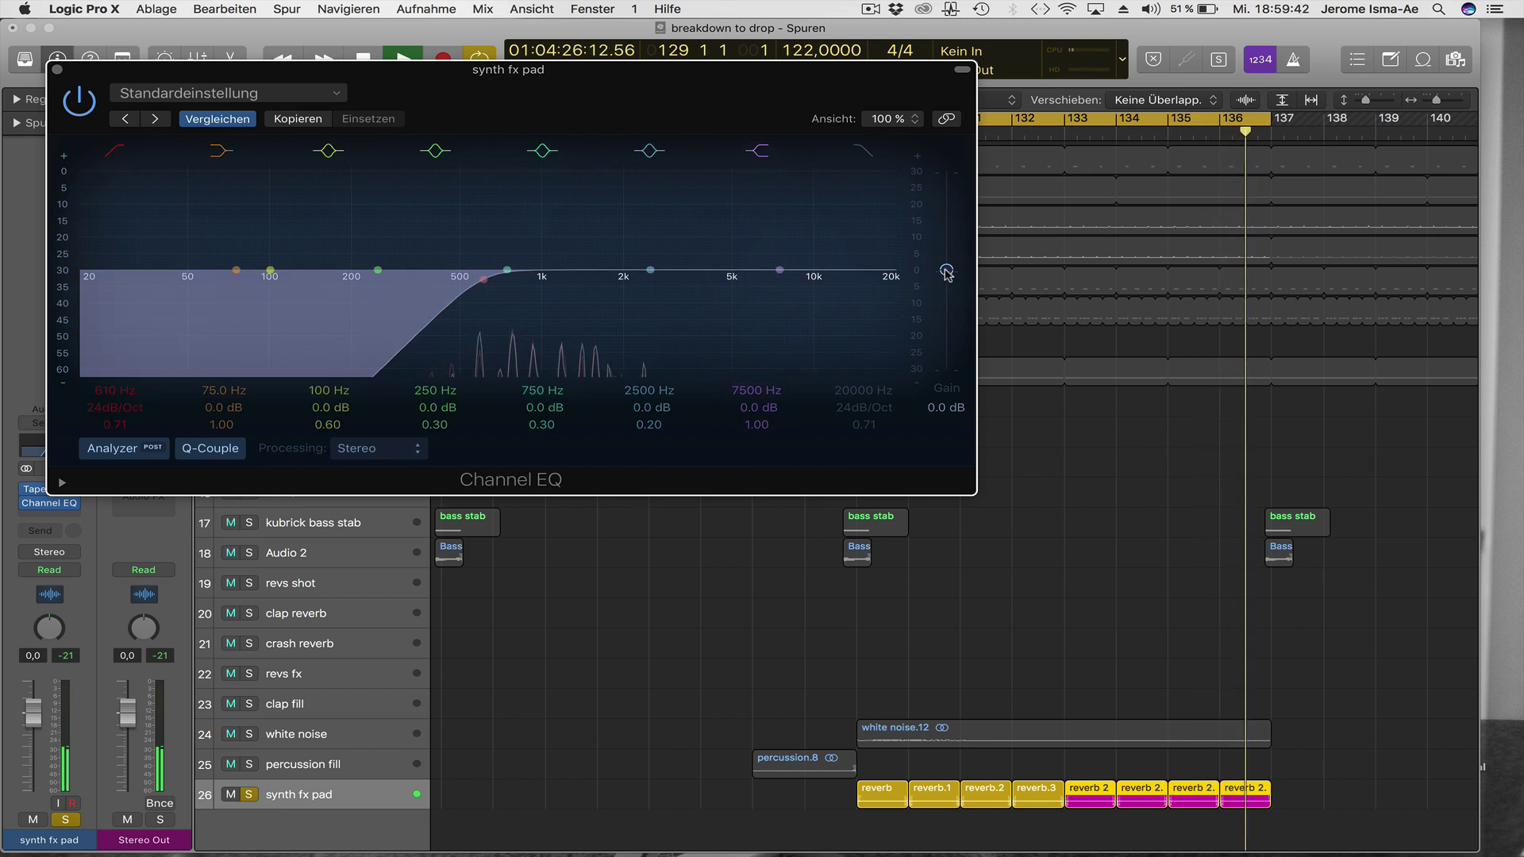
pyautogui.moveTo(947, 272); pyautogui.dragTo(947, 234)
pyautogui.click(56, 71)
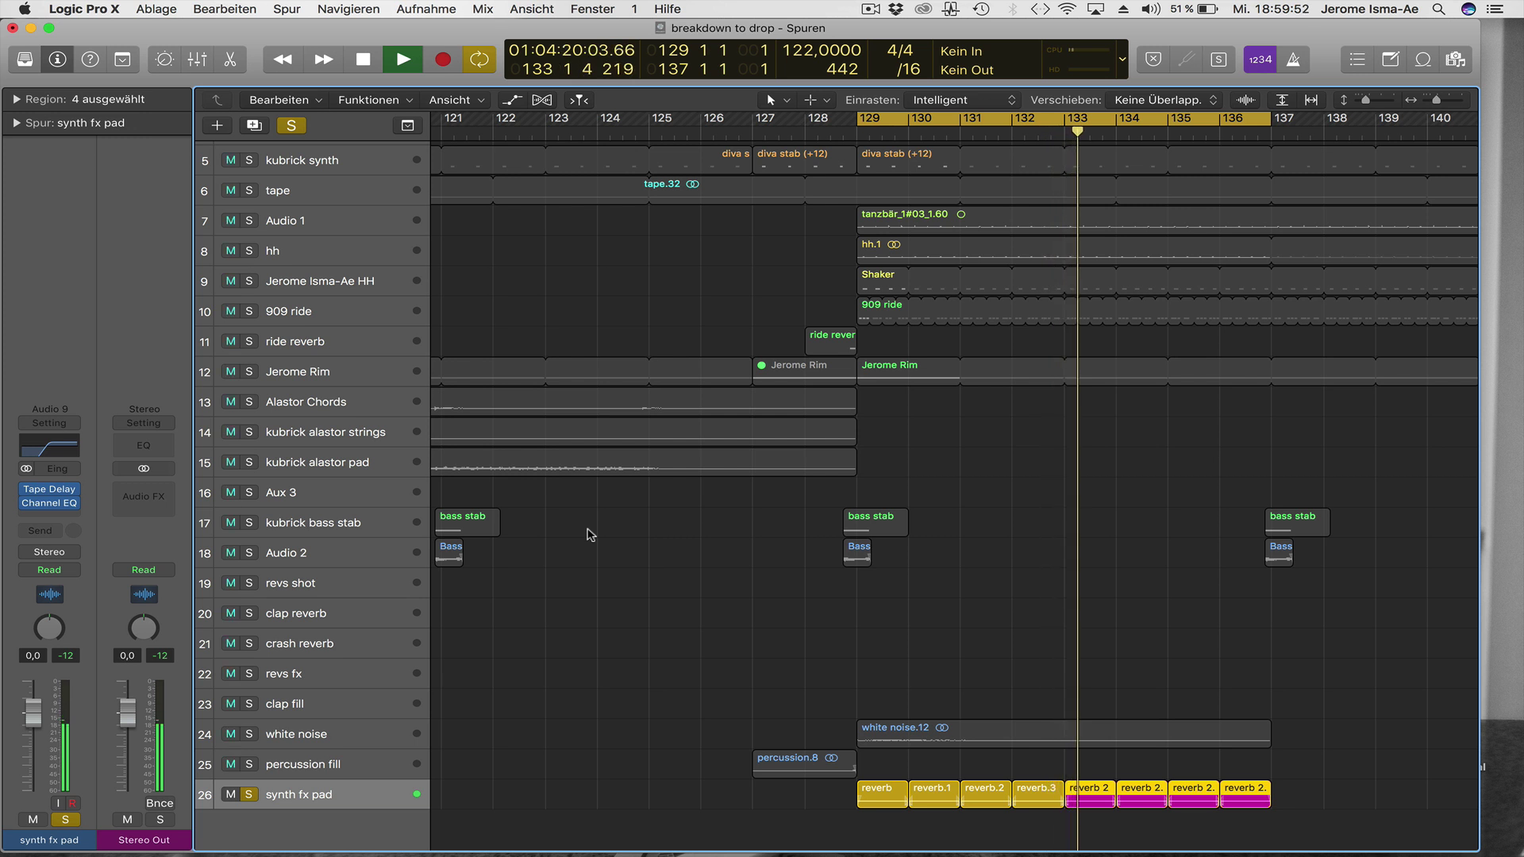
# Insert a stereo LFOTool after the Channel EQ on the synth fx pad channel and load the sidechain setting.
pyautogui.click(70, 513)
pyautogui.moveTo(96, 598)
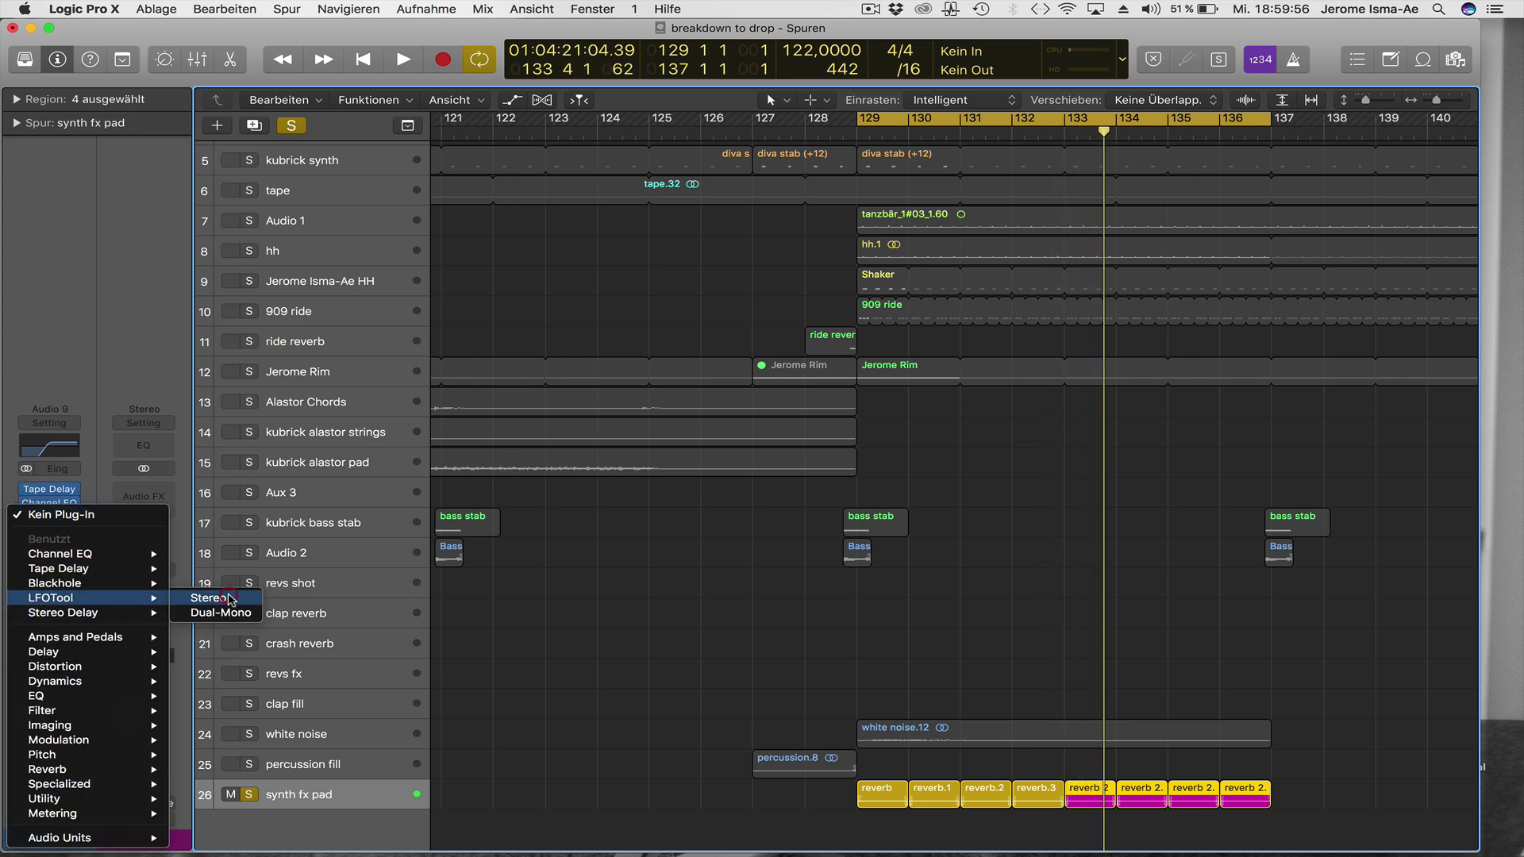
pyautogui.click(229, 599)
pyautogui.click(236, 93)
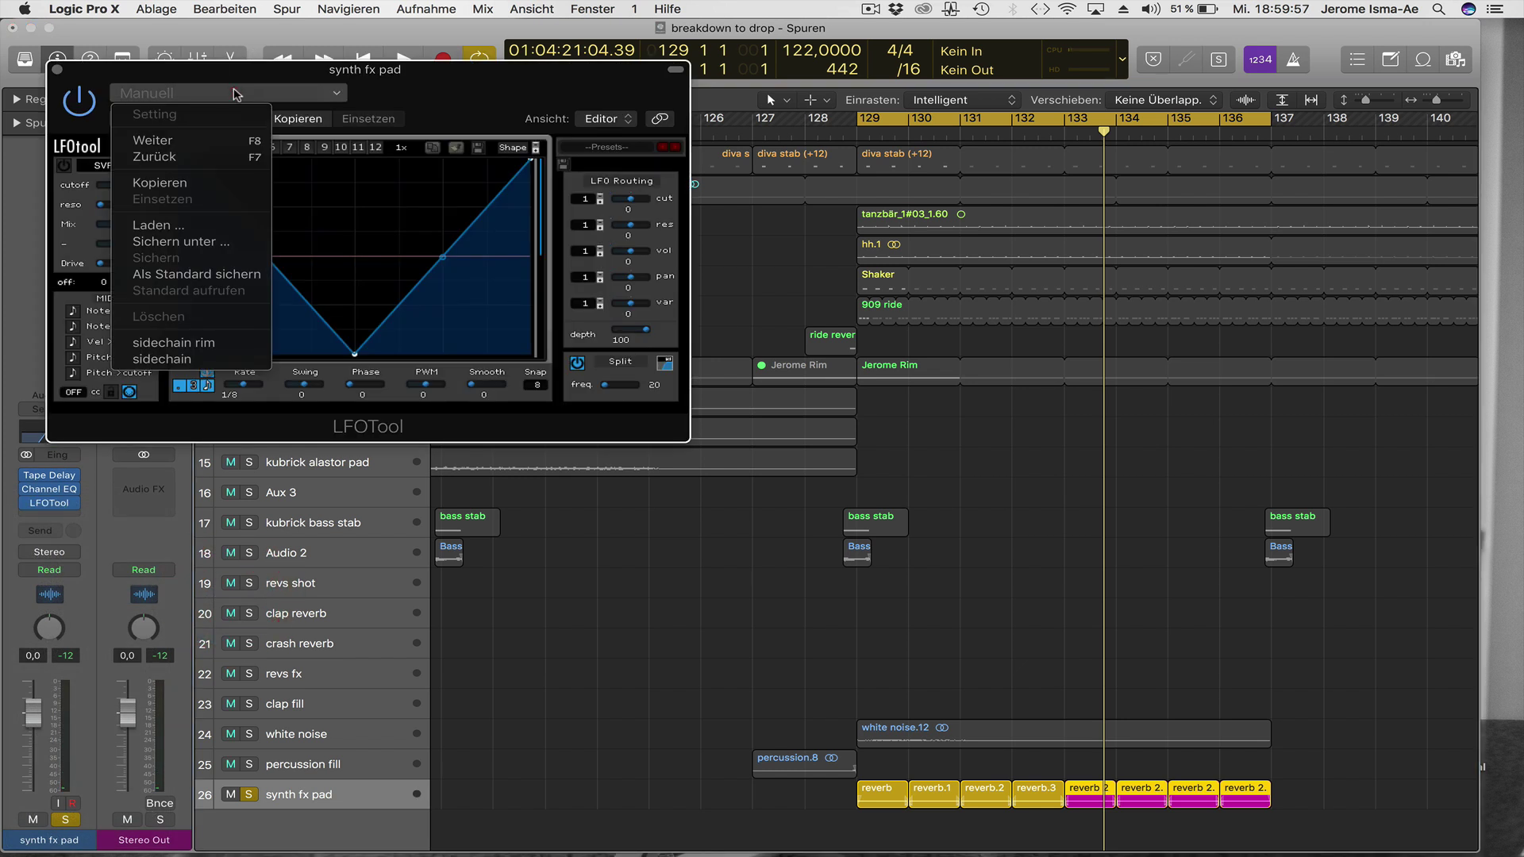
pyautogui.click(179, 360)
# Move the LFOTool curve's upper point earlier, set the volume amount to 100 during playback and close the plug-in.
pyautogui.moveTo(333, 160); pyautogui.dragTo(277, 161)
pyautogui.press('space')
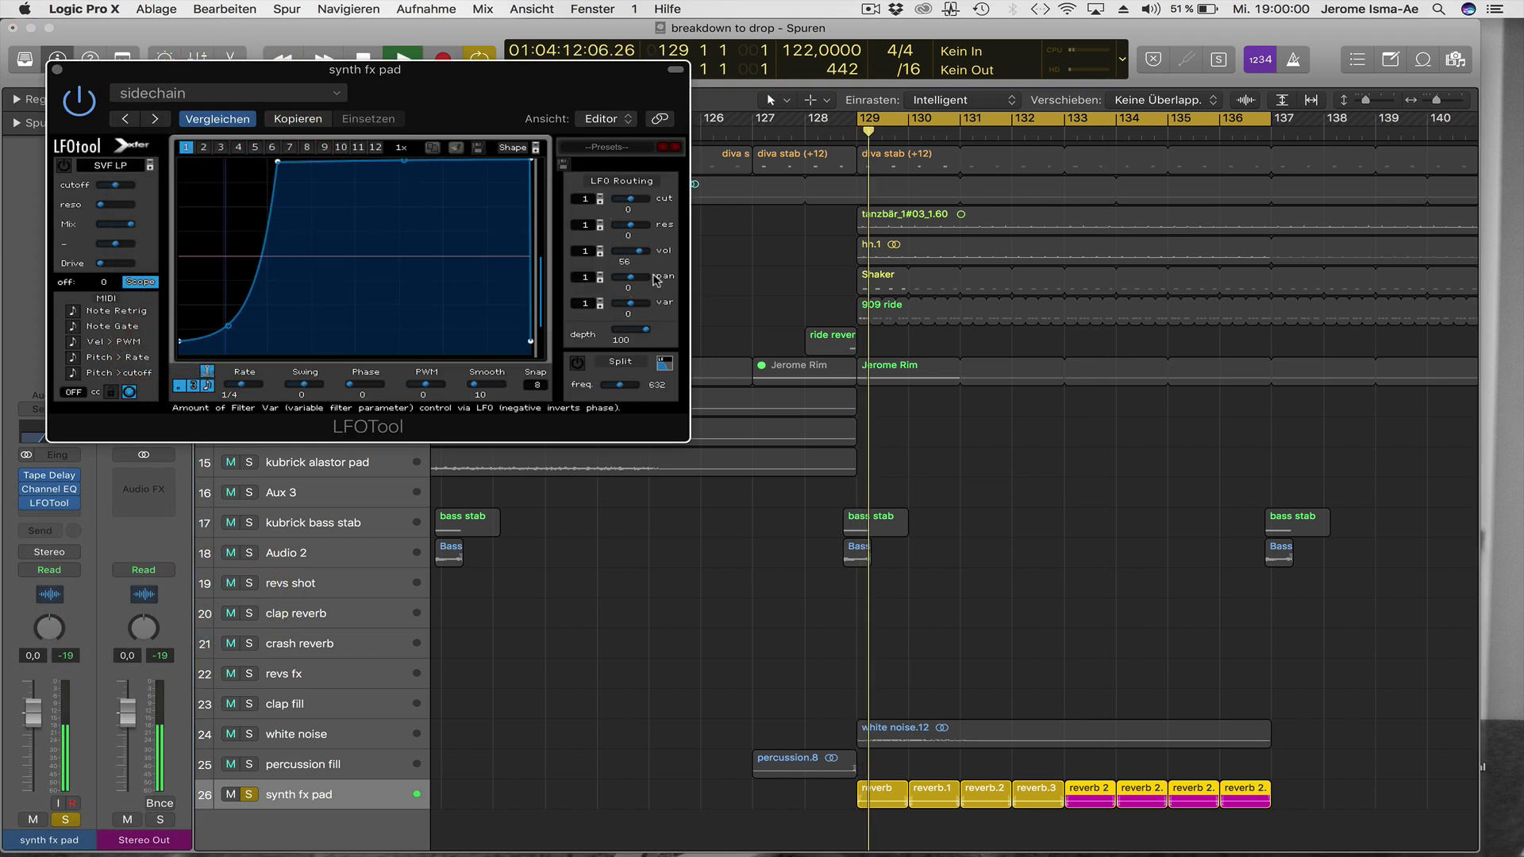
pyautogui.click(639, 251)
pyautogui.moveTo(639, 252); pyautogui.dragTo(657, 252)
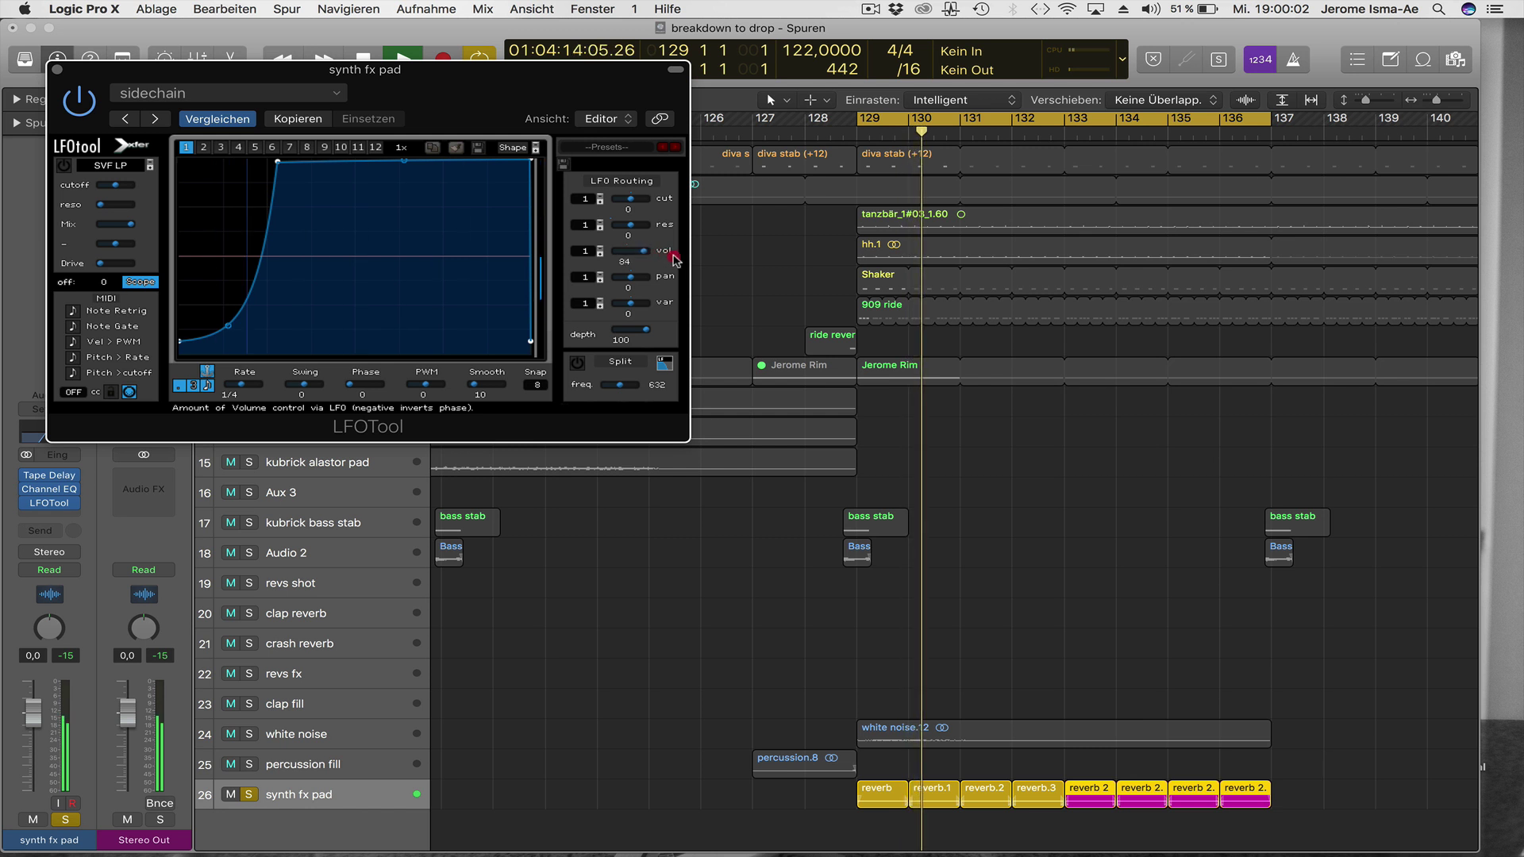
pyautogui.moveTo(278, 161)
pyautogui.mouseDown()
pyautogui.moveTo(350, 161)
pyautogui.moveTo(280, 161)
pyautogui.mouseUp()
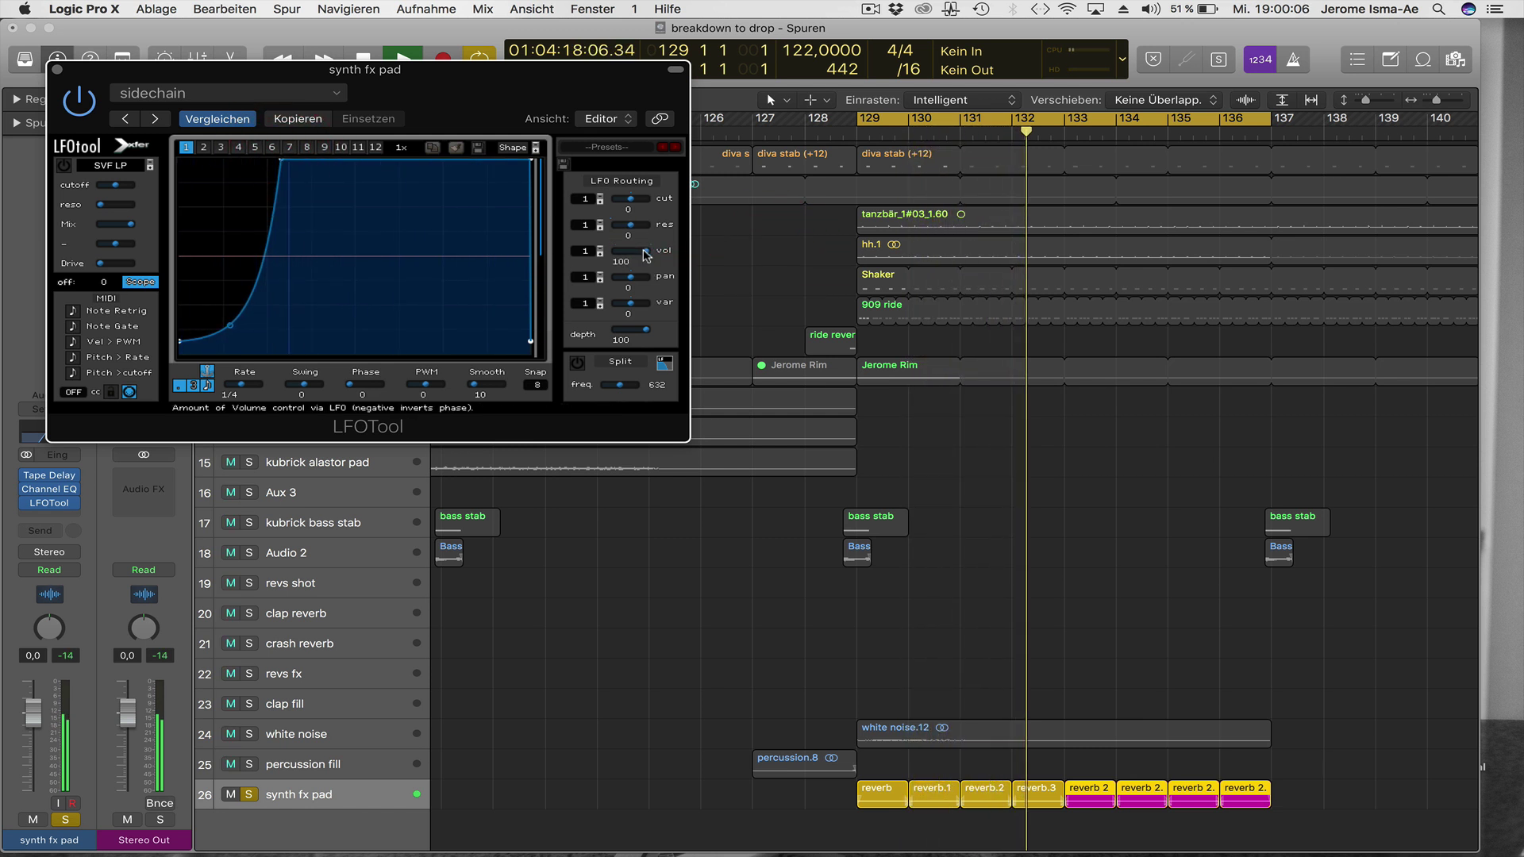
pyautogui.click(54, 69)
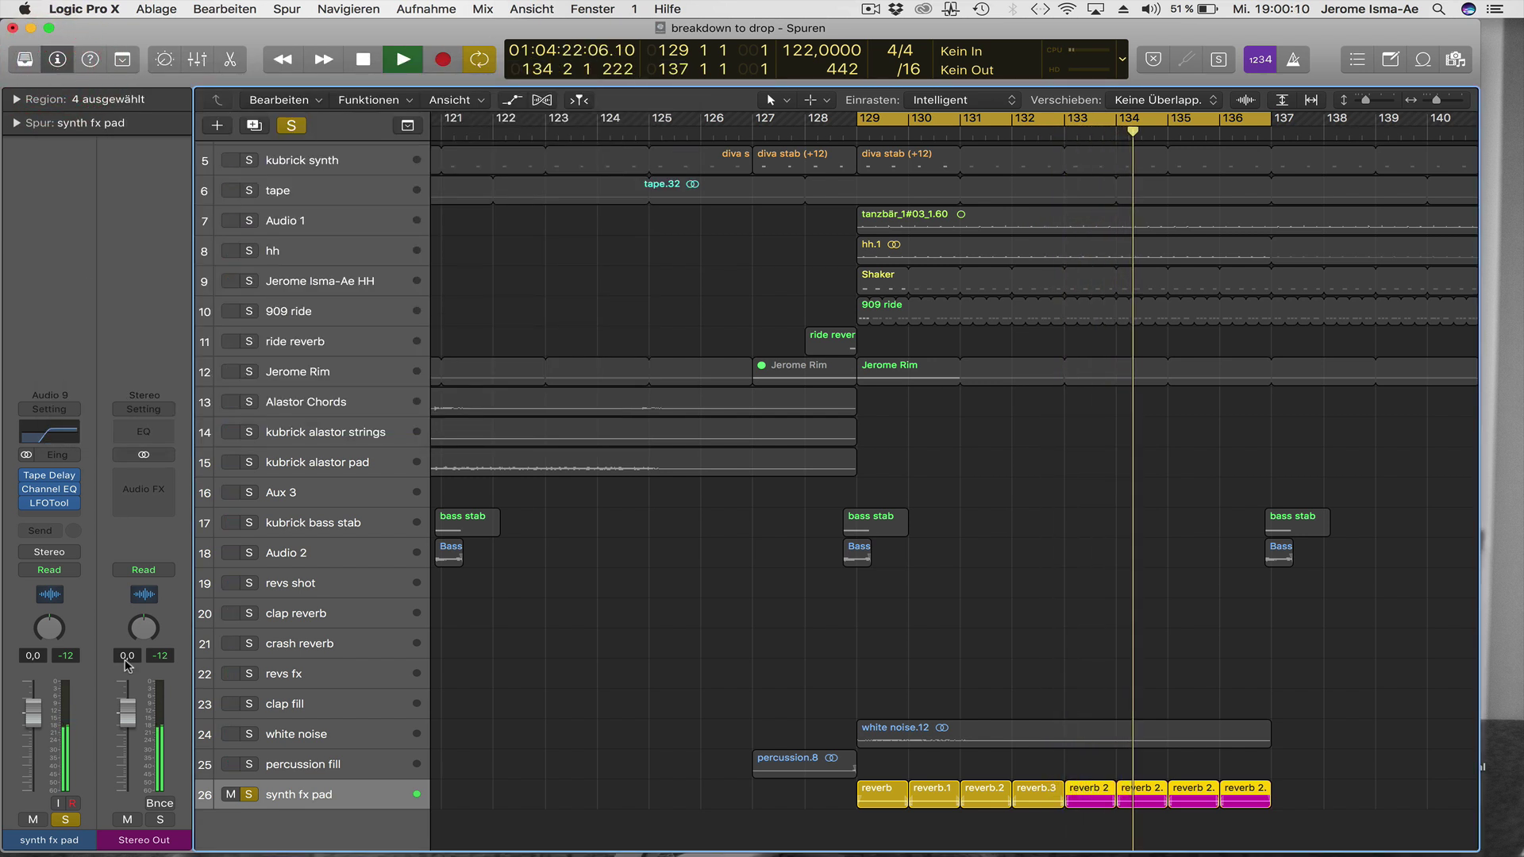
# Stop playback and turn off solo on the synth fx pad track to bring back the full arrangement.
pyautogui.press('super+Left')
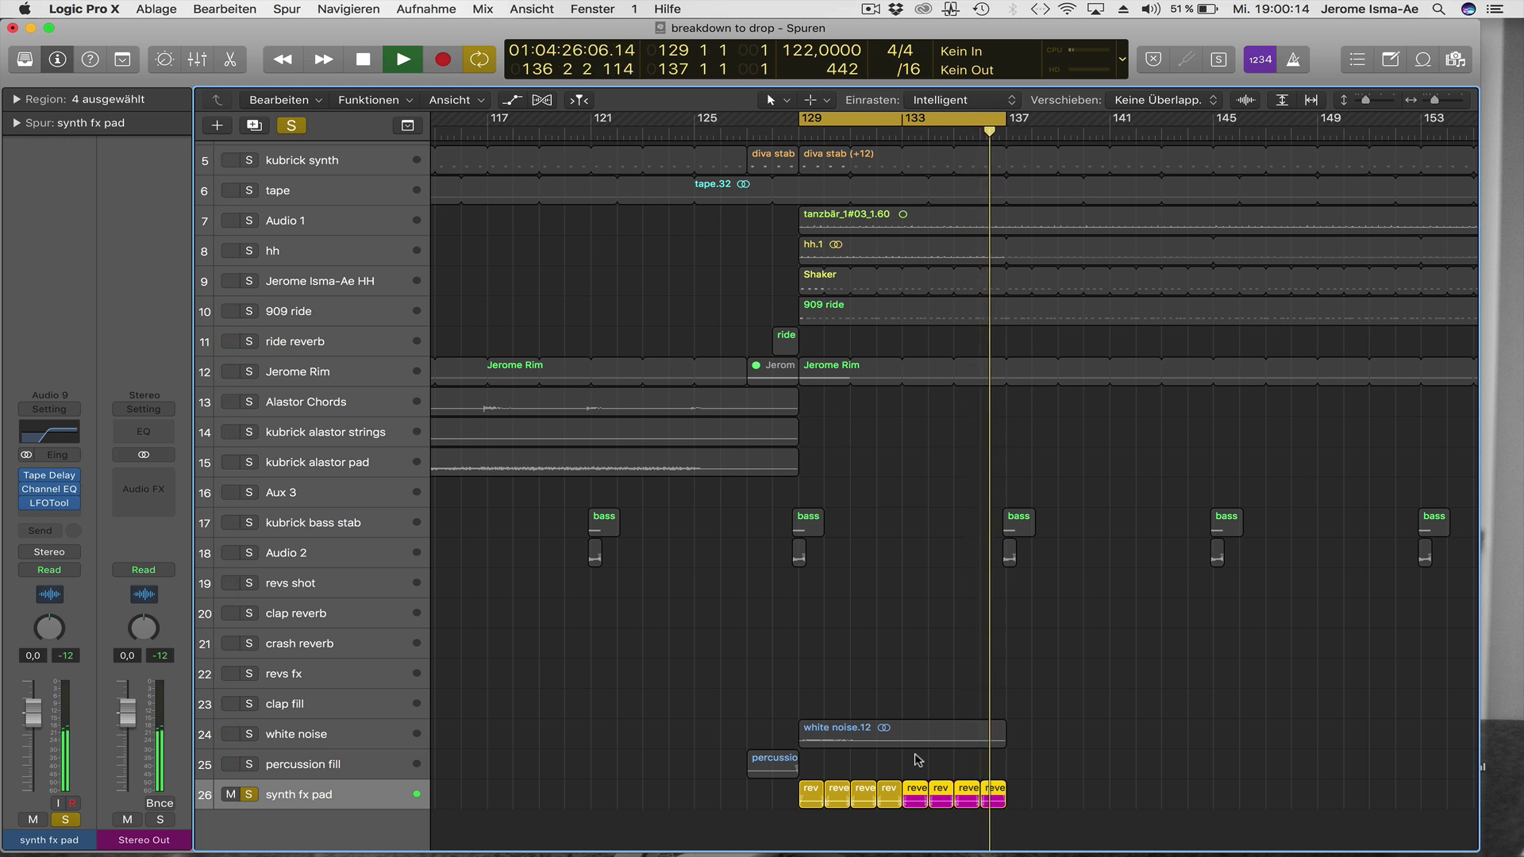
pyautogui.press('space')
pyautogui.click(249, 794)
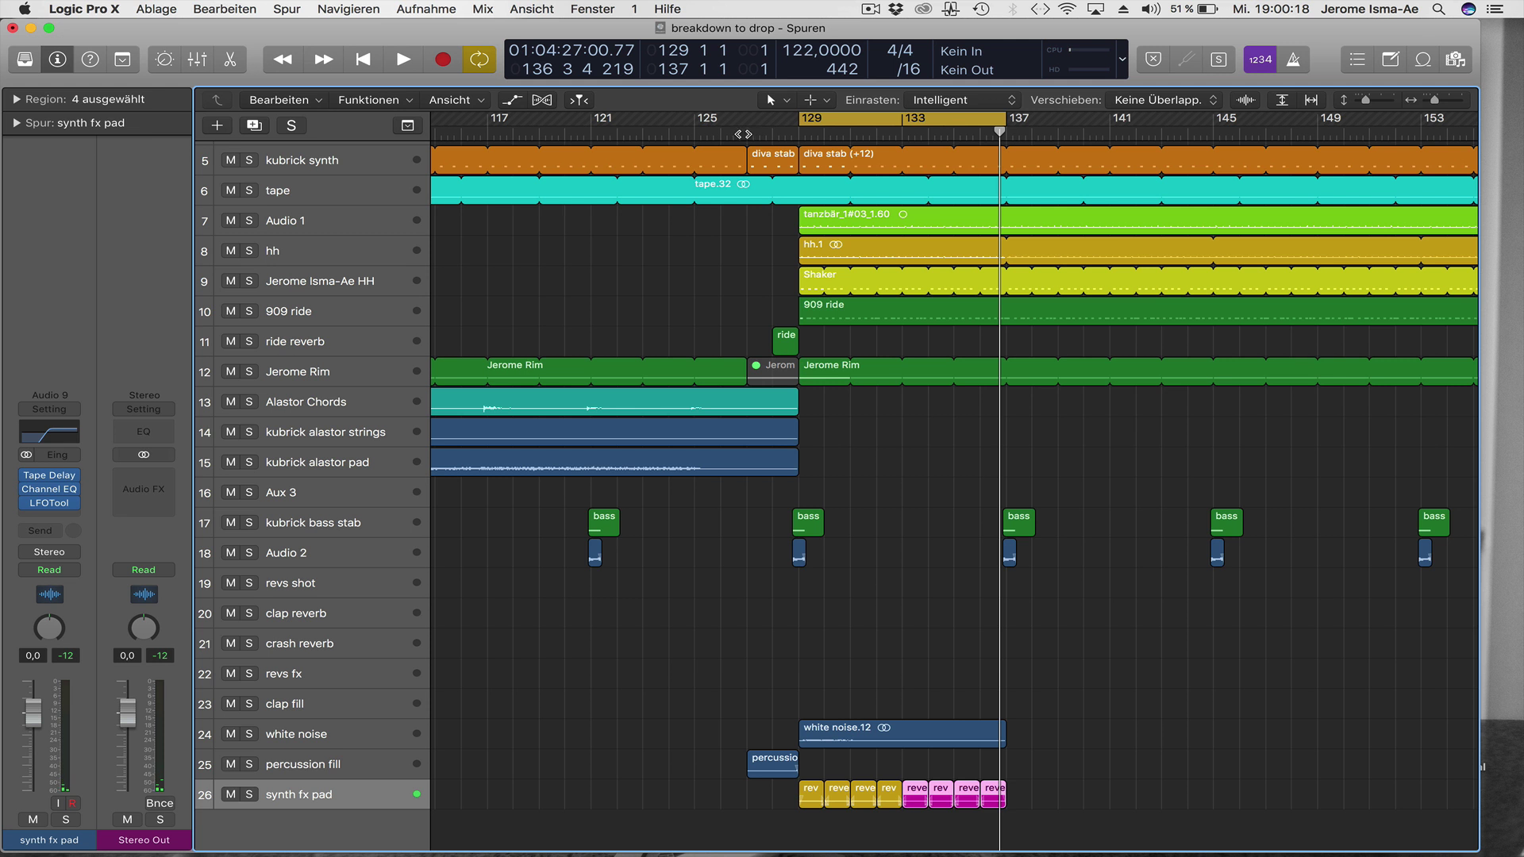
# Lower the synth fx pad channel's volume to -3.0 dB while the drop plays.
pyautogui.doubleClick(743, 134)
pyautogui.click(673, 265)
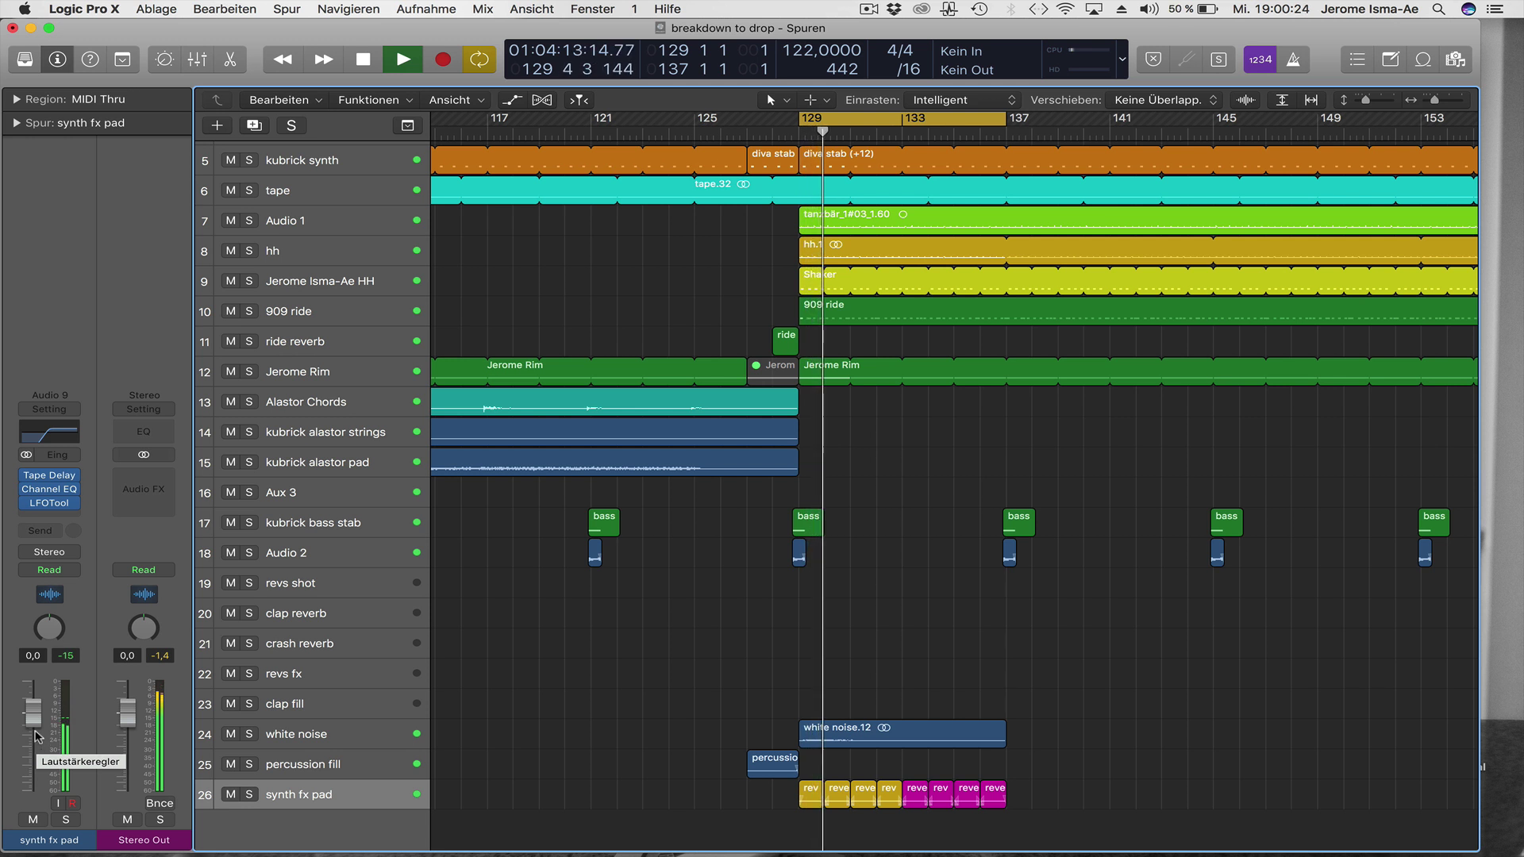
pyautogui.moveTo(36, 742); pyautogui.dragTo(35, 752)
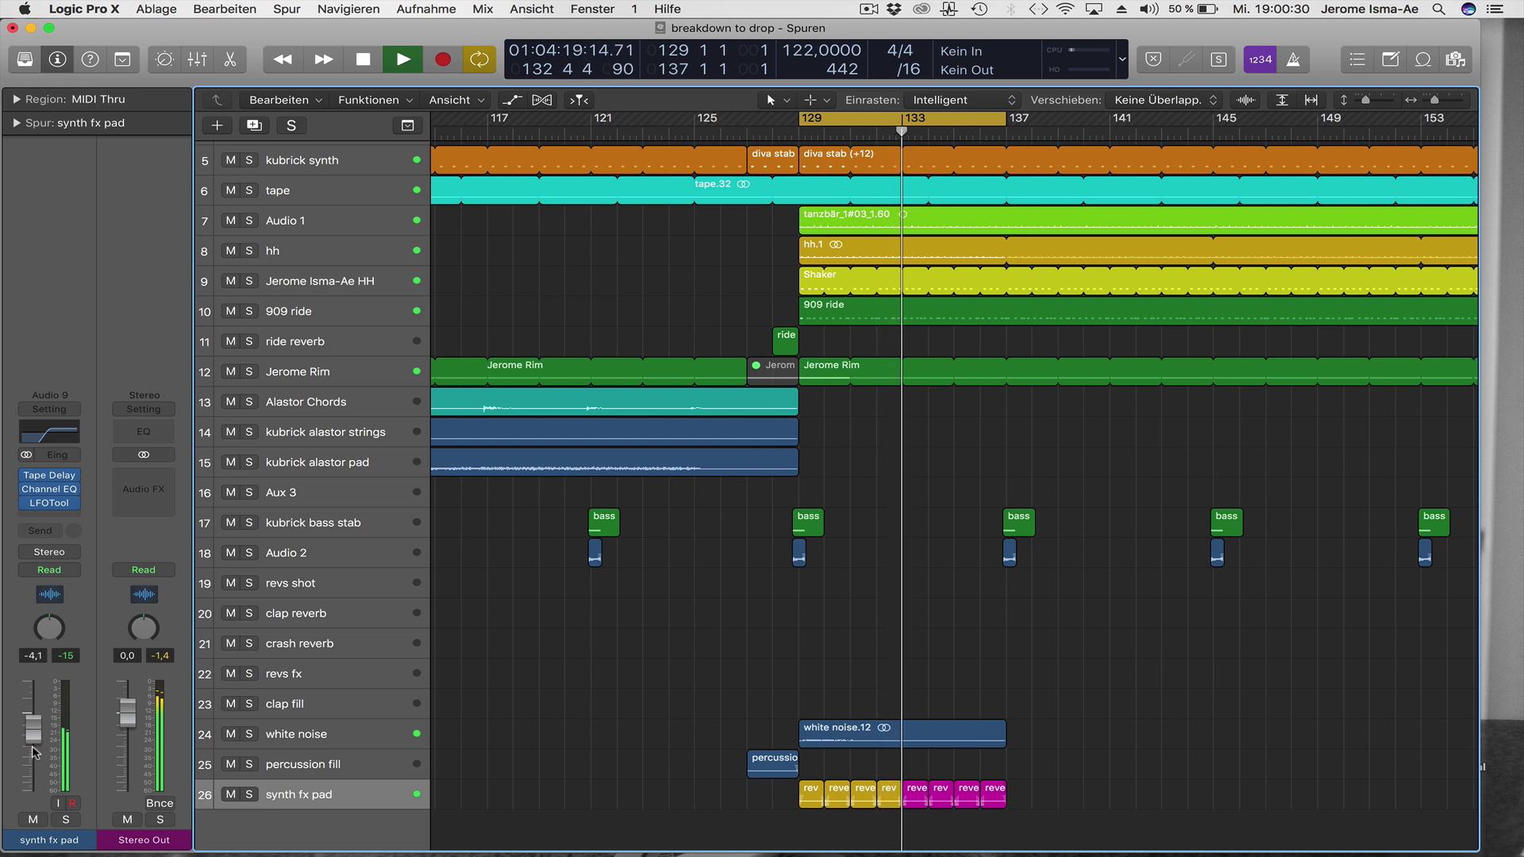
pyautogui.moveTo(35, 752); pyautogui.dragTo(34, 742)
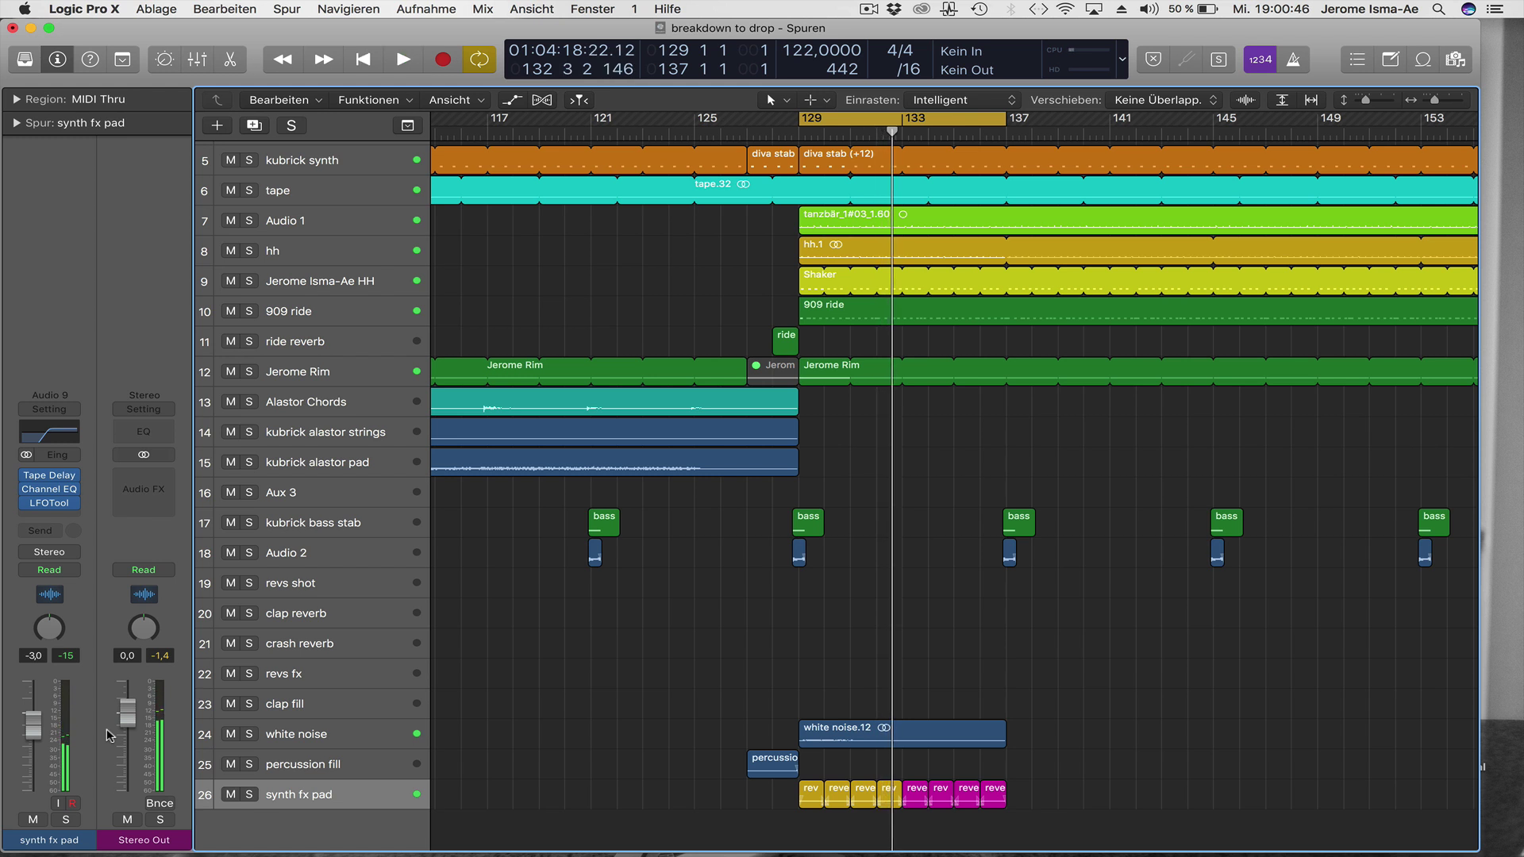
# Copy the kubrick alastor pad region to bar 129 and, during playback, extend the cycle range to bar 161.
pyautogui.press('super+Left')
pyautogui.press('super+Left')
pyautogui.press('super+Left')
pyautogui.press('super+Left')
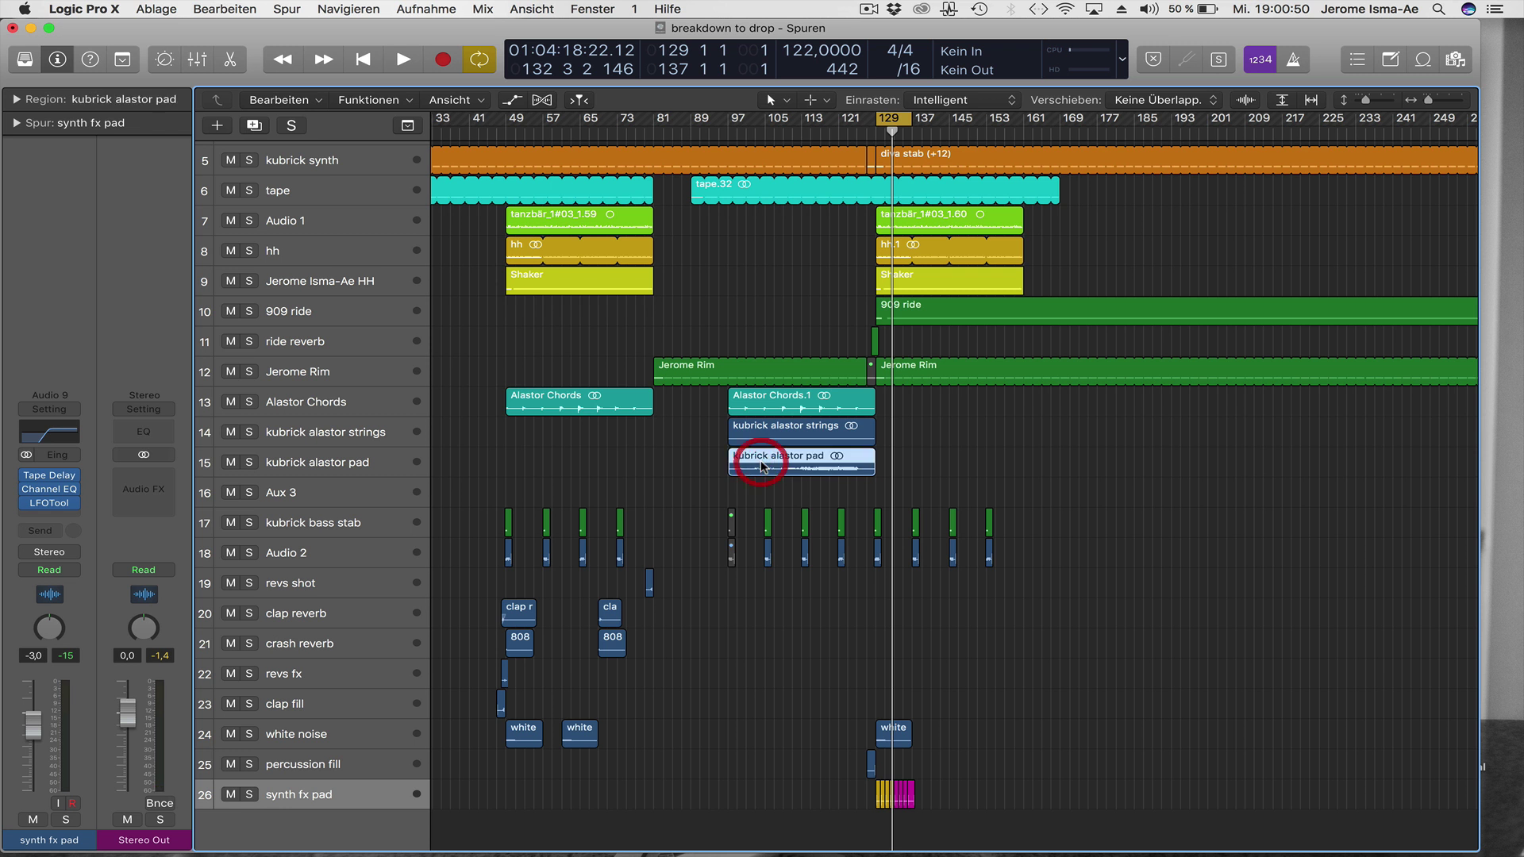
pyautogui.moveTo(762, 467); pyautogui.dragTo(903, 460)
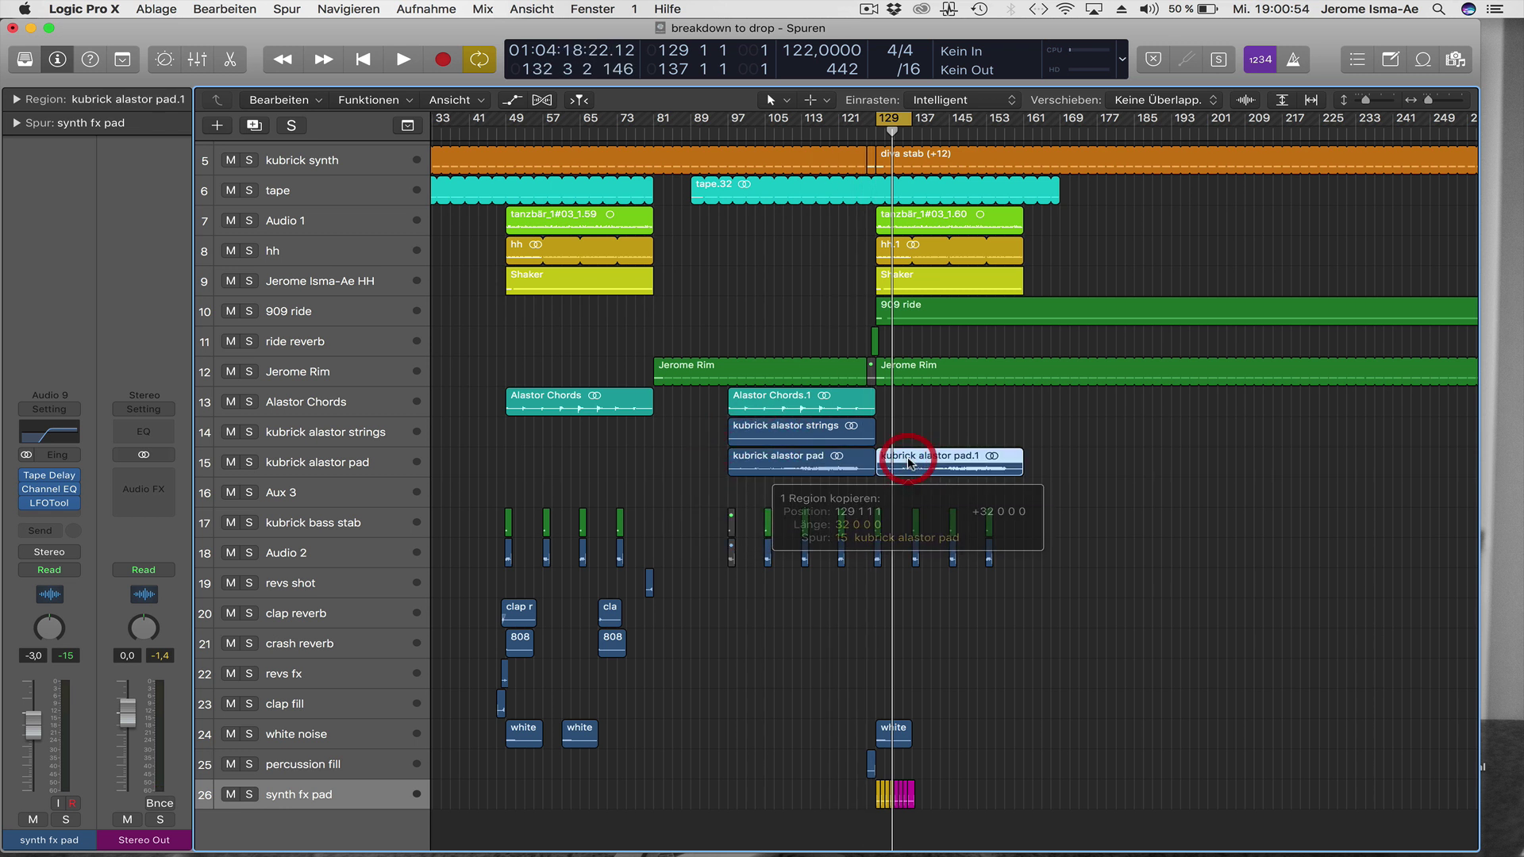
pyautogui.press('space')
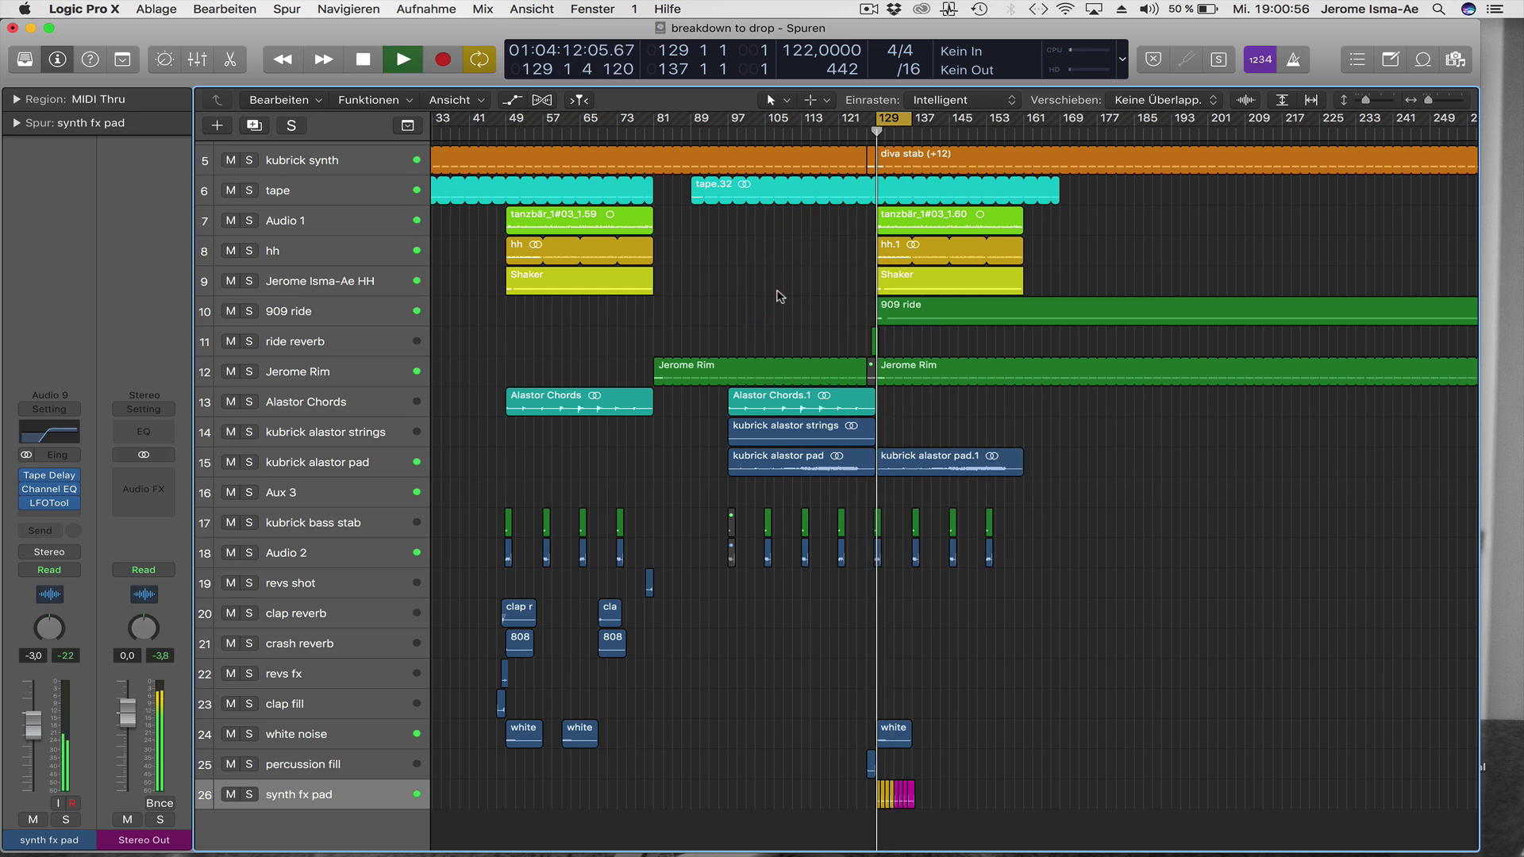
pyautogui.moveTo(915, 124); pyautogui.dragTo(1026, 120)
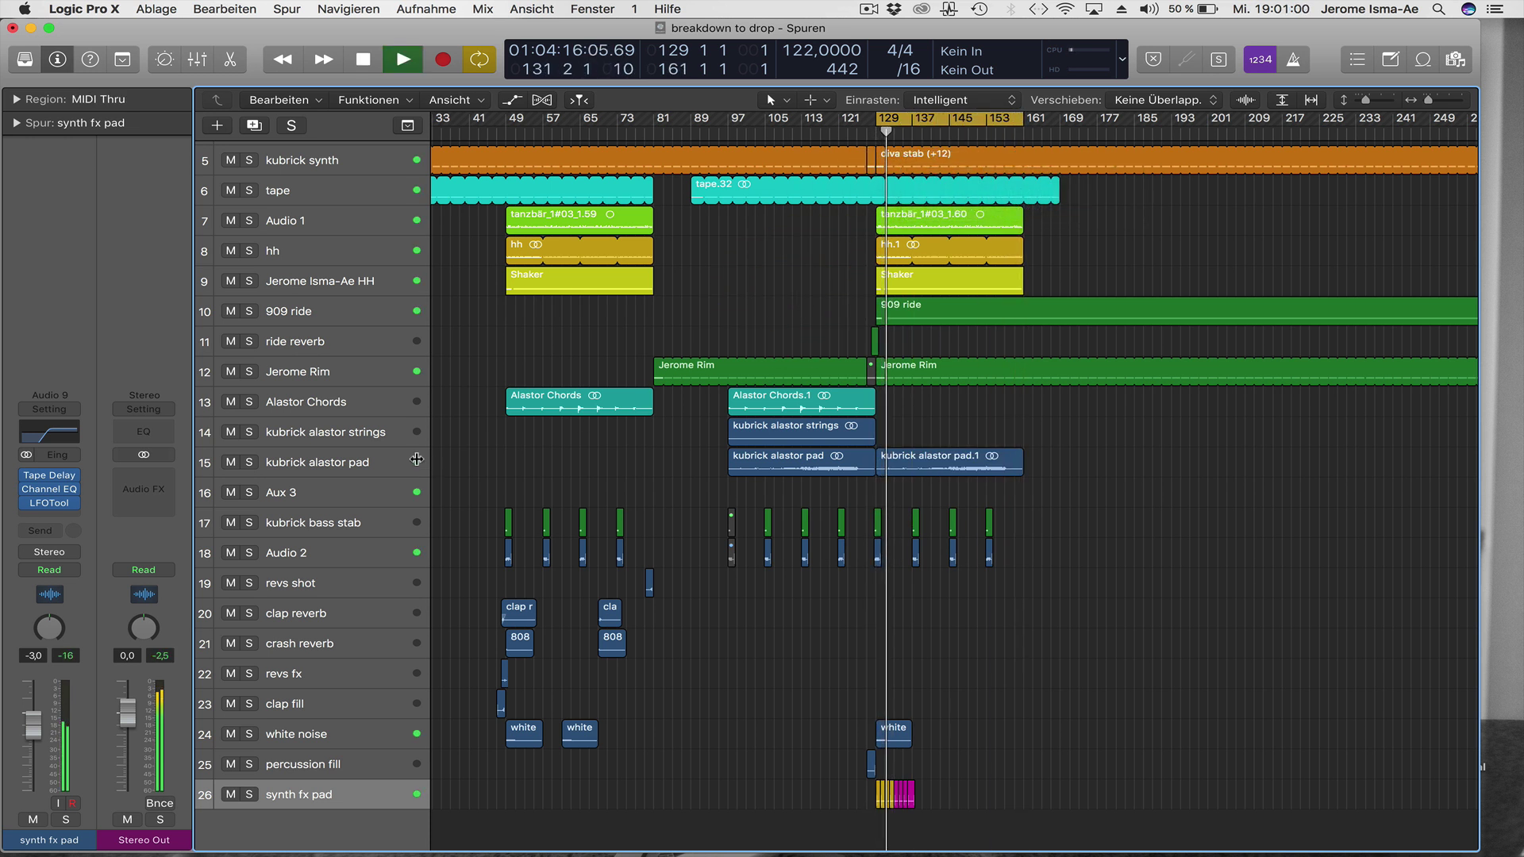
# Compare the playing drop with the kubrick alastor pad track muted and unmuted, leaving it unmuted.
pyautogui.click(321, 462)
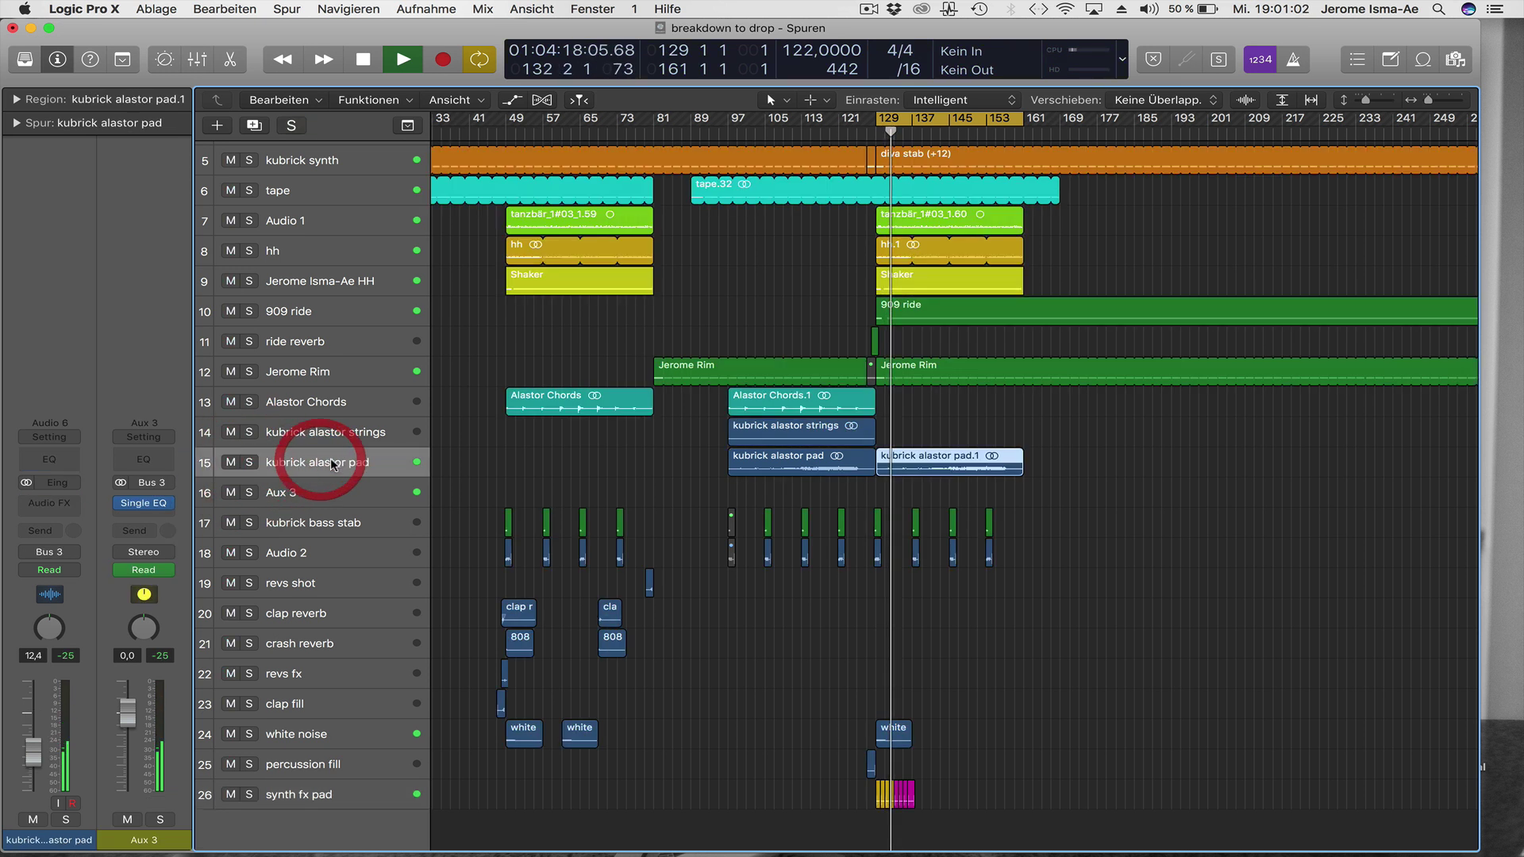
pyautogui.click(230, 462)
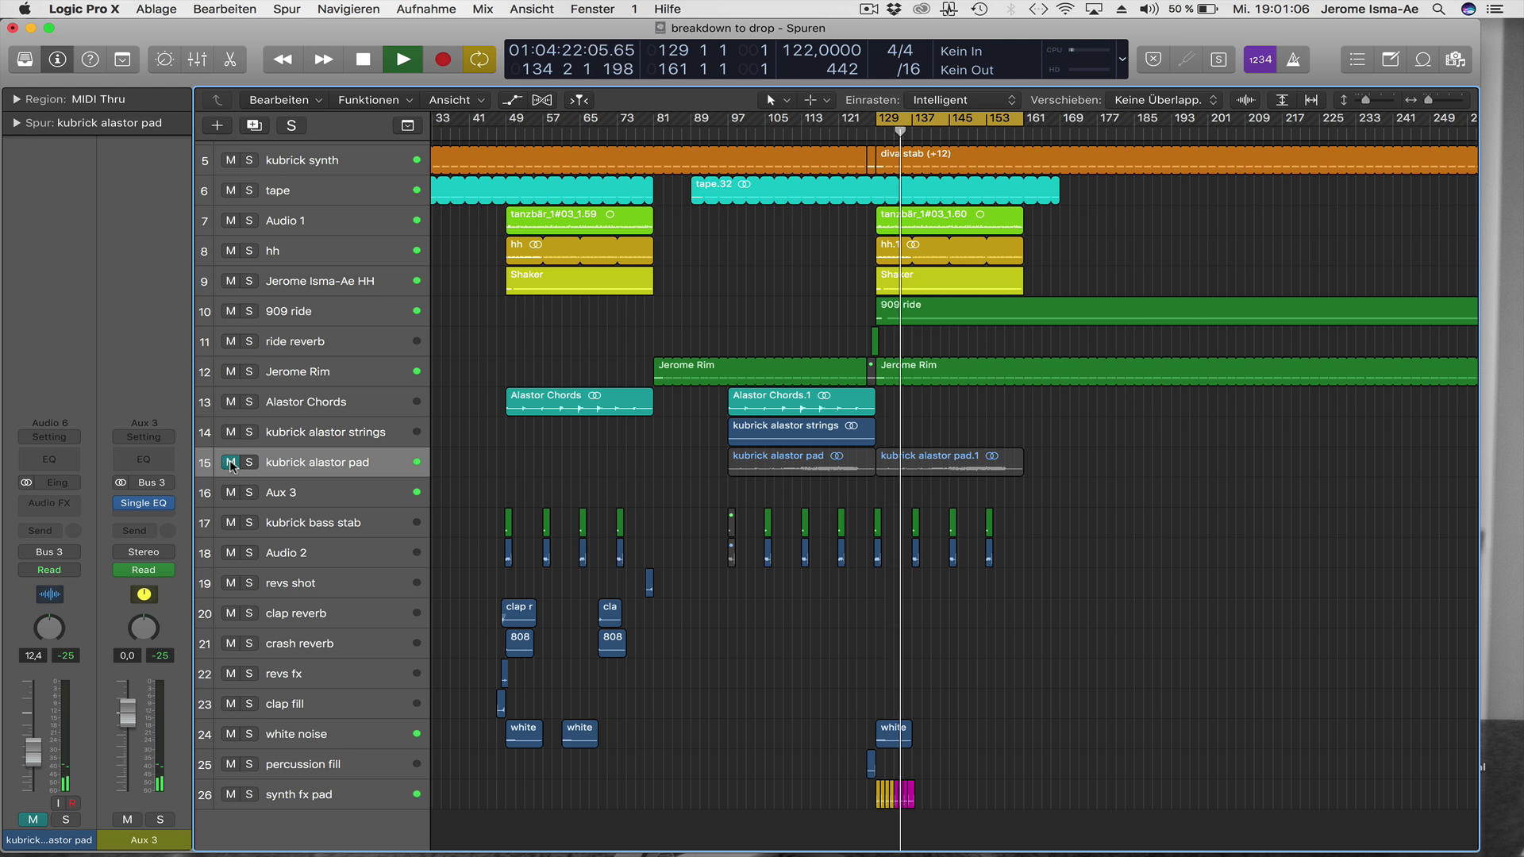
pyautogui.click(230, 462)
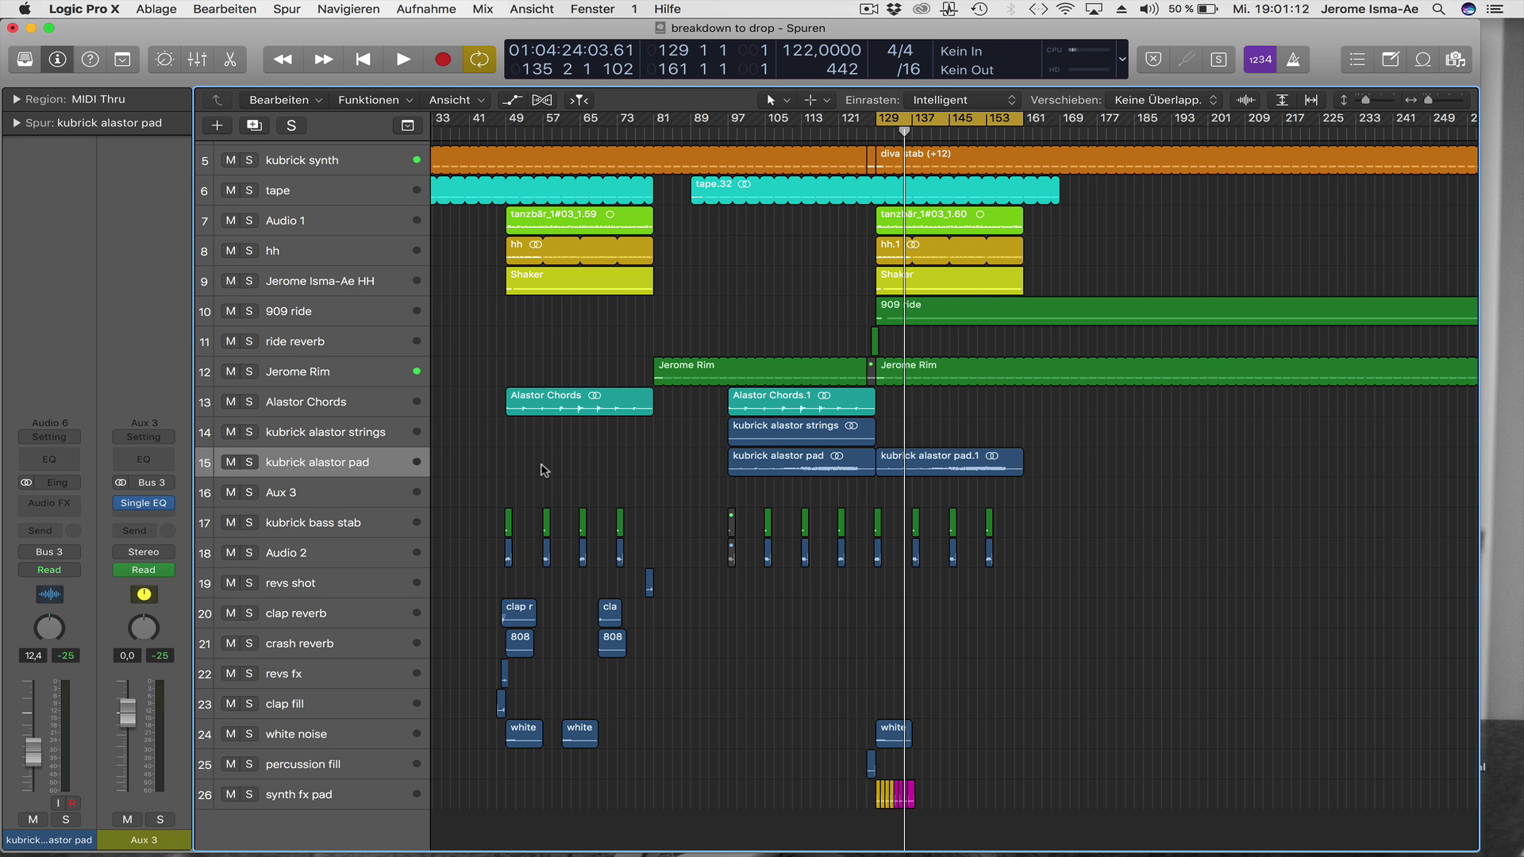
pyautogui.press('space')
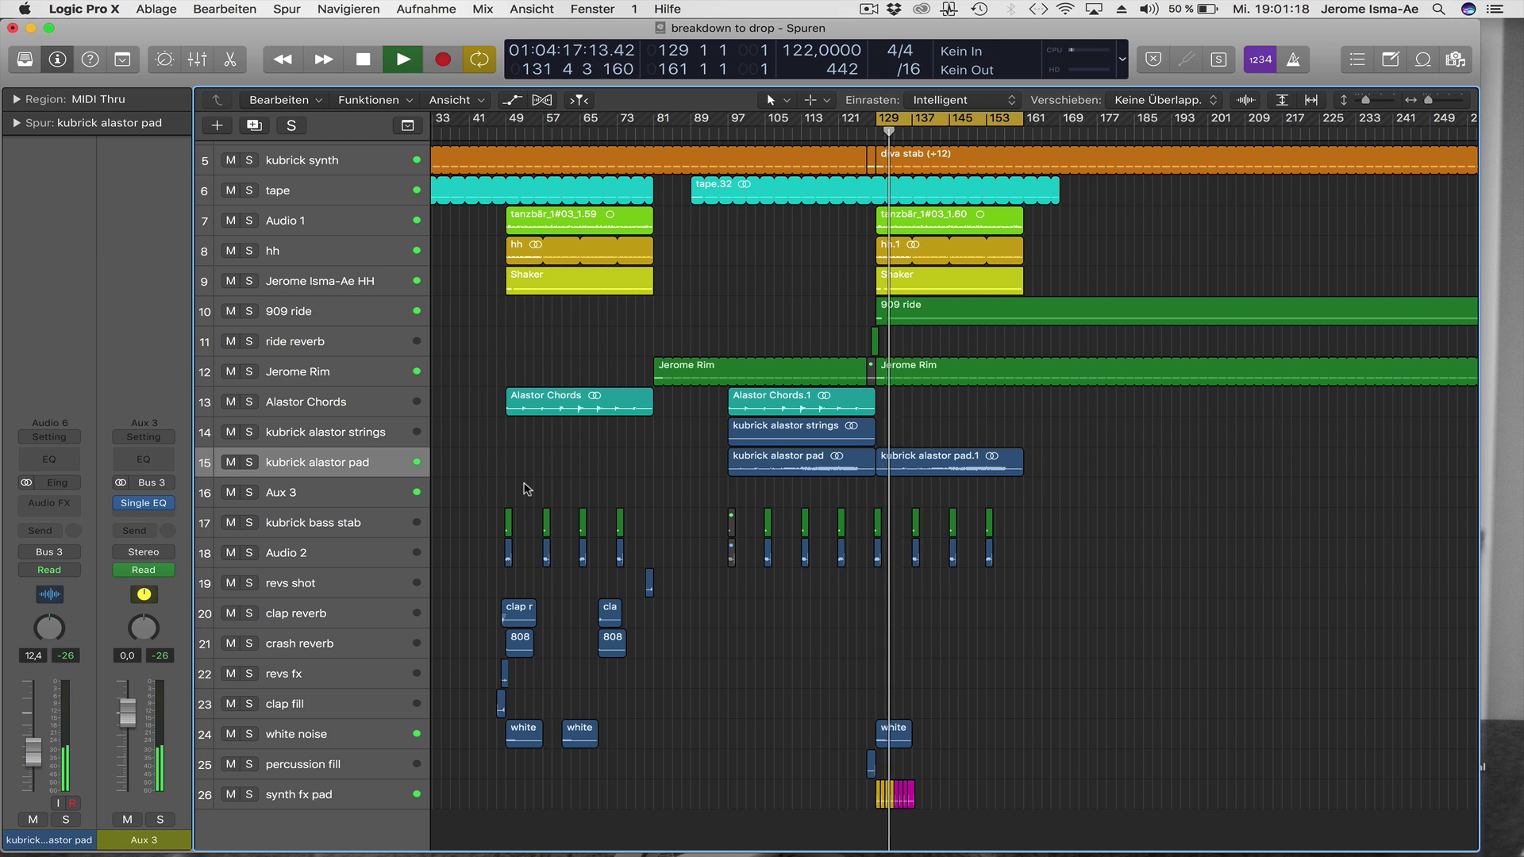
# Copy the eight synth fx pad regions to bar 137, and copy the resulting block again so it fills up to bar 161.
pyautogui.press('super+Right')
pyautogui.press('super+Right')
pyautogui.press('super+Right')
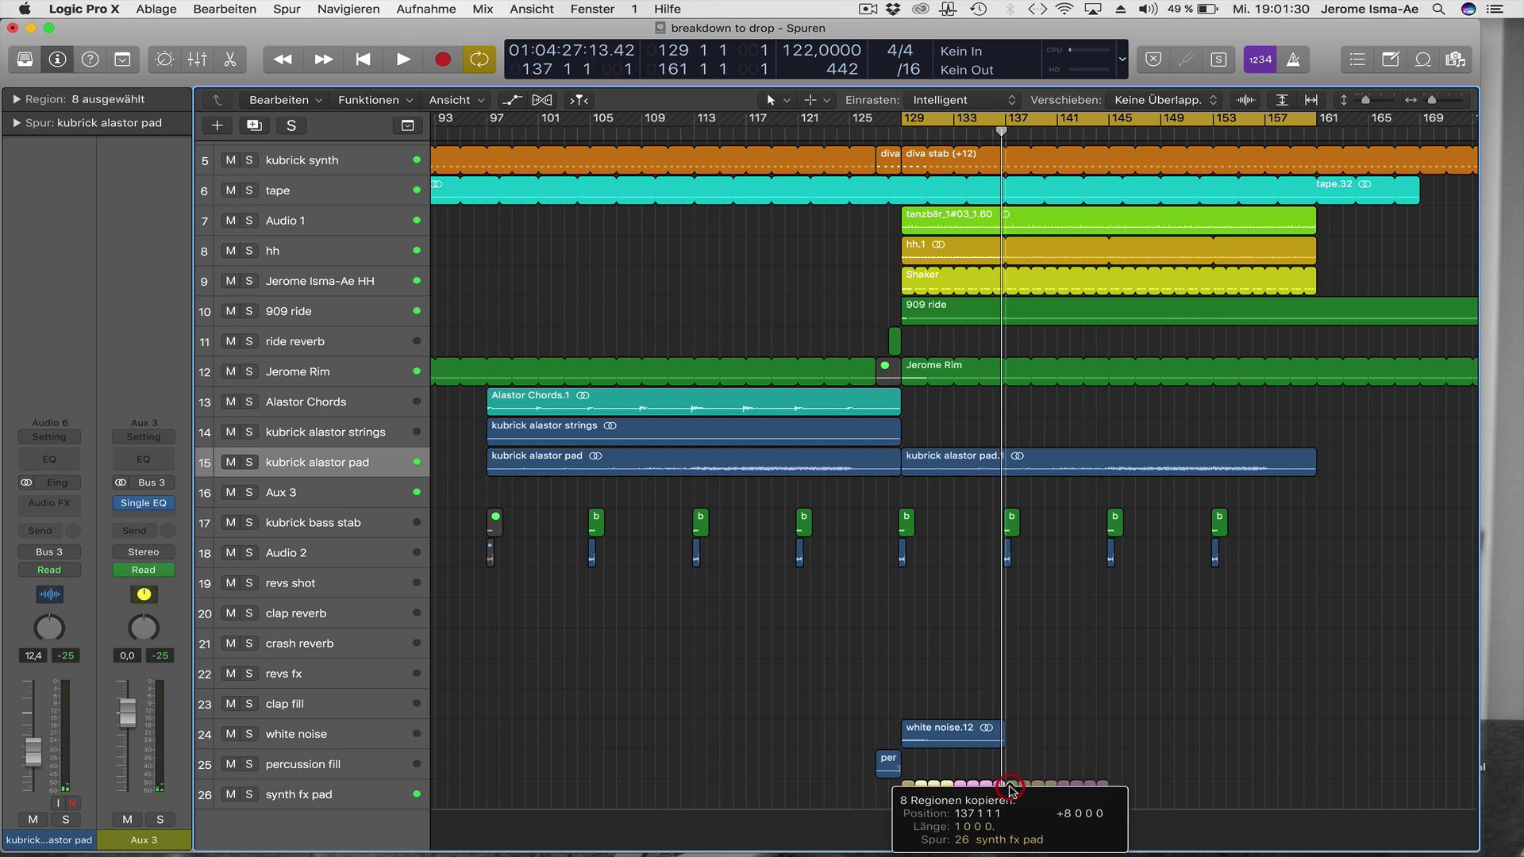
pyautogui.moveTo(1009, 788); pyautogui.dragTo(1007, 790)
pyautogui.moveTo(911, 787); pyautogui.dragTo(1119, 788)
pyautogui.click(1073, 665)
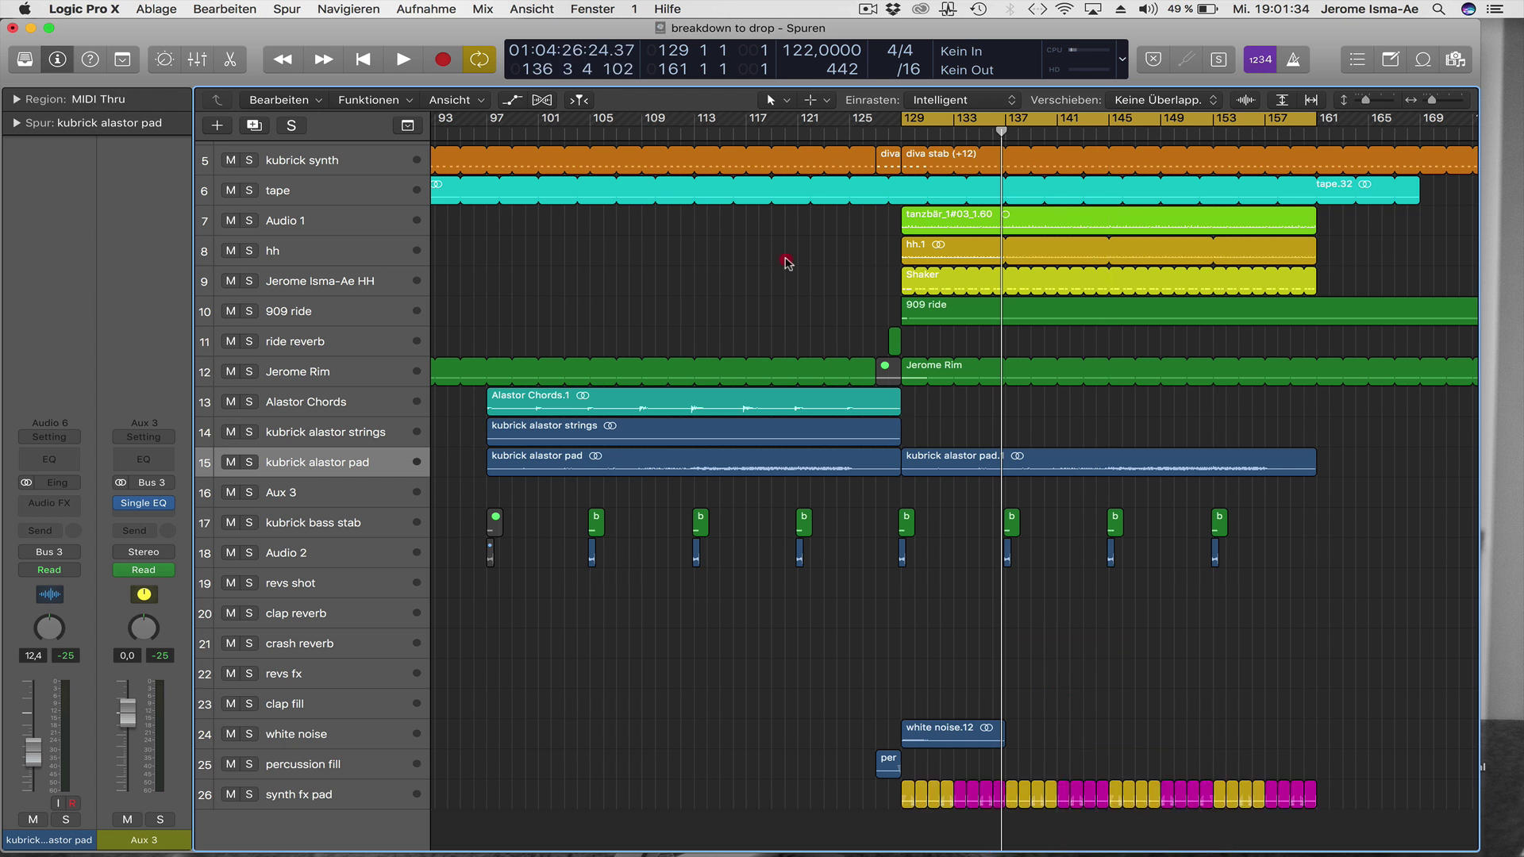
# Move the tanzbär loop region on the Audio 1 track from bar 129 to bar 161.
pyautogui.press('super+Left')
pyautogui.click(1001, 232)
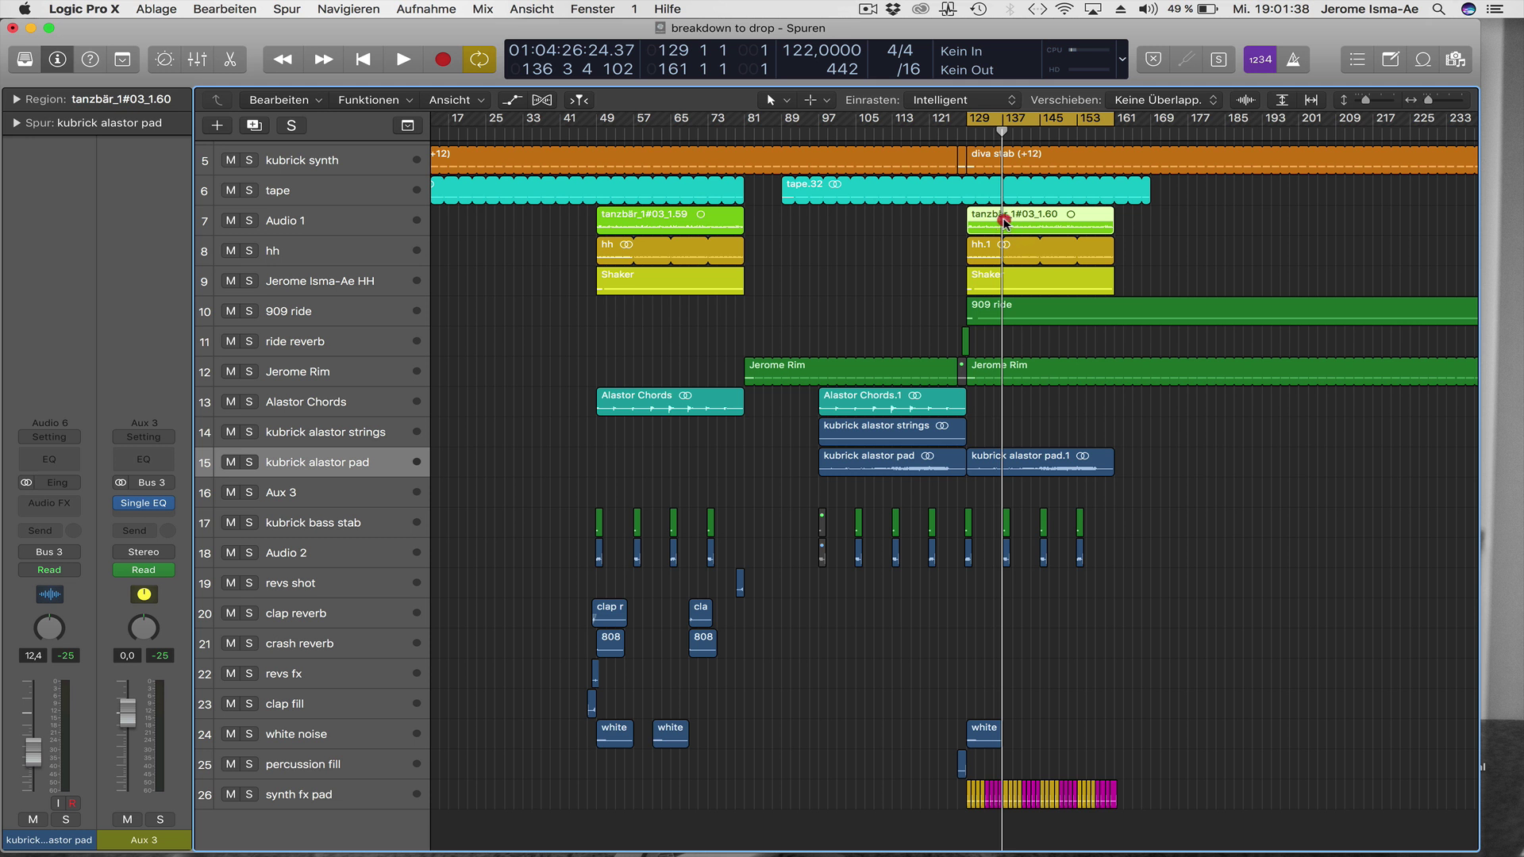
pyautogui.moveTo(1004, 222); pyautogui.dragTo(1153, 224)
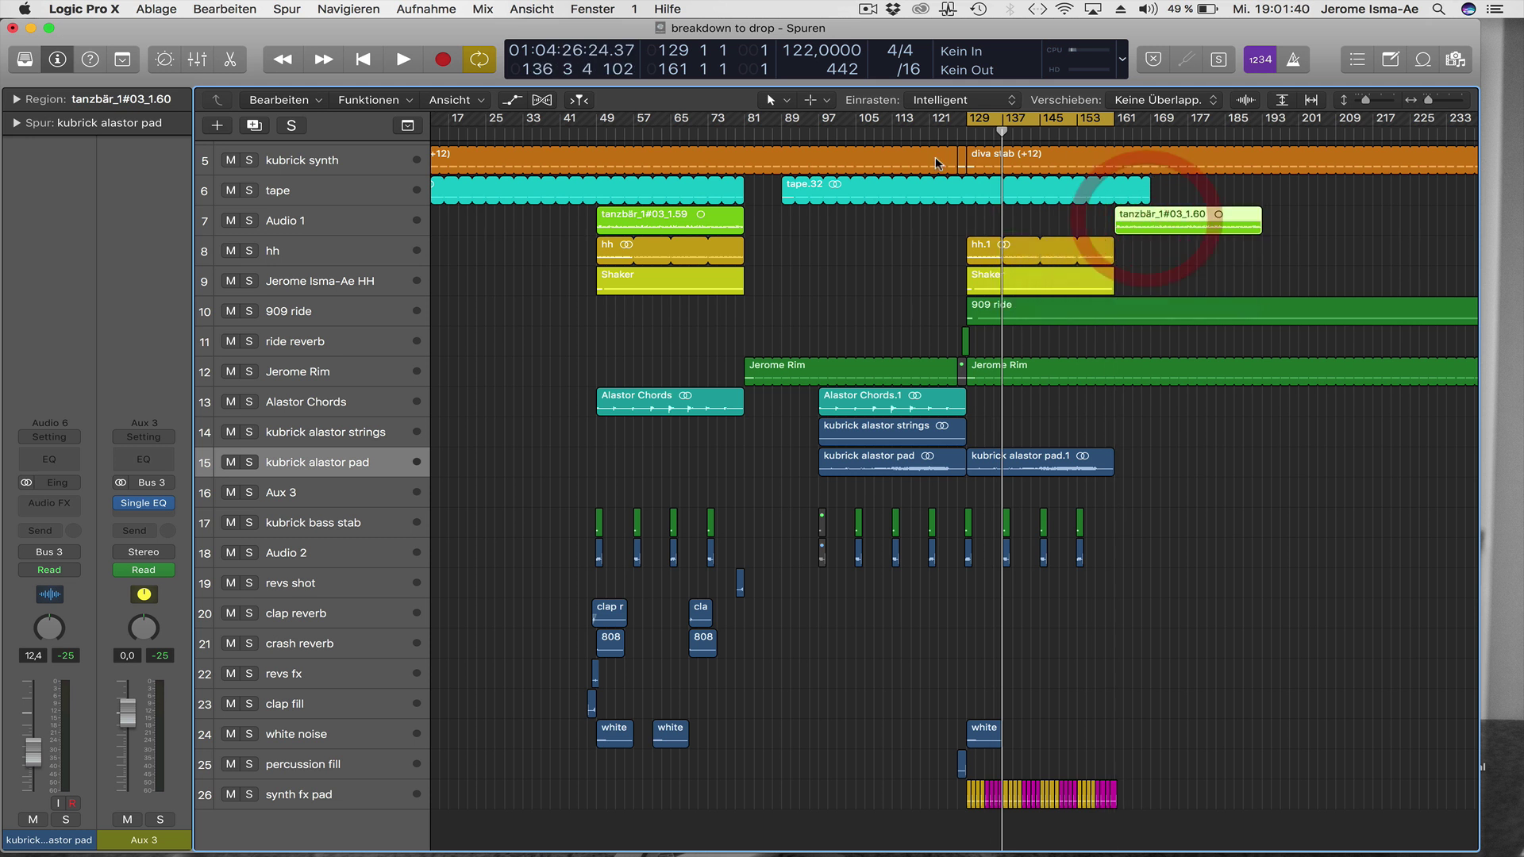
pyautogui.click(956, 215)
# Restart playback in the breakdown a few bars before the drop and listen to the transition.
pyautogui.press('super+Left')
pyautogui.press('space')
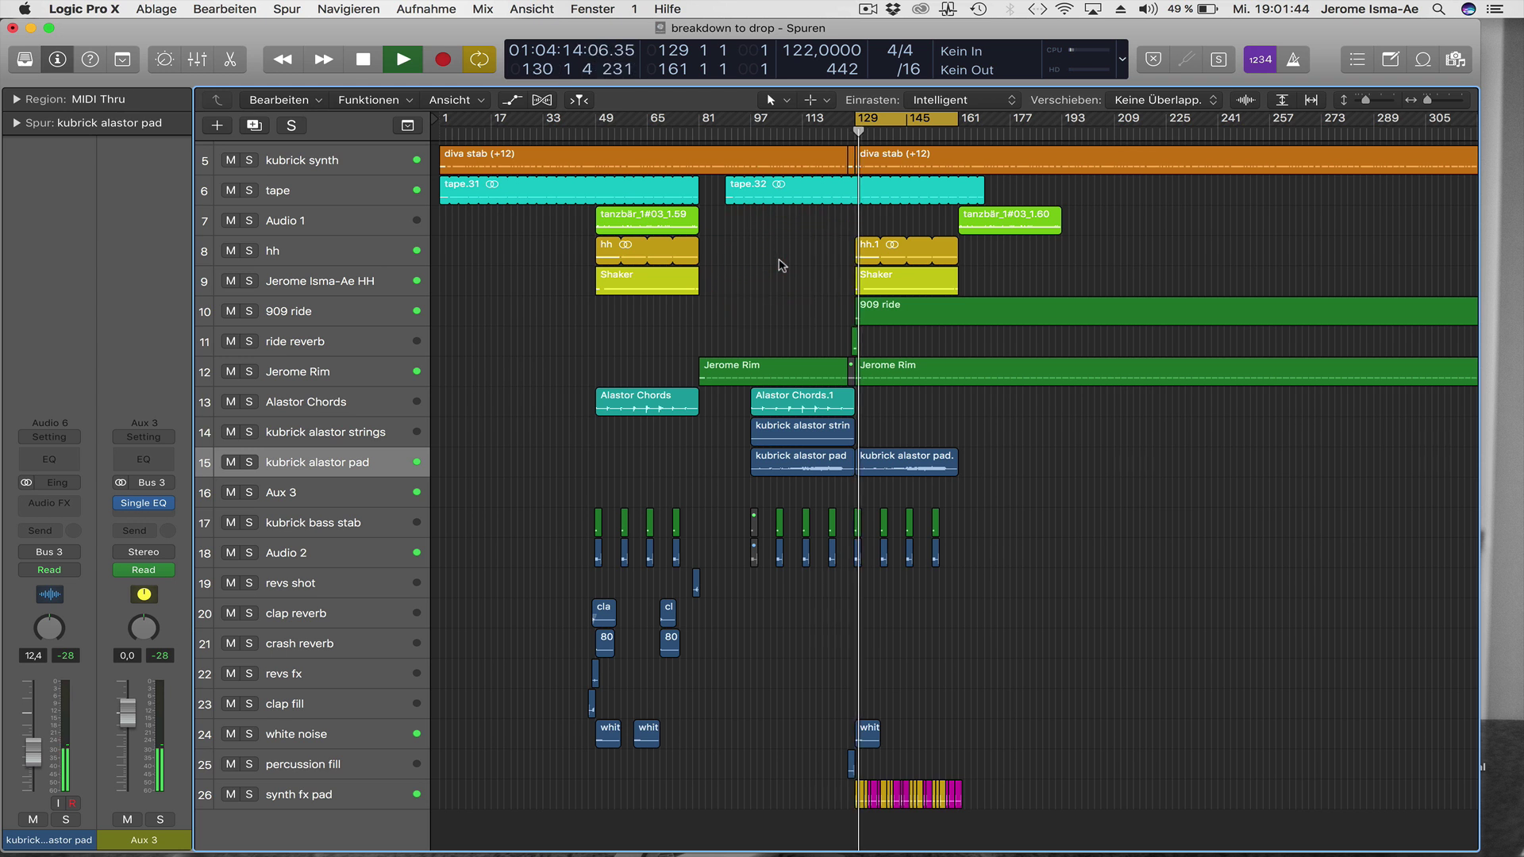
pyautogui.press('space')
pyautogui.doubleClick(831, 135)
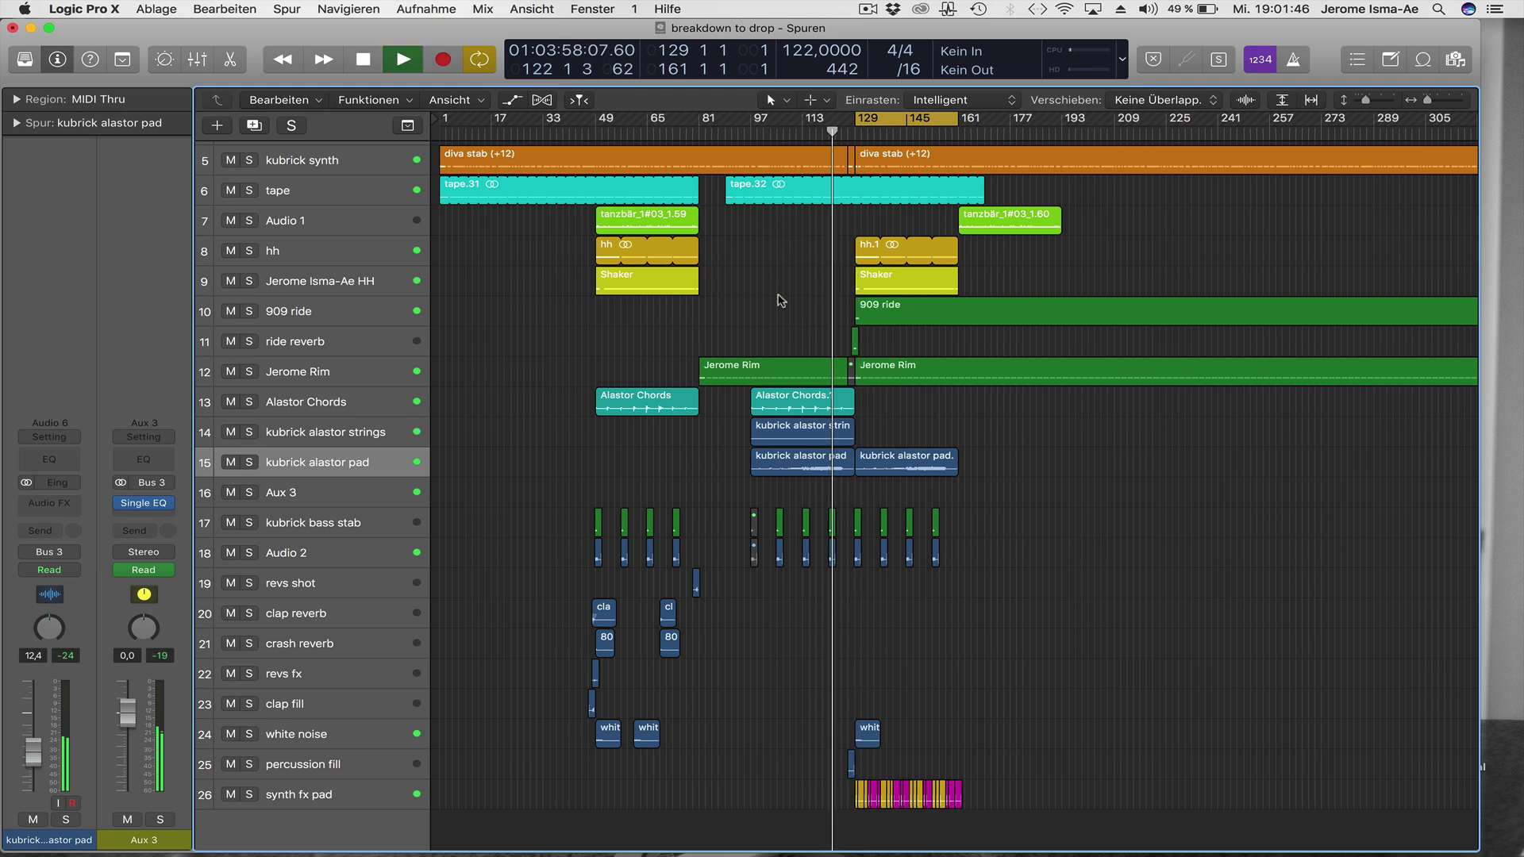
pyautogui.press('super+Right')
pyautogui.press('super+Right')
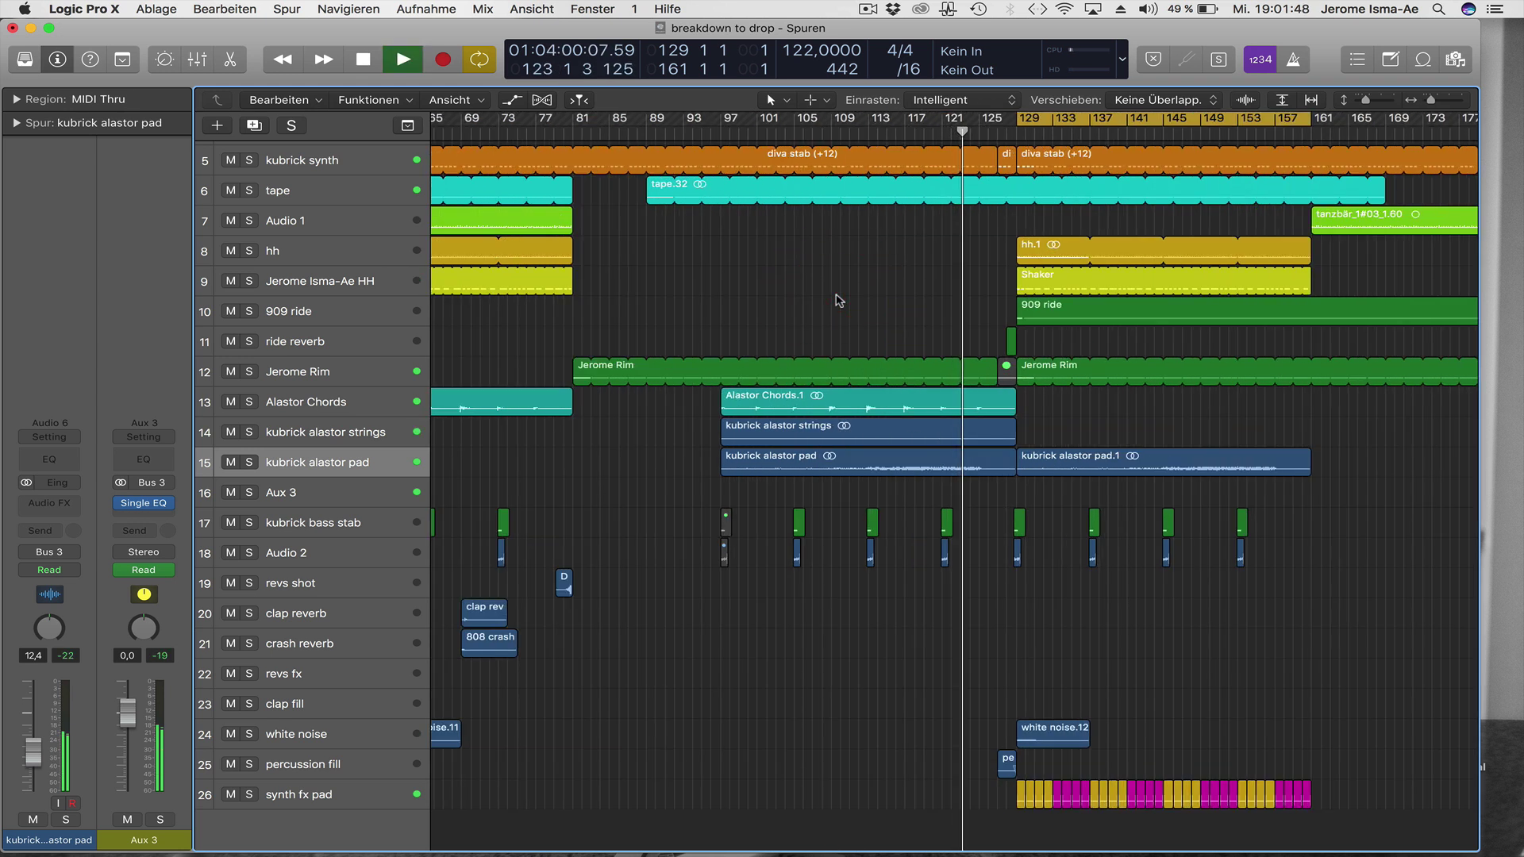
pyautogui.click(280, 496)
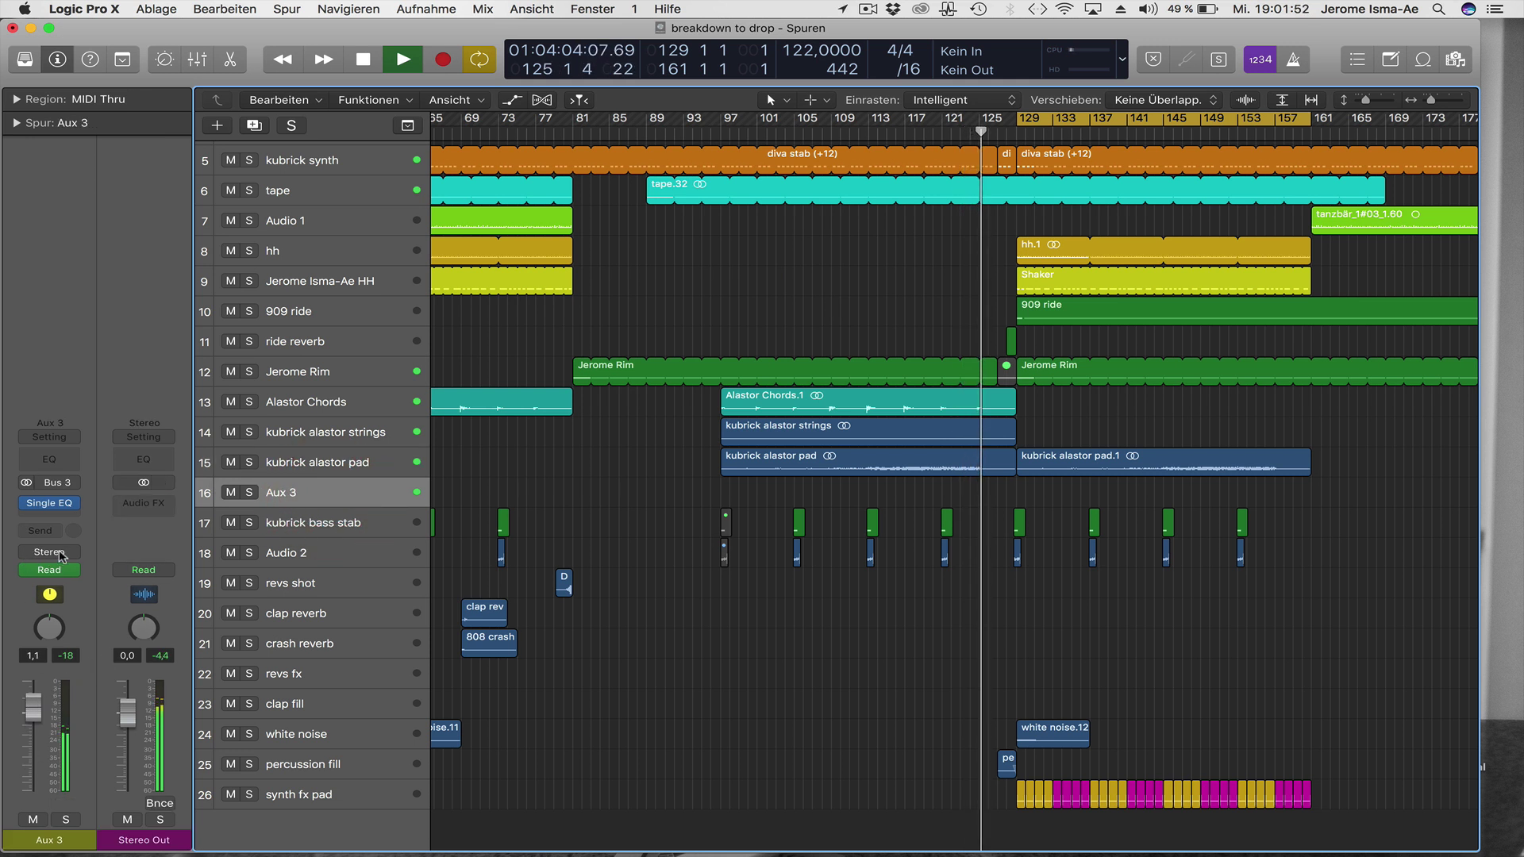
pyautogui.click(31, 553)
pyautogui.moveTo(80, 616)
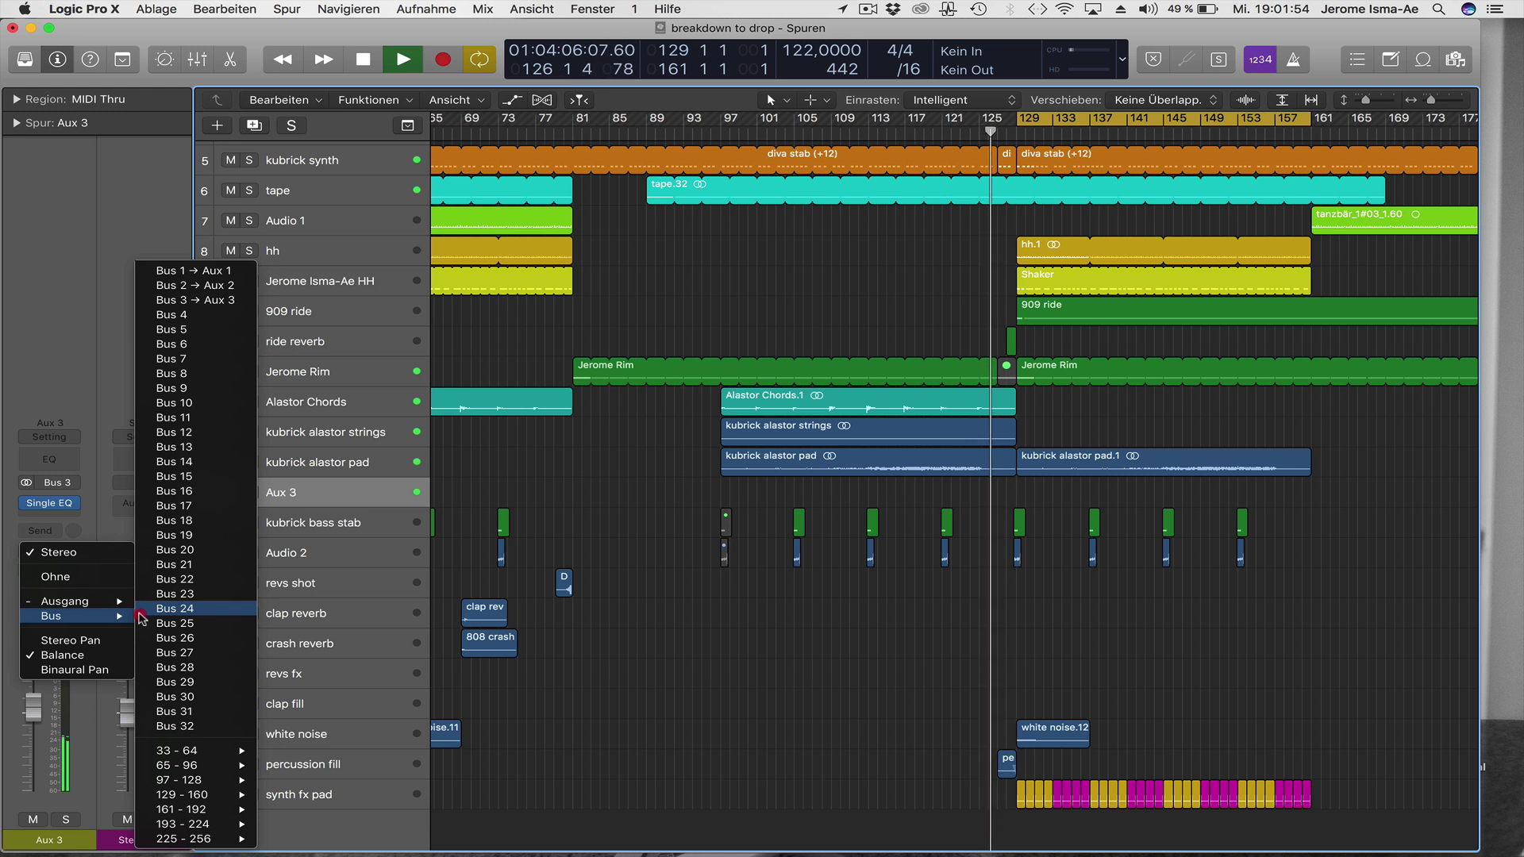
pyautogui.click(10, 547)
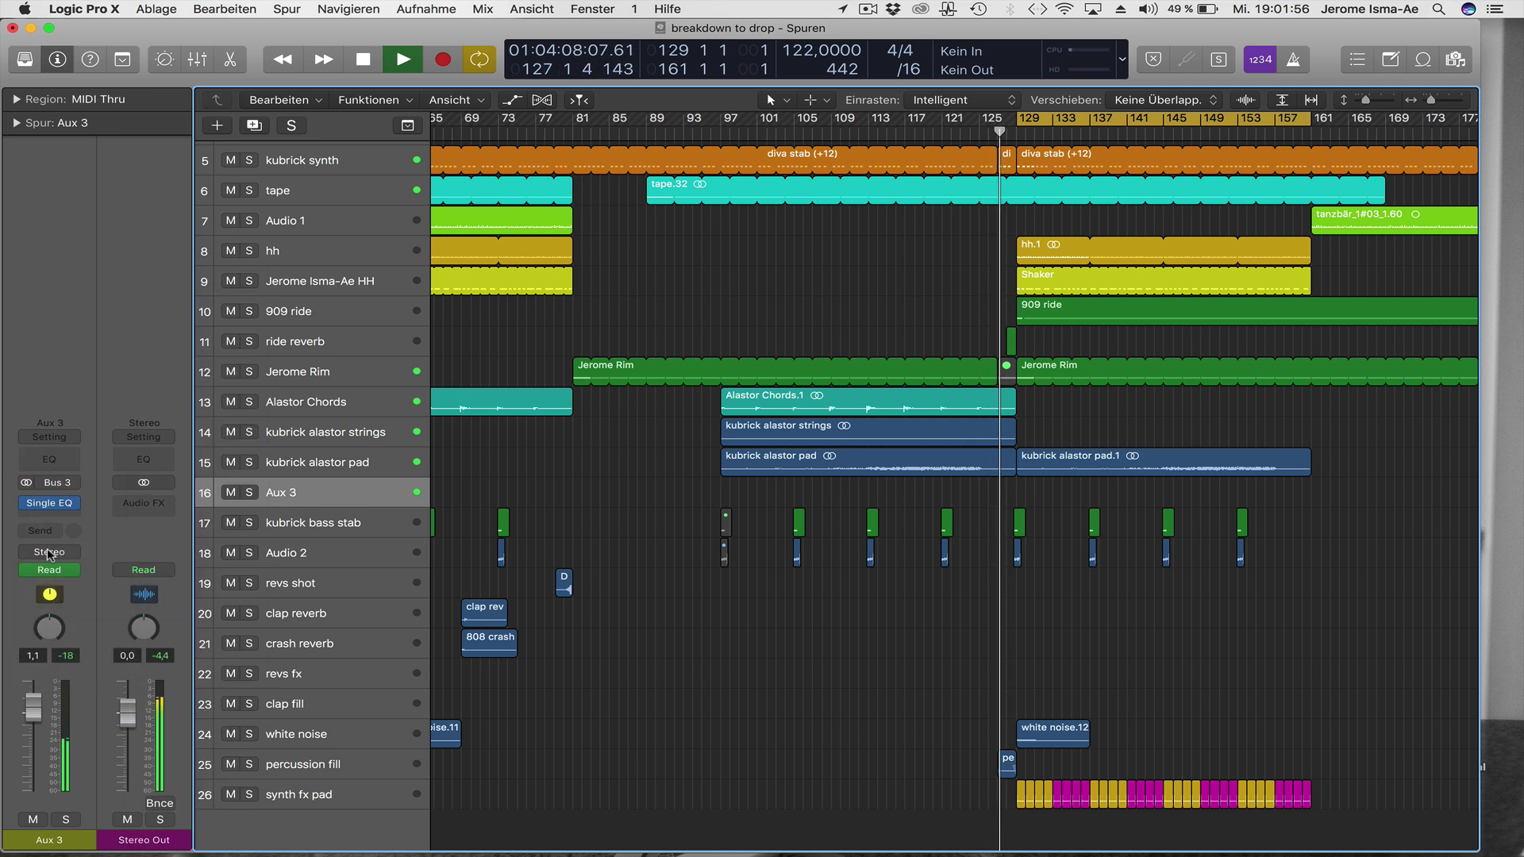
pyautogui.click(821, 299)
pyautogui.click(868, 294)
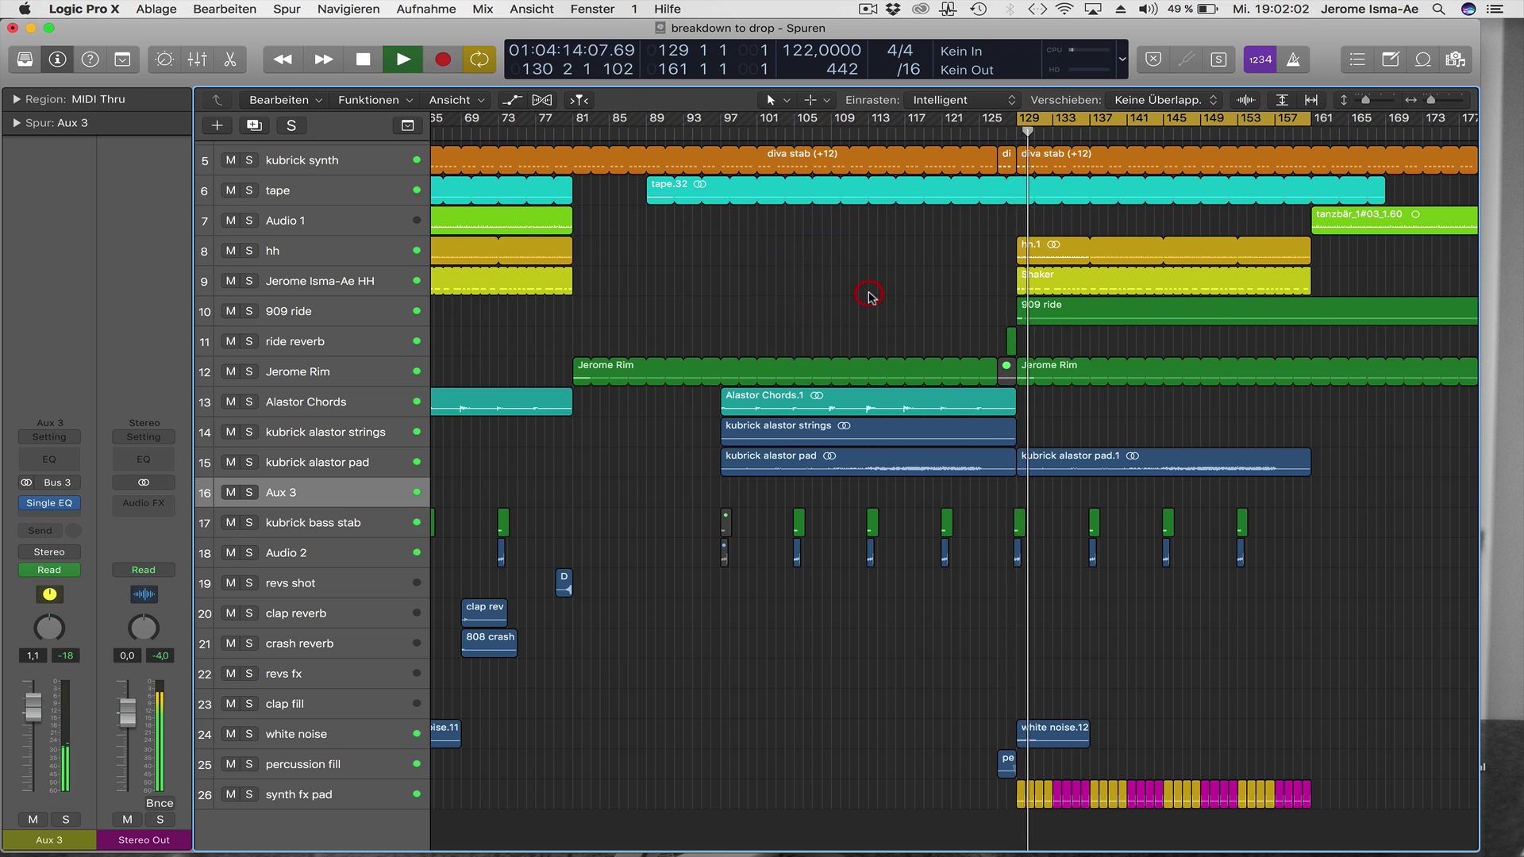
pyautogui.click(377, 464)
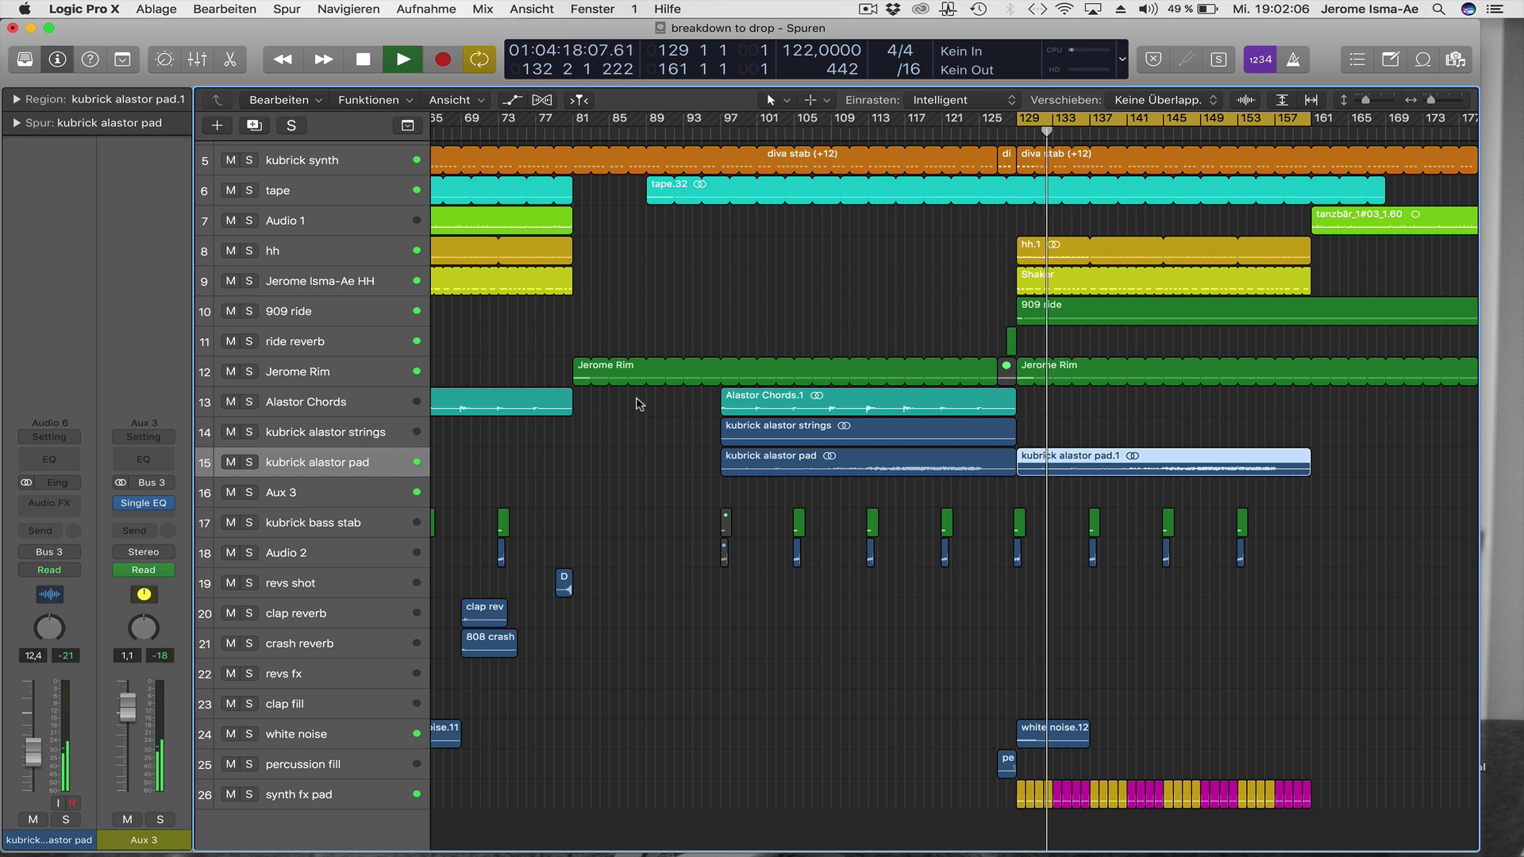
pyautogui.click(801, 300)
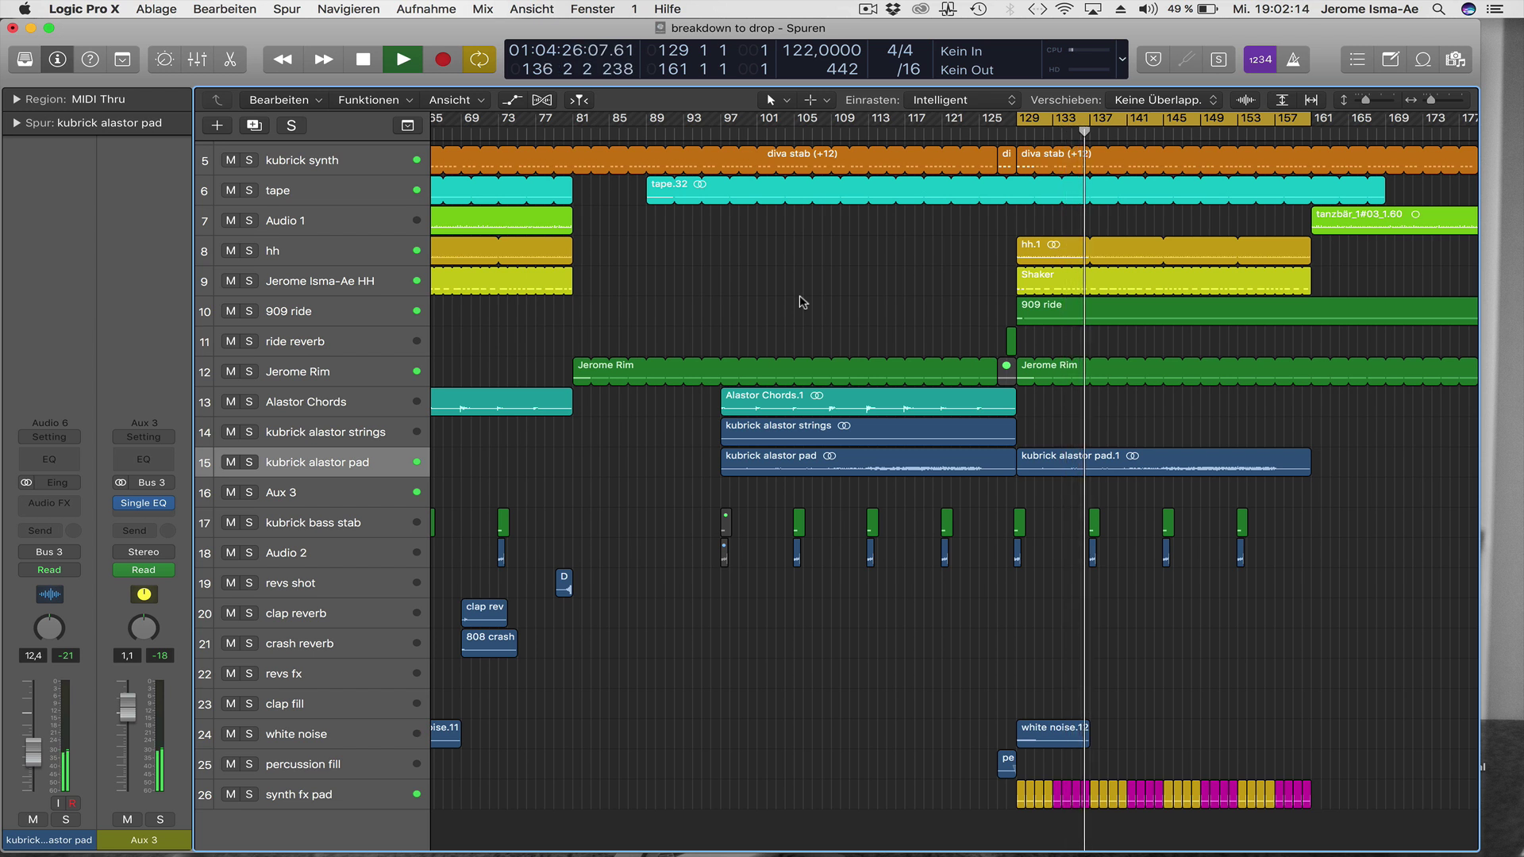
# Stop playback, move the bass (-2) region at bar 129 up to the Bass Kubrick track 2 and play the drop.
pyautogui.scroll(4, 801, 301)
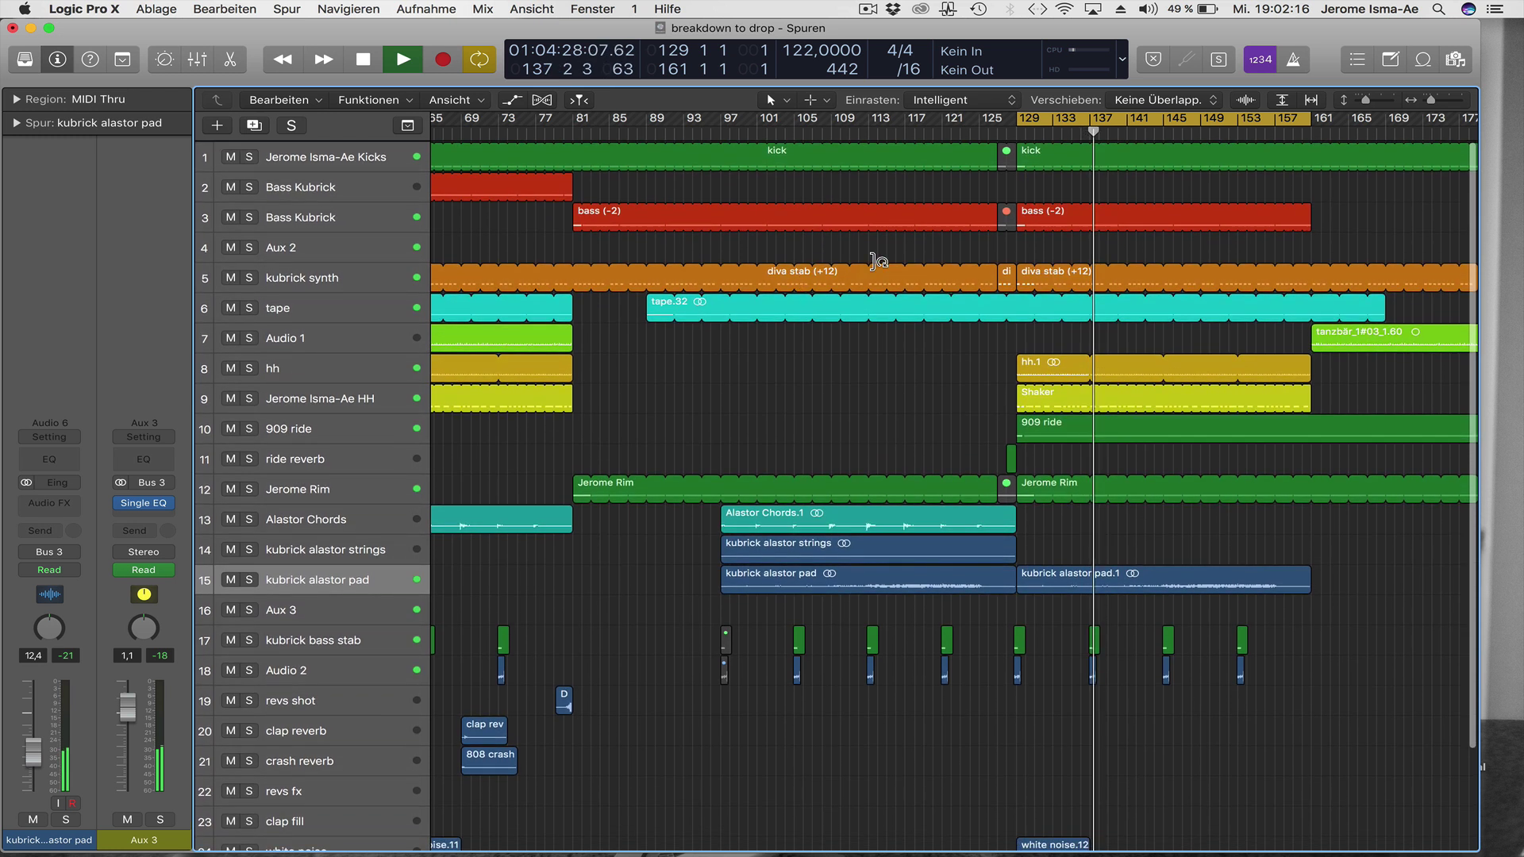
pyautogui.press('space')
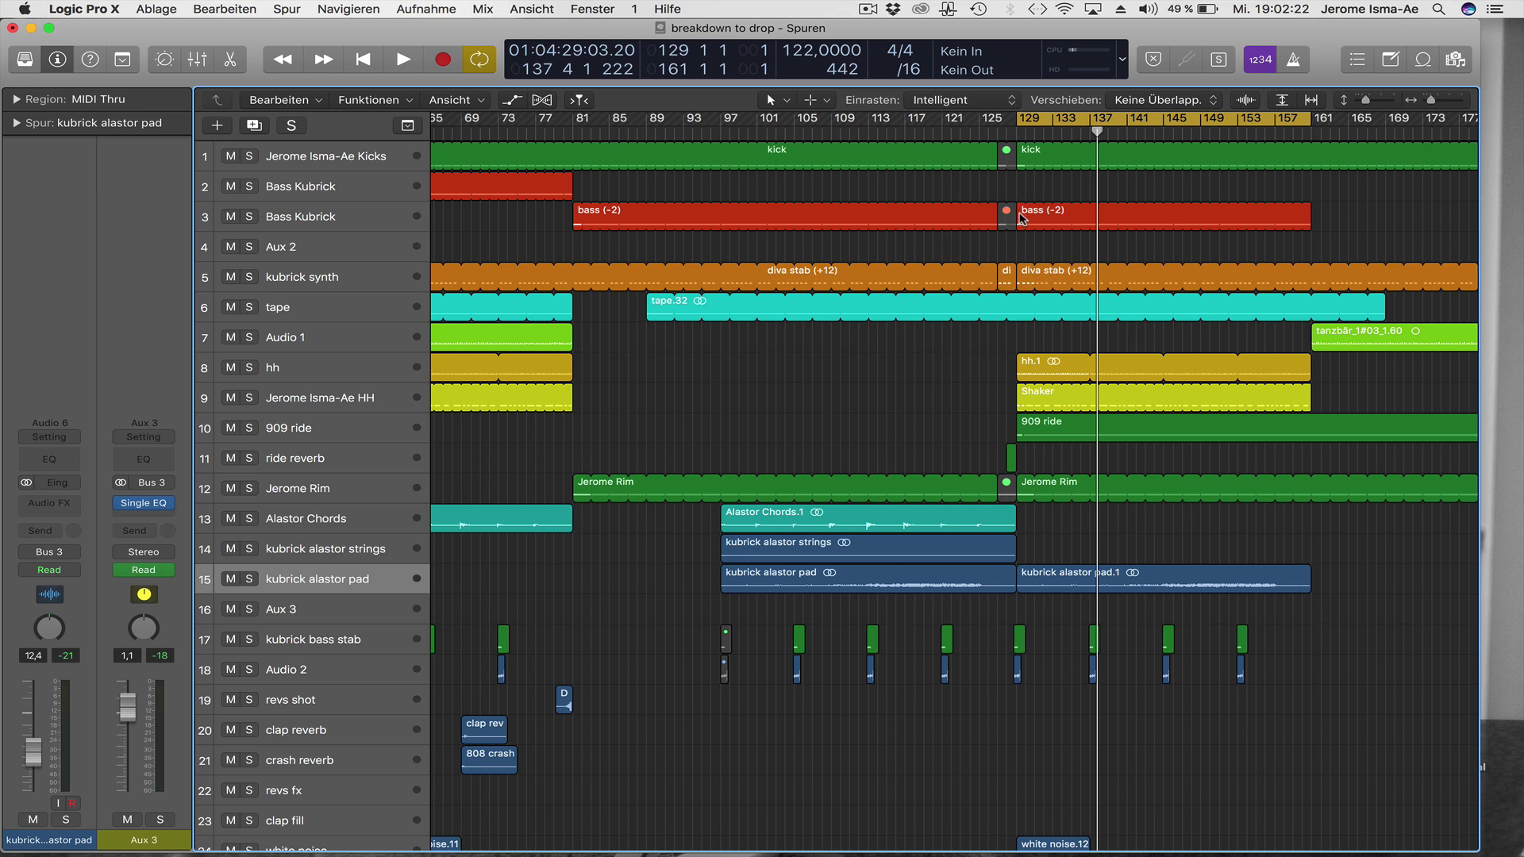
pyautogui.moveTo(1021, 218); pyautogui.dragTo(1022, 188)
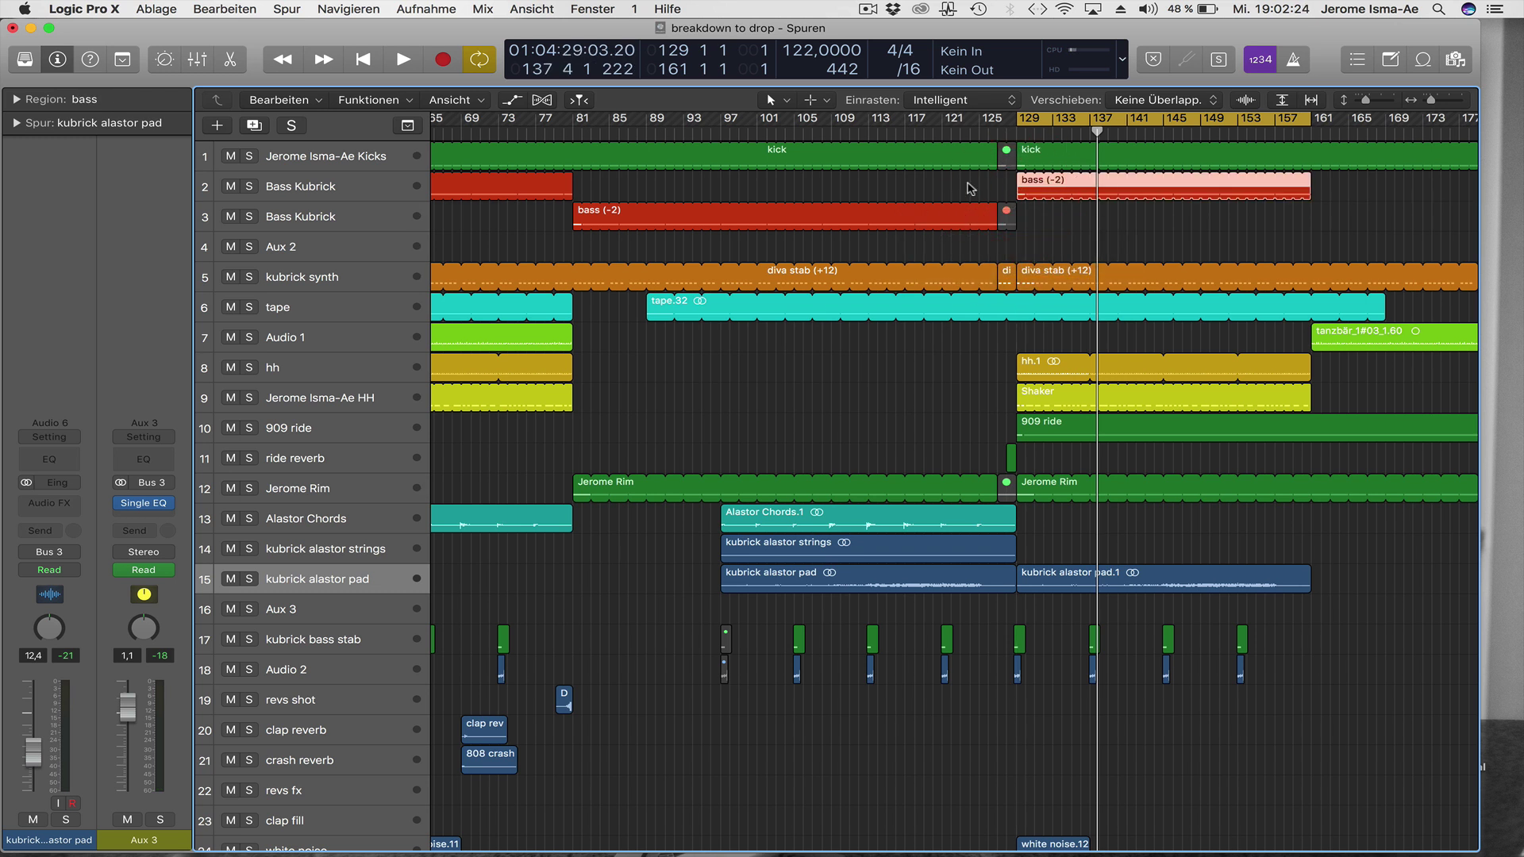
pyautogui.click(970, 188)
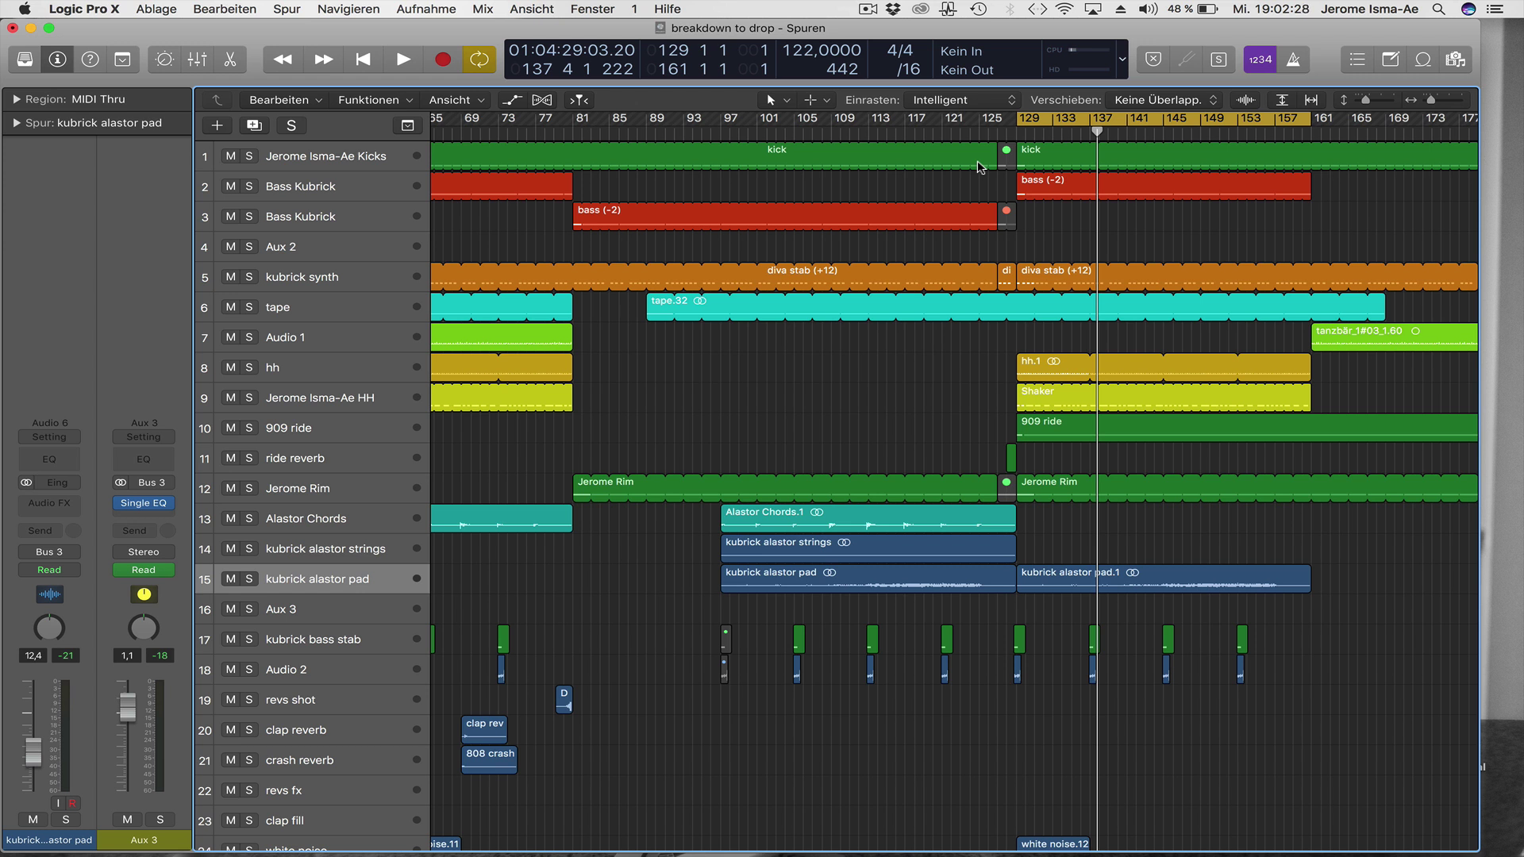
pyautogui.press('space')
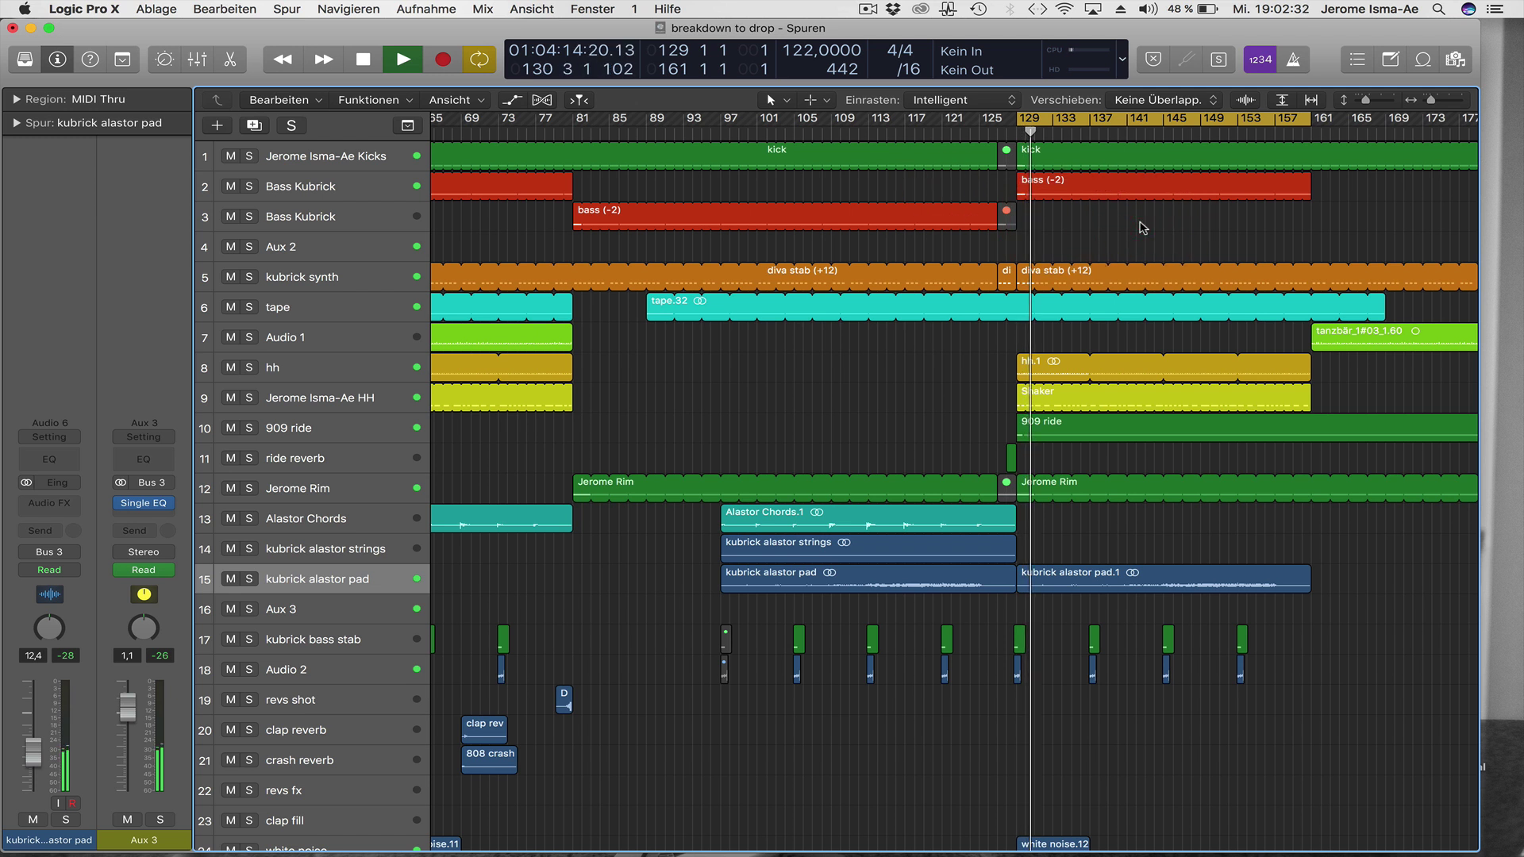
# Solo the Aux 3 track and play it back from shortly before bar 121.
pyautogui.press('super+Left')
pyautogui.press(',')
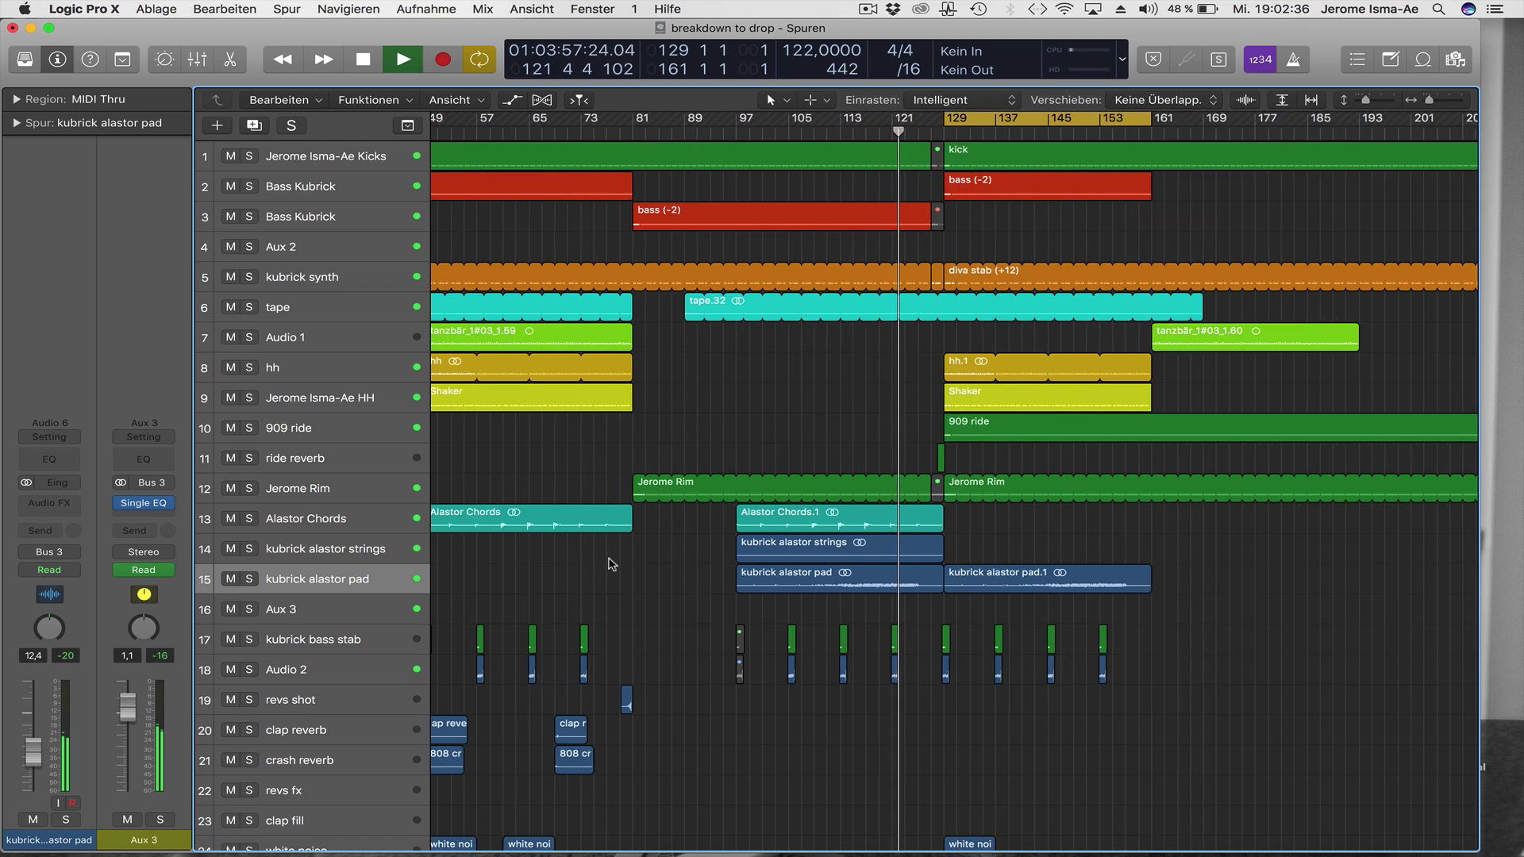
pyautogui.click(358, 617)
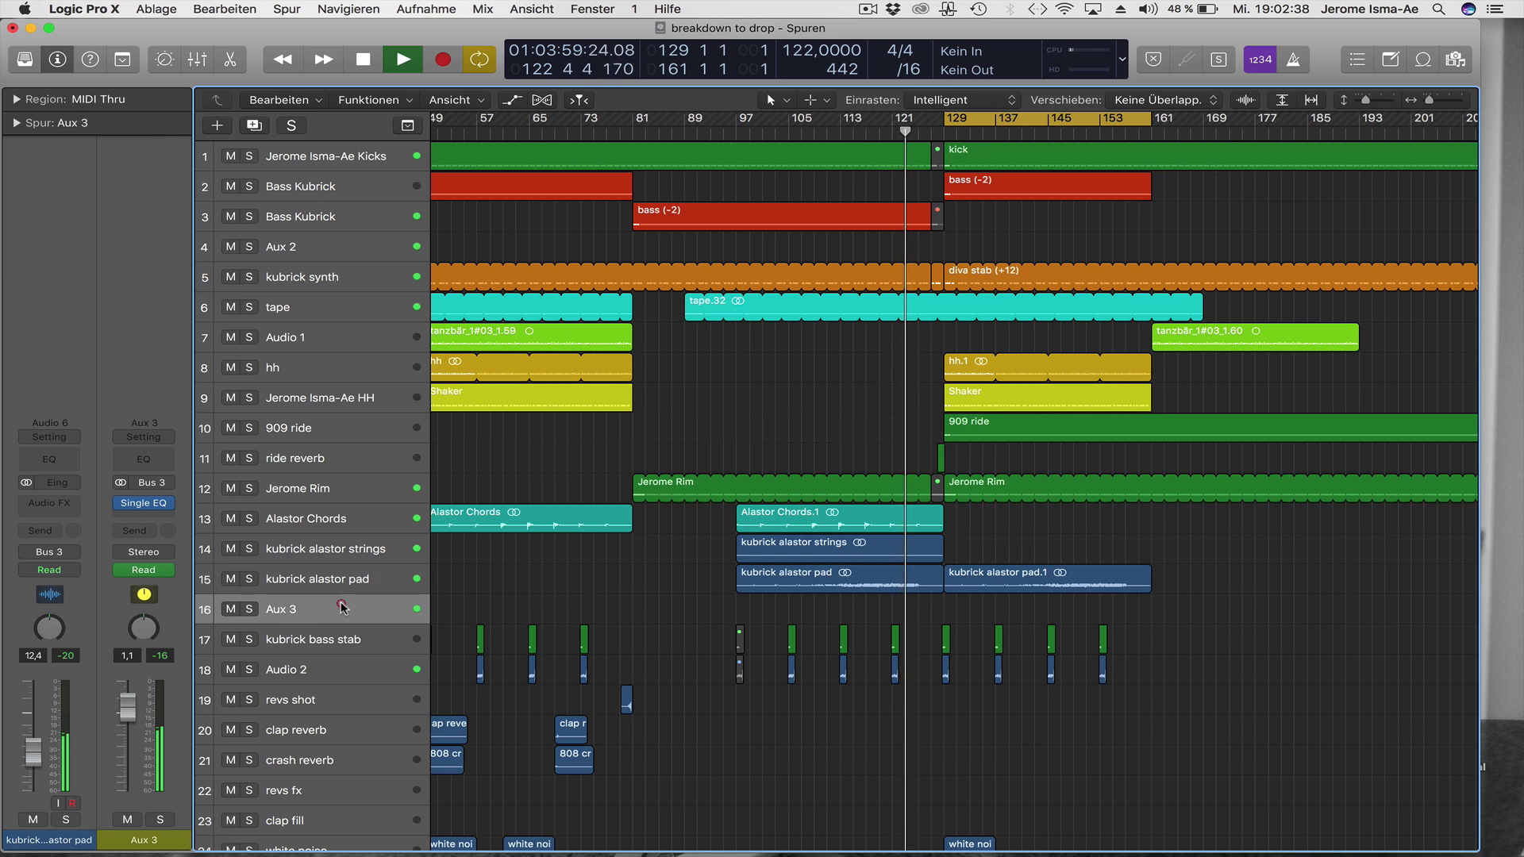
pyautogui.click(250, 609)
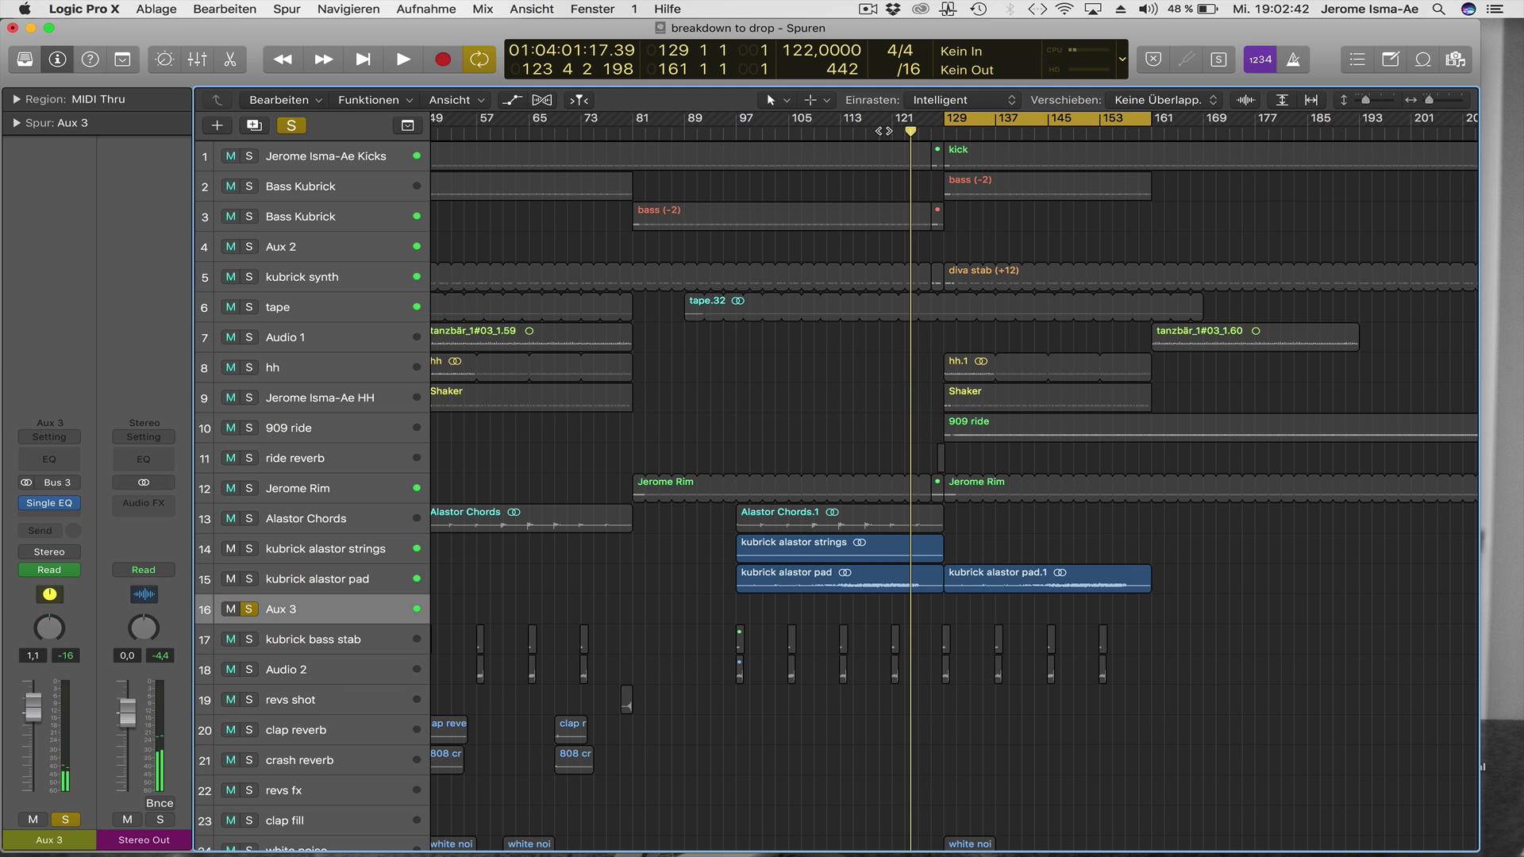
pyautogui.press('space')
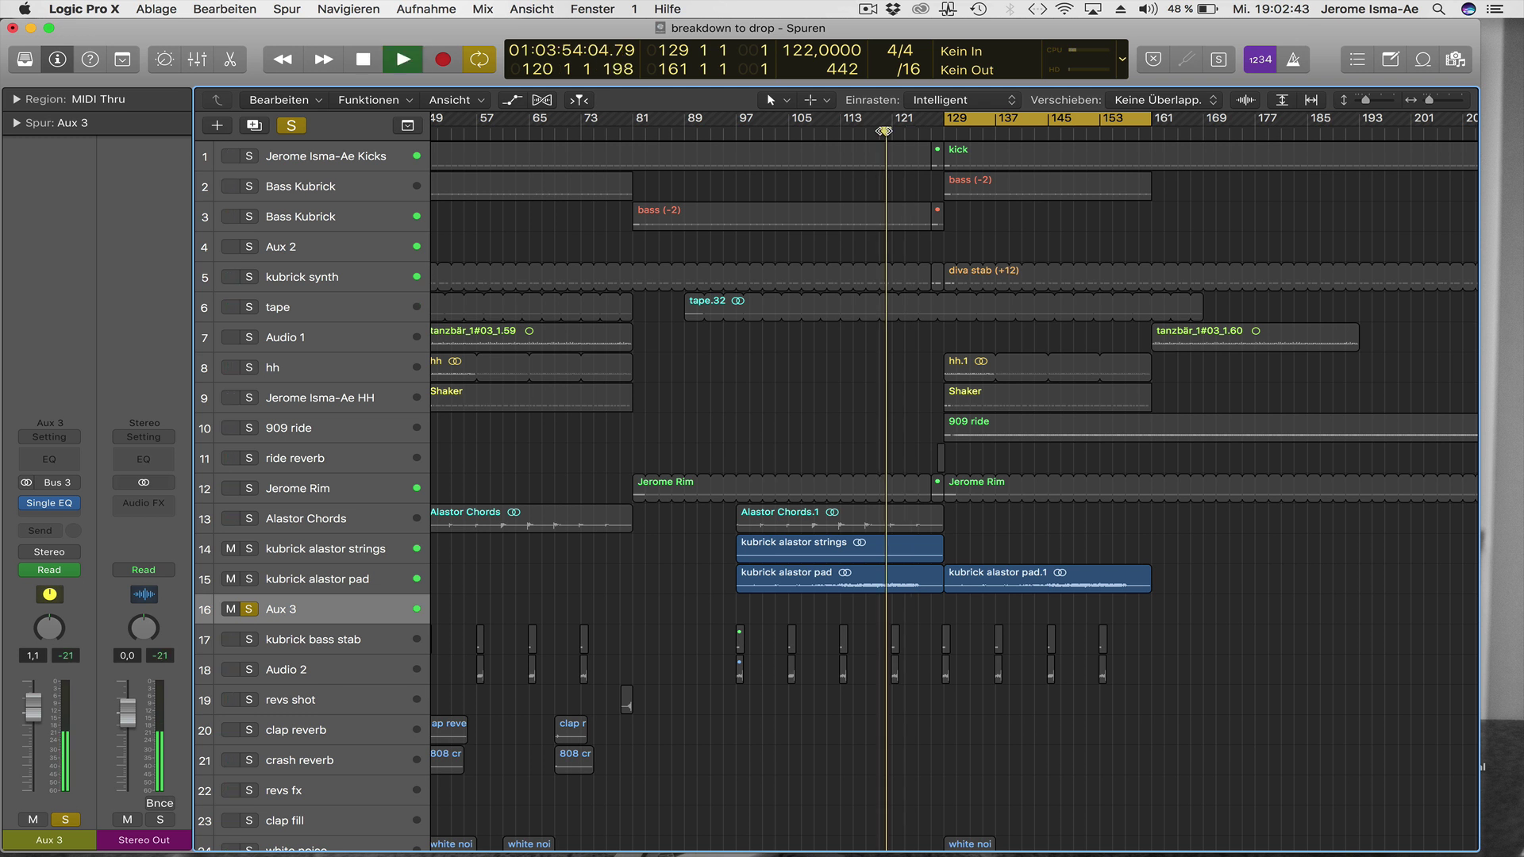
# Insert a Channel EQ on the Stereo Out channel.
pyautogui.click(142, 503)
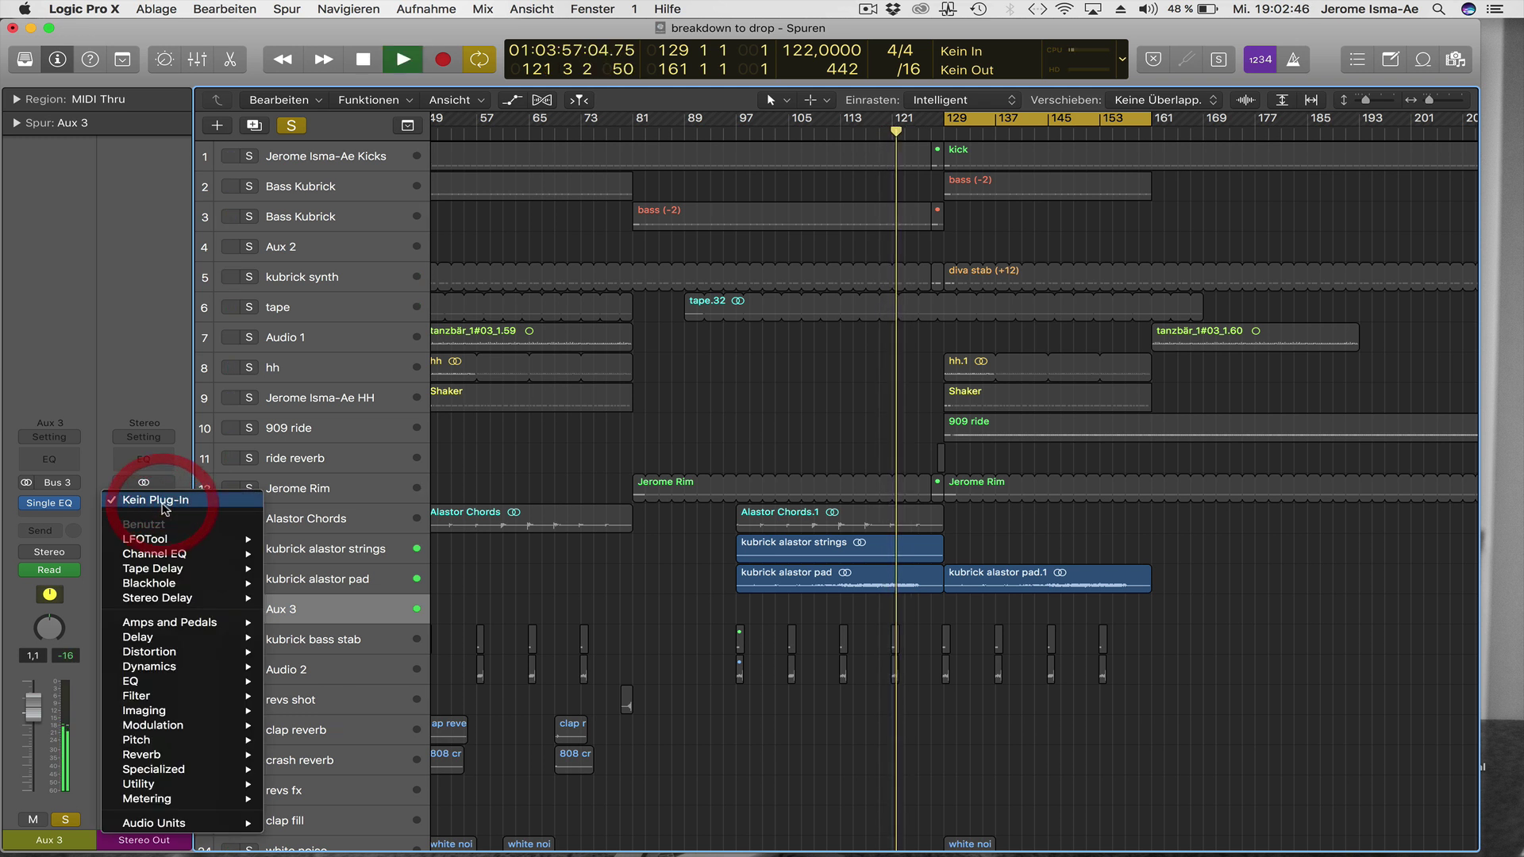
pyautogui.click(154, 553)
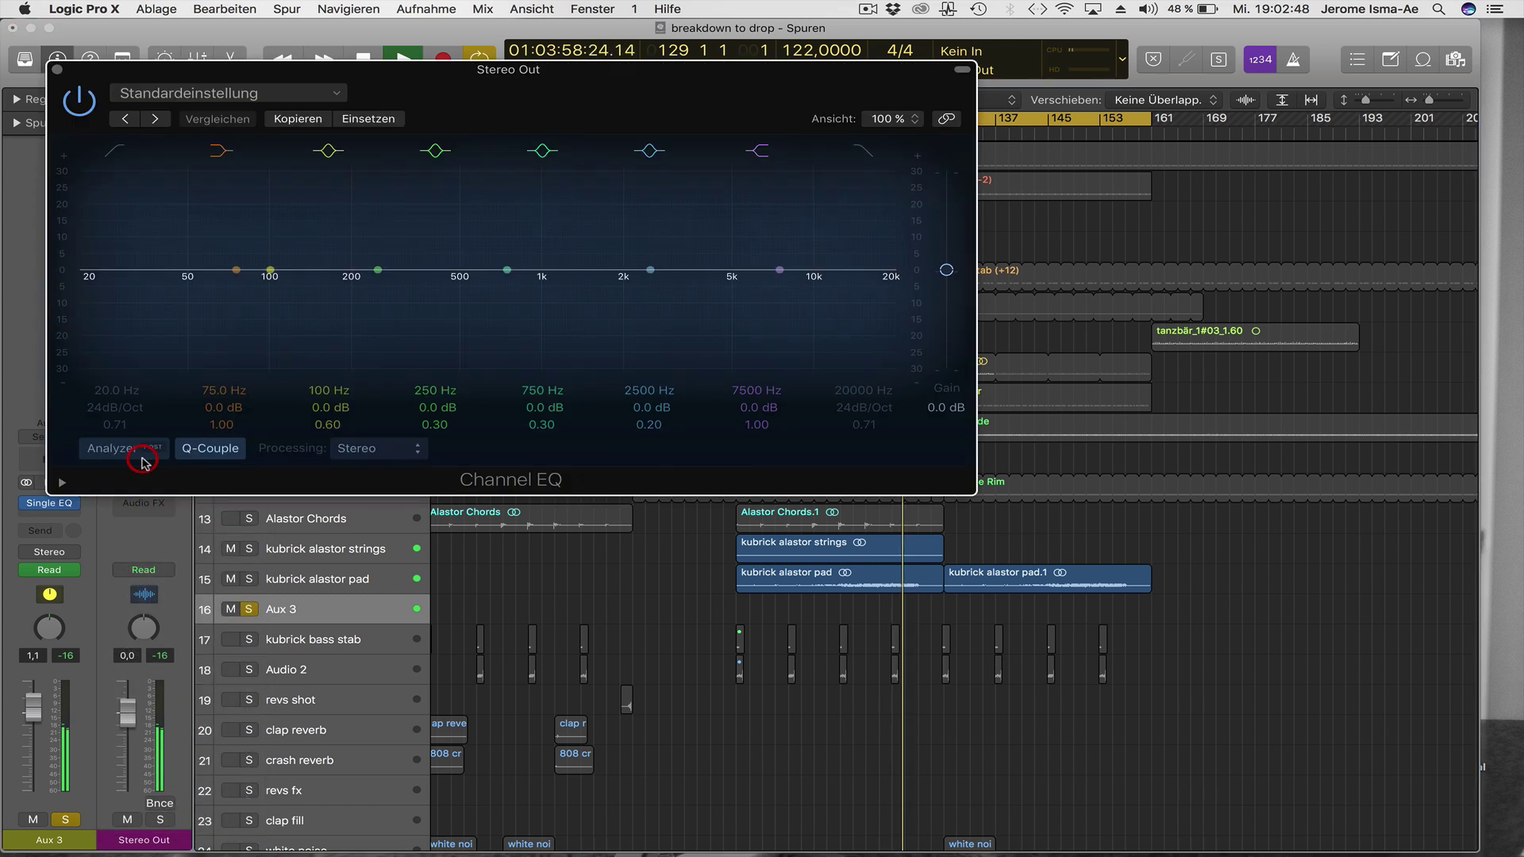
# Boost the Stereo Out Channel EQ by 2 dB at 2500 Hz and 4.5 dB at 7500 Hz, close it and unsolo Aux 3.
pyautogui.moveTo(740, 411); pyautogui.dragTo(739, 403)
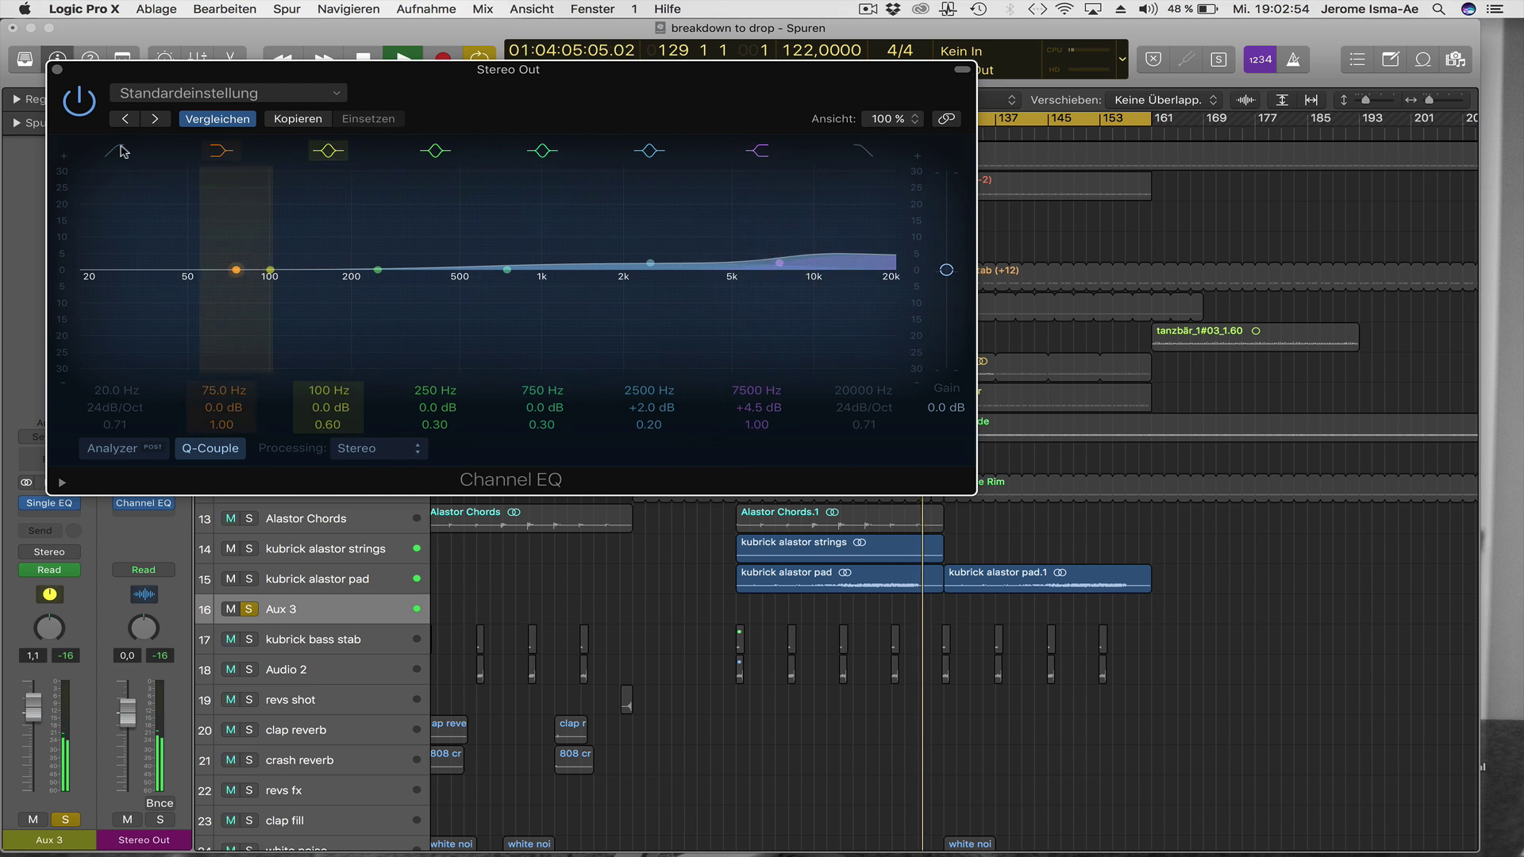
pyautogui.click(80, 103)
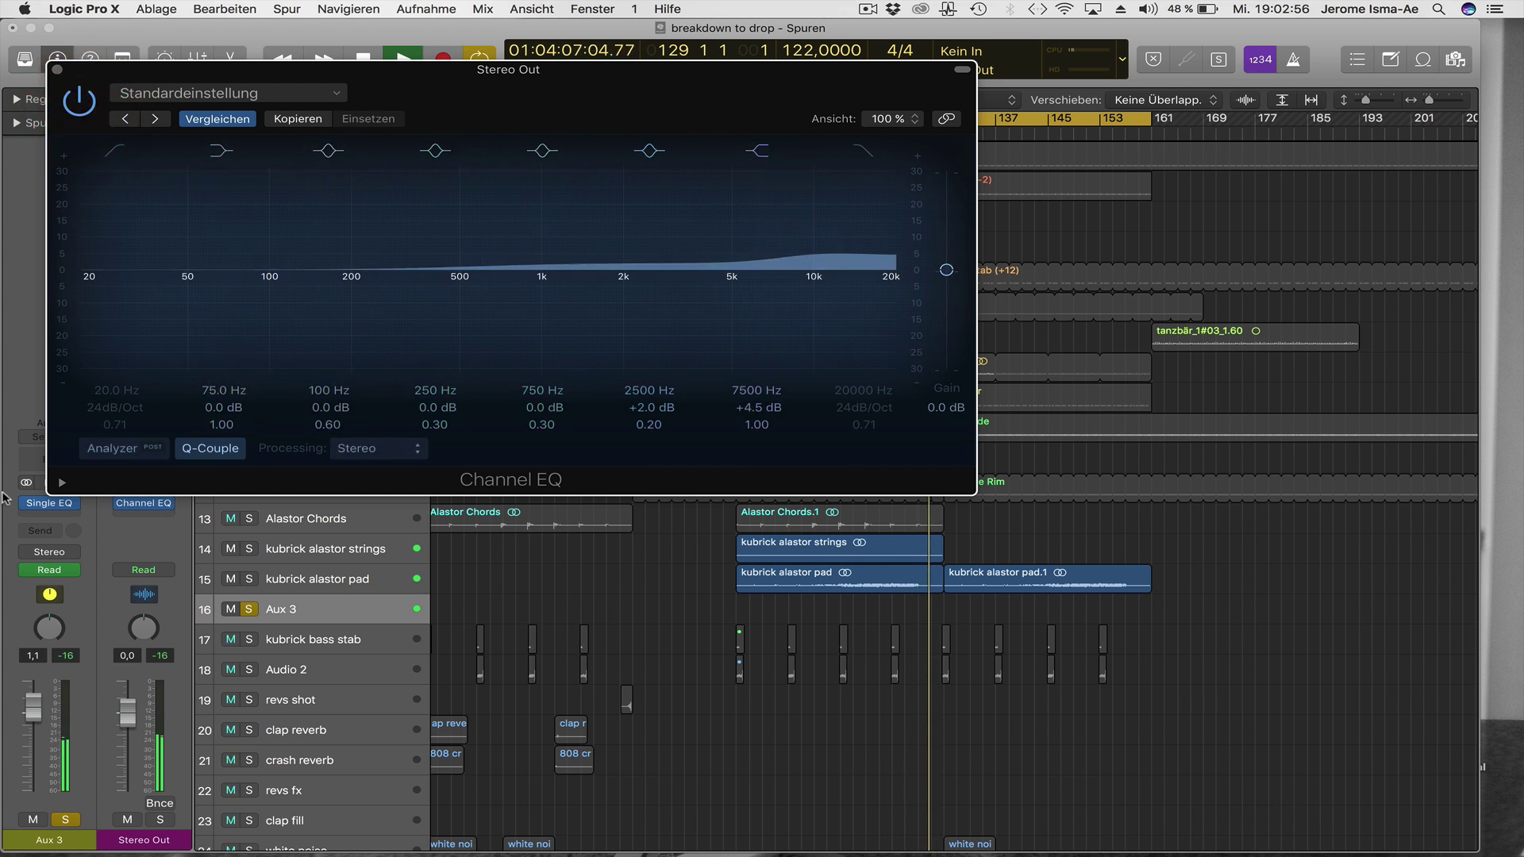
pyautogui.click(65, 819)
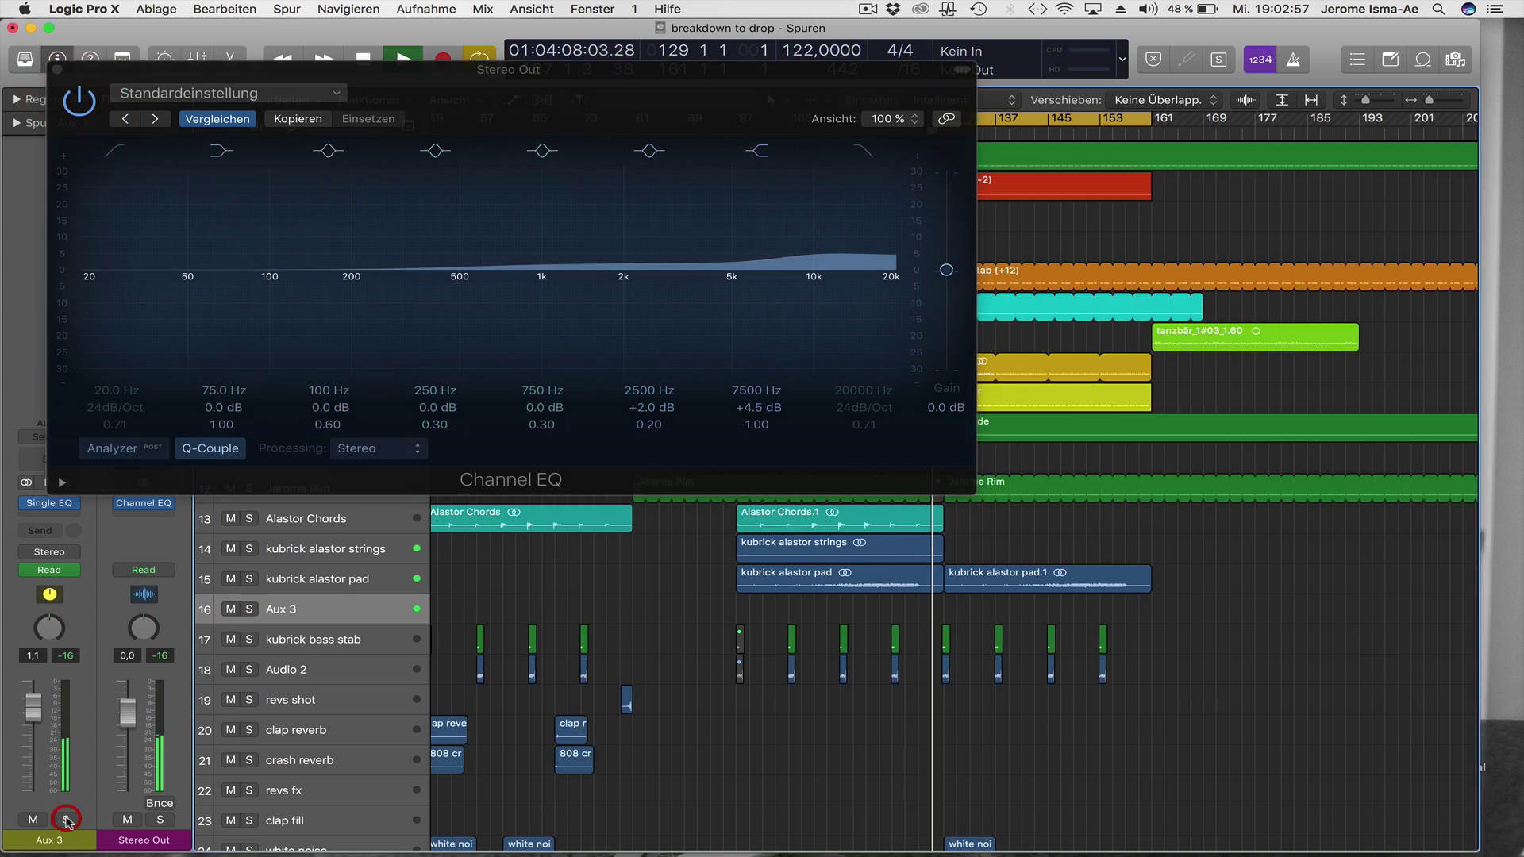
pyautogui.click(58, 70)
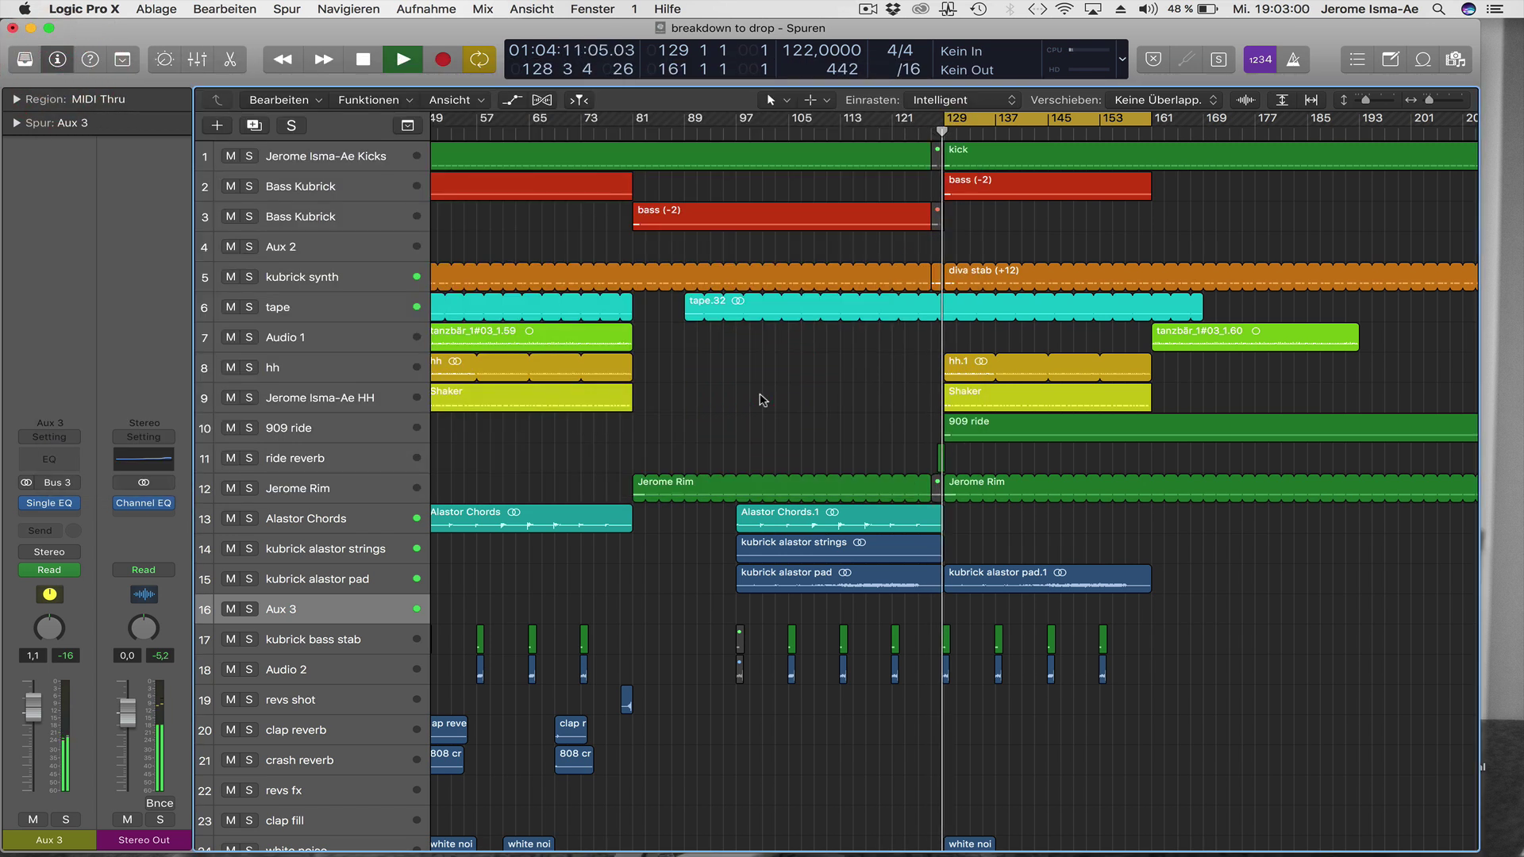
# Listen to the drop from bar 129, muting and unmuting the kubrick alastor pad track to compare.
pyautogui.click(826, 387)
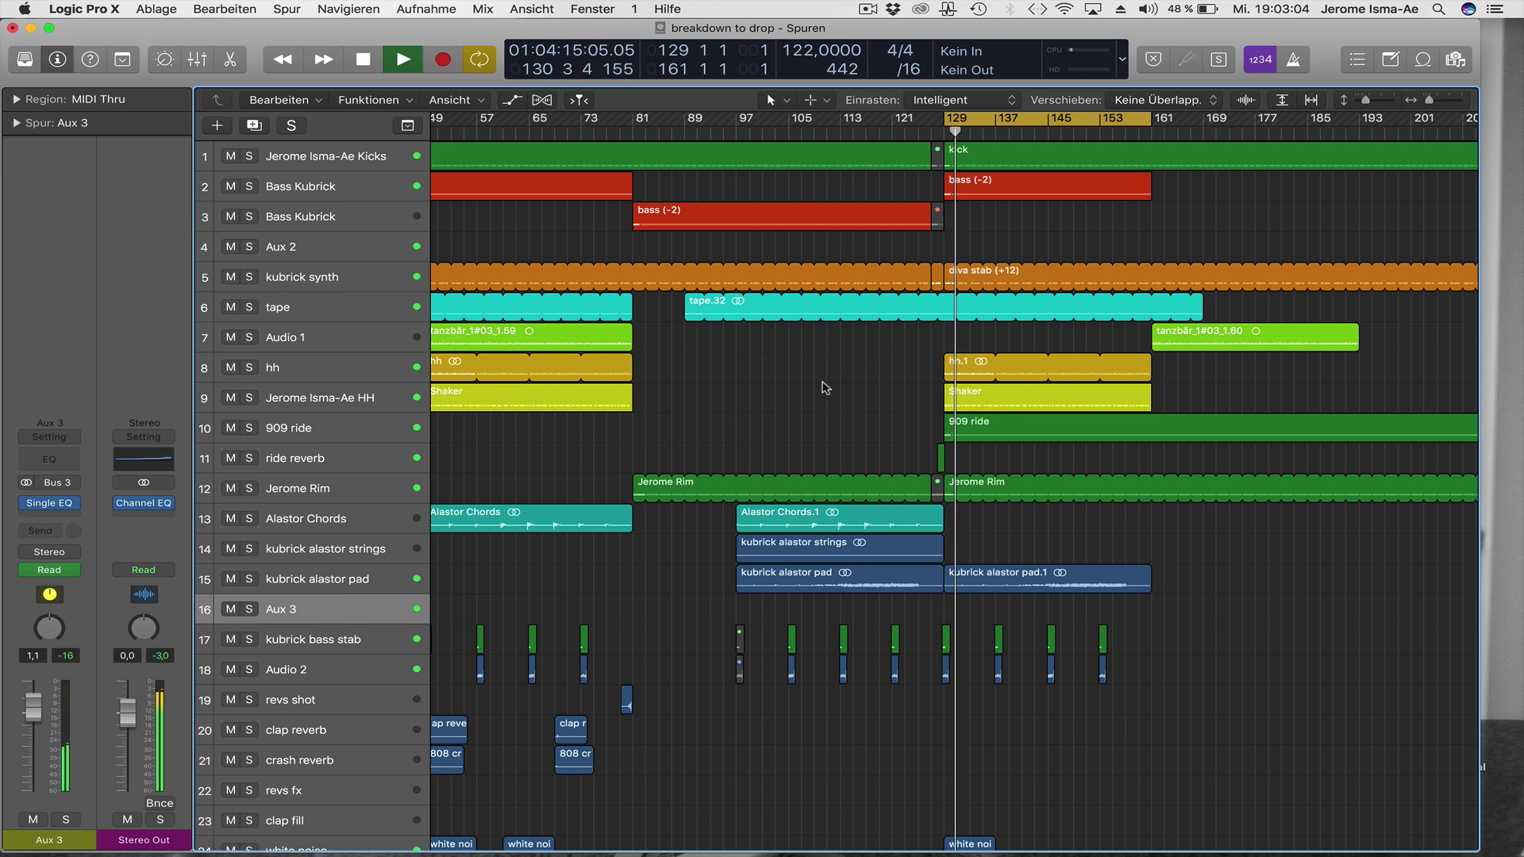
pyautogui.click(824, 385)
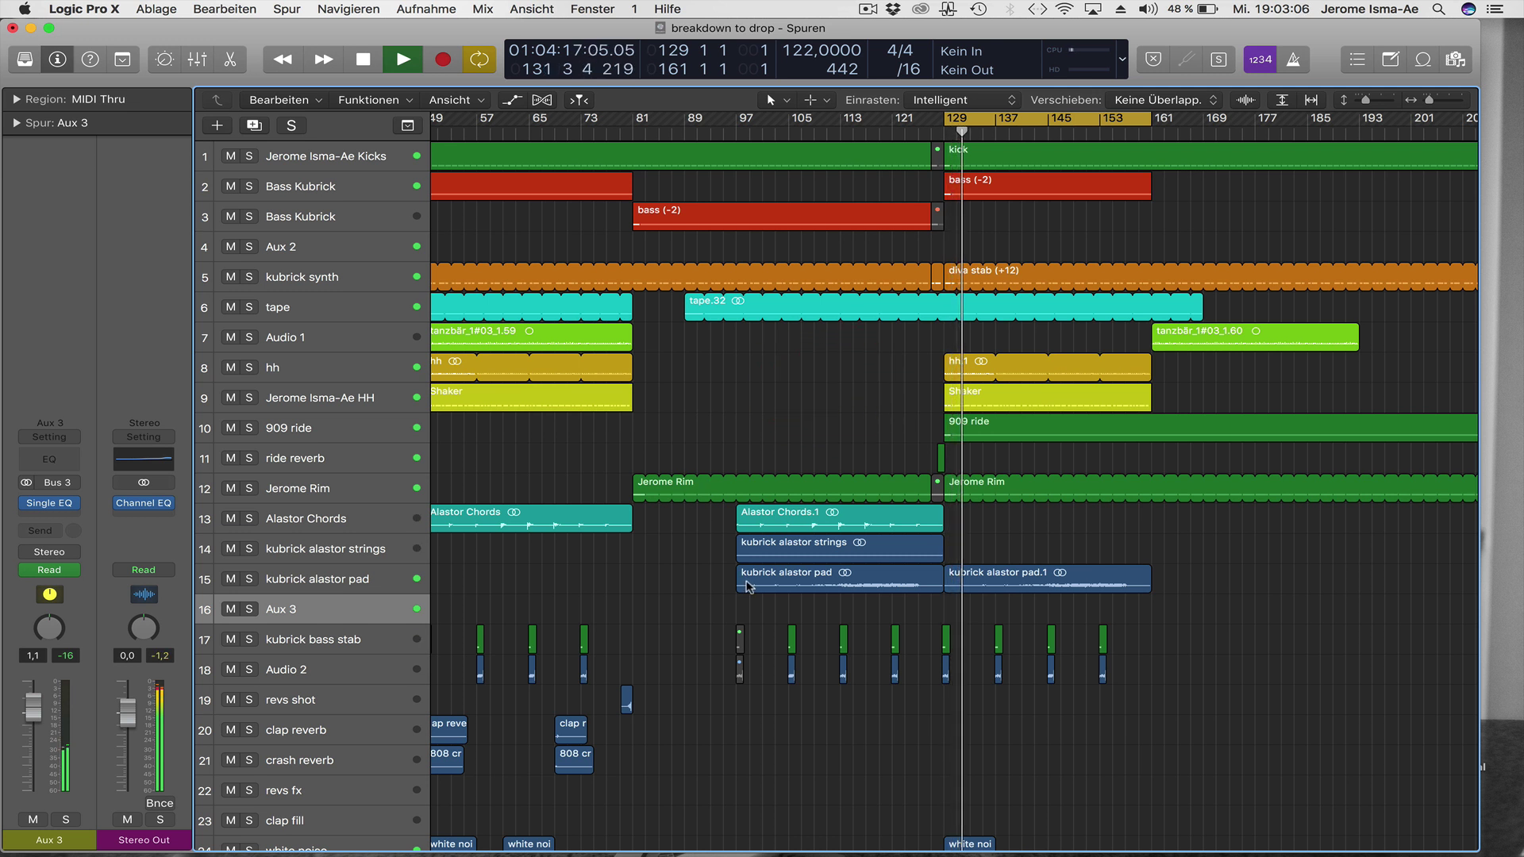
pyautogui.click(231, 578)
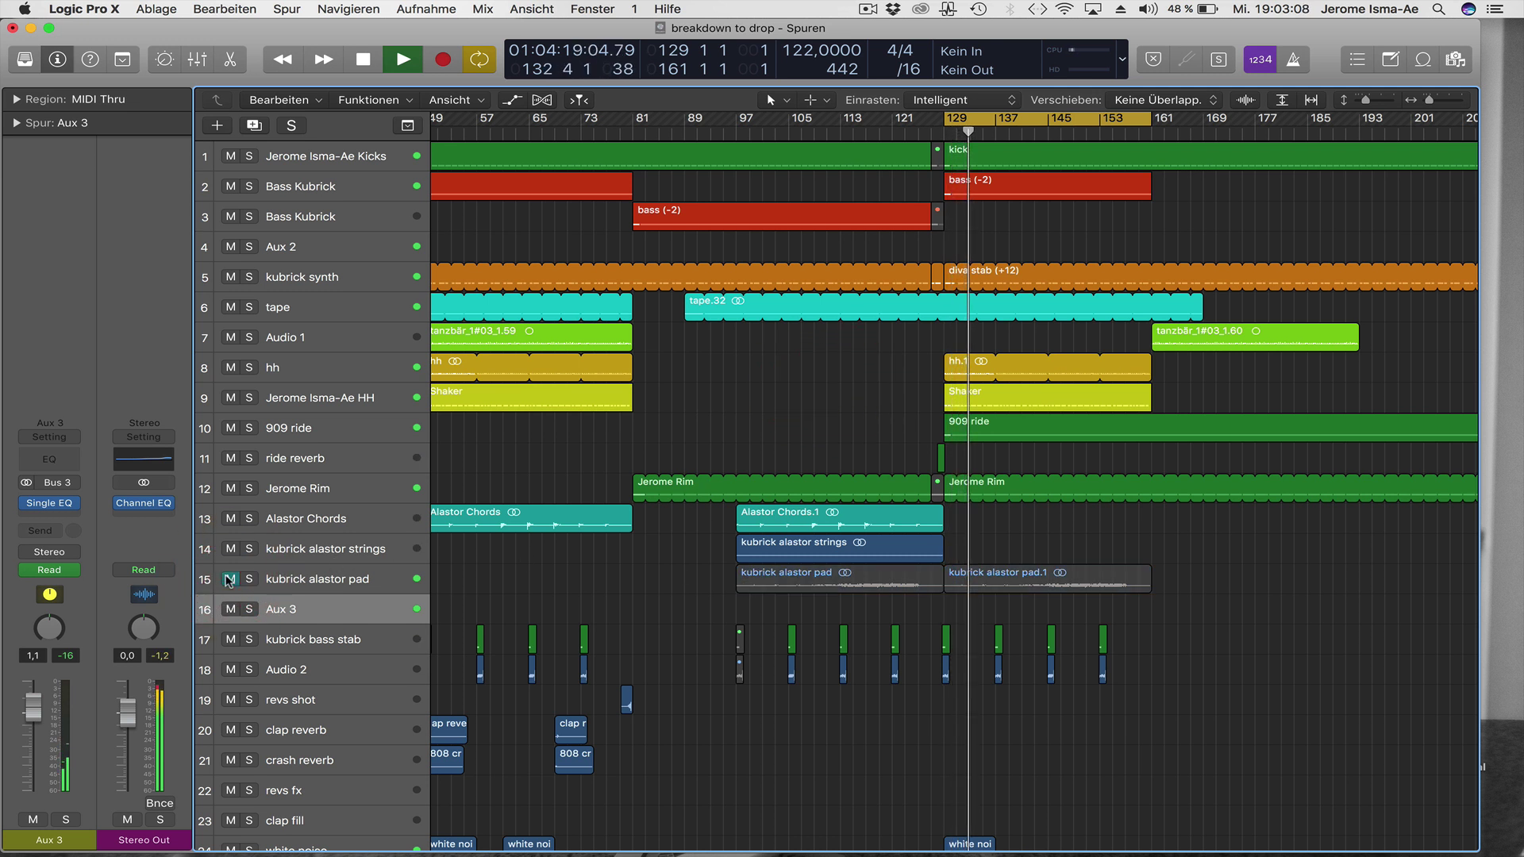
pyautogui.click(230, 579)
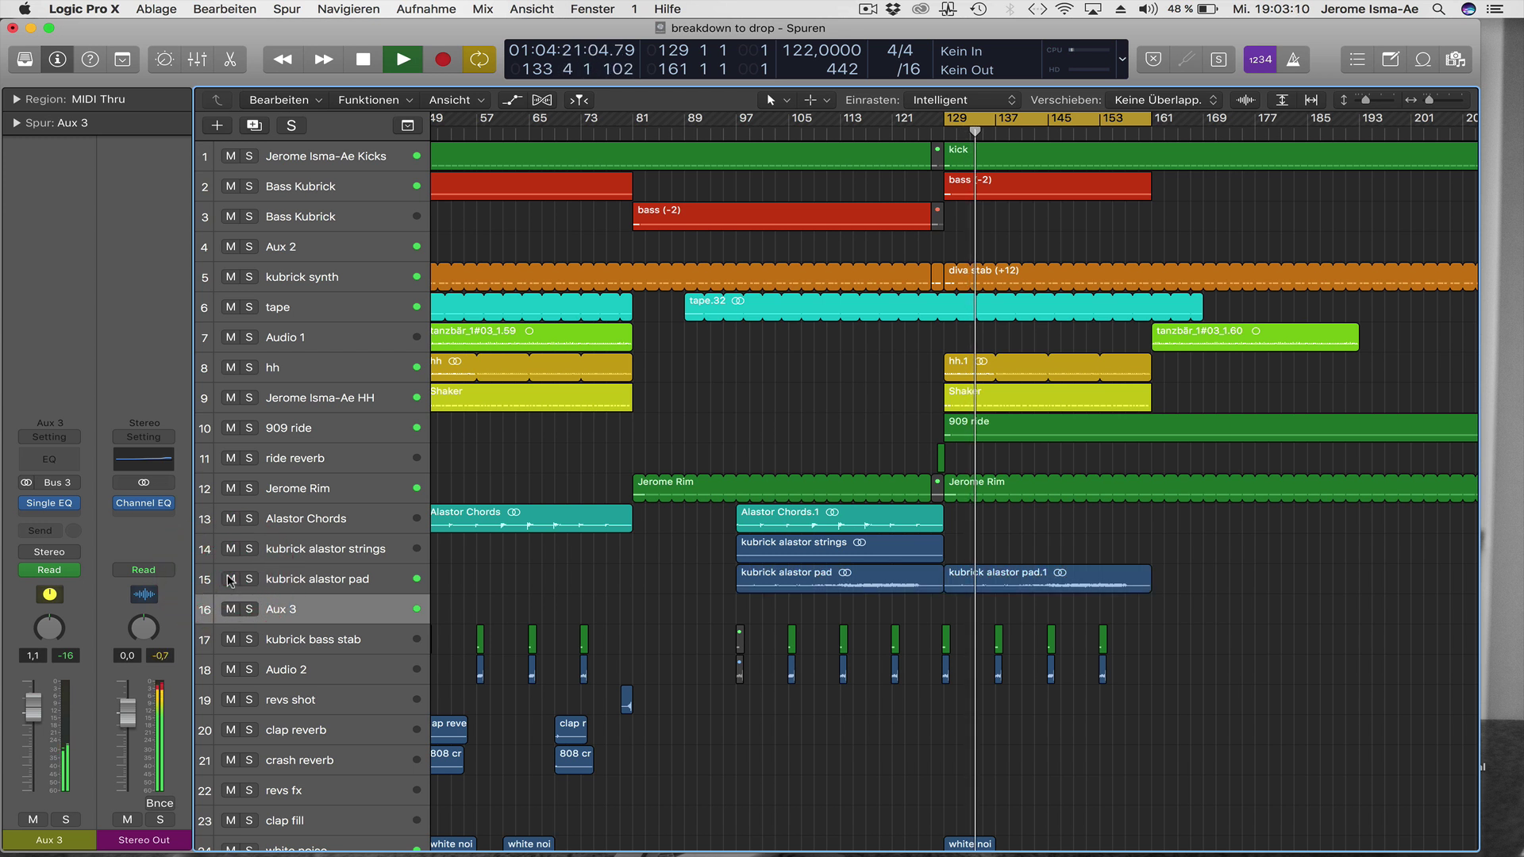
# Solo and duplicate the kubrick alastor pad track, and move the kubrick alastor pad.1 region at bar 129 onto the new track.
pyautogui.click(249, 579)
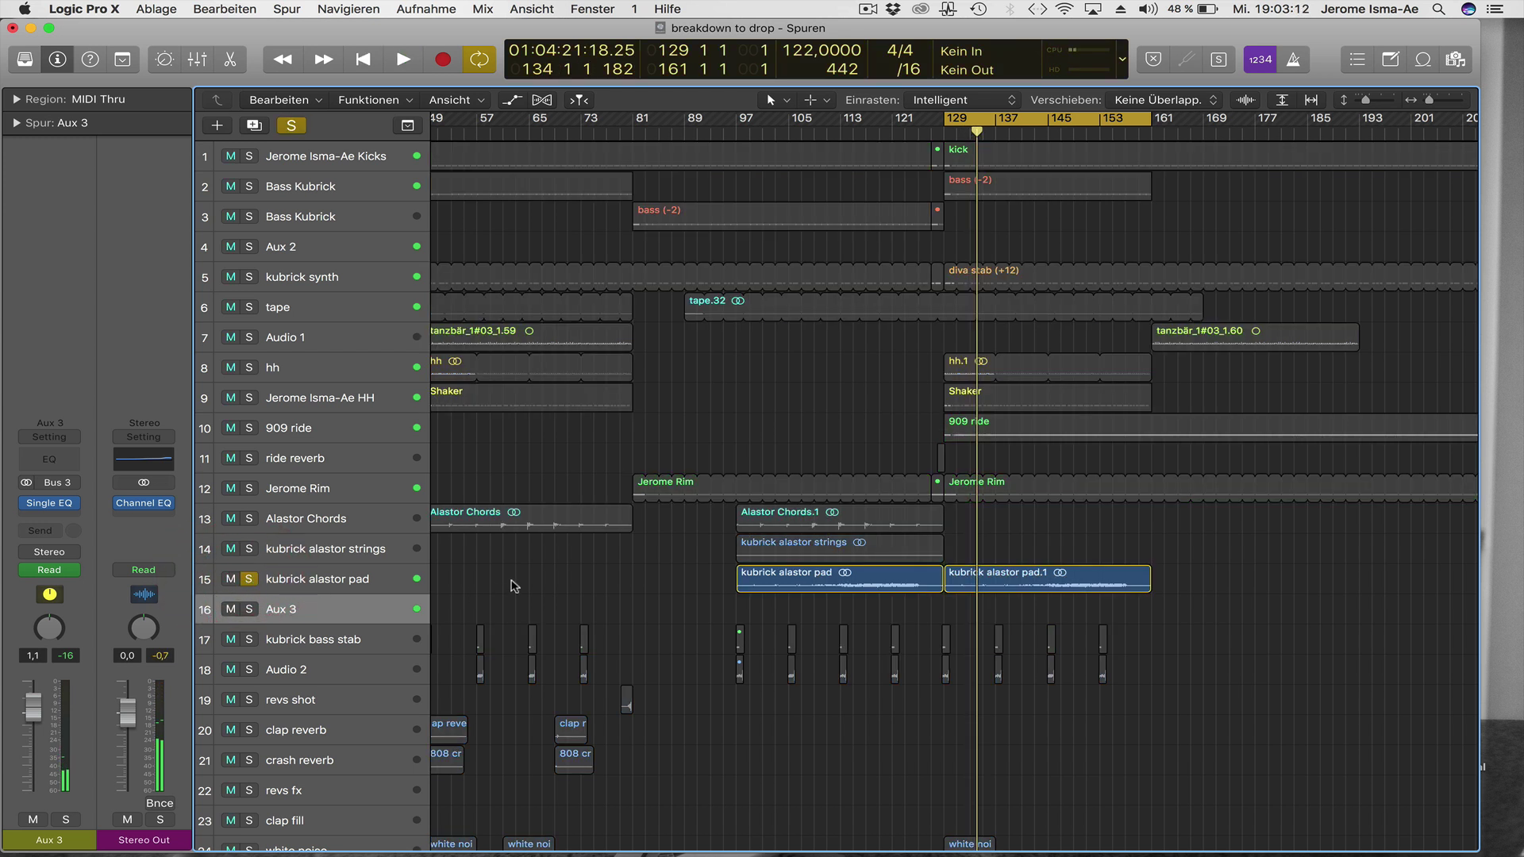
pyautogui.click(329, 584)
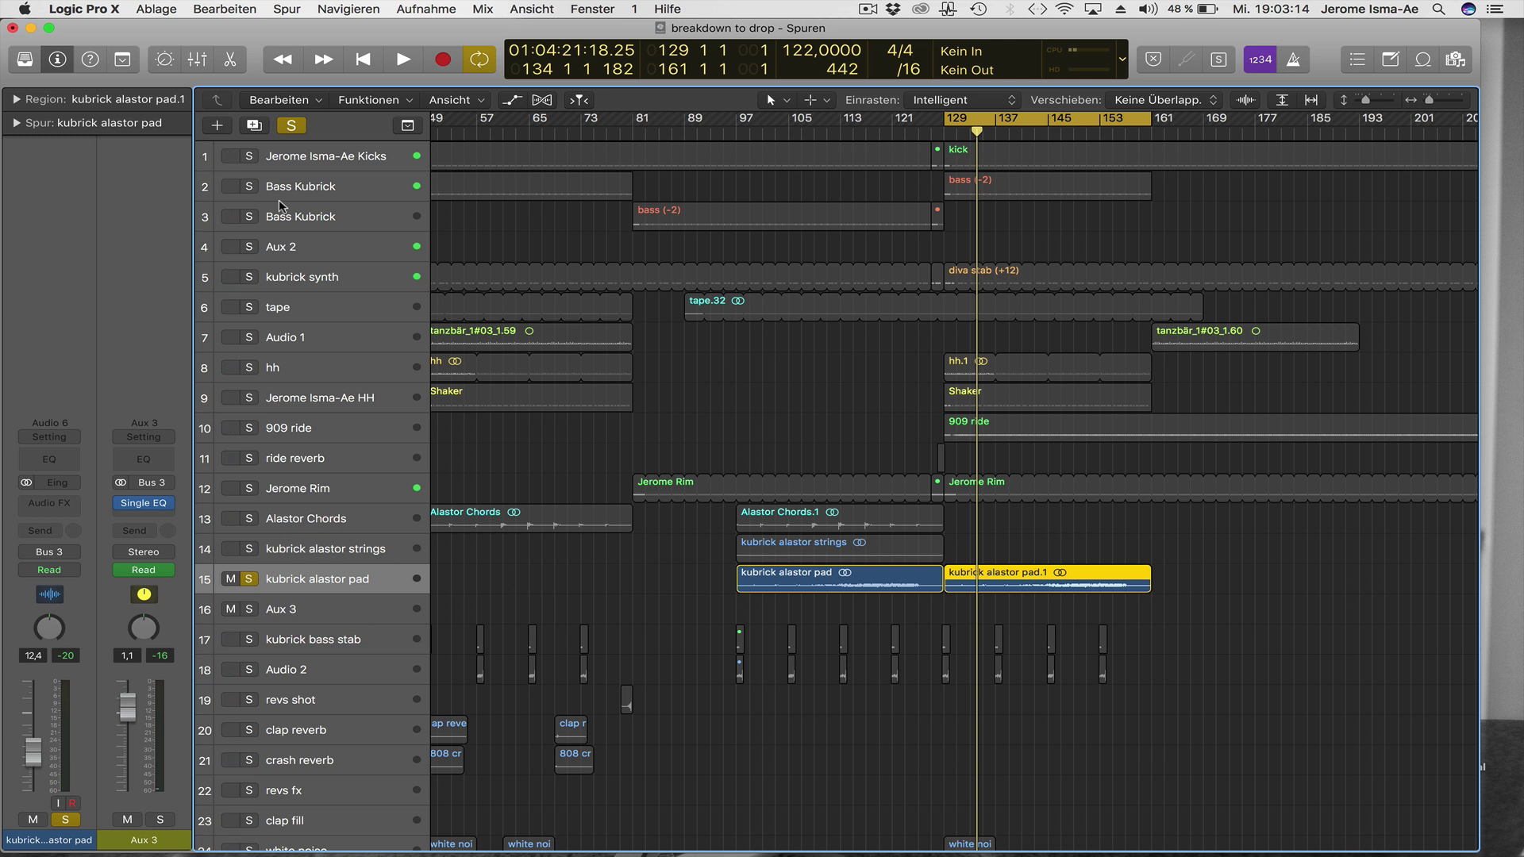
pyautogui.click(606, 589)
pyautogui.click(254, 124)
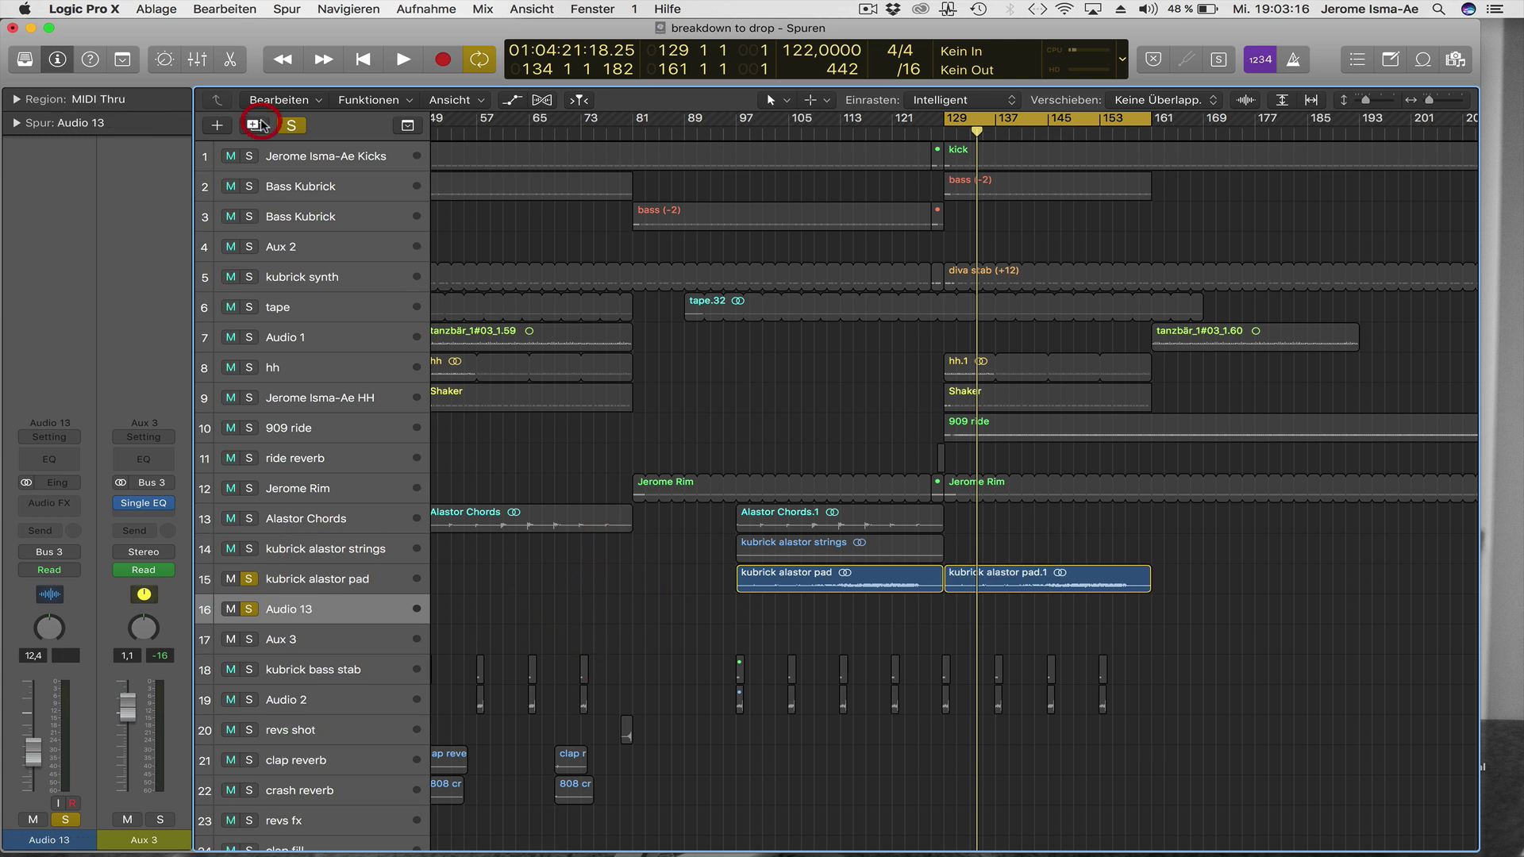
pyautogui.moveTo(981, 589); pyautogui.dragTo(981, 611)
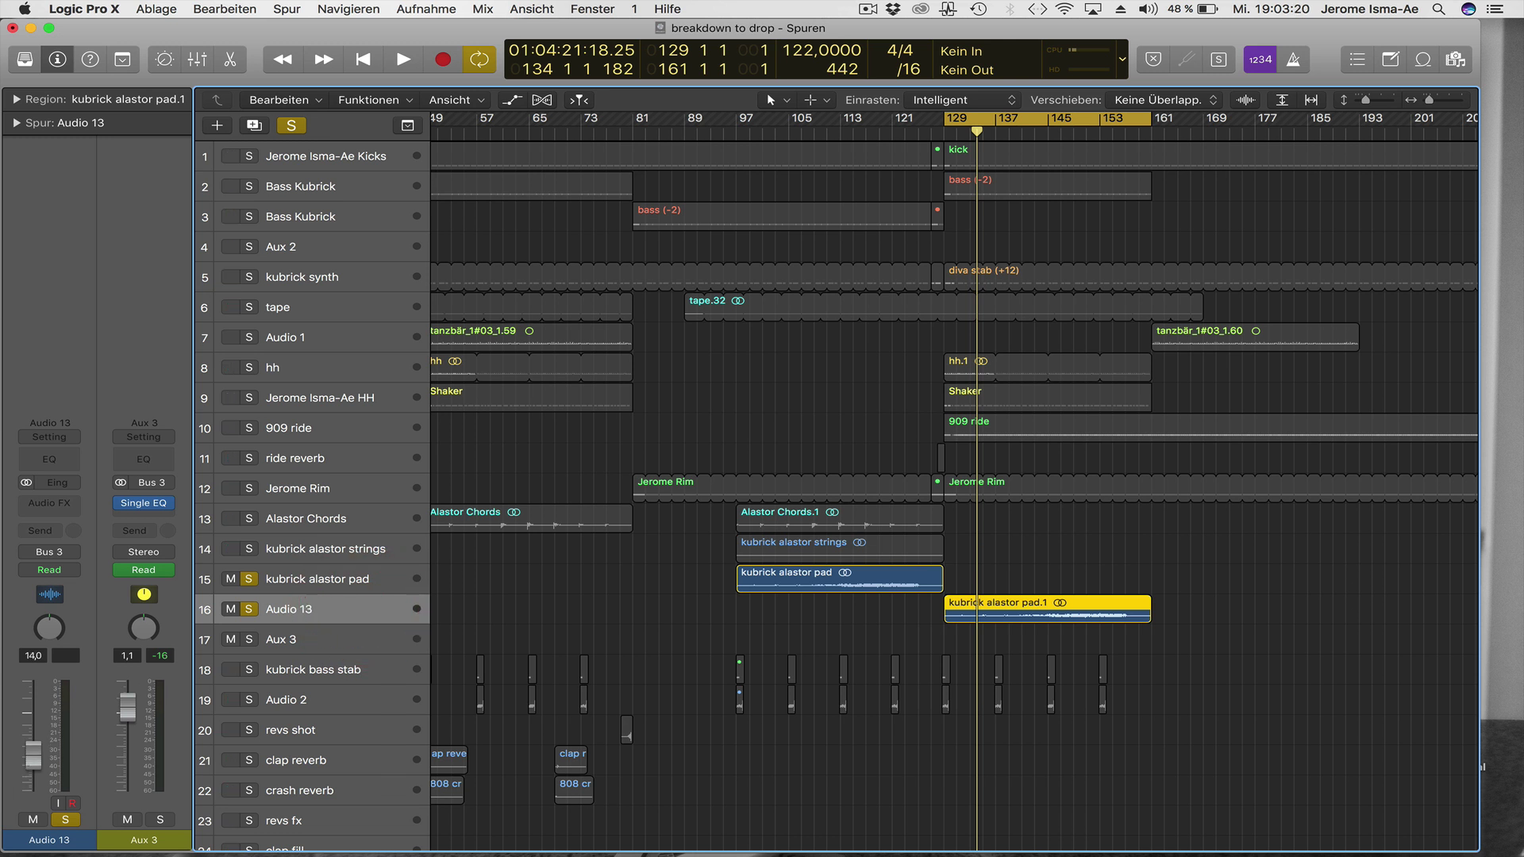
# Lower the Audio 13 track's volume to -16.4 dB while playing across bar 129, and unsolo both pad tracks.
pyautogui.doubleClick(901, 122)
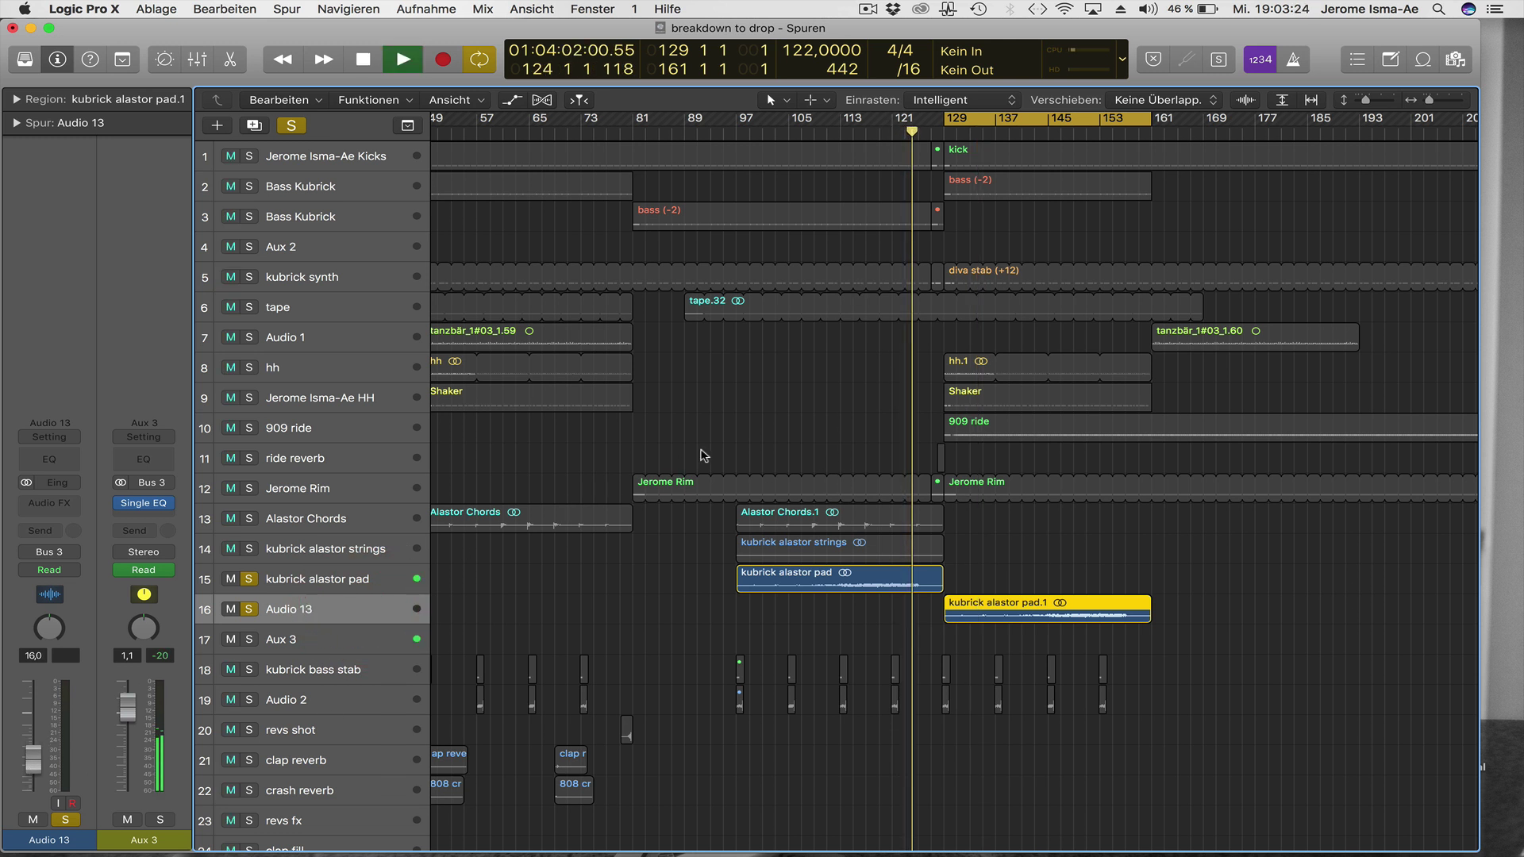
pyautogui.press('super+Right')
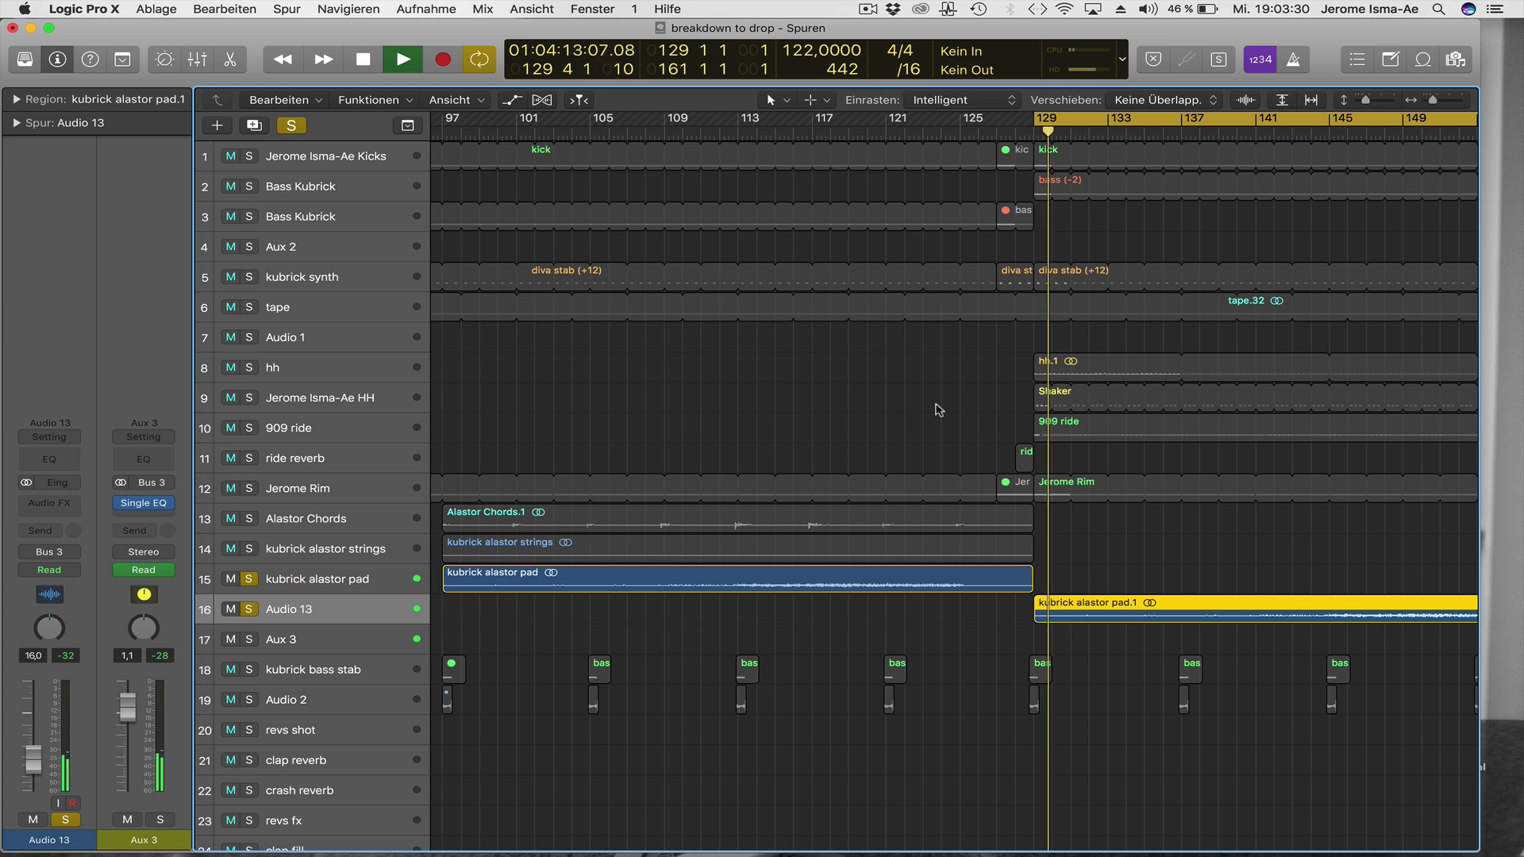
pyautogui.click(249, 579)
pyautogui.click(248, 609)
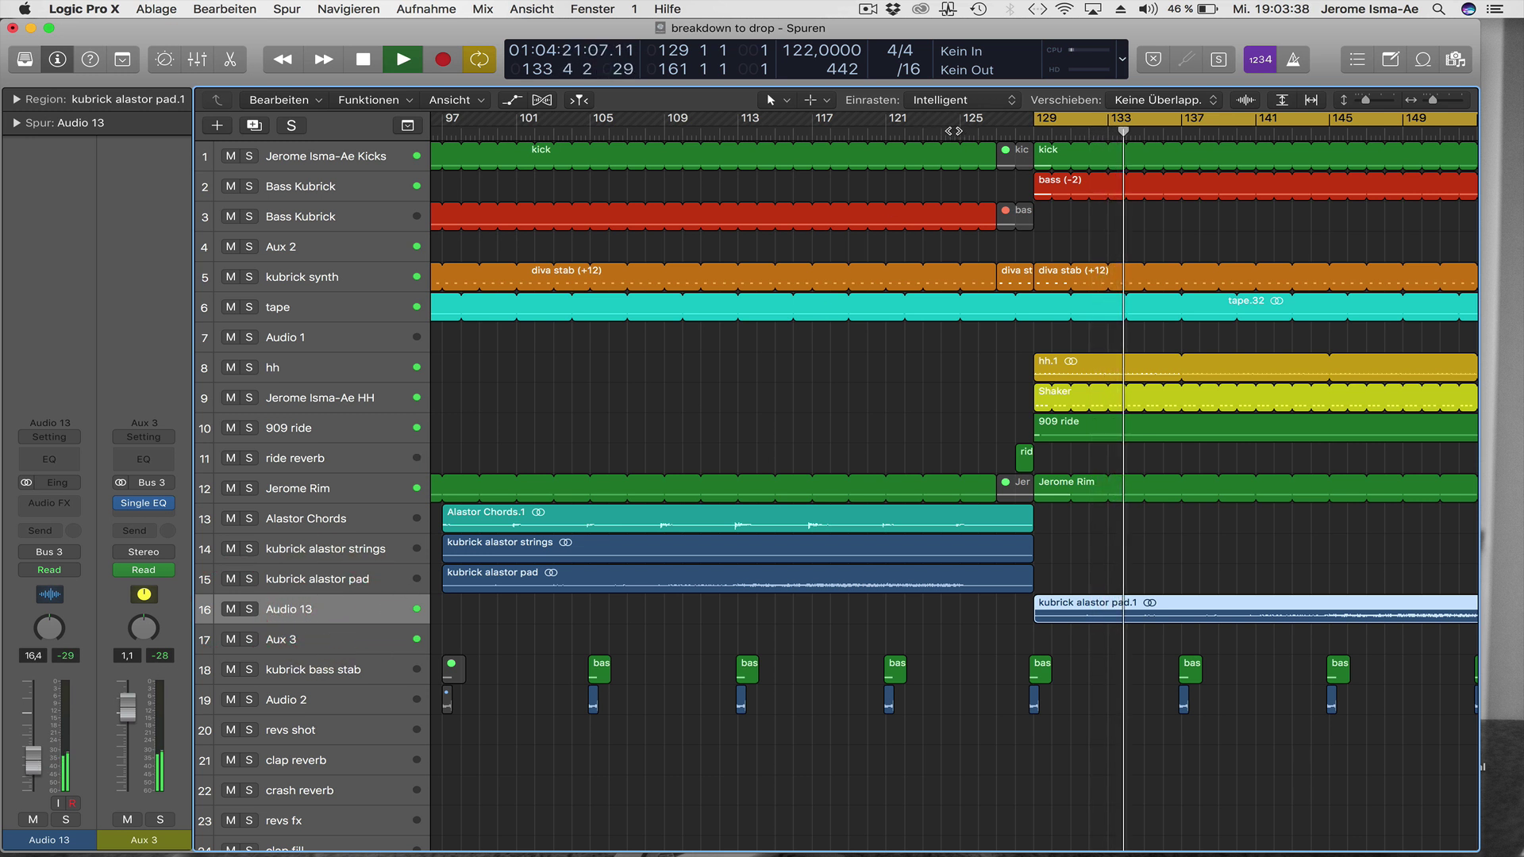
# Play the full arrangement from about bar 124 and listen to the transition into the drop.
pyautogui.click(952, 133)
pyautogui.click(871, 373)
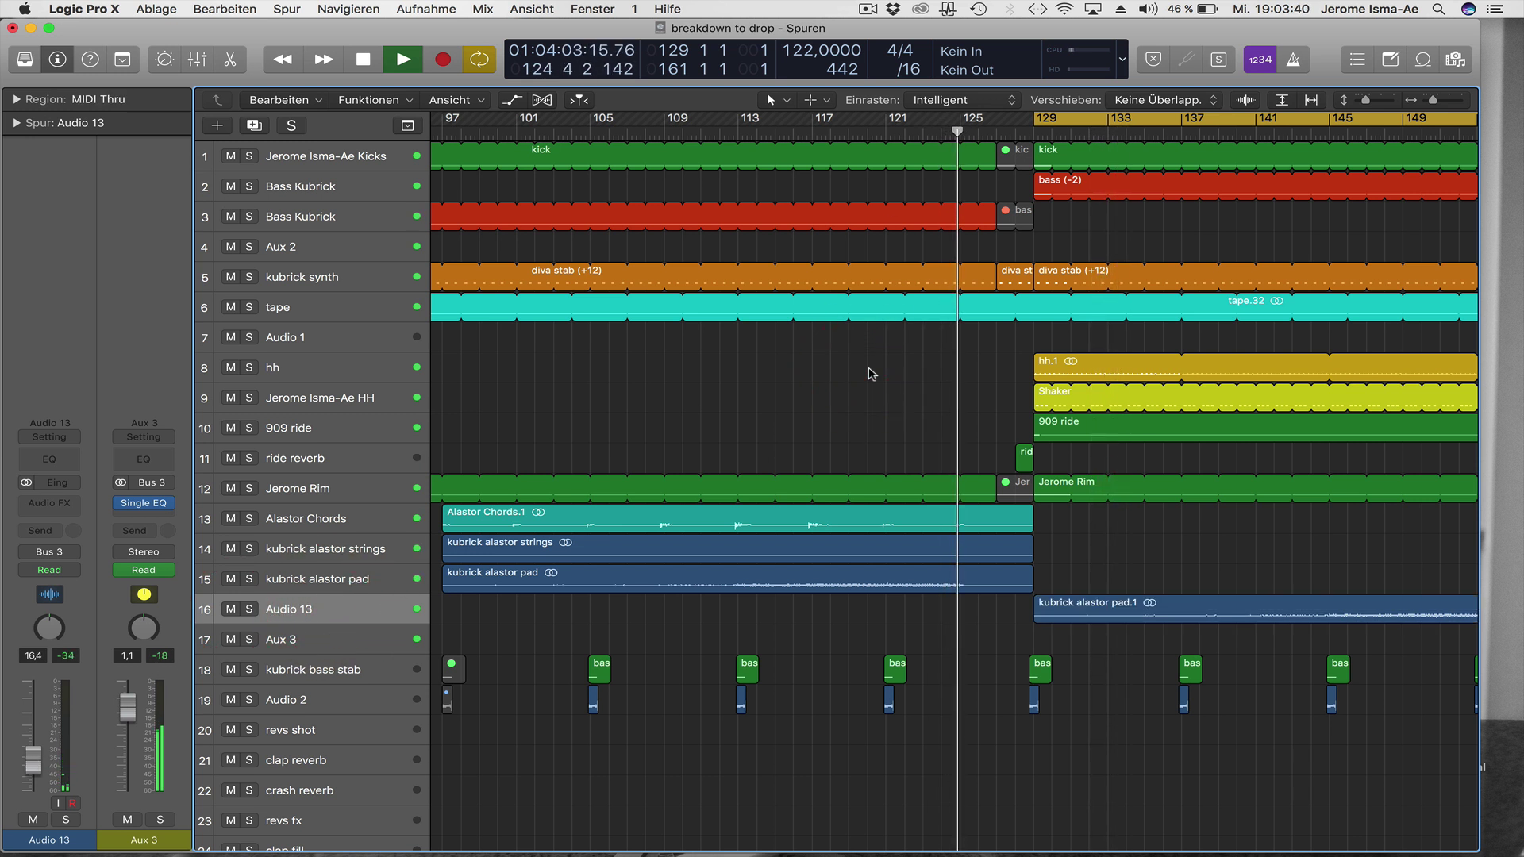
pyautogui.click(871, 373)
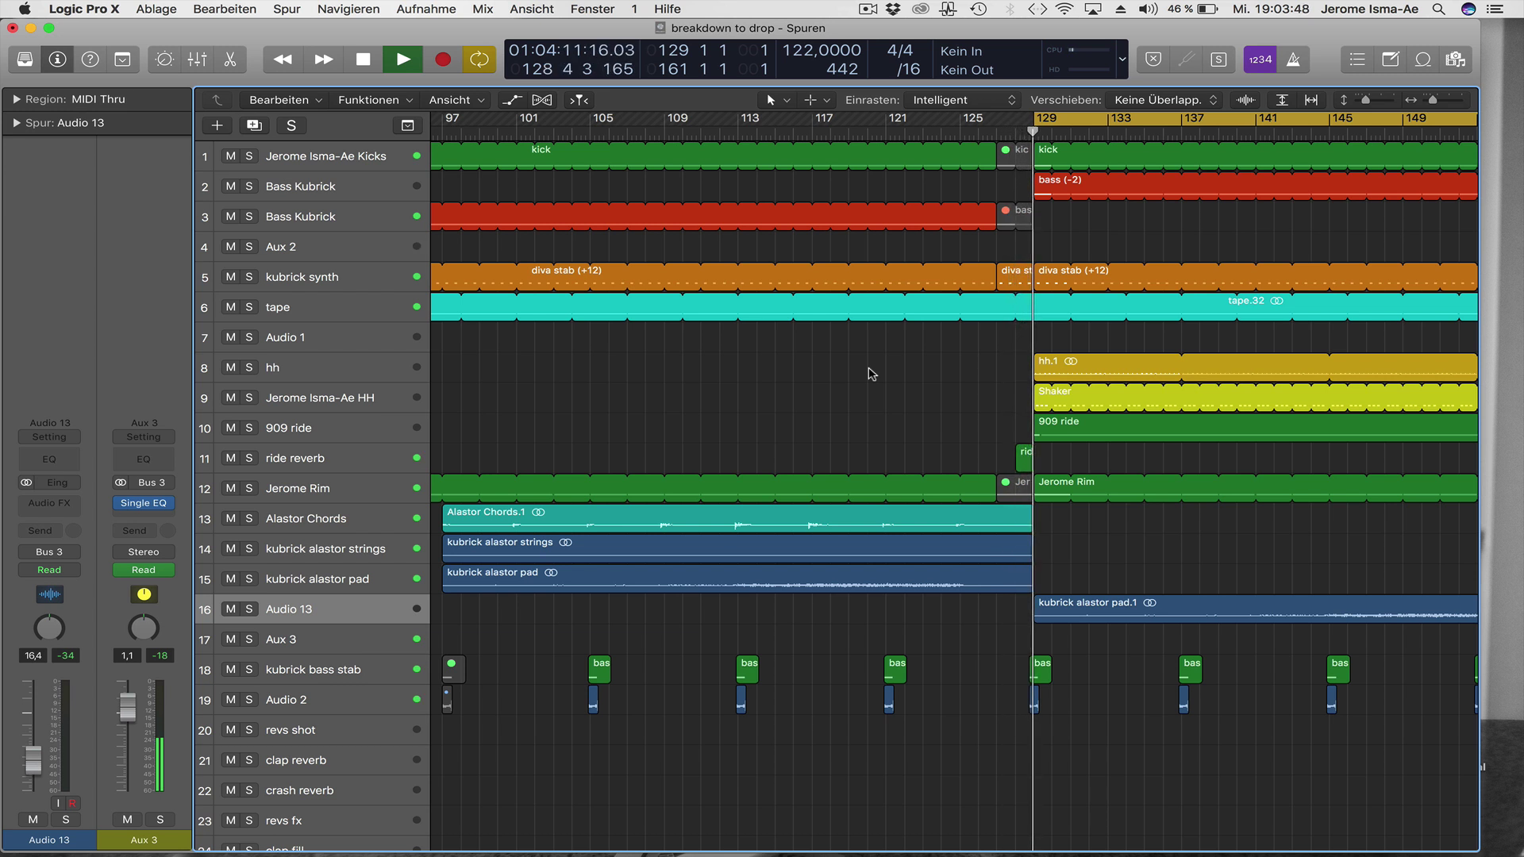
# Copy the Alastor Chords.1 region to bar 129 on the same track.
pyautogui.press('super+Left')
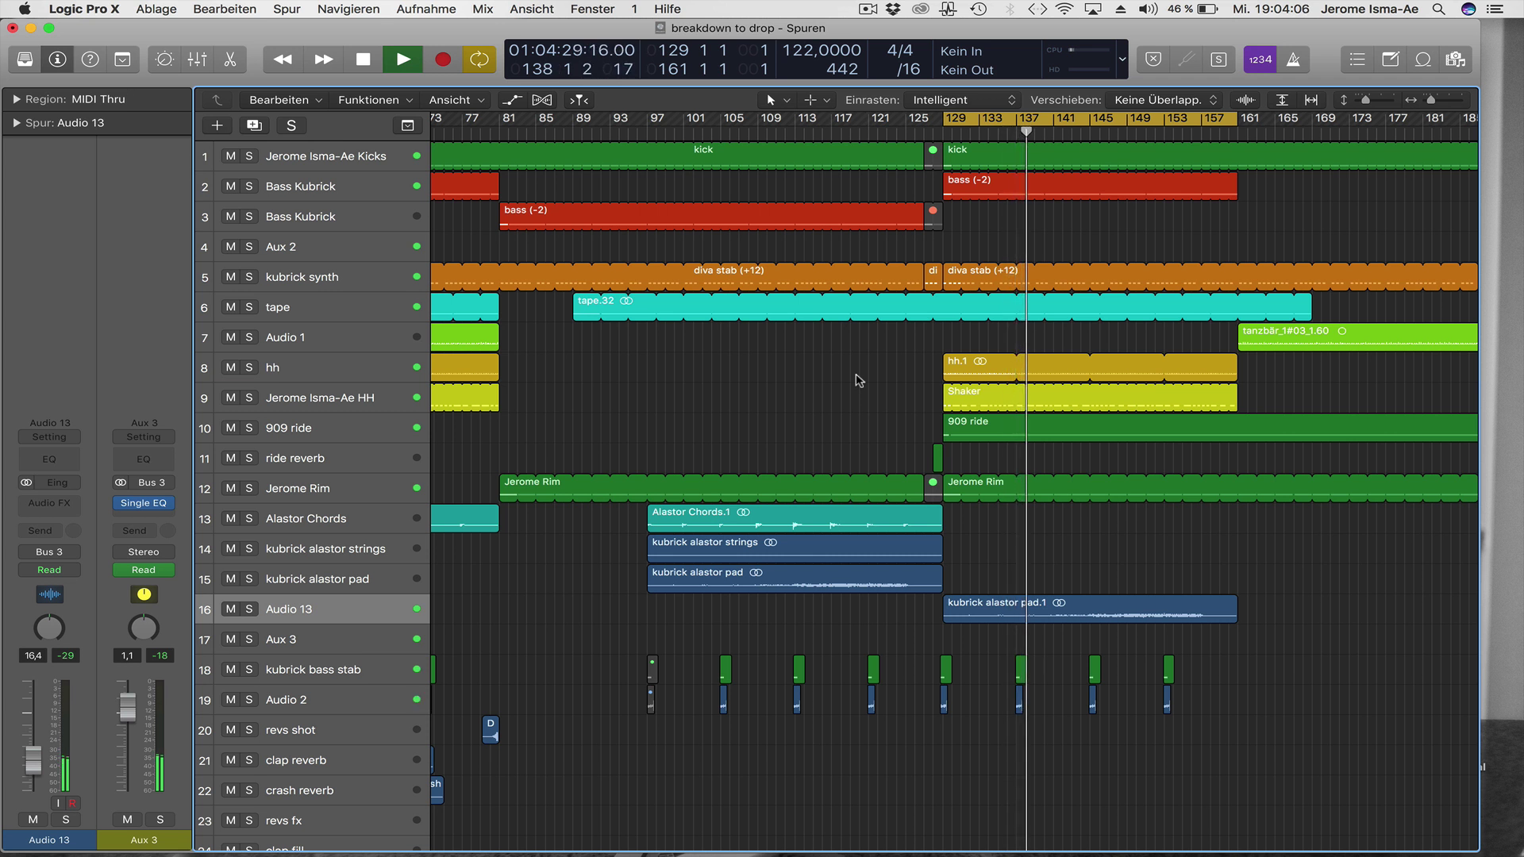
pyautogui.moveTo(712, 520); pyautogui.dragTo(1010, 534)
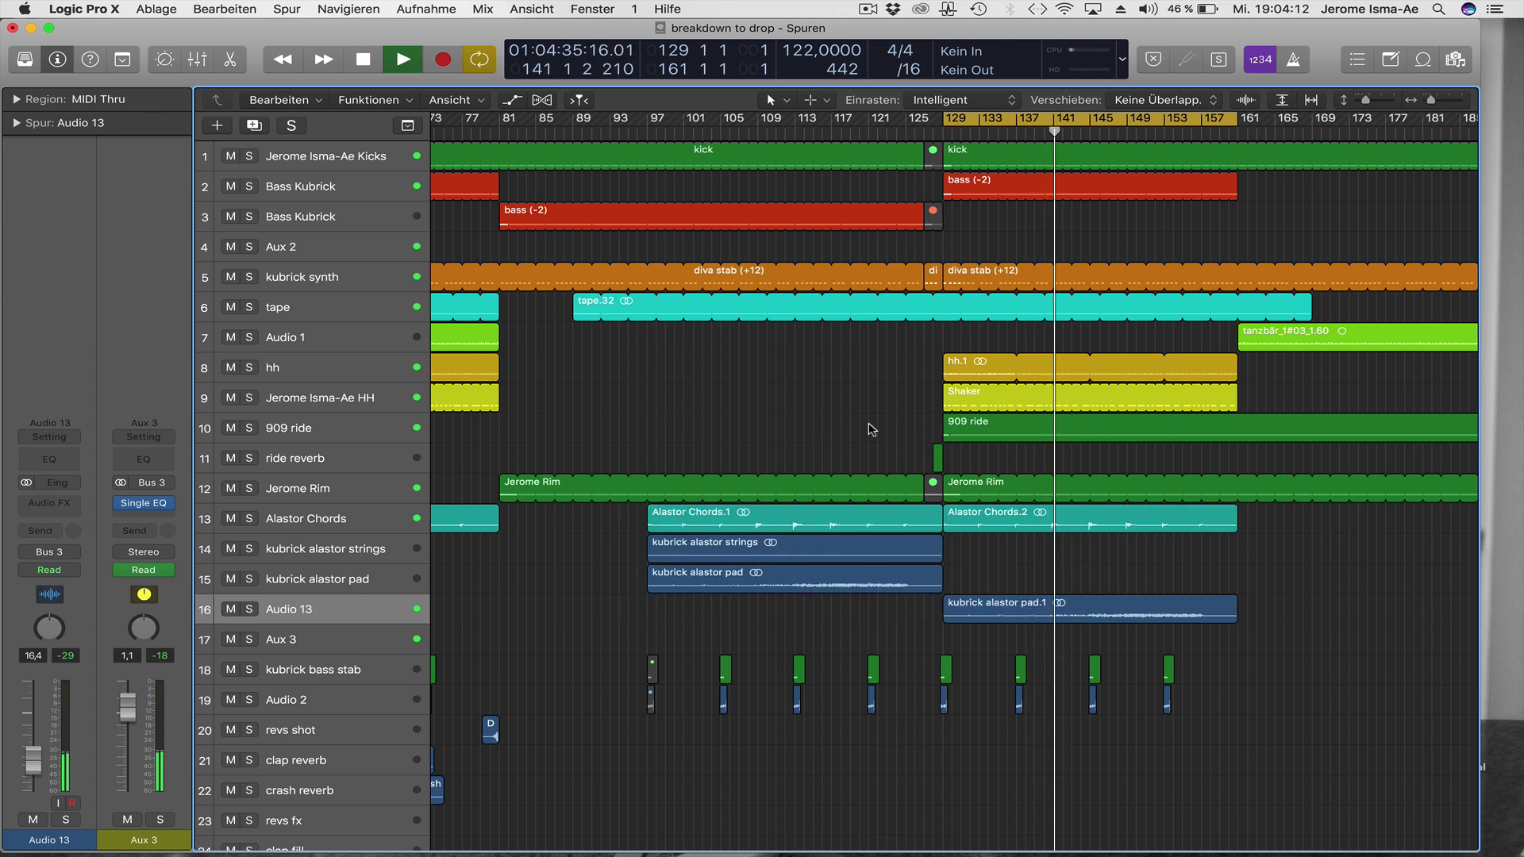
# Copy the clap reverb and crash reverb regions from just before bar 73 to bar 161 on their tracks.
pyautogui.press('super+Left')
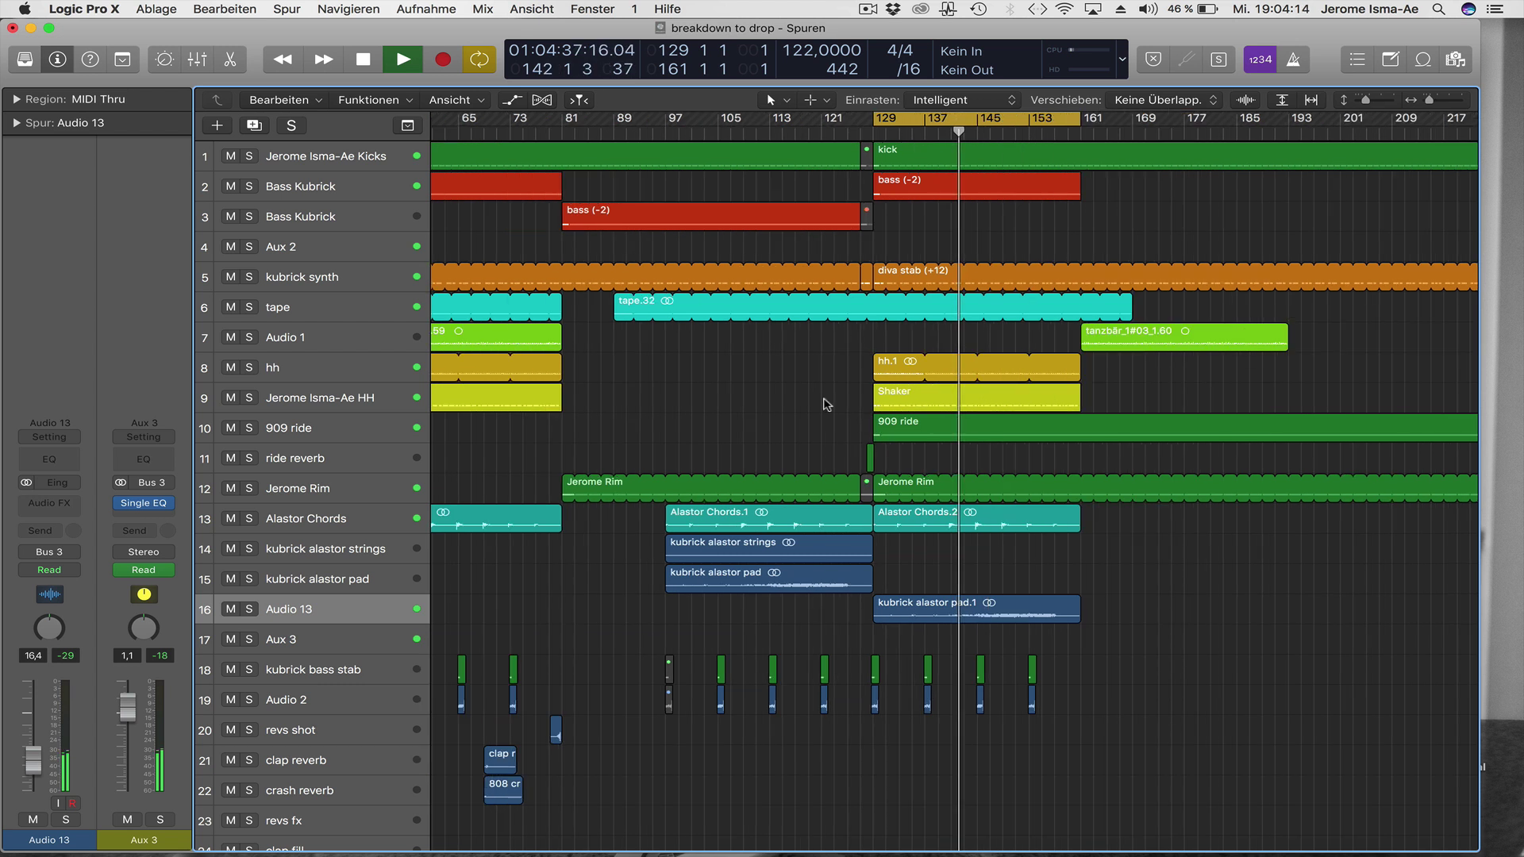
pyautogui.click(793, 412)
pyautogui.press('super+Left')
pyautogui.click(793, 411)
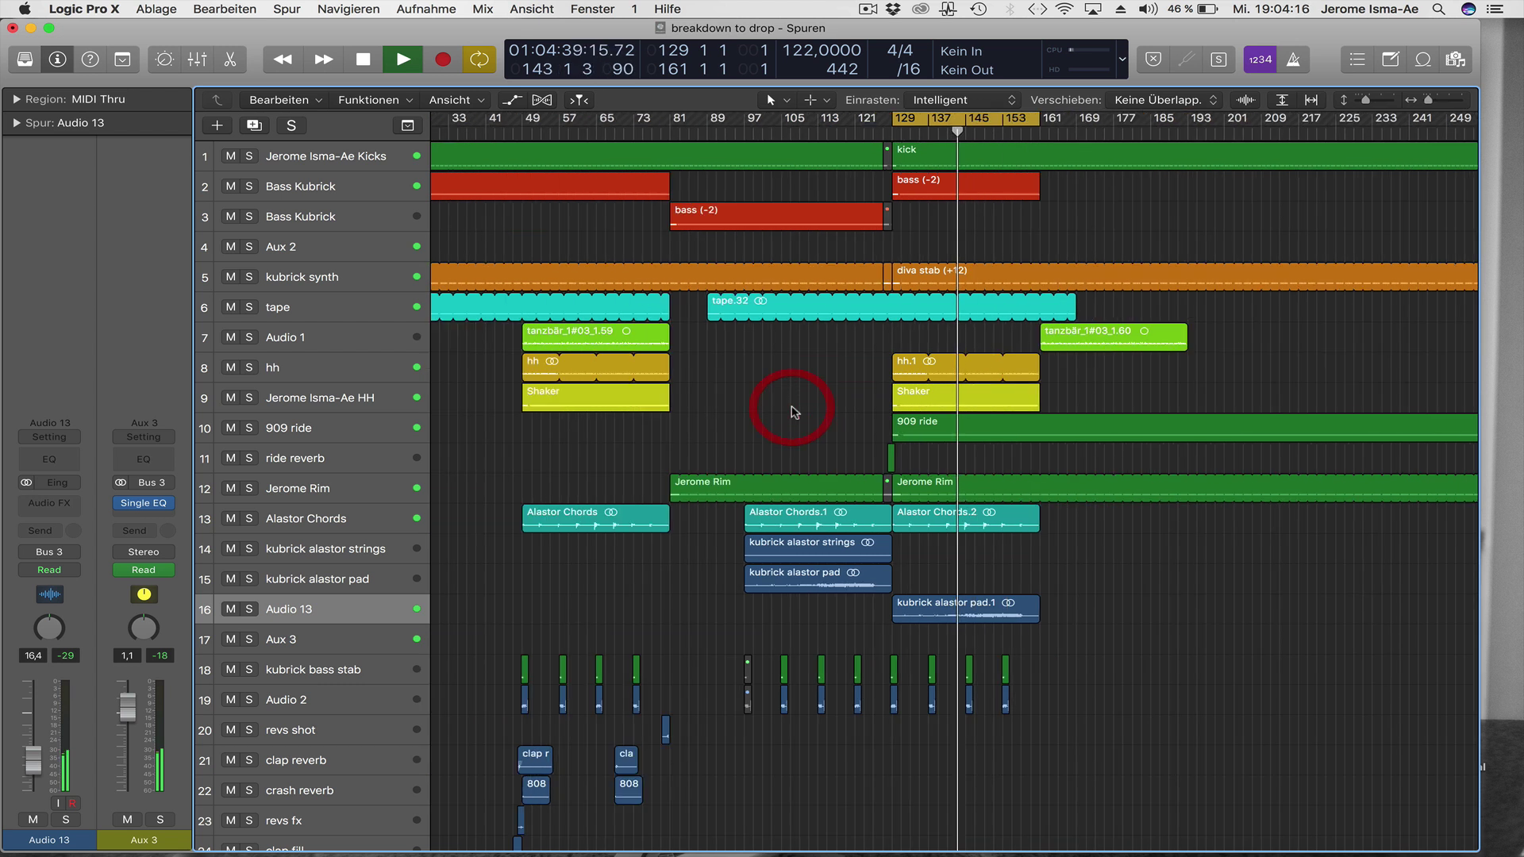
pyautogui.scroll(-5, 794, 412)
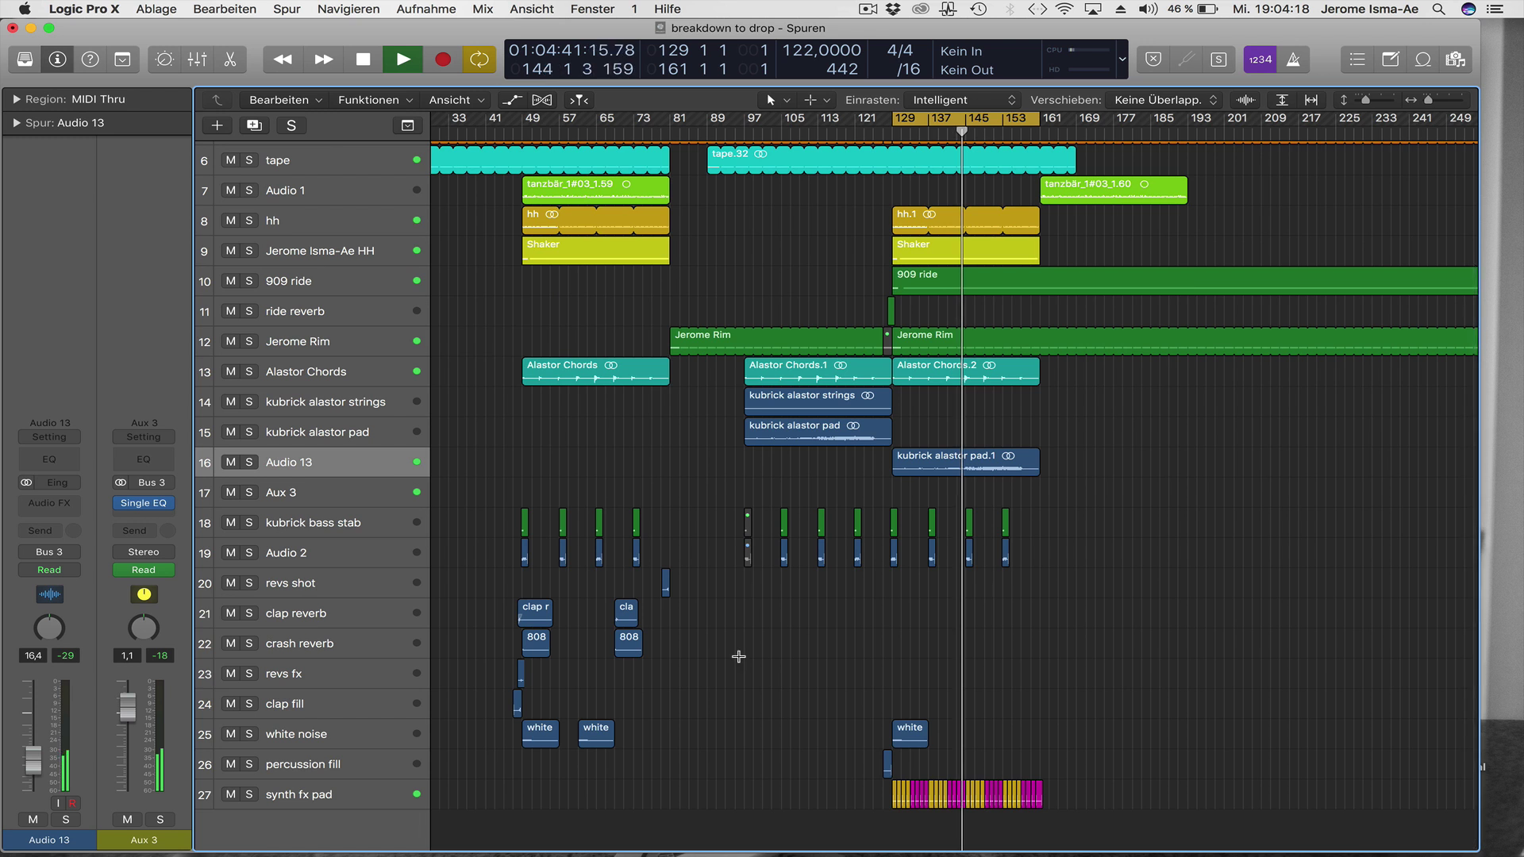
pyautogui.press('super+Right')
pyautogui.hscroll(-3, 738, 656)
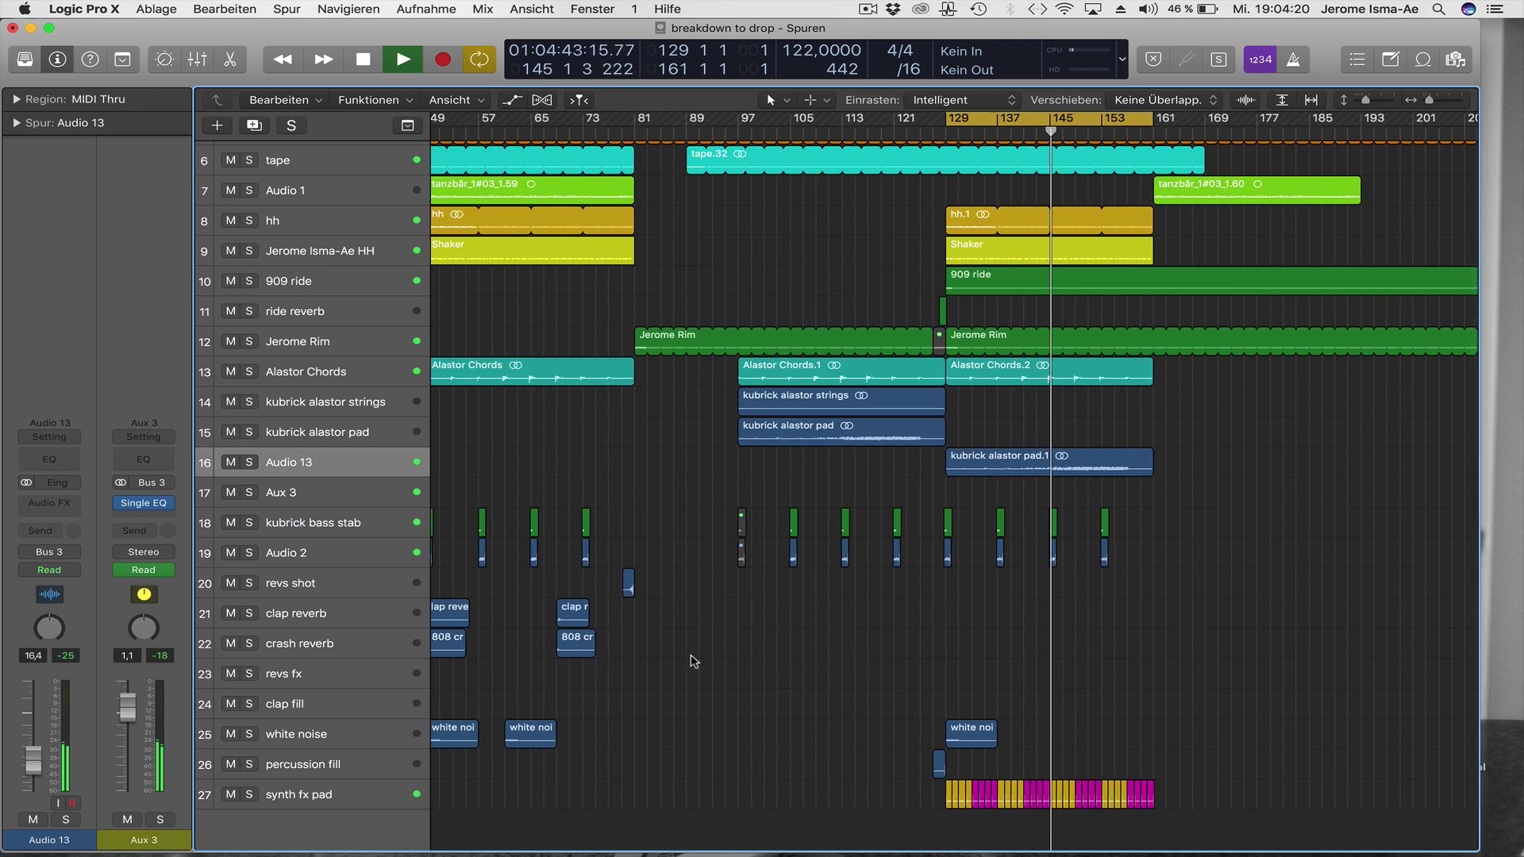
pyautogui.moveTo(599, 661); pyautogui.dragTo(574, 615)
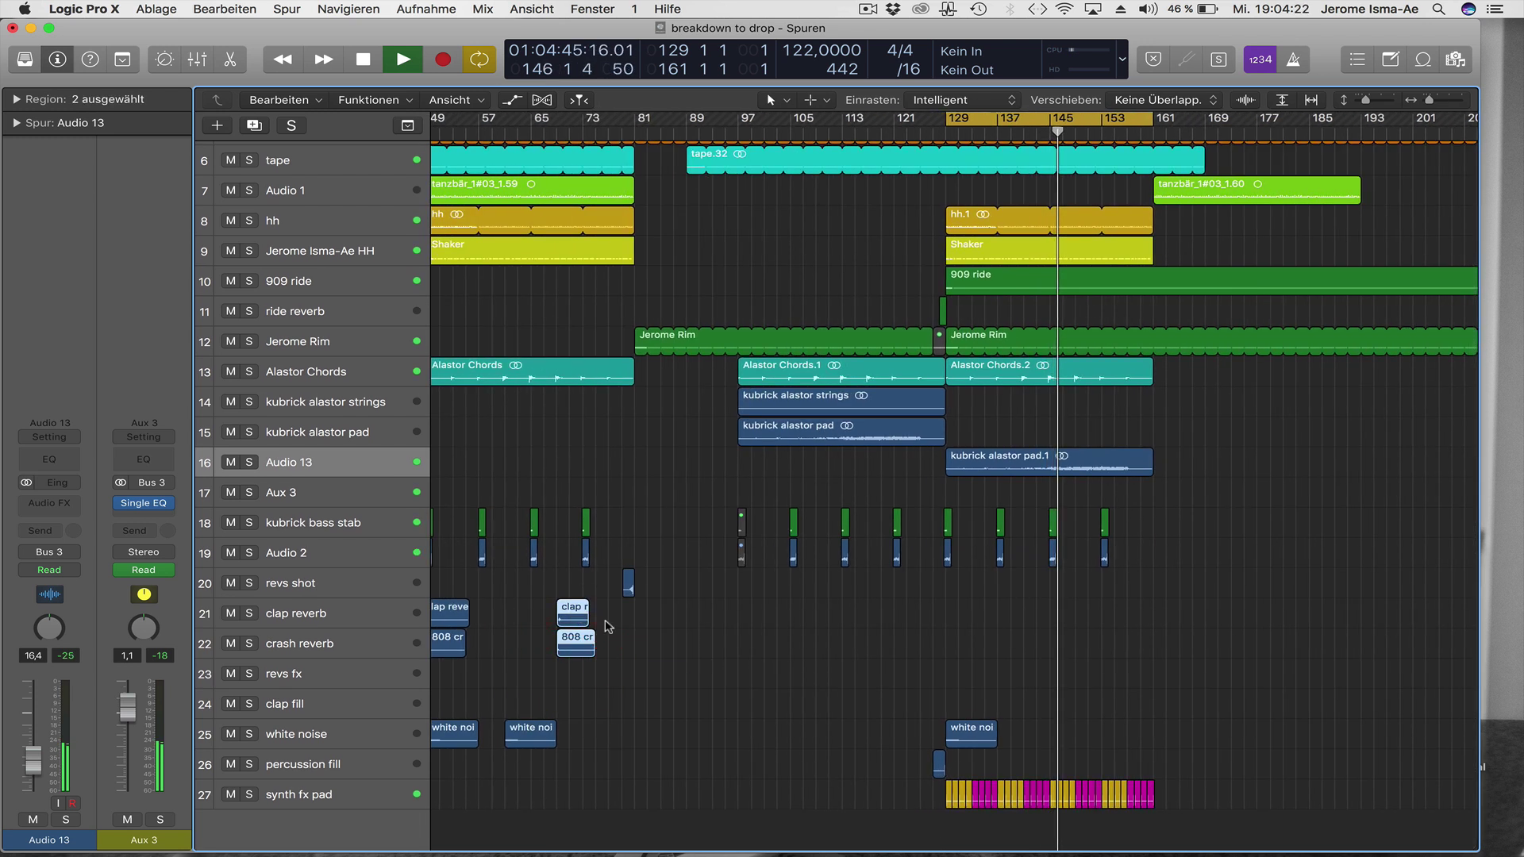
pyautogui.click(705, 638)
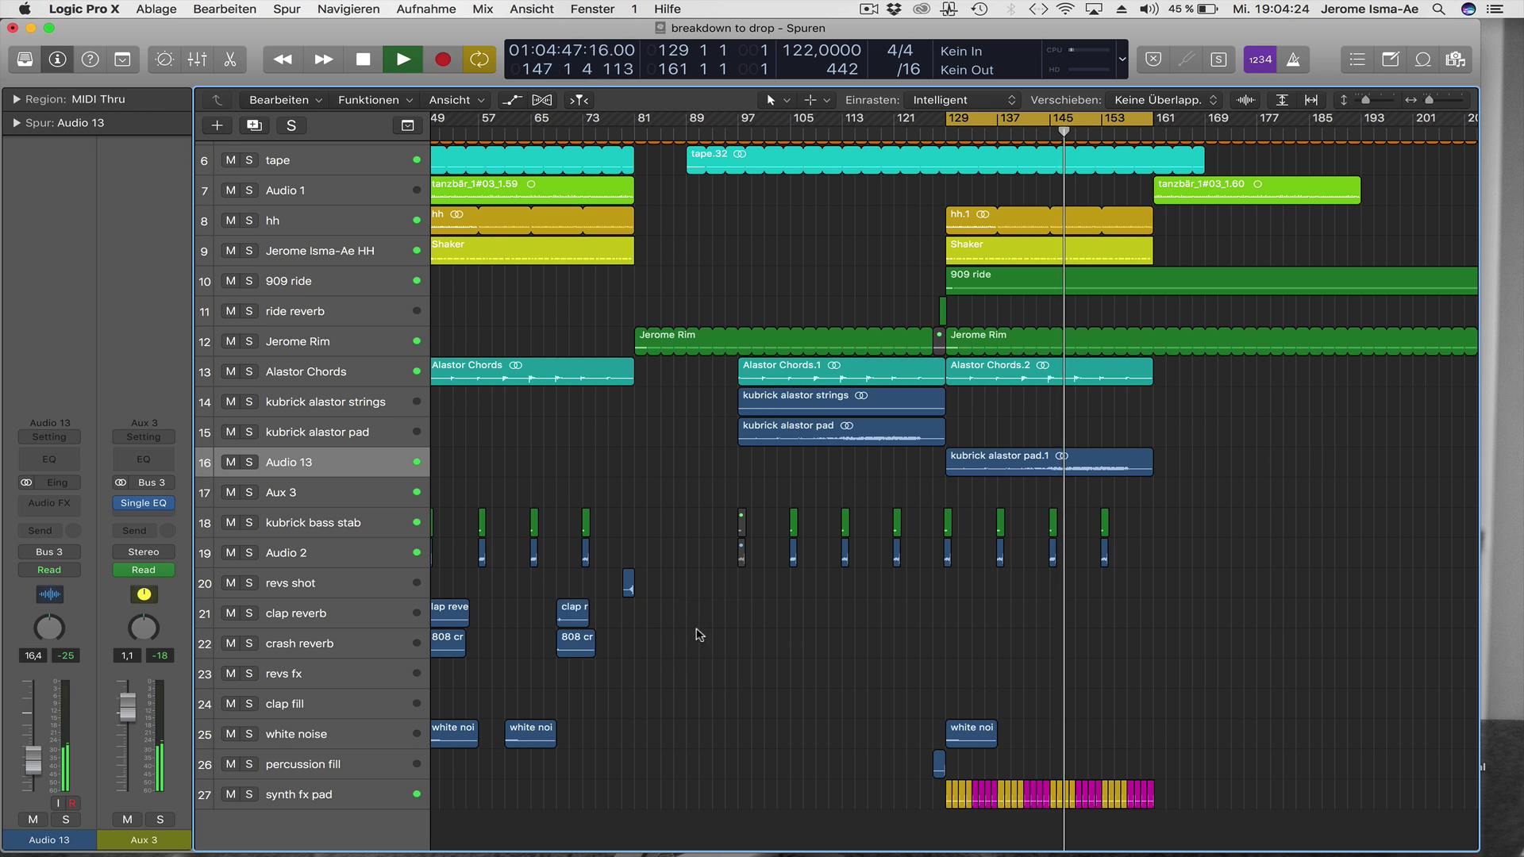
pyautogui.moveTo(685, 599); pyautogui.dragTo(561, 673)
pyautogui.moveTo(572, 617); pyautogui.dragTo(1168, 608)
pyautogui.click(1108, 616)
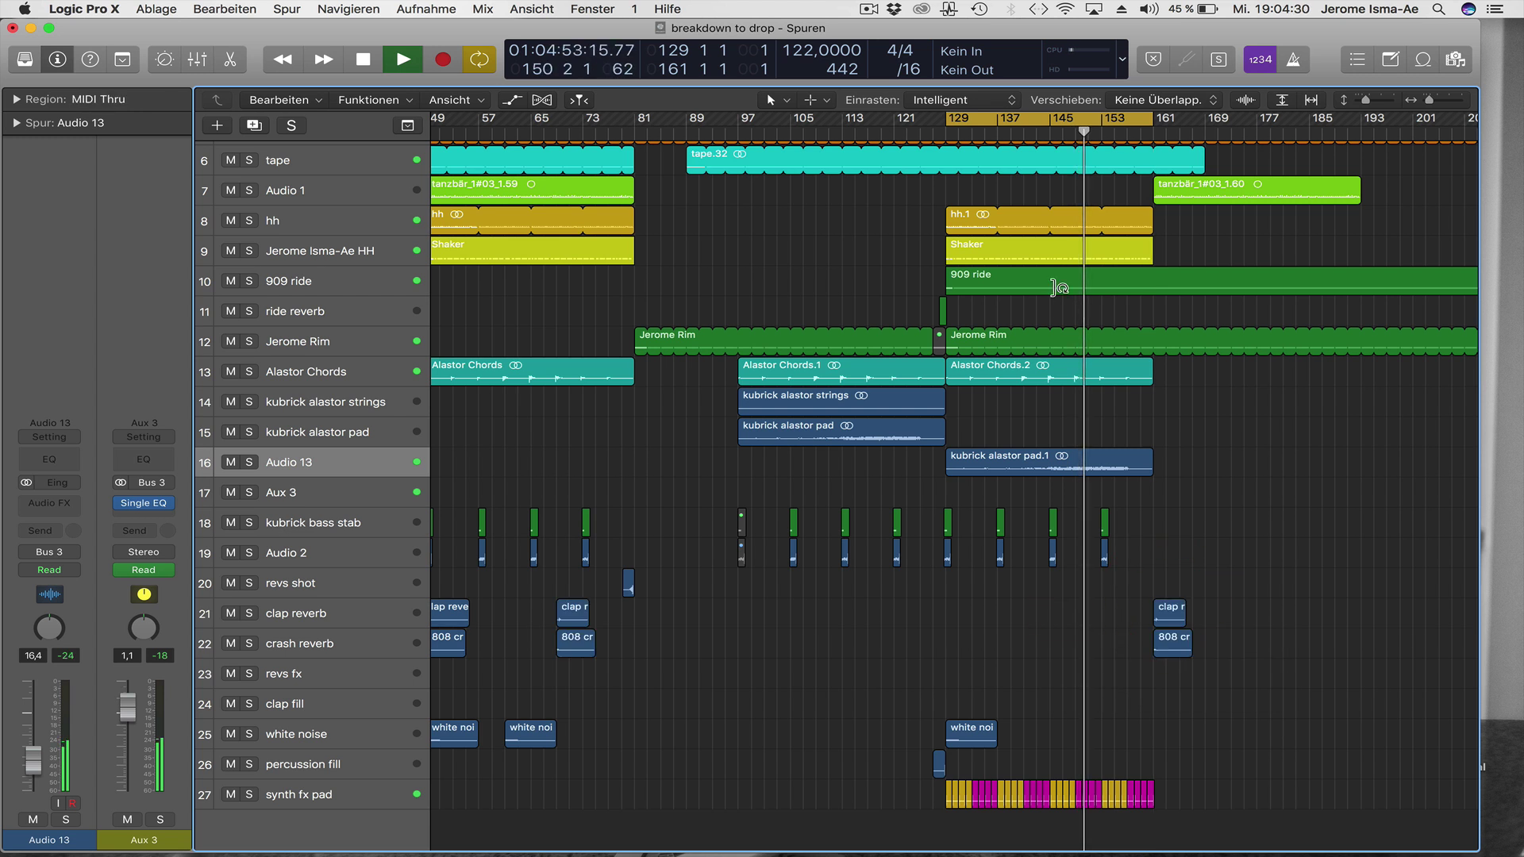
# Switch off cycle playback and extend the looped tape.32 region to about bar 197.
pyautogui.click(1084, 132)
pyautogui.click(876, 260)
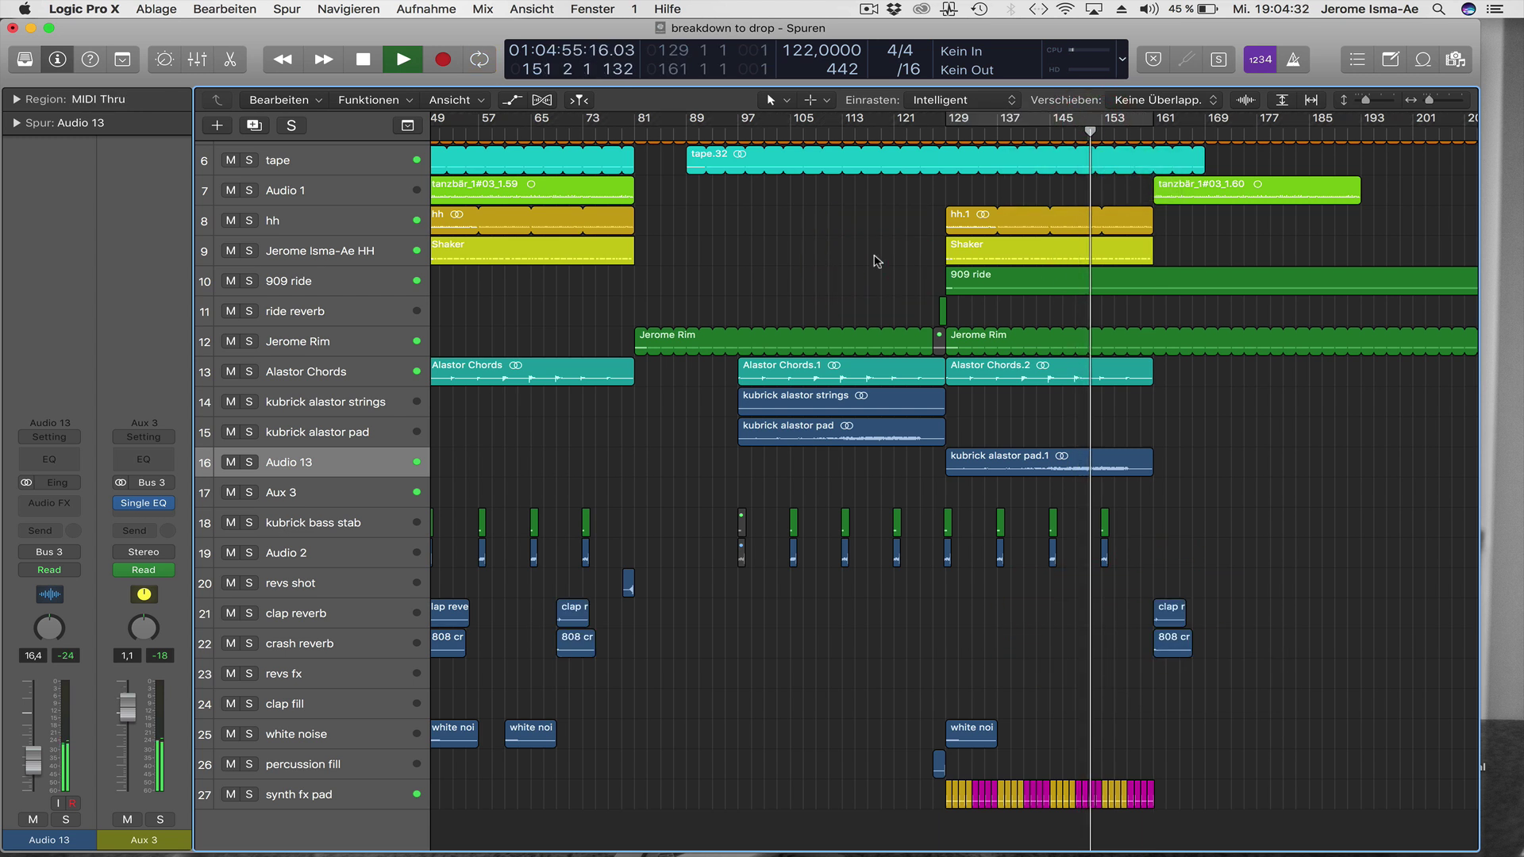
pyautogui.scroll(1, 876, 260)
pyautogui.moveTo(1203, 197); pyautogui.dragTo(1394, 196)
pyautogui.click(743, 262)
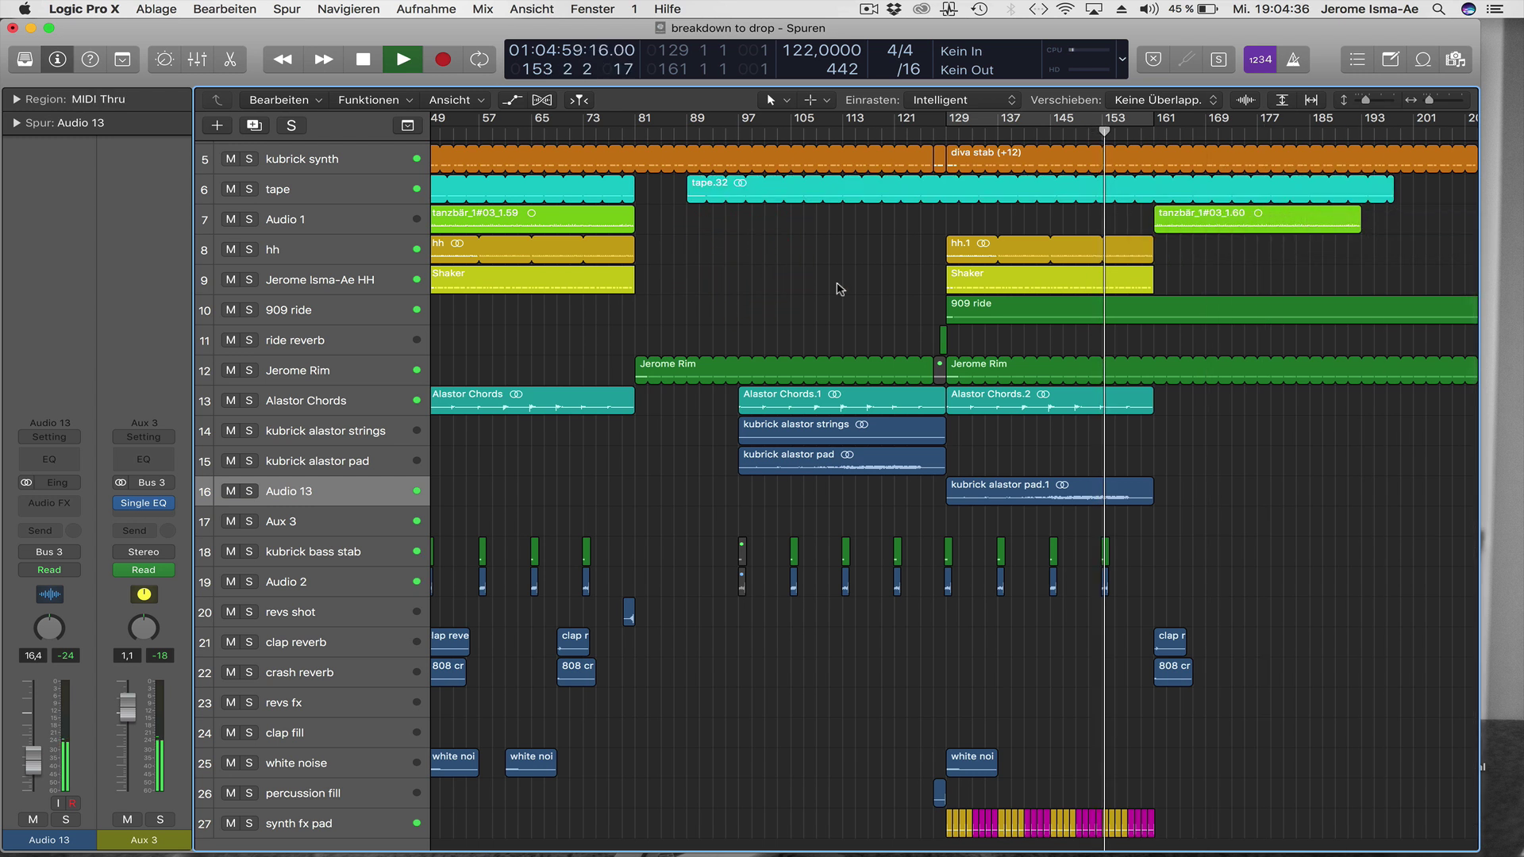
# Listen to the end of the drop as playback approaches bar 161.
pyautogui.scroll(1, 843, 301)
pyautogui.click(849, 324)
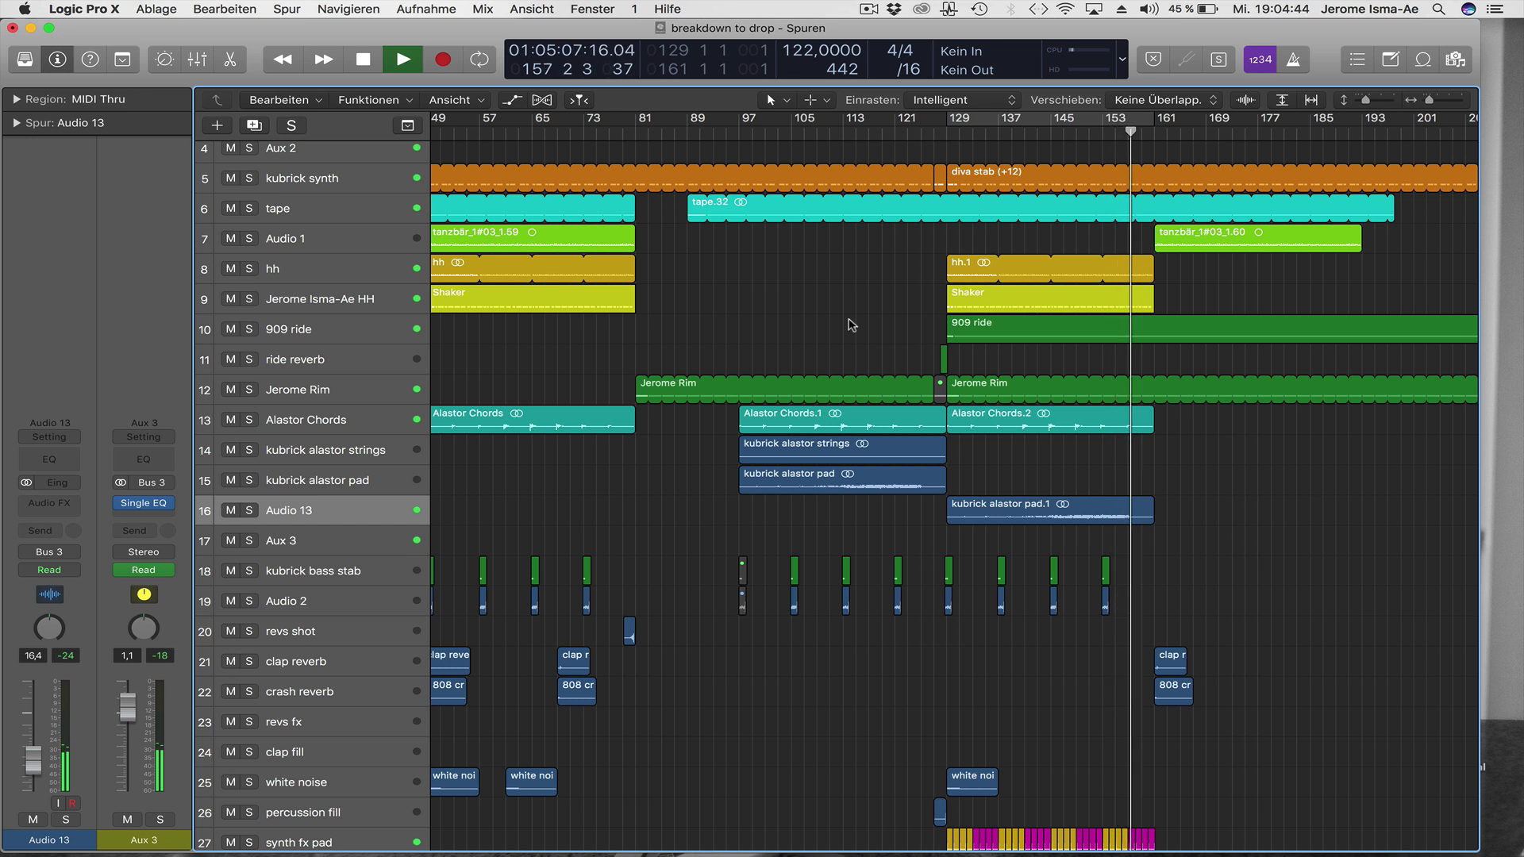
pyautogui.scroll(-1, 849, 324)
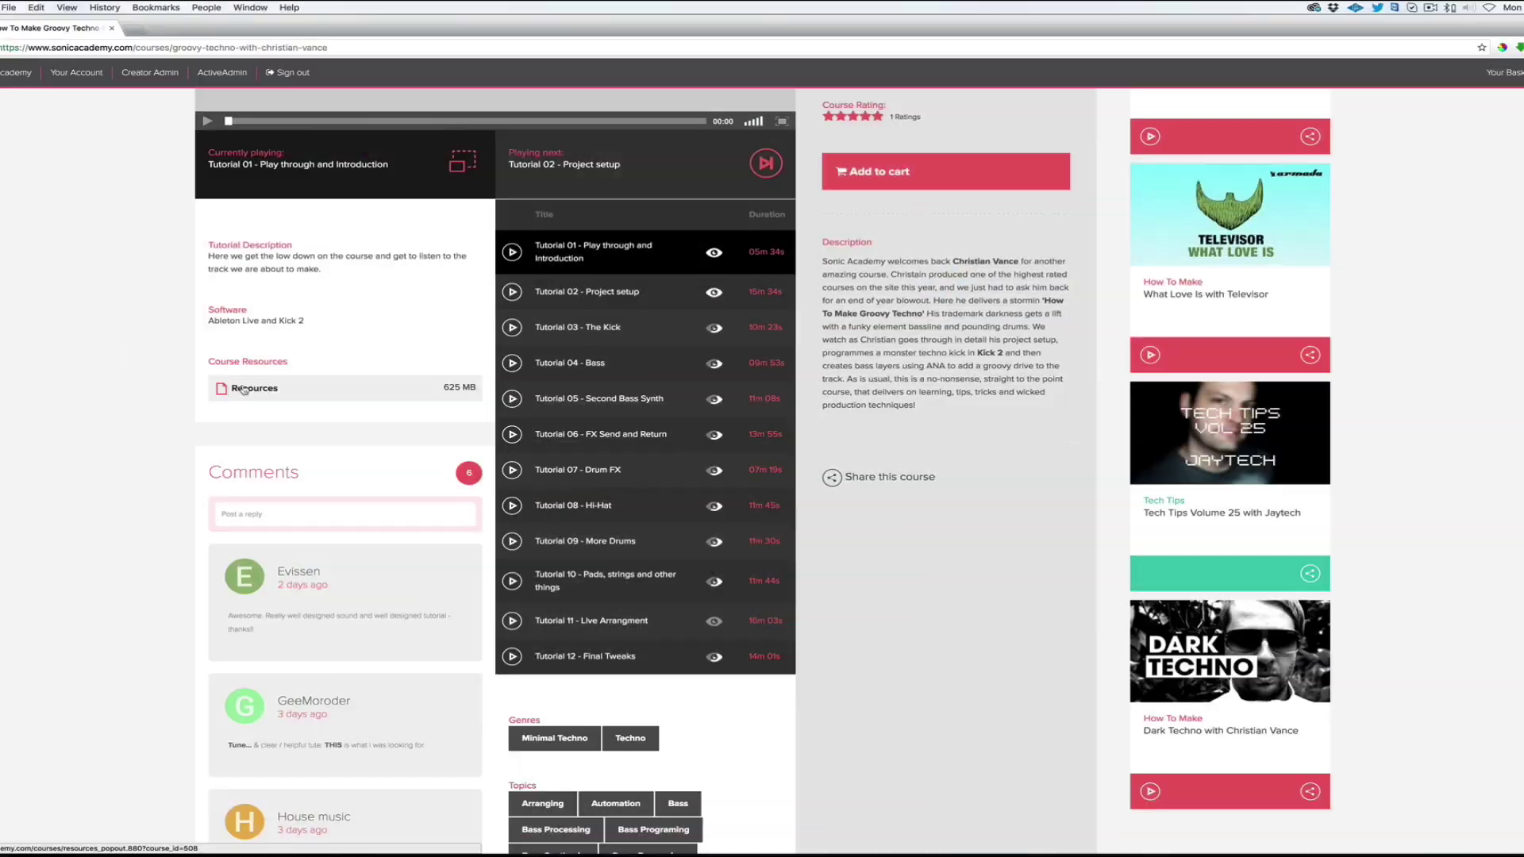
# Switch to the Sonic Academy website, open the Groovy Techno course resources, and expand the Samples and STEMS folders.
pyautogui.click(243, 388)
pyautogui.click(569, 300)
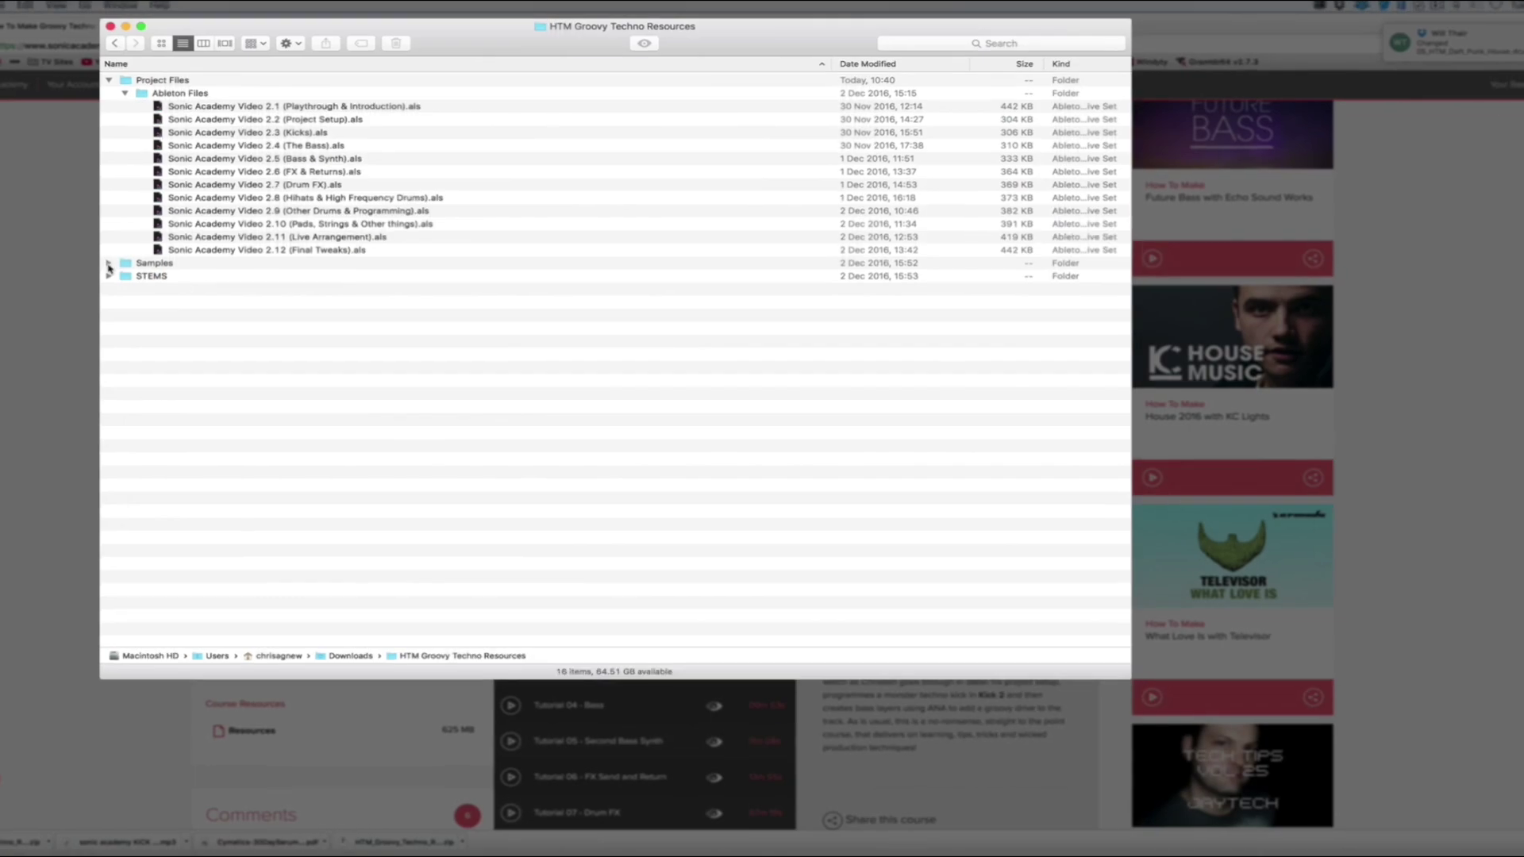
pyautogui.click(101, 258)
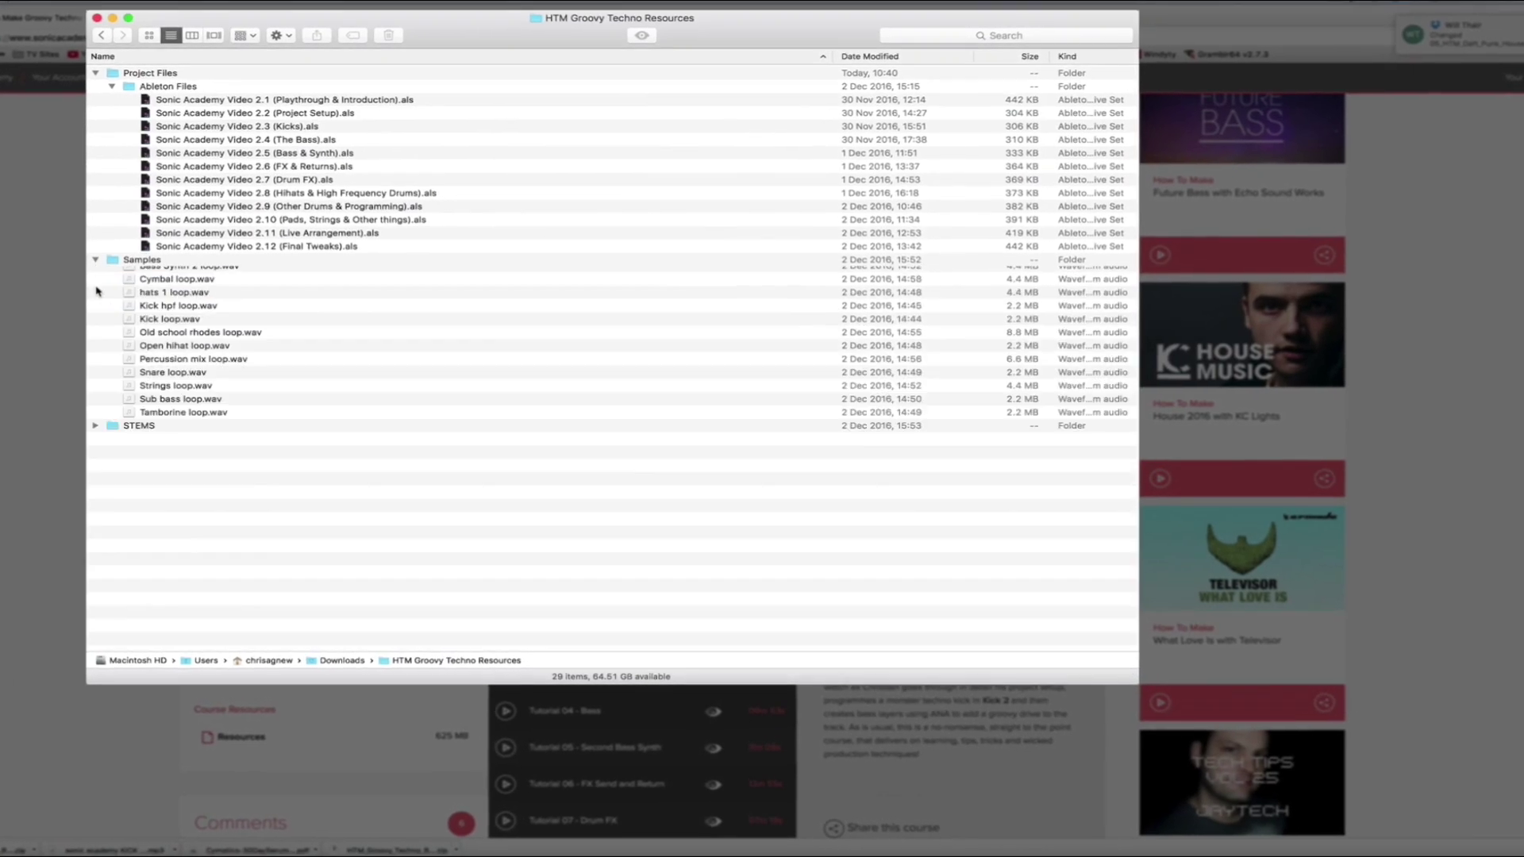
pyautogui.click(70, 447)
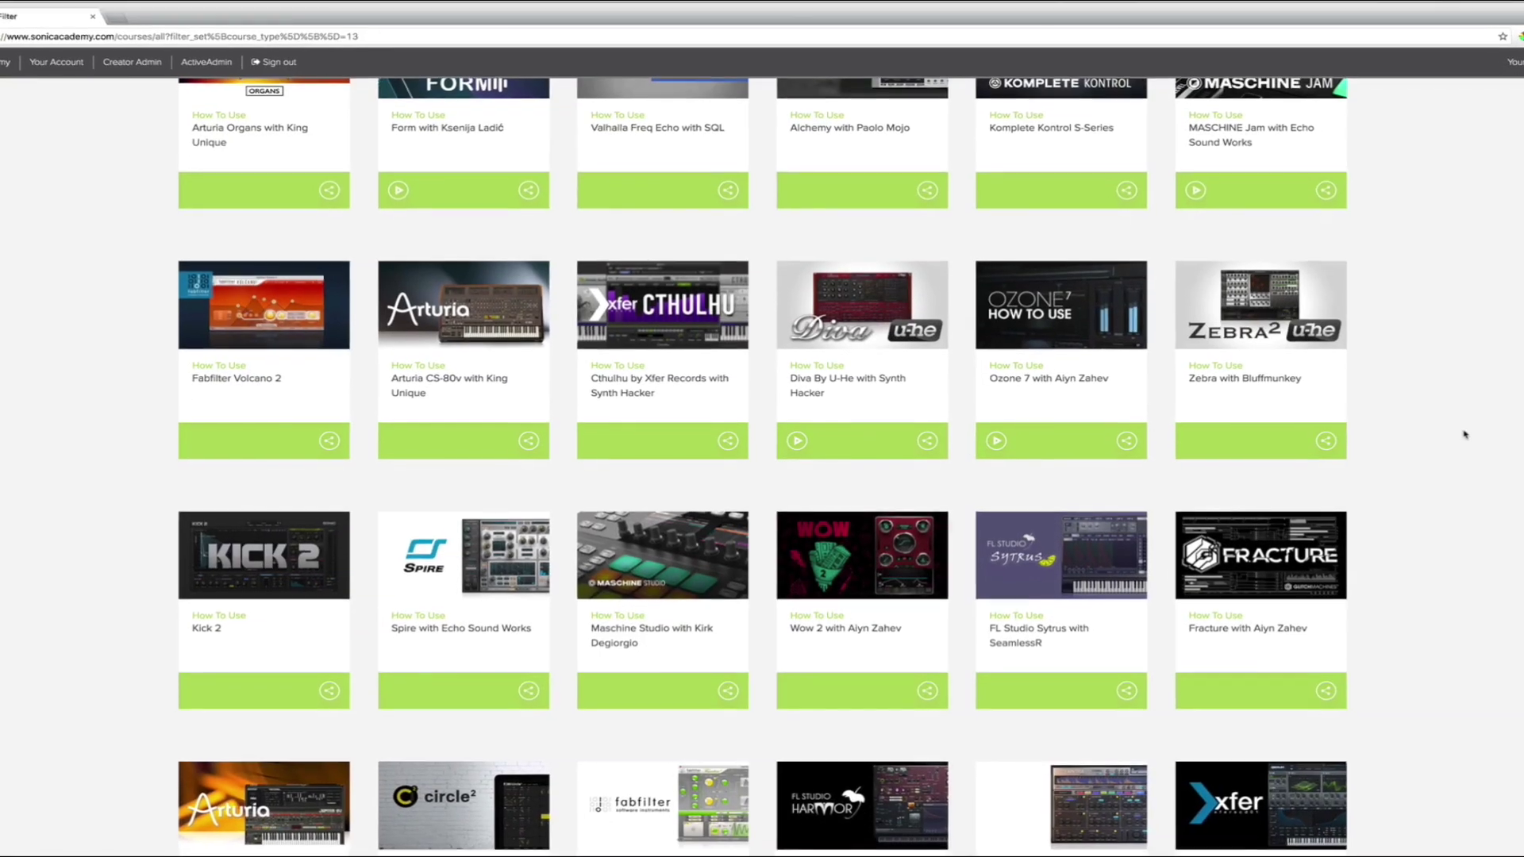